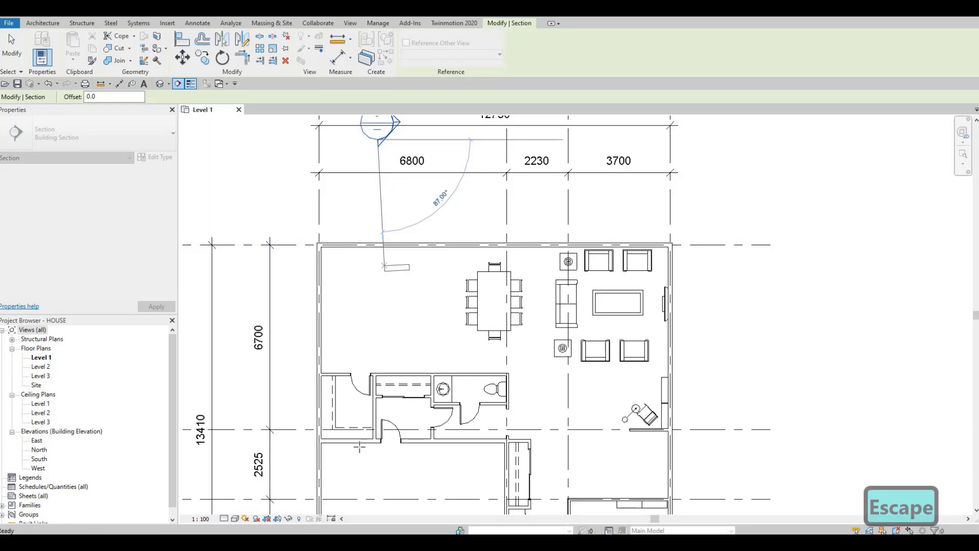
# Step: Draw a vertical building section through the upper-left room, from grid line C to just beyond grid line A, facing the left exterior wall
pyautogui.scroll(-3, 393, 423)
pyautogui.scroll(1, 404, 435)
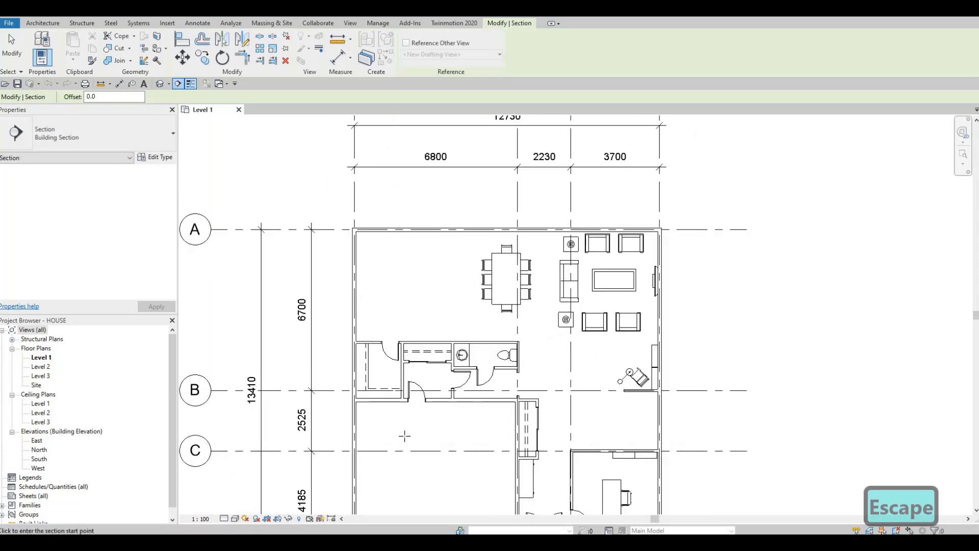
pyautogui.click(405, 450)
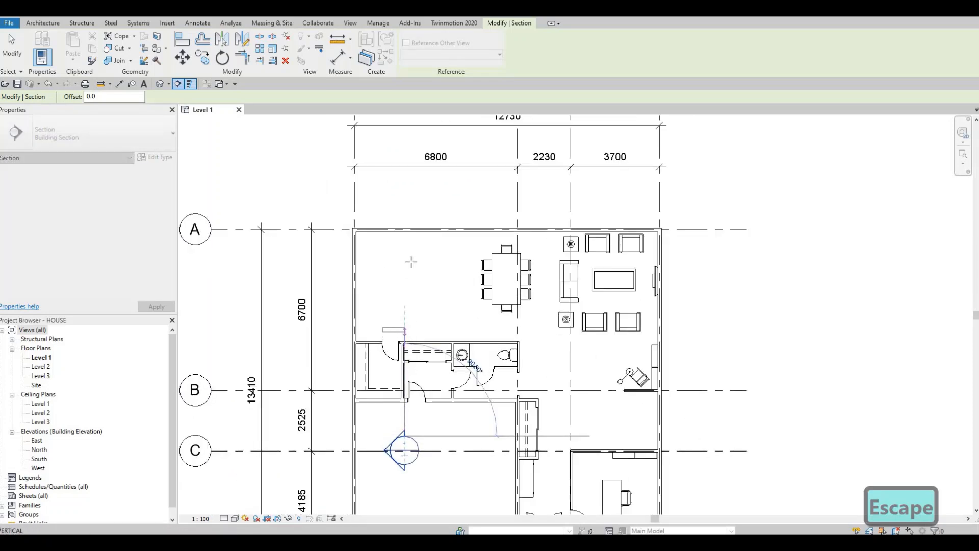
pyautogui.click(405, 195)
pyautogui.press('Escape')
pyautogui.press('Escape')
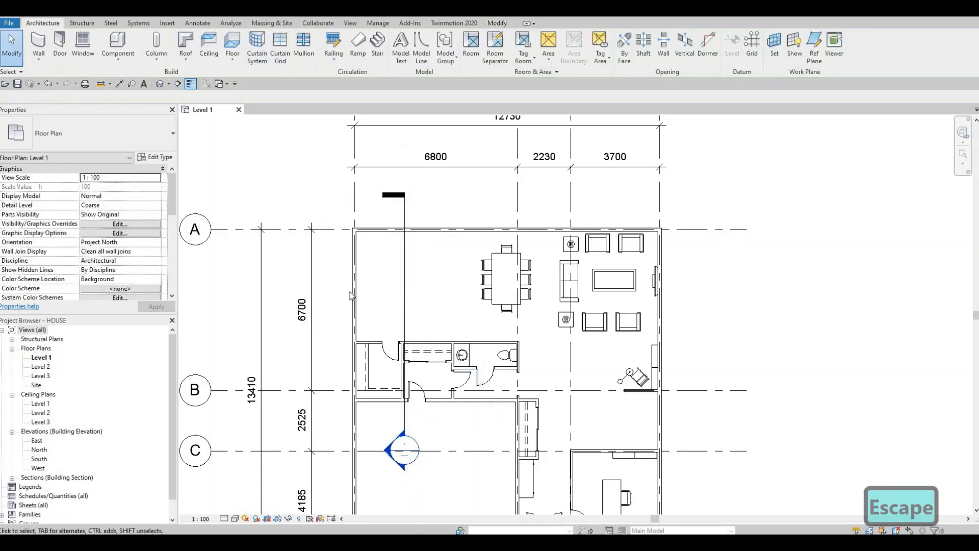
# Step: Move the building section line slightly to the right, farther from the room's left exterior wall
pyautogui.click(405, 268)
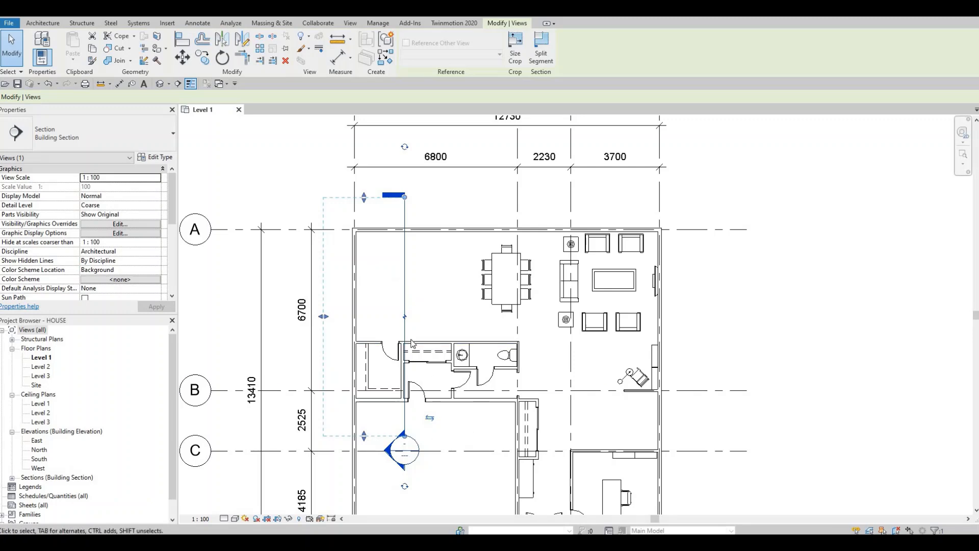
pyautogui.scroll(-2, 423, 312)
pyautogui.press('Escape')
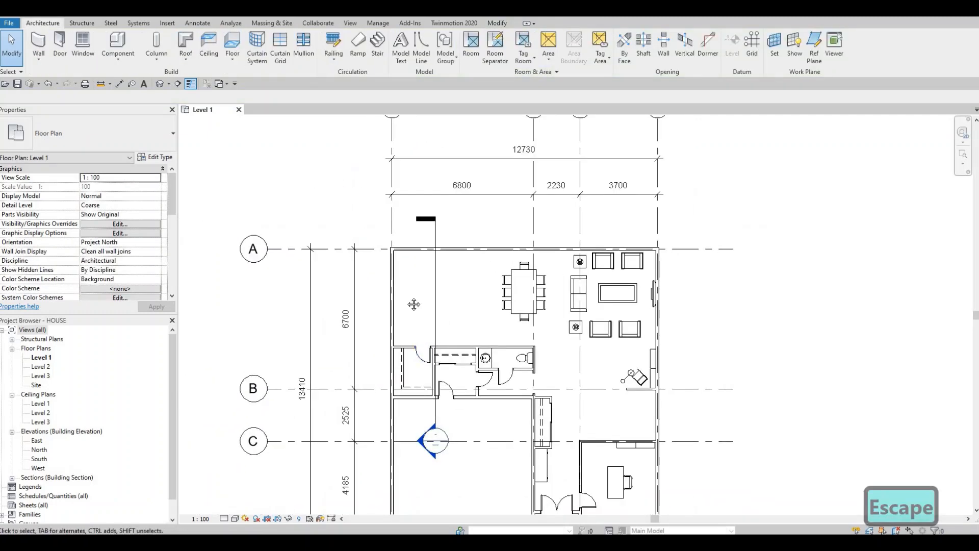
pyautogui.scroll(-1, 418, 303)
pyautogui.scroll(1, 421, 305)
pyautogui.scroll(-1, 423, 309)
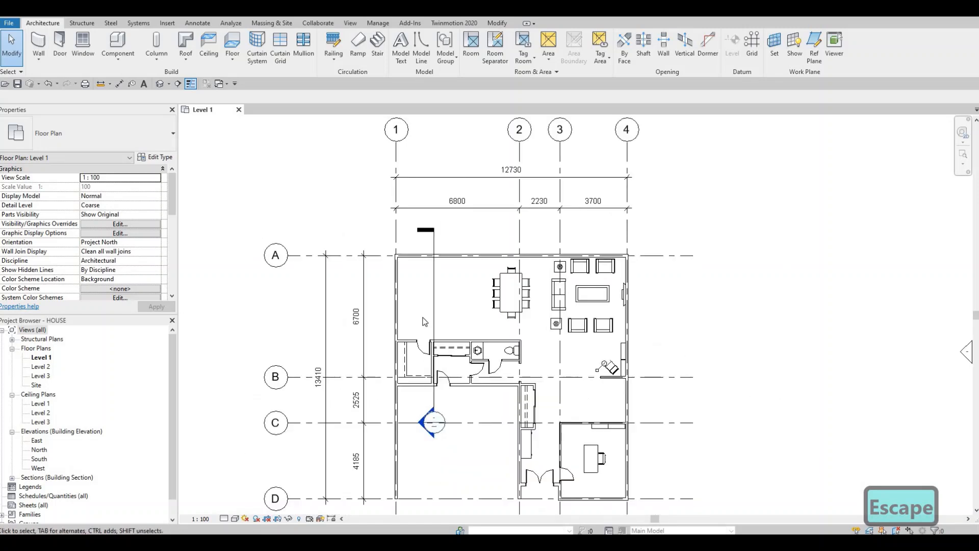
pyautogui.scroll(2, 429, 309)
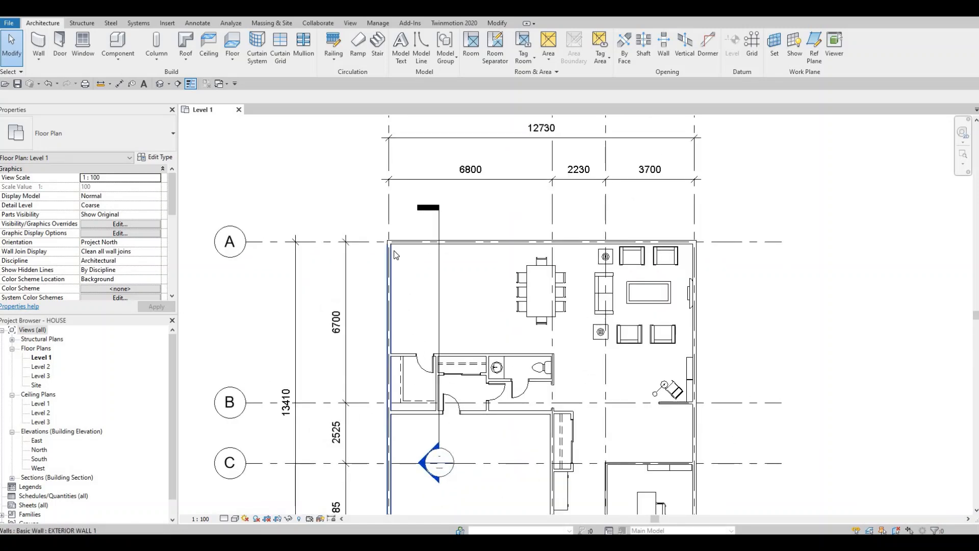
pyautogui.click(439, 274)
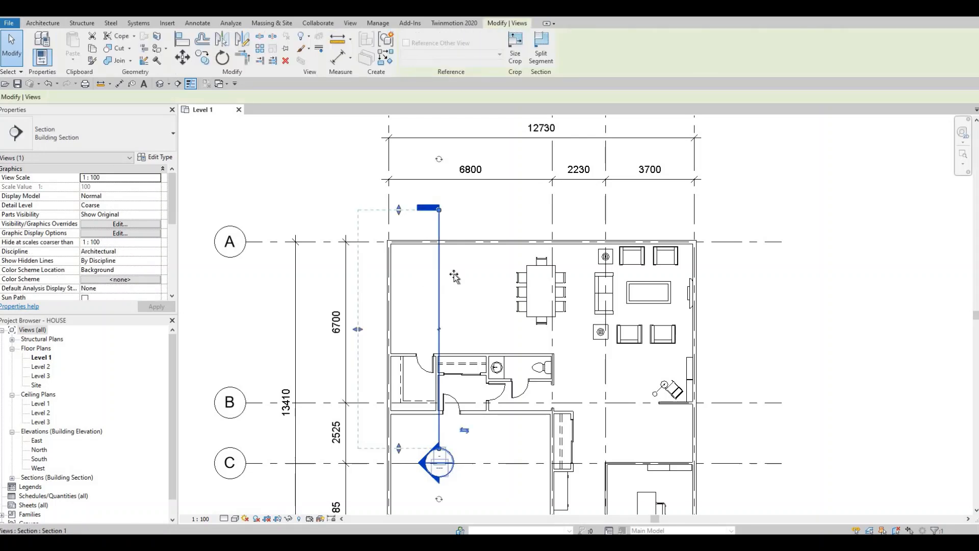
pyautogui.moveTo(440, 276); pyautogui.dragTo(454, 275)
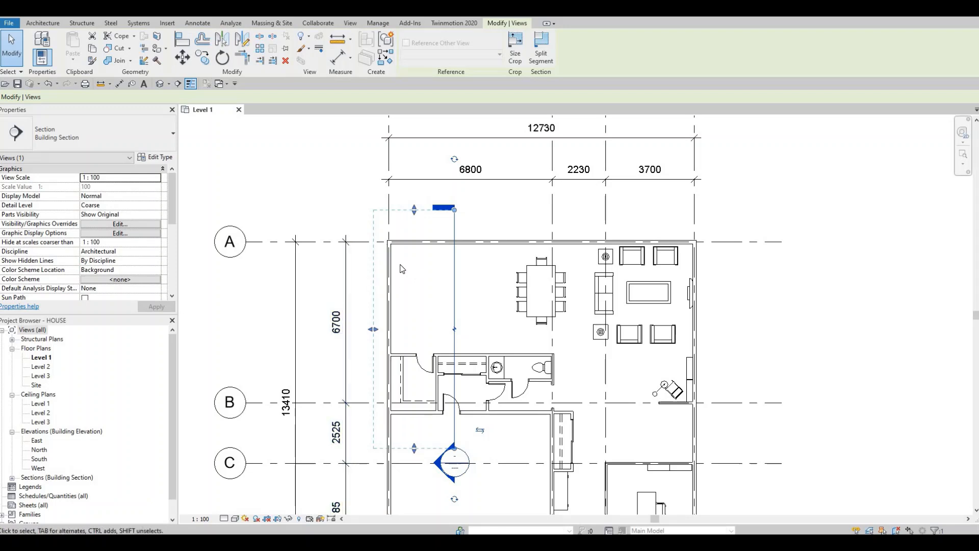
# Step: Start an in-place model in the Generic Models category, named Generic Models 1
pyautogui.scroll(2, 393, 256)
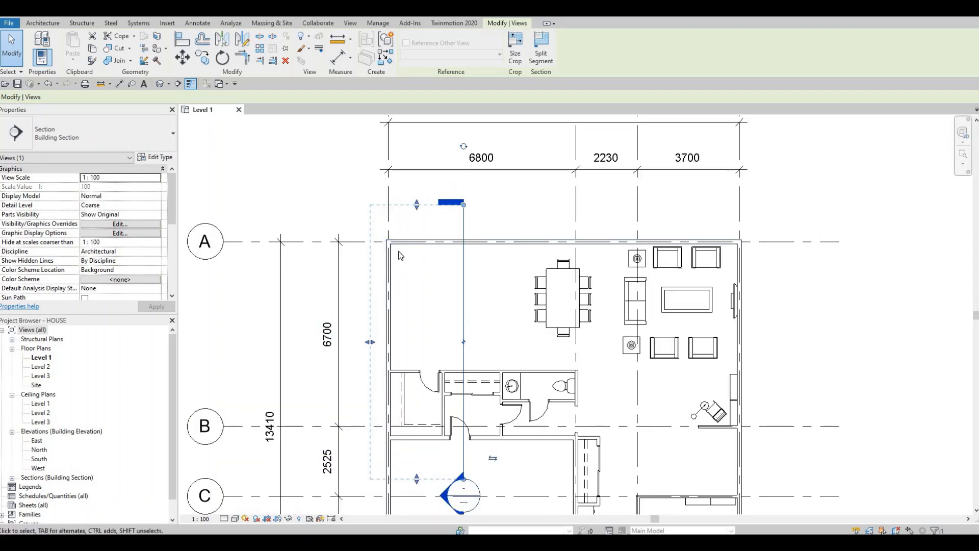
pyautogui.scroll(1, 397, 253)
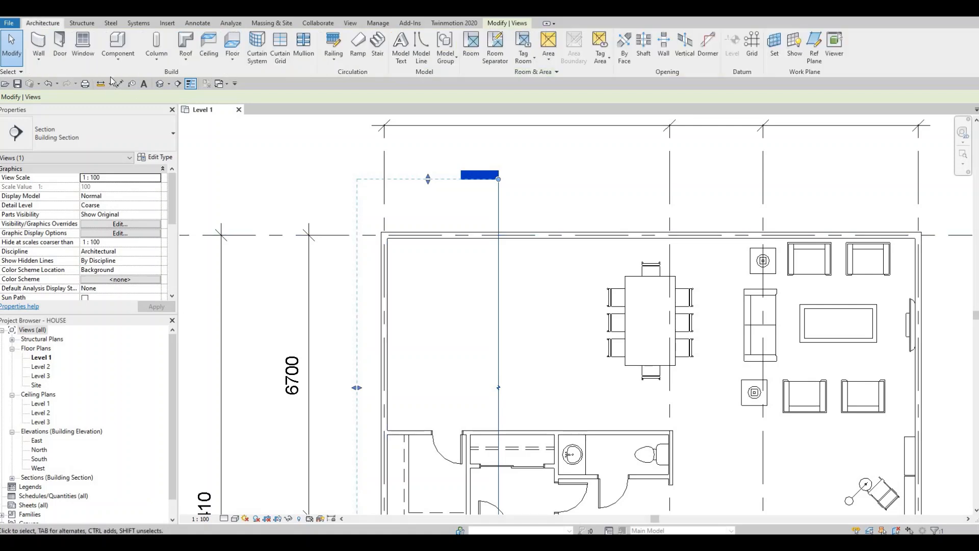
pyautogui.click(117, 64)
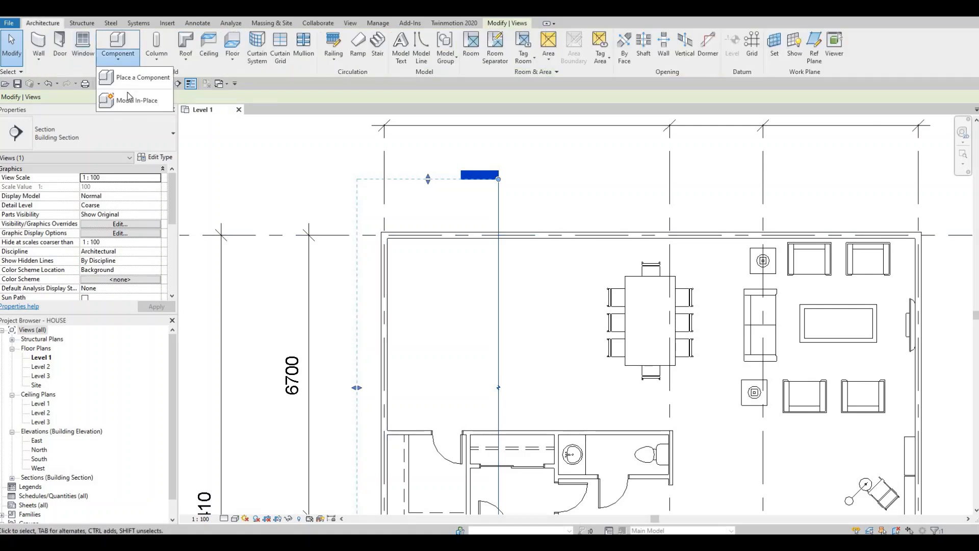
pyautogui.click(129, 101)
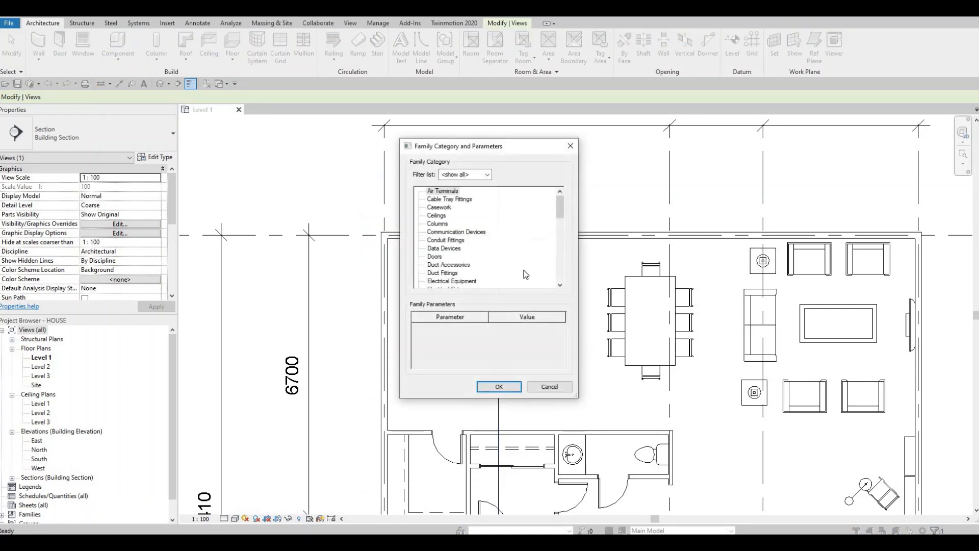
pyautogui.scroll(-3, 518, 270)
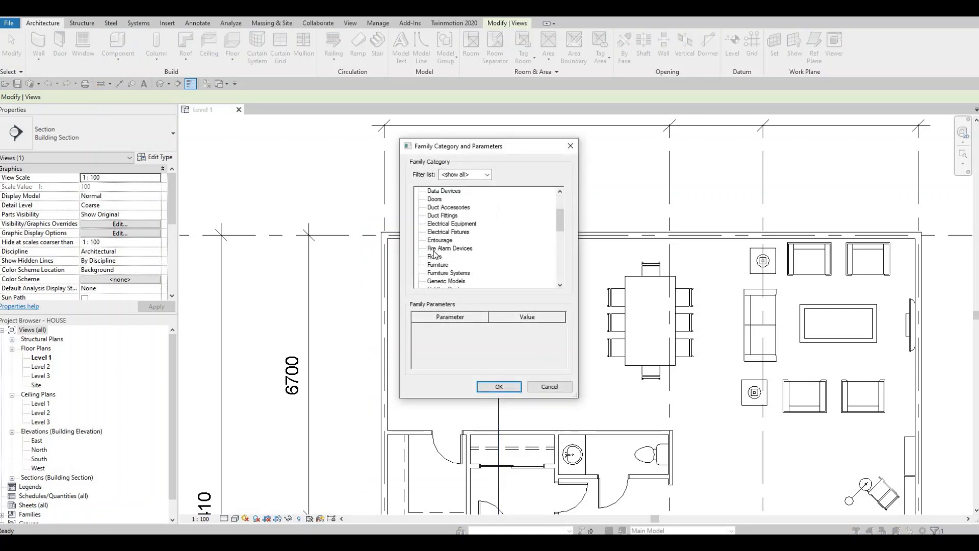
pyautogui.scroll(-1, 442, 265)
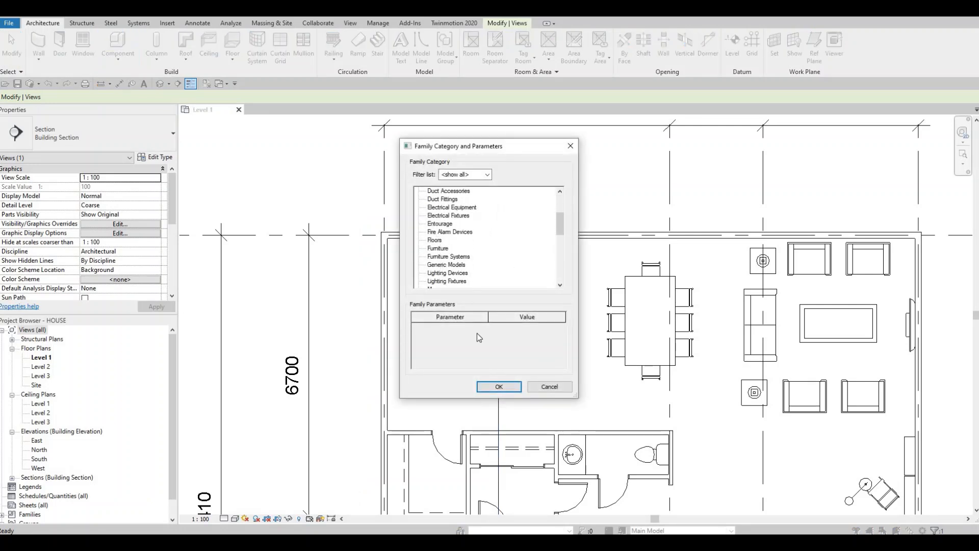
pyautogui.click(443, 265)
pyautogui.click(499, 387)
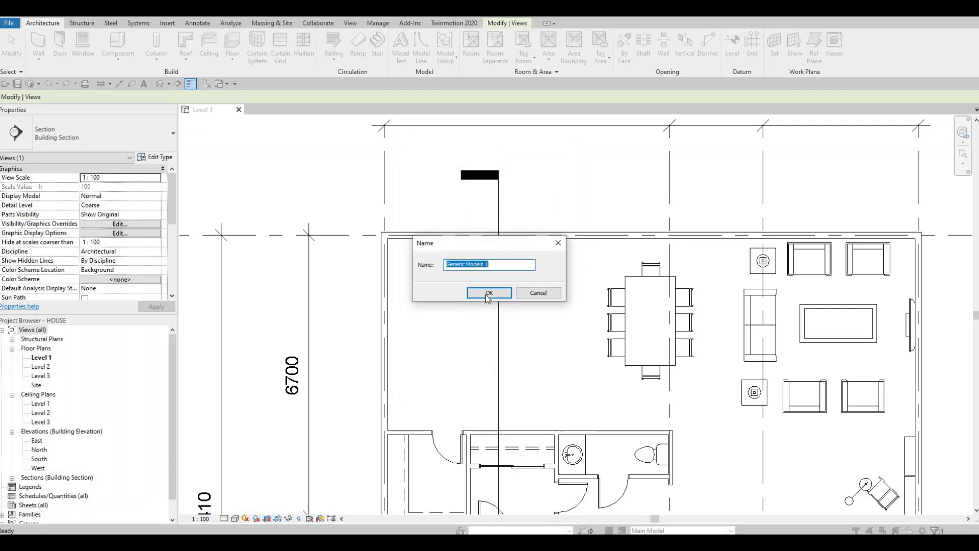
pyautogui.click(488, 294)
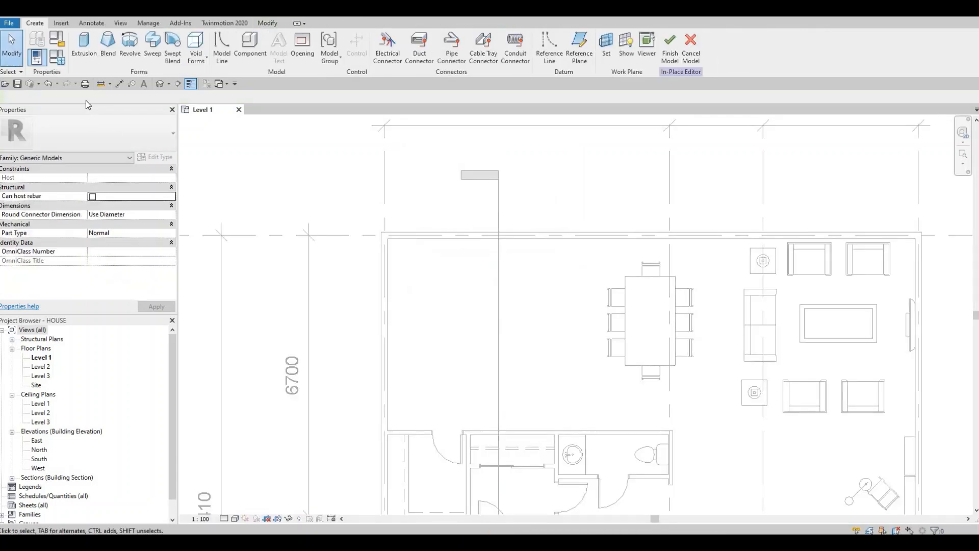
# Step: Sketch a 900 by 3400 mm rectangular extrusion profile from the inner corner of the upper-left room along its left wall
pyautogui.click(81, 43)
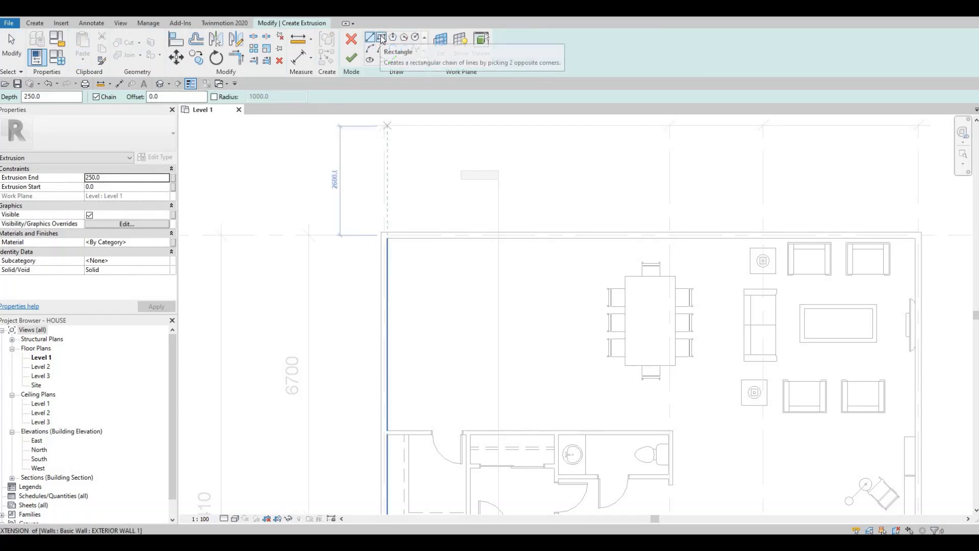
pyautogui.click(386, 40)
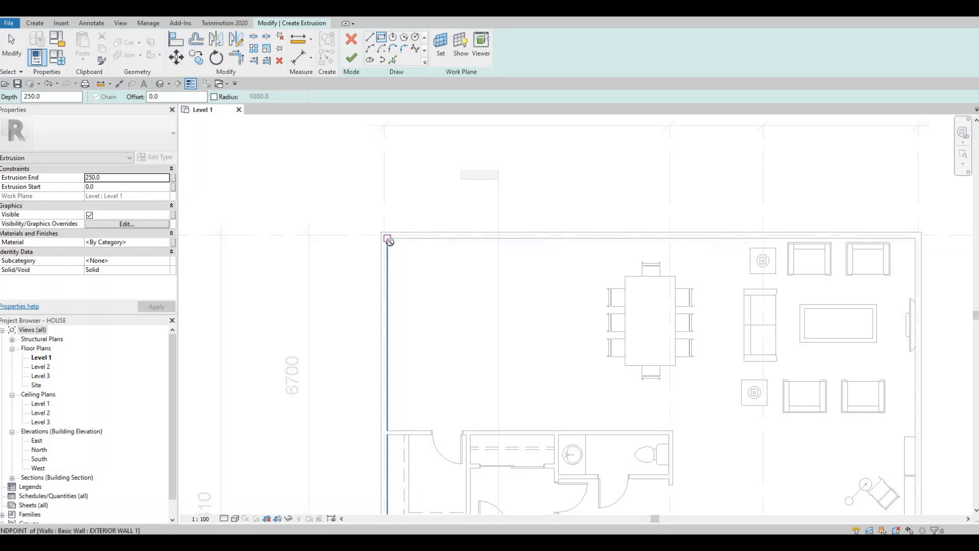
pyautogui.click(417, 295)
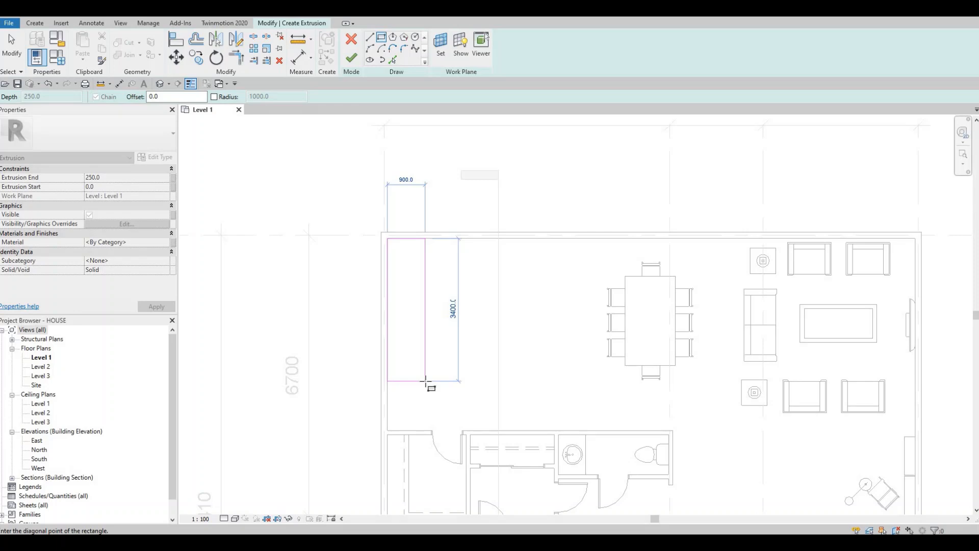
pyautogui.press('Escape')
pyautogui.press('Escape')
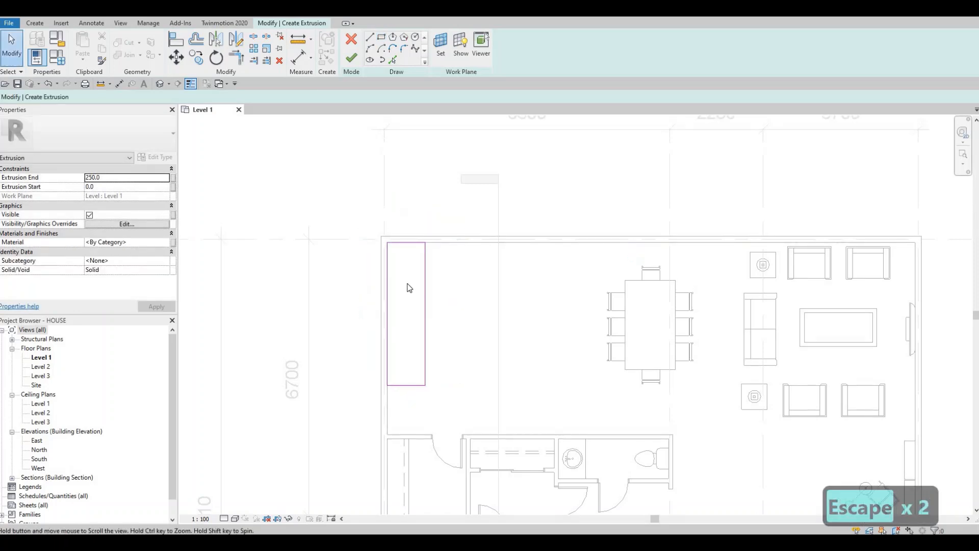
pyautogui.scroll(2, 406, 286)
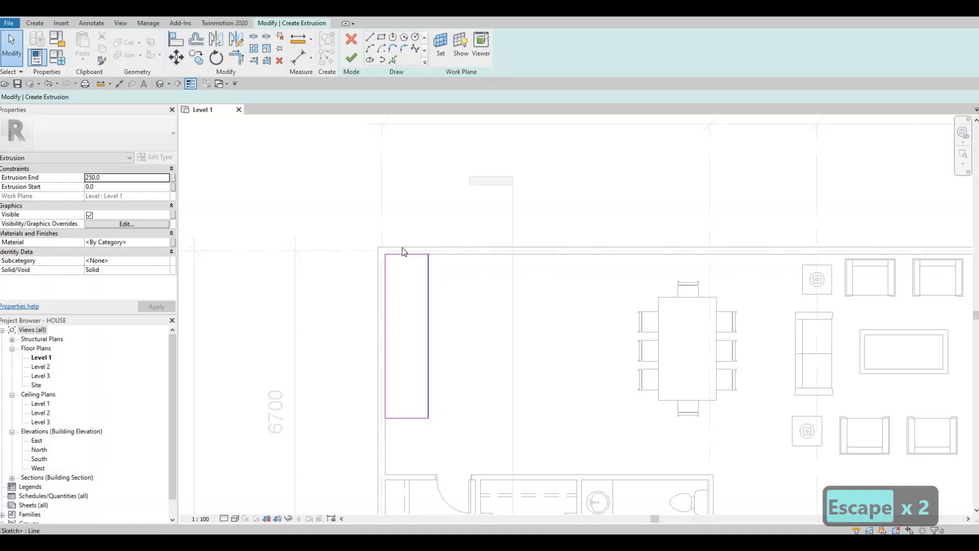
pyautogui.click(428, 278)
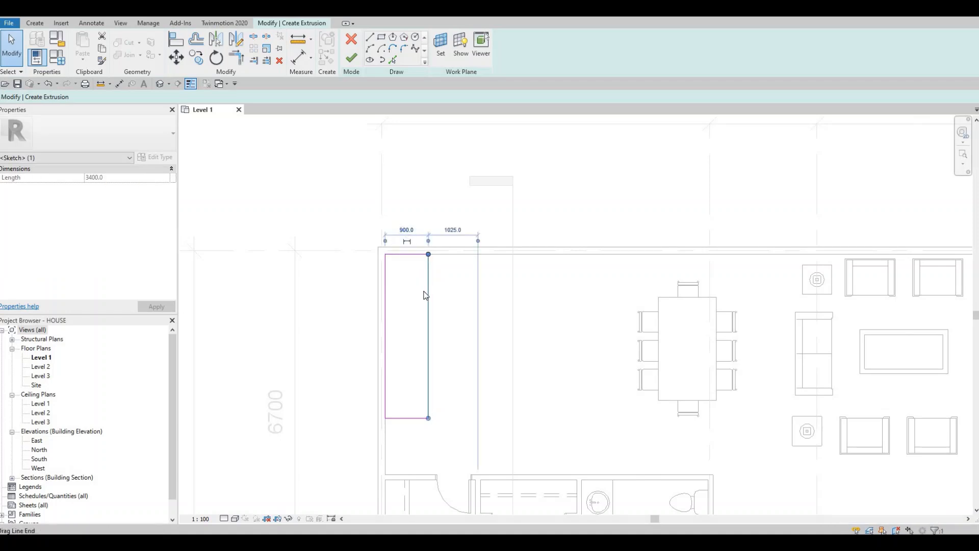
pyautogui.press('Escape')
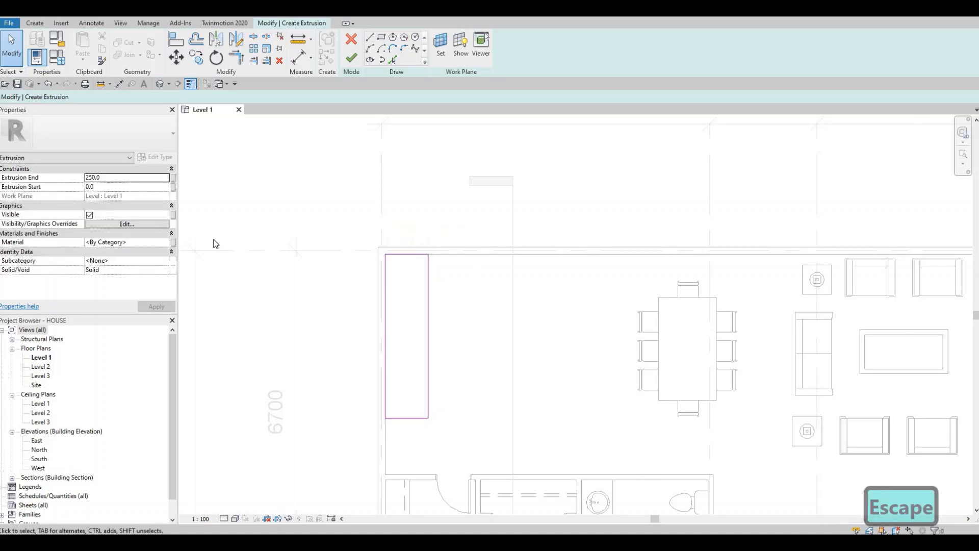
# Step: Assign the Paint material from the AEC Materials Misc library to the extrusion and finish its sketch
pyautogui.click(165, 243)
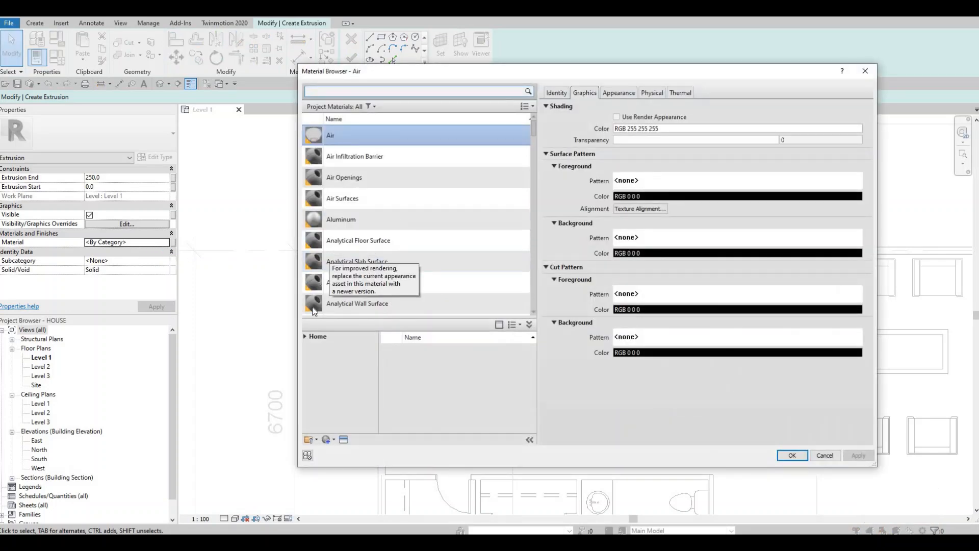
pyautogui.scroll(-3, 324, 279)
pyautogui.click(304, 337)
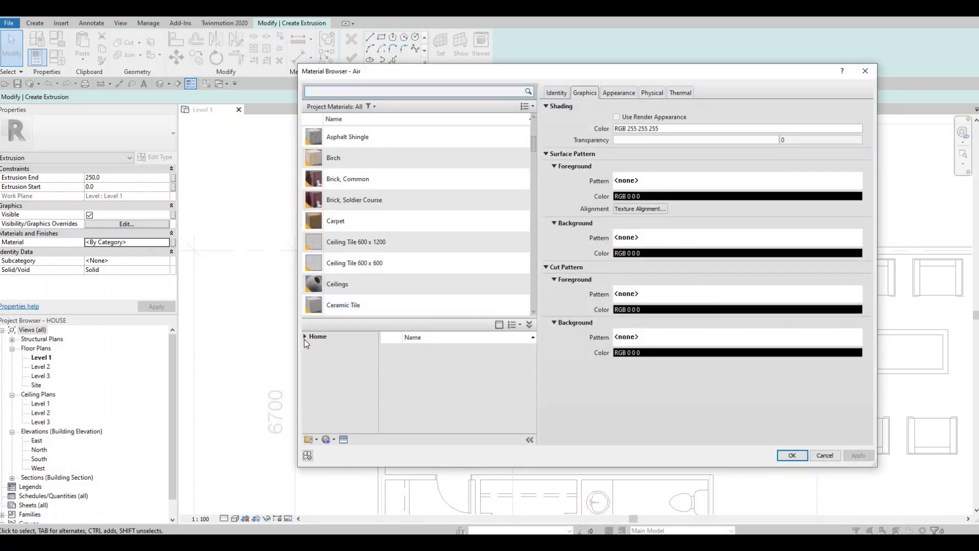
pyautogui.click(310, 356)
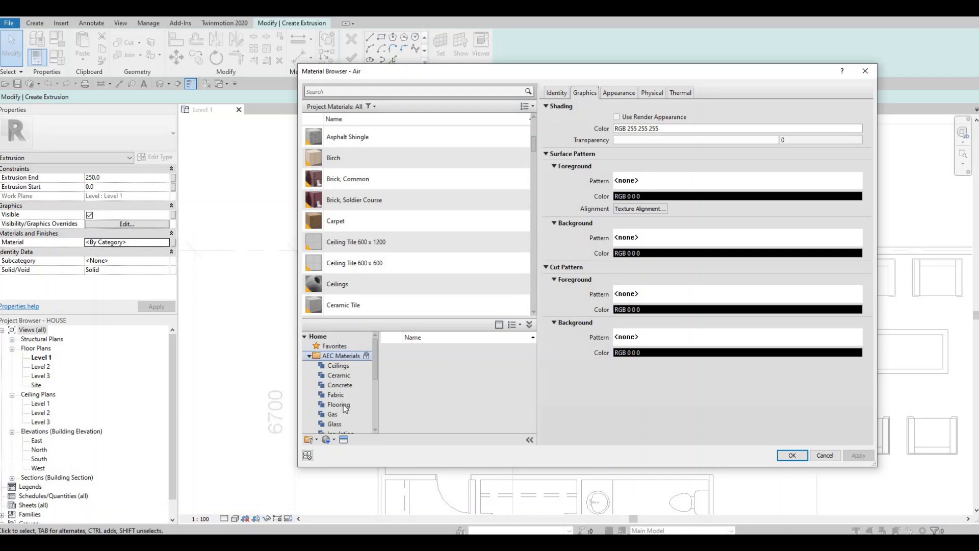
pyautogui.scroll(-1, 344, 412)
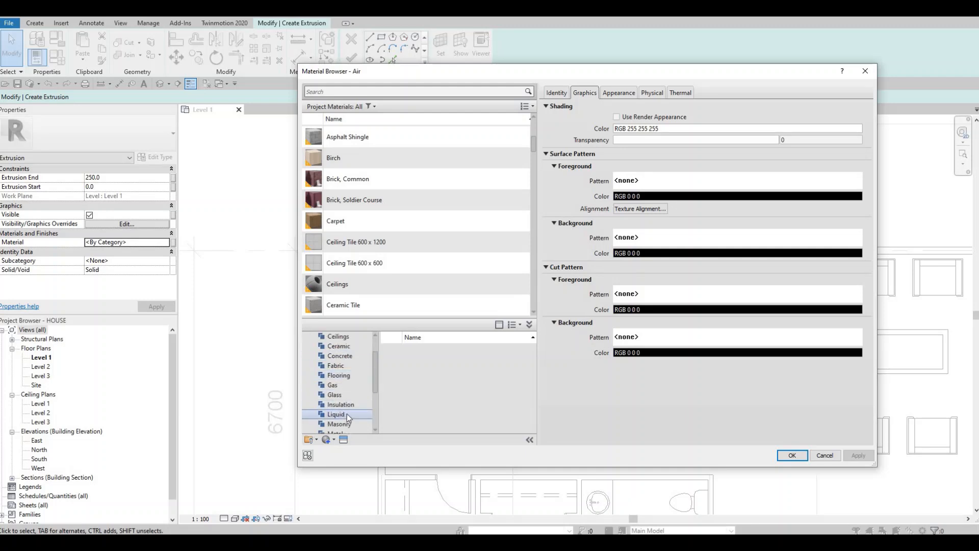
pyautogui.scroll(-1, 341, 413)
pyautogui.click(342, 414)
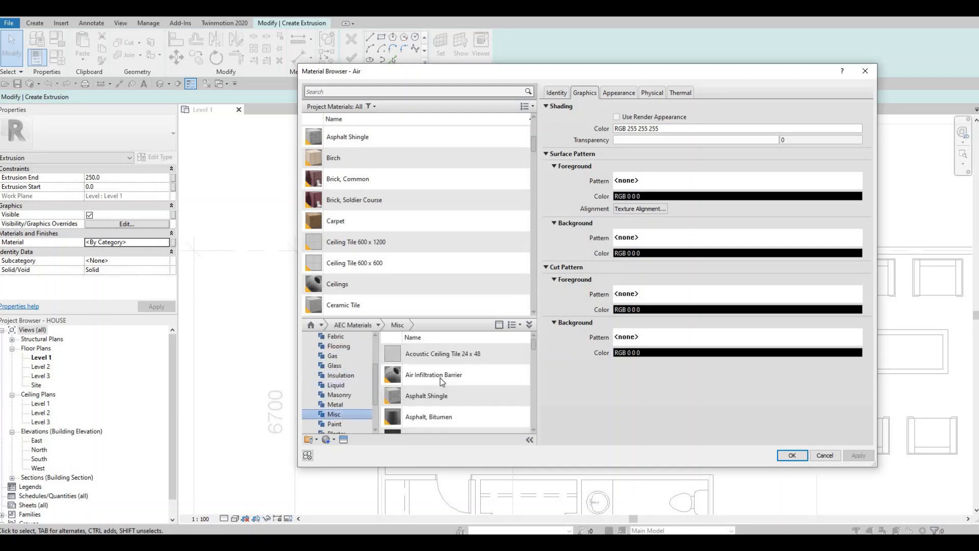
pyautogui.scroll(-3, 453, 403)
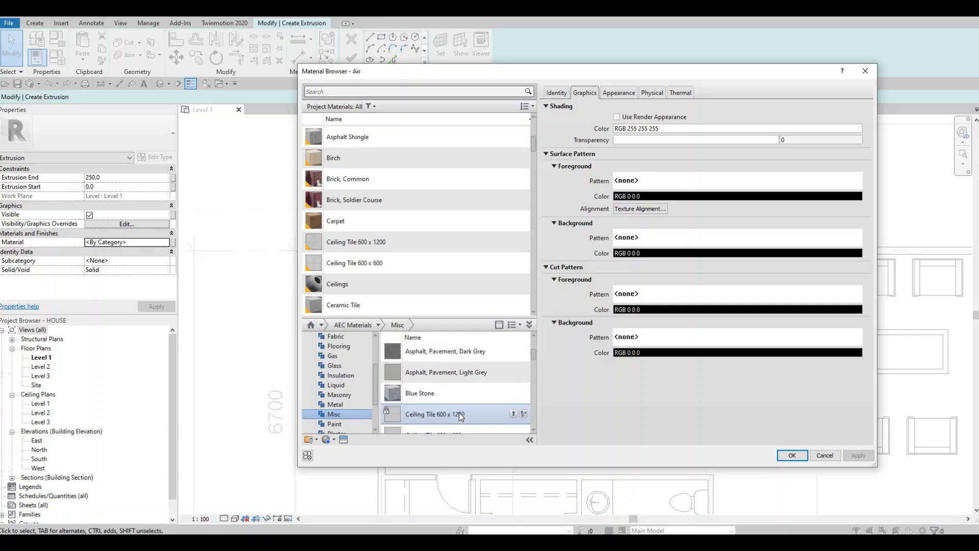
pyautogui.scroll(-5, 455, 415)
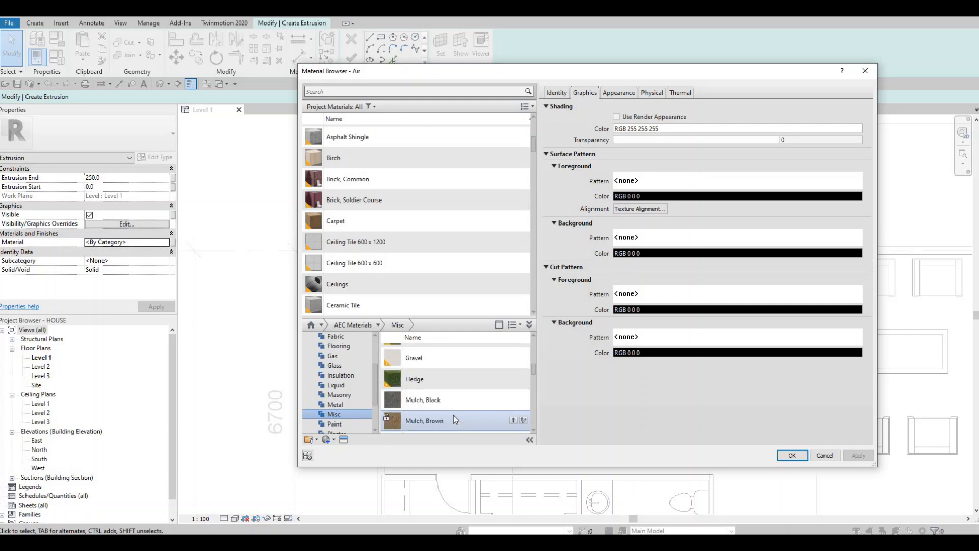
pyautogui.scroll(-1, 452, 415)
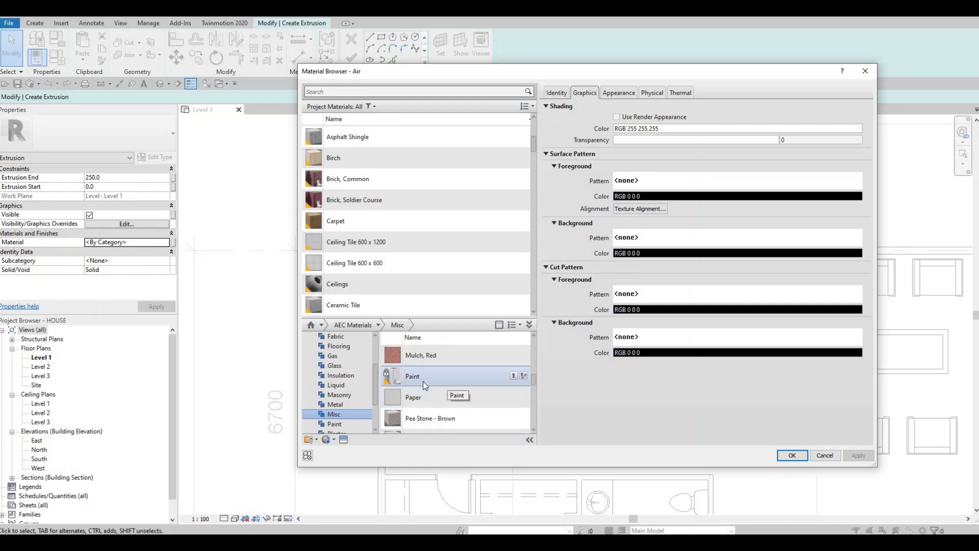
pyautogui.click(514, 377)
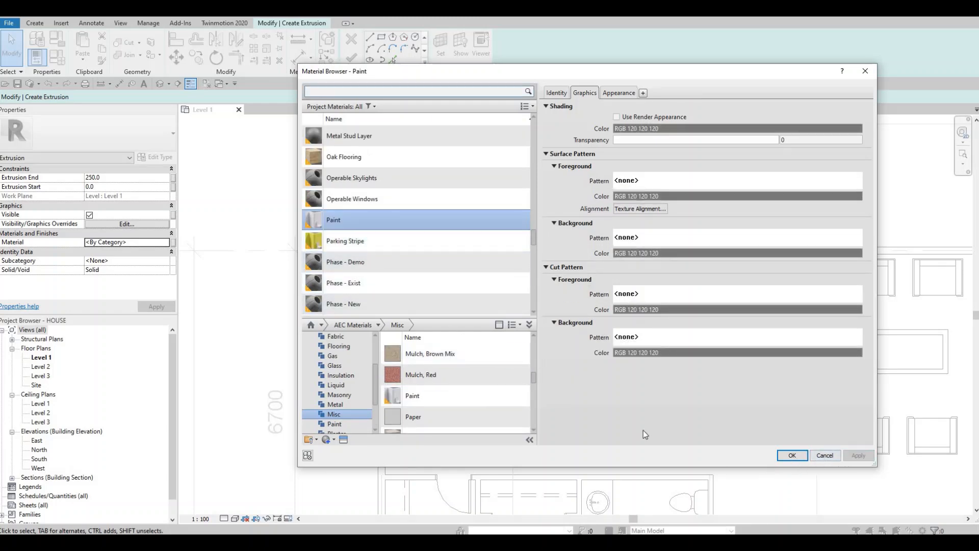
pyautogui.click(792, 455)
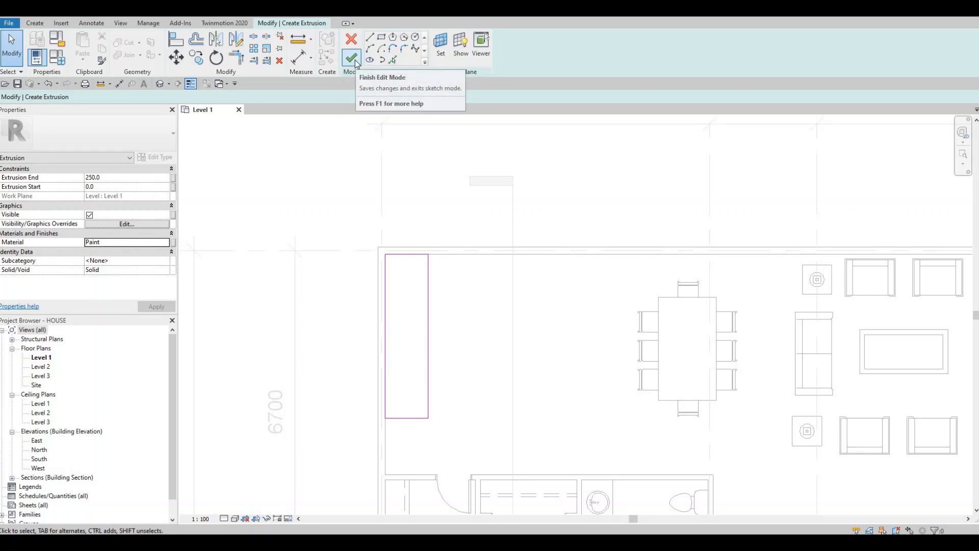
pyautogui.click(355, 62)
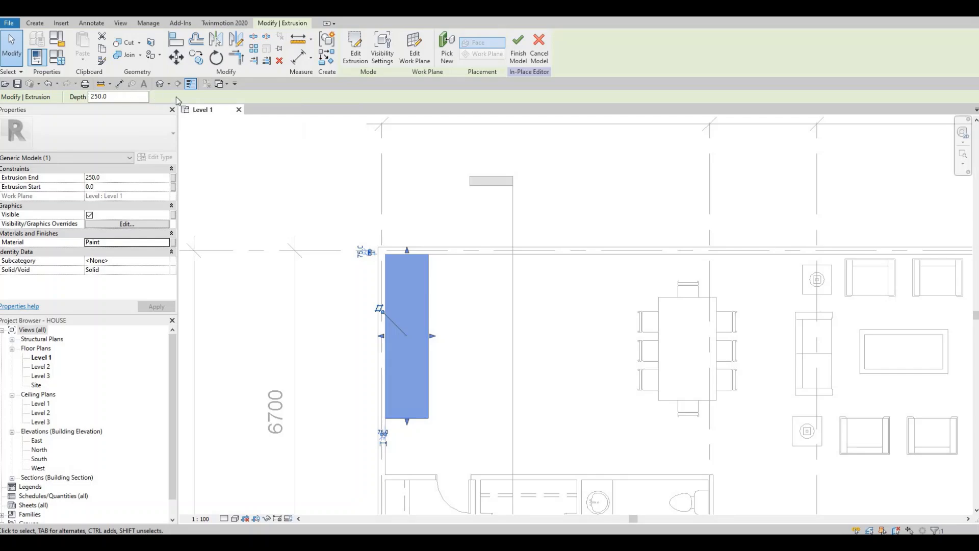
# Step: Open the default 3D view and select the extruded block in the corner of the room
pyautogui.click(161, 85)
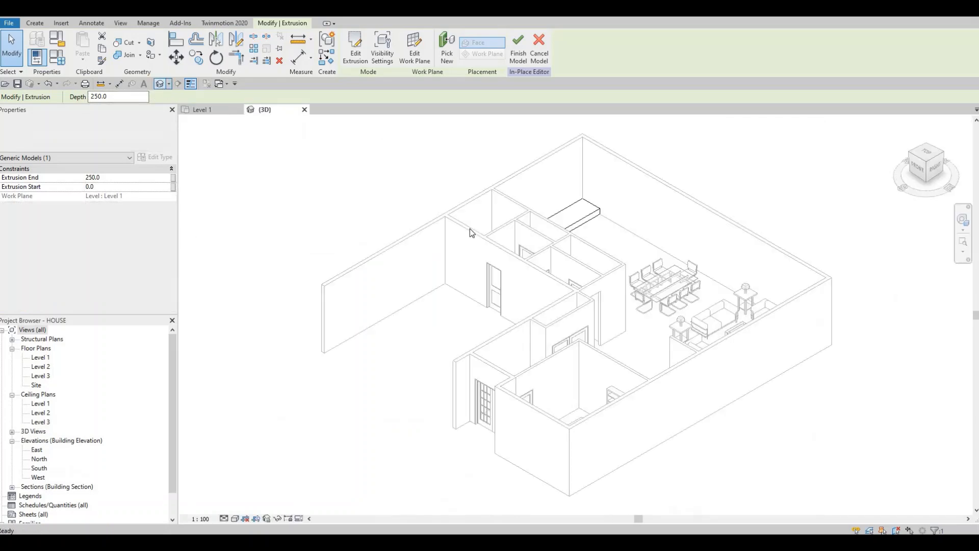
pyautogui.keyDown('shift'); pyautogui.moveTo(439, 271); pyautogui.dragTo(413, 277, button='middle'); pyautogui.keyUp('shift')
pyautogui.moveTo(655, 225); pyautogui.dragTo(462, 288, button='middle')
pyautogui.scroll(2, 461, 288)
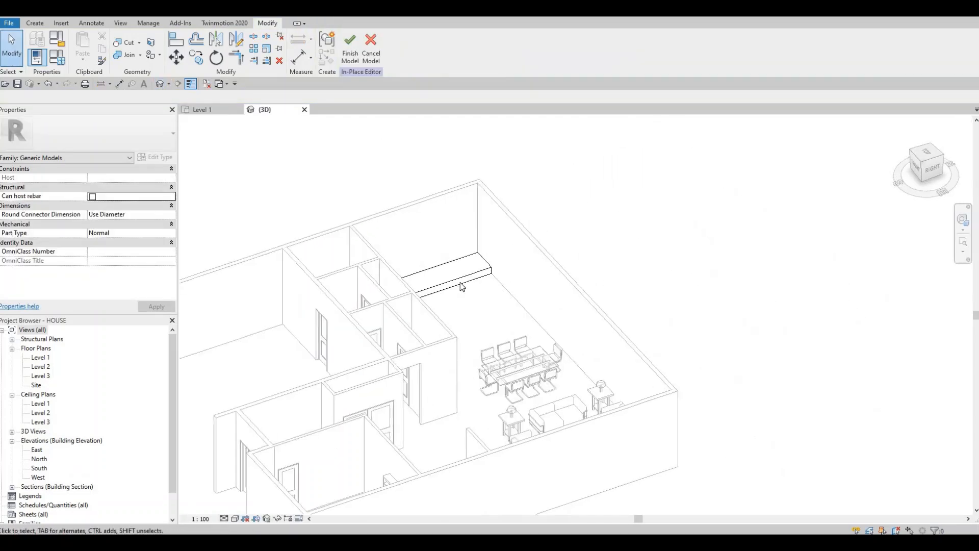
pyautogui.click(444, 266)
pyautogui.scroll(2, 419, 287)
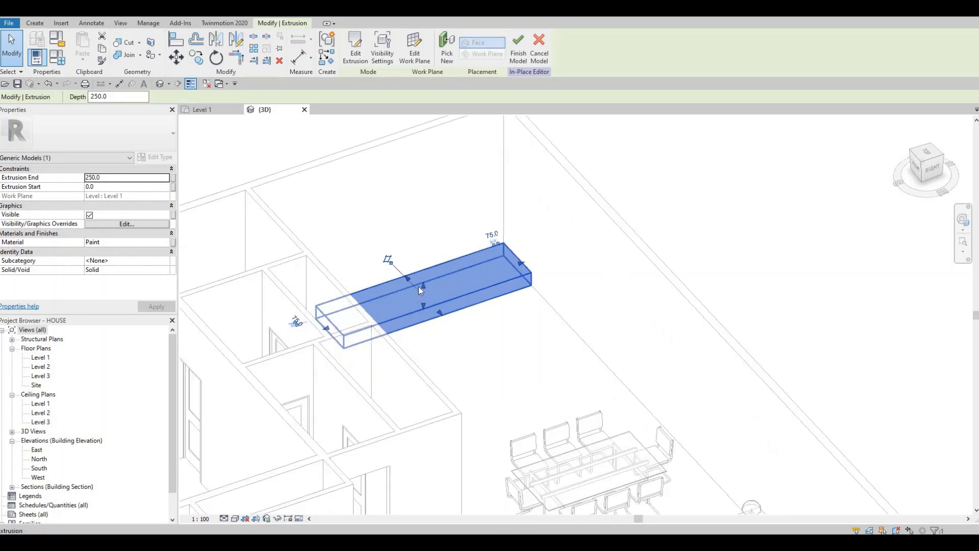
# Step: Stretch the block's top face upward and set its Extrusion End to 700 mm
pyautogui.moveTo(422, 270); pyautogui.dragTo(422, 245)
pyautogui.click(110, 178)
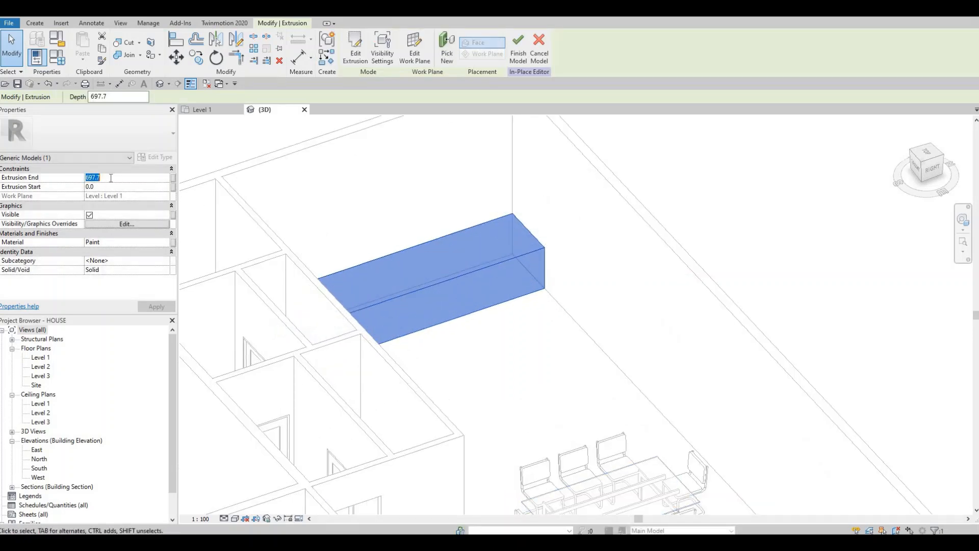
pyautogui.write('700')
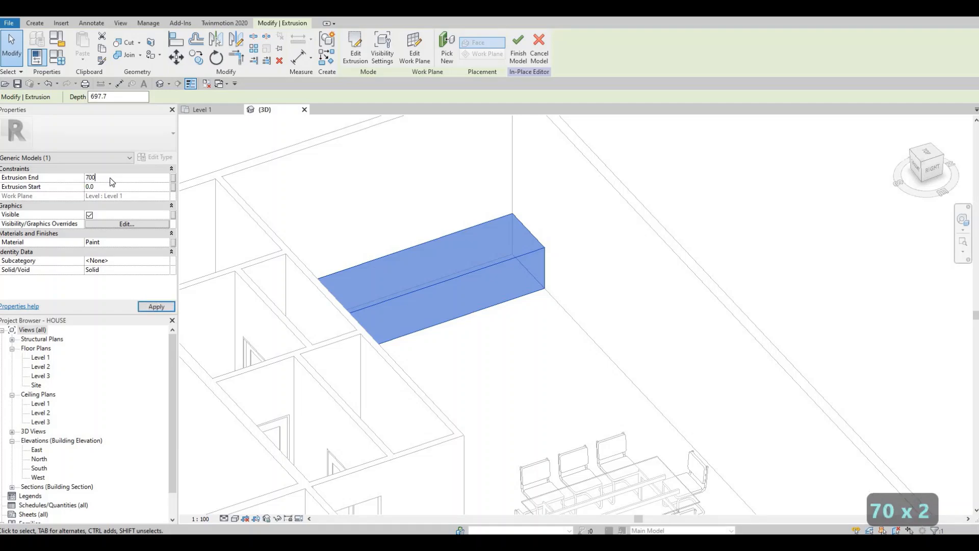
pyautogui.press('Return')
# Step: Set the block's Extrusion End to 850 mm and deselect it
pyautogui.moveTo(389, 291)
pyautogui.keyDown('shift'); pyautogui.mouseDown(button='middle')
pyautogui.moveTo(289, 326)
pyautogui.moveTo(280, 221)
pyautogui.moveTo(200, 192)
pyautogui.moveTo(302, 278)
pyautogui.moveTo(505, 356)
pyautogui.moveTo(70, 201)
pyautogui.moveTo(108, 195)
pyautogui.mouseUp(button='middle'); pyautogui.keyUp('shift')
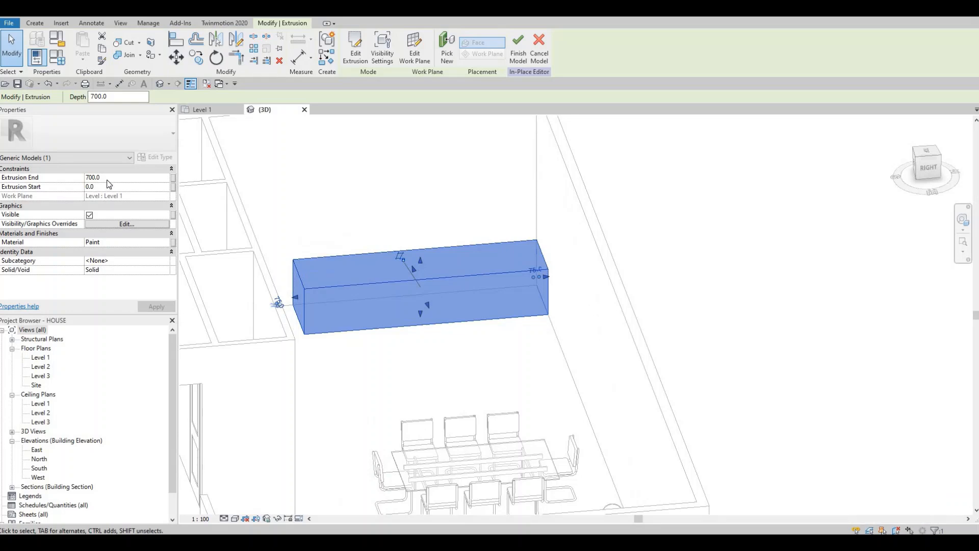
pyautogui.click(108, 180)
pyautogui.write('80')
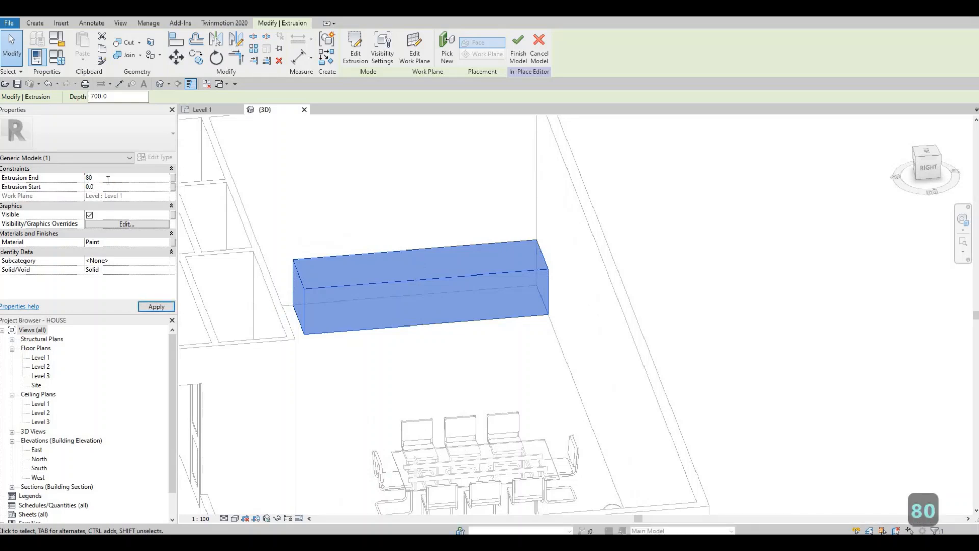
pyautogui.press('BackSpace')
pyautogui.write('50')
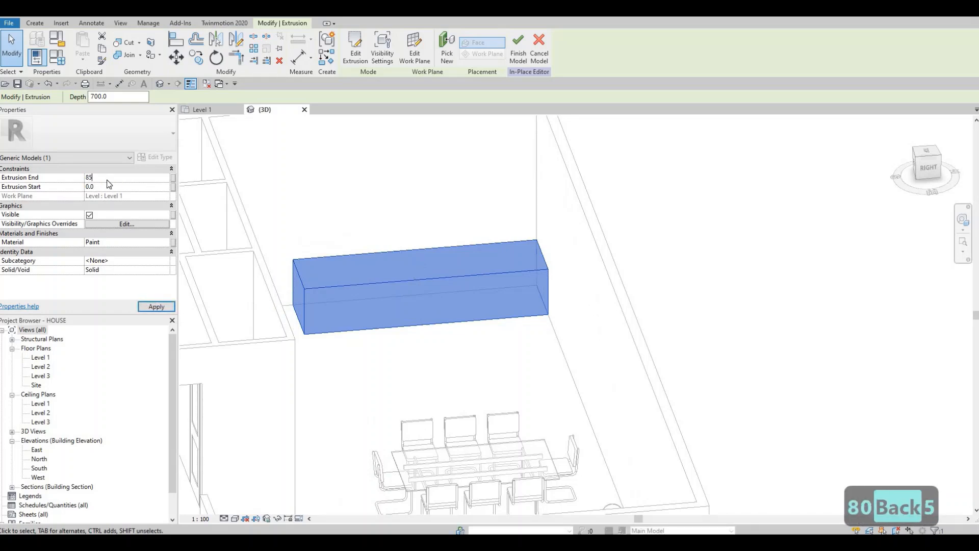
pyautogui.press('Return')
pyautogui.keyDown('shift'); pyautogui.moveTo(422, 306); pyautogui.dragTo(517, 336, button='middle'); pyautogui.keyUp('shift')
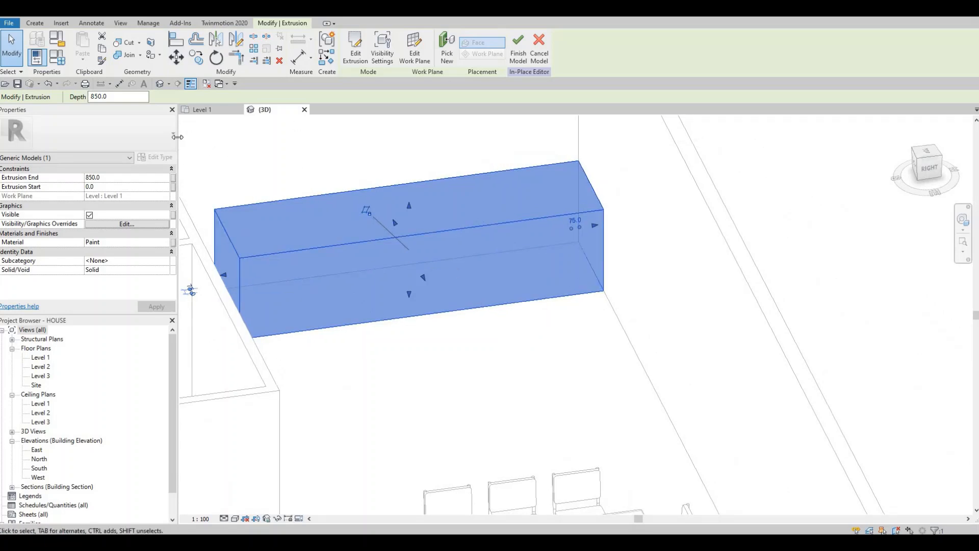
pyautogui.click(292, 146)
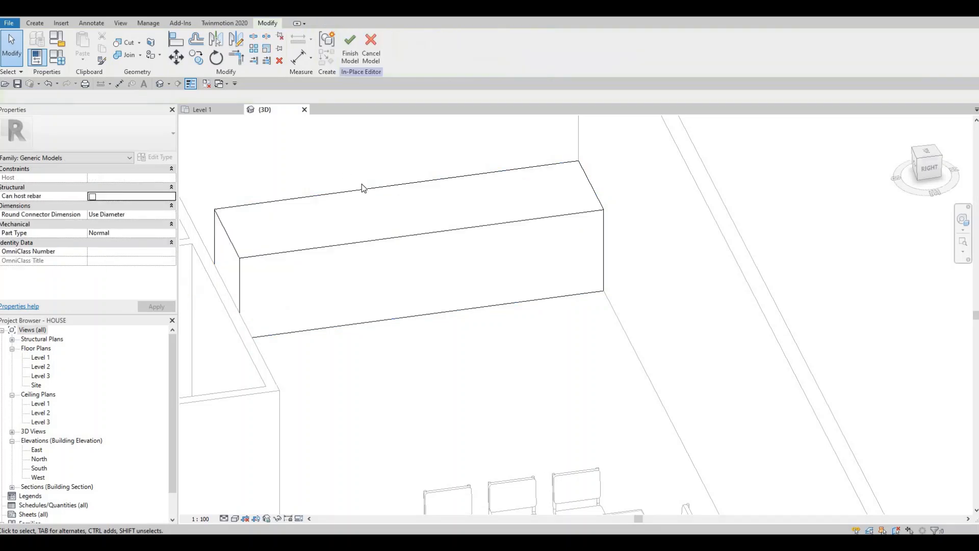
# Step: Start a void extrusion in the in-place model
pyautogui.click(41, 23)
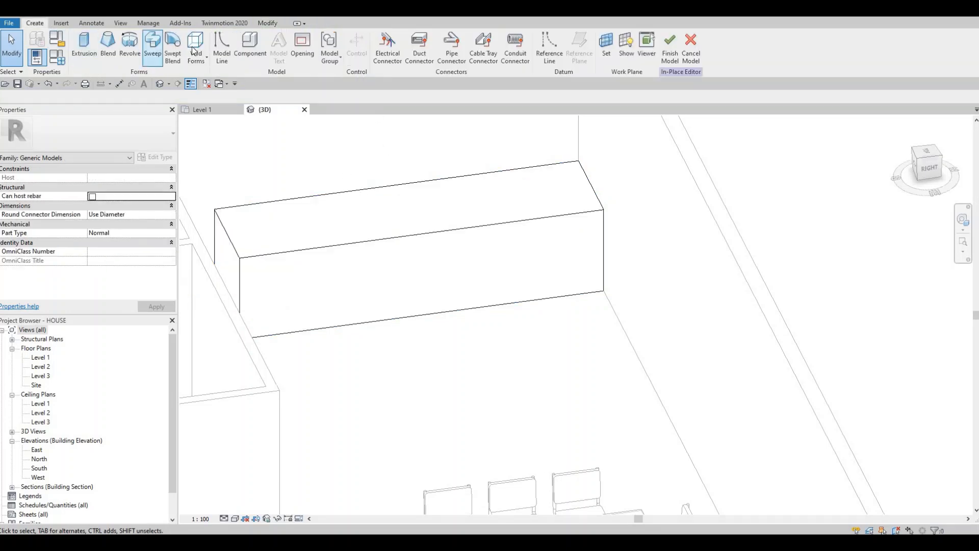
pyautogui.click(195, 51)
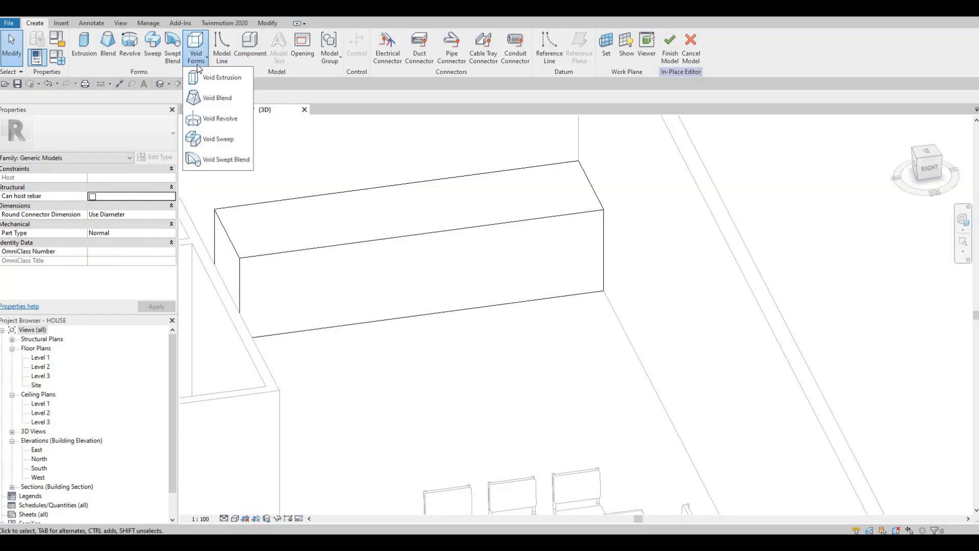
pyautogui.click(204, 77)
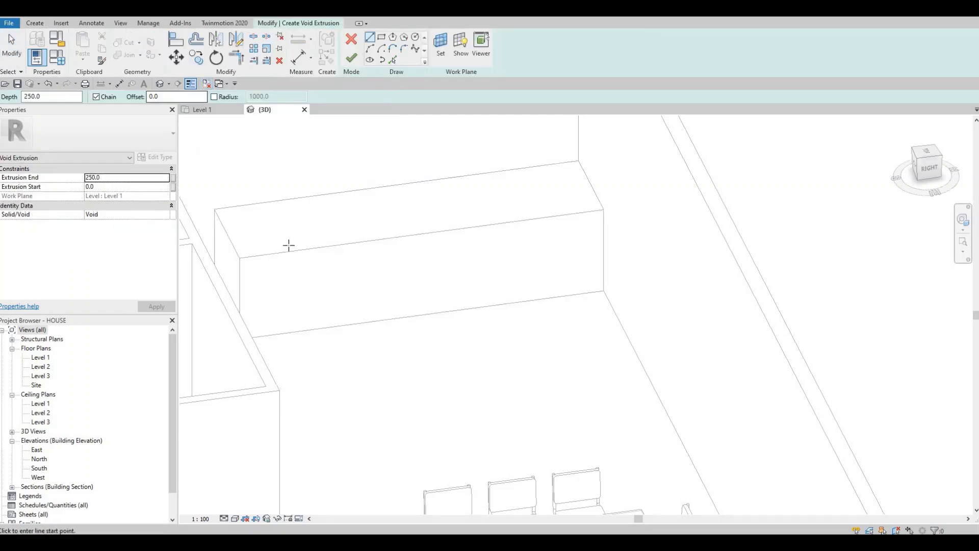
pyautogui.keyDown('shift'); pyautogui.moveTo(347, 260); pyautogui.dragTo(534, 248, button='middle'); pyautogui.keyUp('shift')
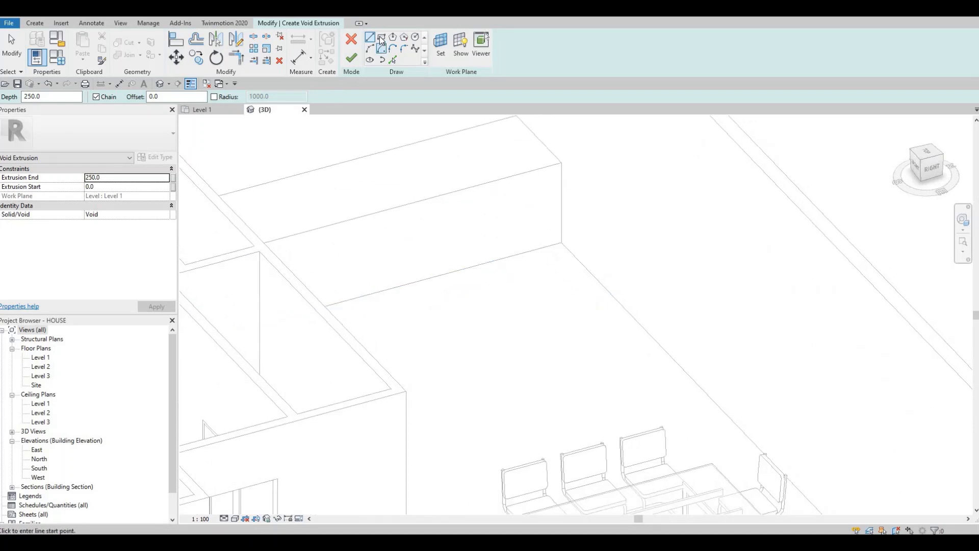
pyautogui.scroll(5, 612, 291)
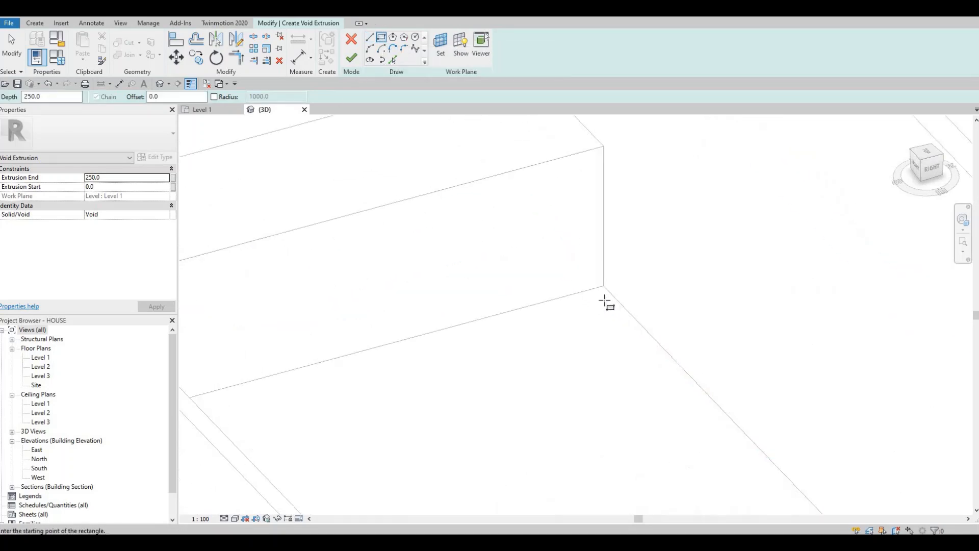
pyautogui.click(604, 300)
pyautogui.click(581, 284)
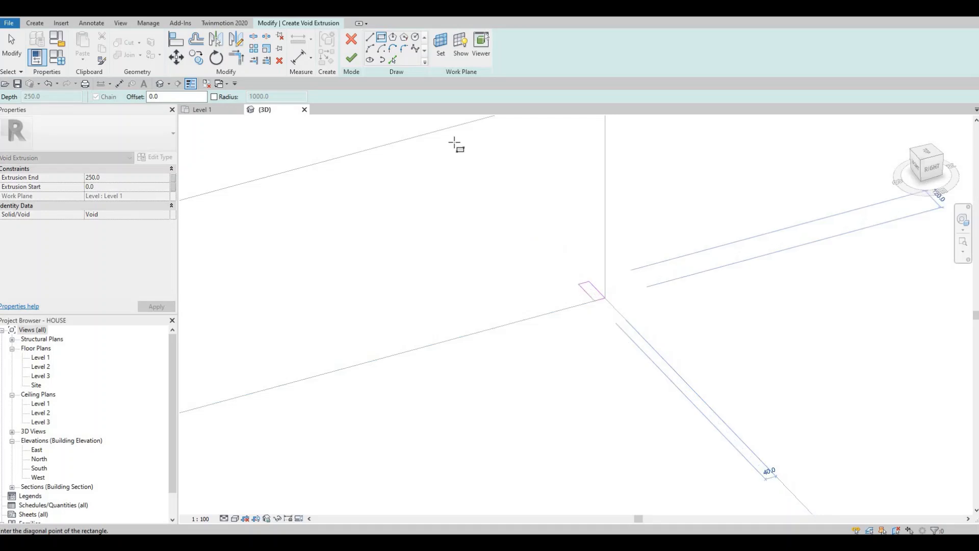
pyautogui.press('Escape')
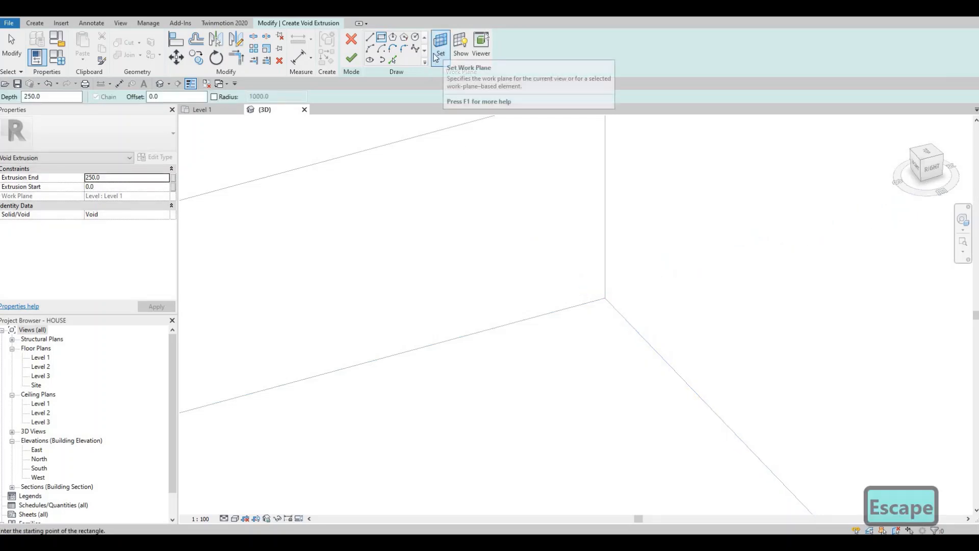
# Step: Pick the block's long front face as the work plane and try a rectangle from its lower corner
pyautogui.click(442, 51)
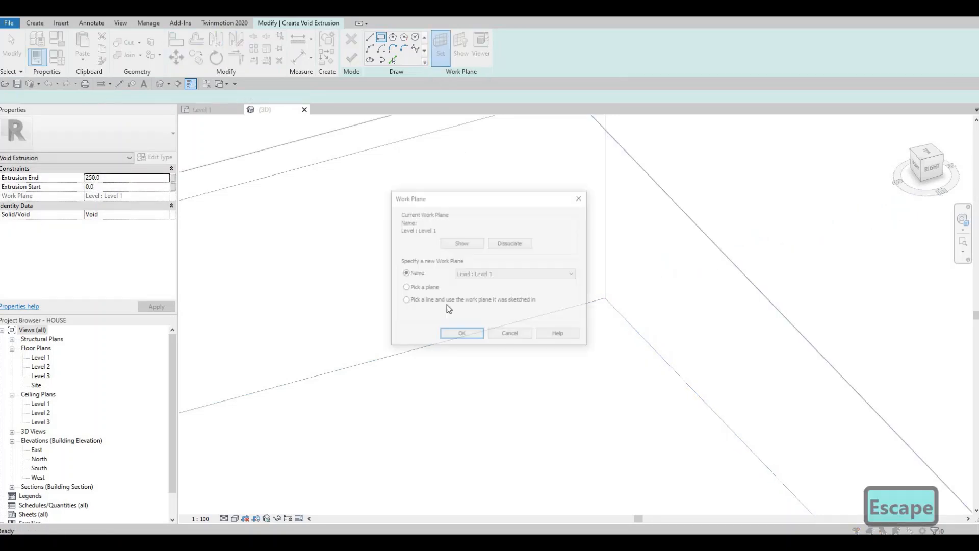
pyautogui.click(404, 287)
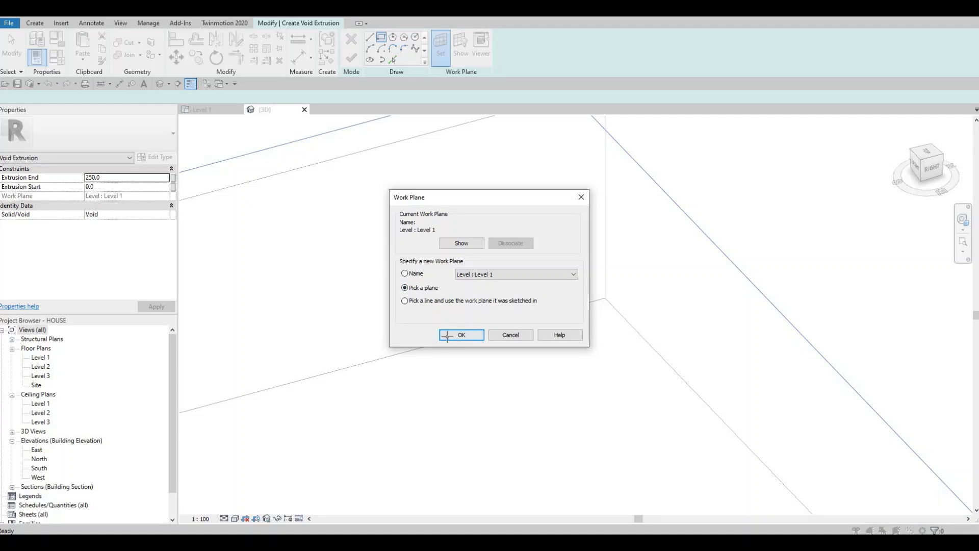
pyautogui.click(460, 334)
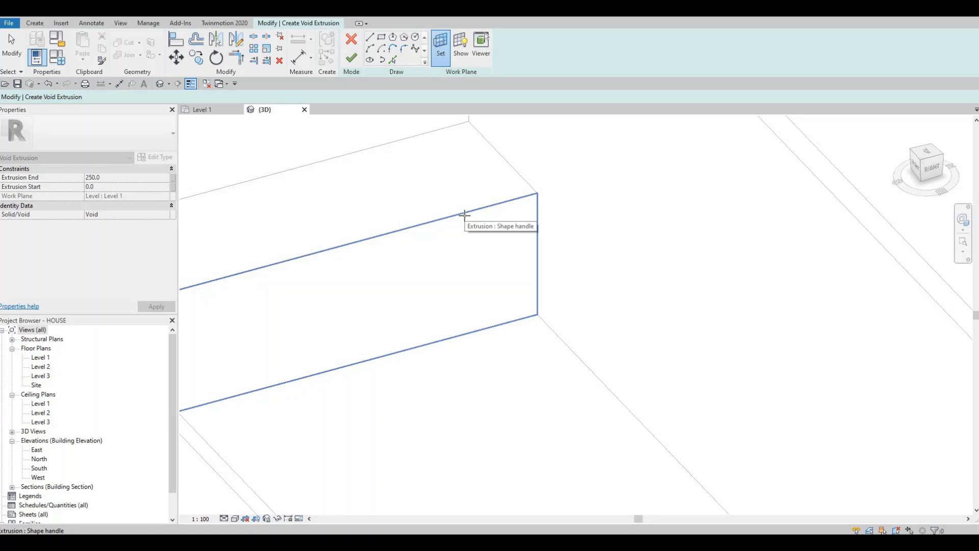
pyautogui.click(466, 214)
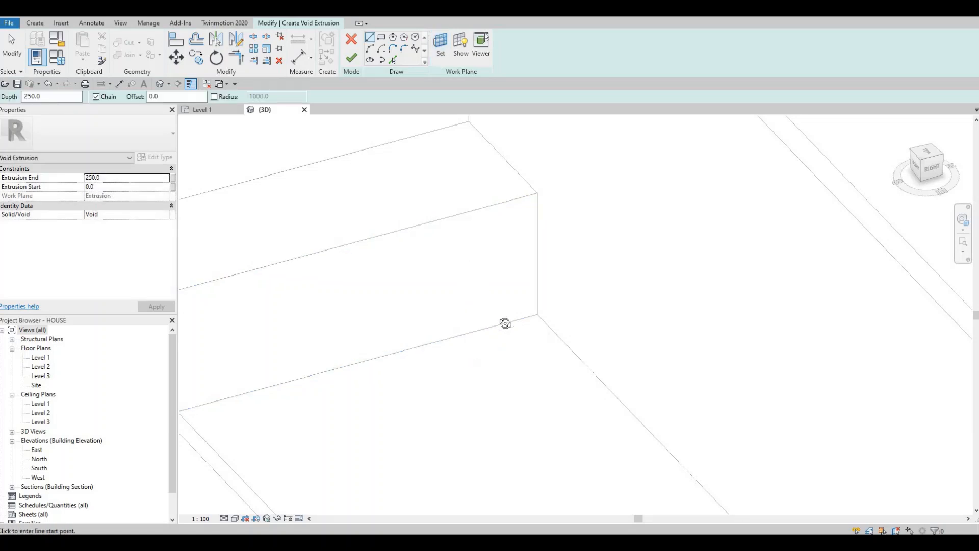
pyautogui.keyDown('shift'); pyautogui.moveTo(493, 243); pyautogui.dragTo(400, 84, button='middle'); pyautogui.keyUp('shift')
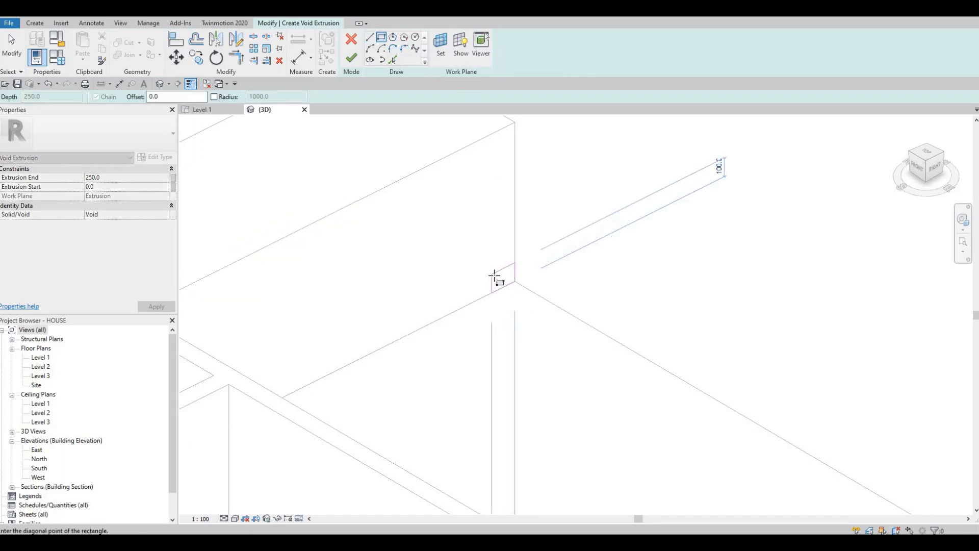
pyautogui.press('Escape')
# Step: Set the work plane to the block's narrow end face beside the interior wall by picking a plane
pyautogui.keyDown('shift'); pyautogui.moveTo(442, 313); pyautogui.dragTo(361, 290, button='middle'); pyautogui.keyUp('shift')
pyautogui.scroll(-2, 312, 253)
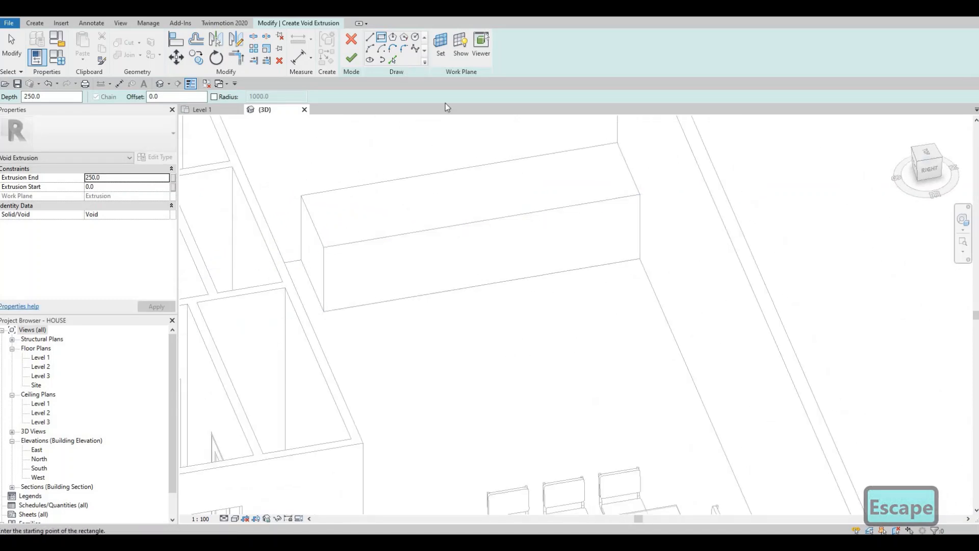
pyautogui.click(439, 49)
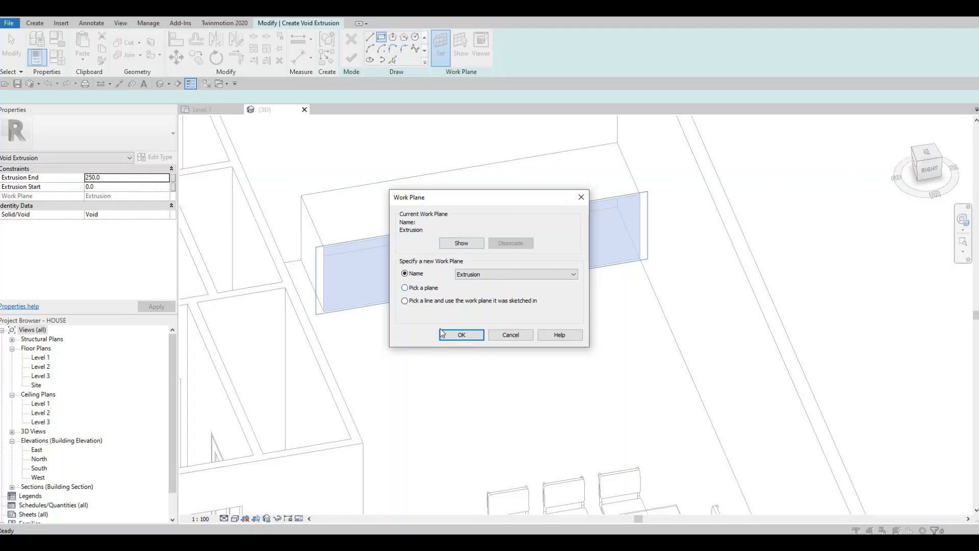
pyautogui.press('Return')
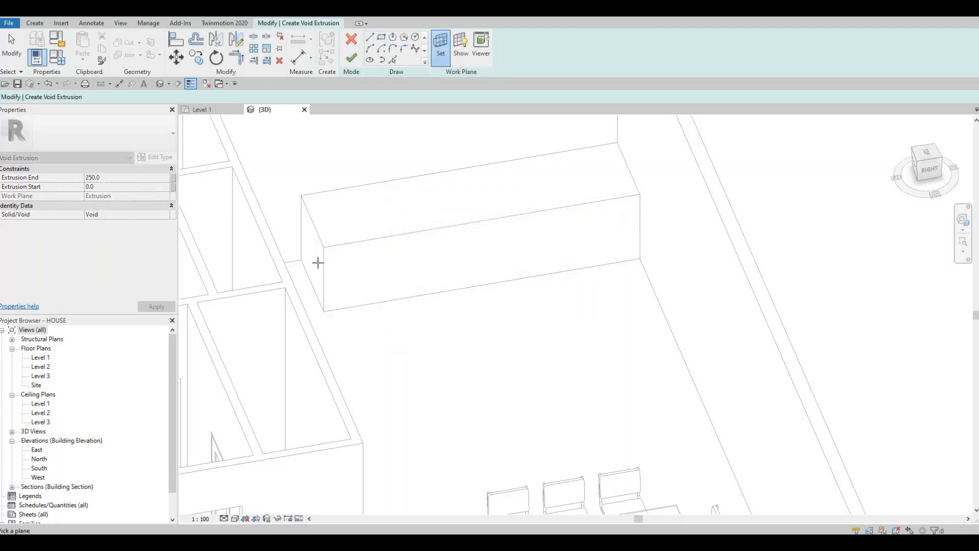
pyautogui.click(323, 306)
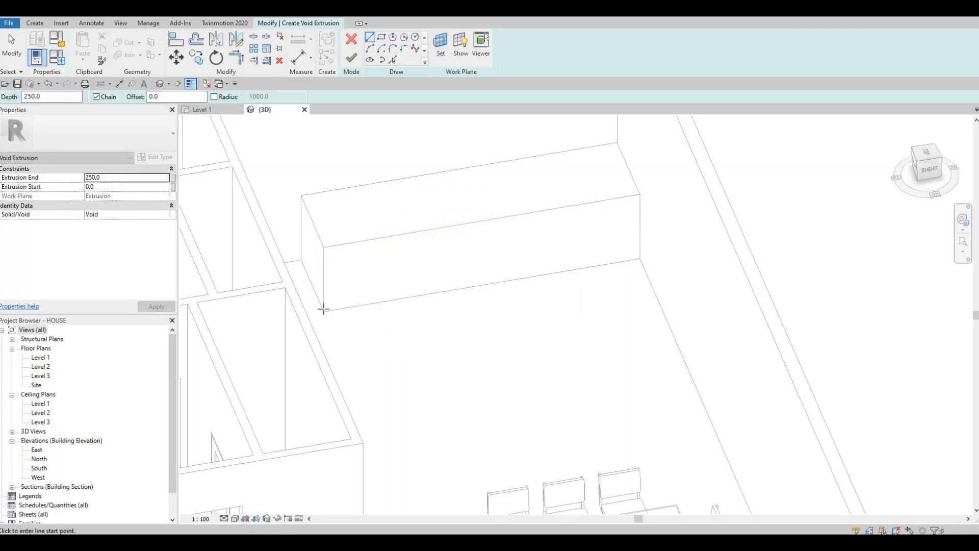
# Step: Sketch a void rectangle about 140 mm wide and 160 mm high from the end face's lower front corner
pyautogui.scroll(2, 324, 303)
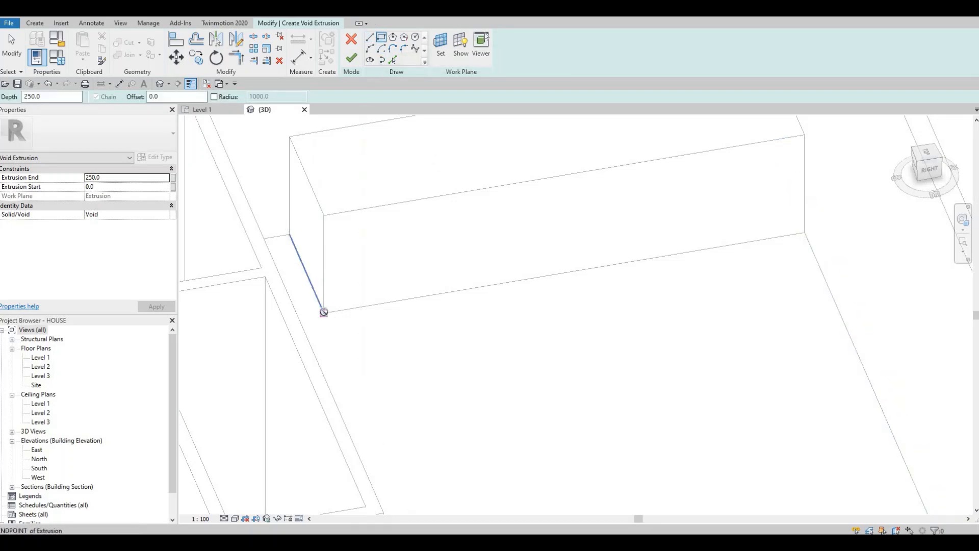
pyautogui.click(317, 289)
pyautogui.scroll(2, 317, 283)
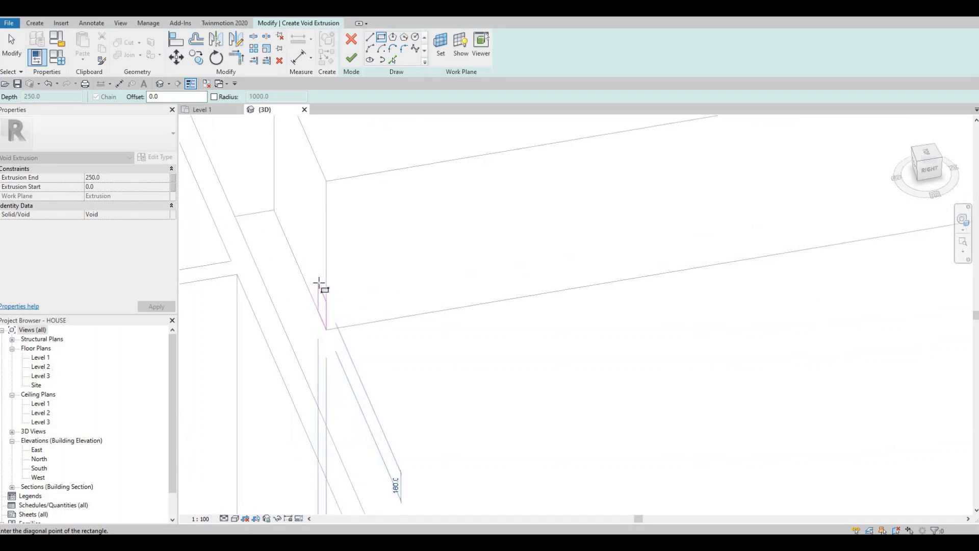
pyautogui.click(317, 283)
pyautogui.scroll(4, 320, 331)
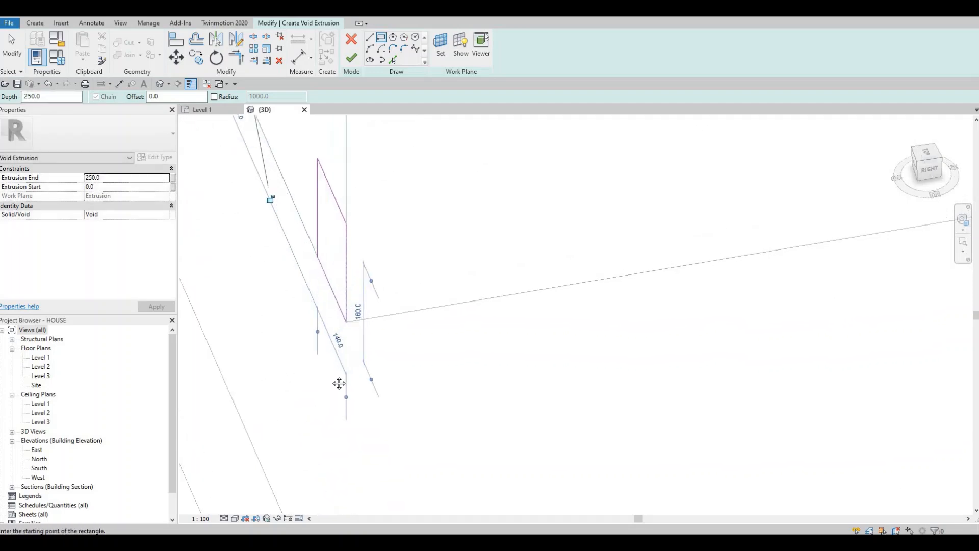
pyautogui.moveTo(343, 408); pyautogui.dragTo(354, 416, button='middle')
pyautogui.scroll(-1, 352, 414)
pyautogui.press('Escape')
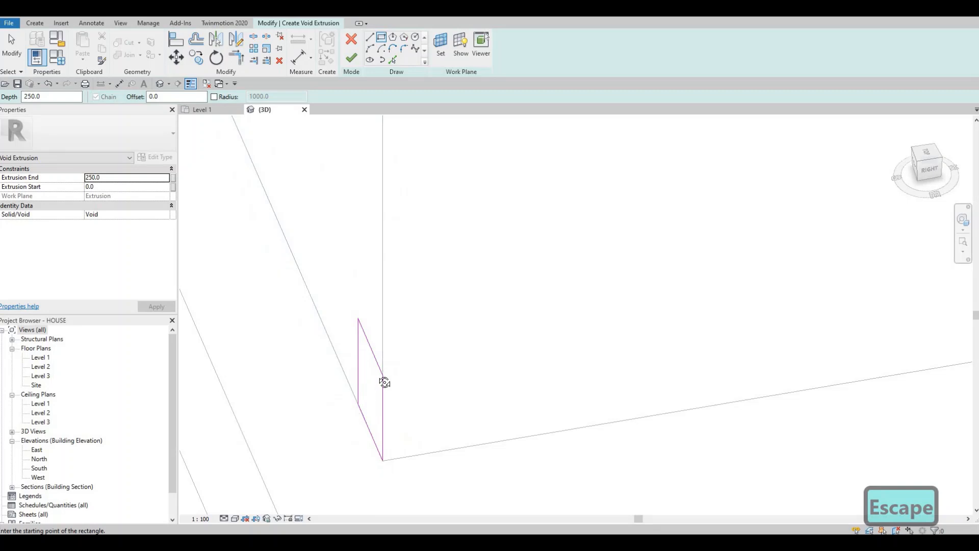
pyautogui.press('Escape')
# Step: Set the width of the void rectangle on the block's end face to 150 mm
pyautogui.moveTo(369, 373)
pyautogui.keyDown('shift'); pyautogui.mouseDown(button='middle')
pyautogui.moveTo(425, 385)
pyautogui.moveTo(386, 359)
pyautogui.mouseUp(button='middle'); pyautogui.keyUp('shift')
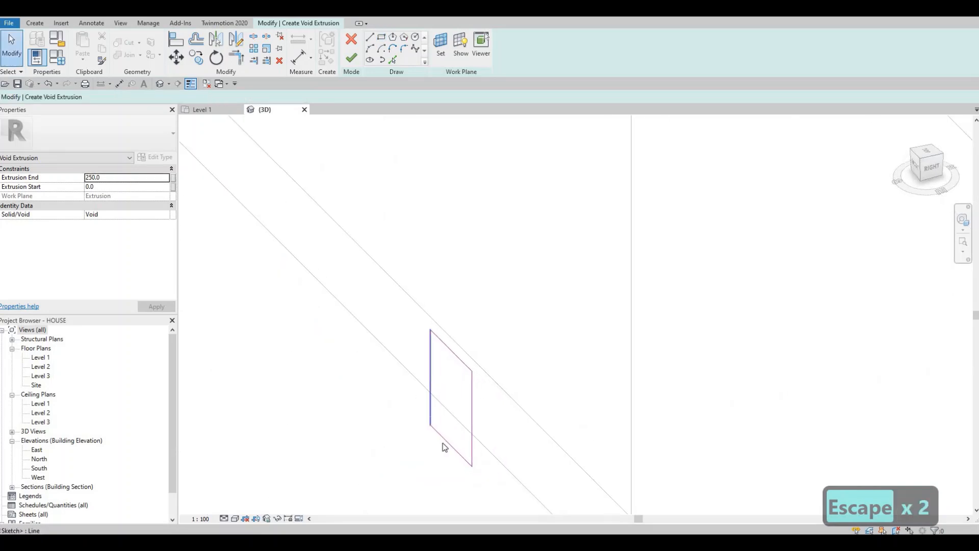
pyautogui.click(431, 422)
pyautogui.moveTo(458, 464); pyautogui.dragTo(423, 375, button='middle')
pyautogui.scroll(1, 421, 374)
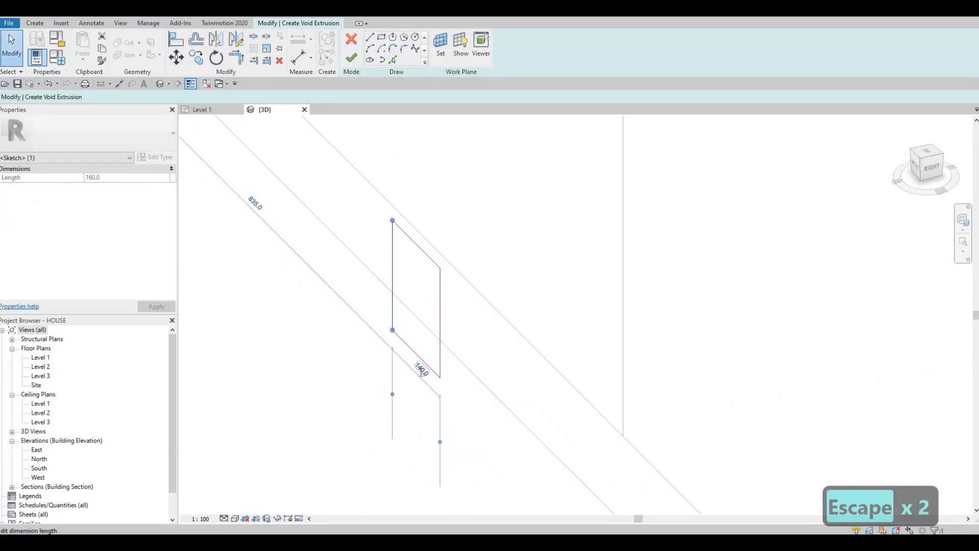
pyautogui.click(422, 370)
pyautogui.write('150')
pyautogui.press('Return')
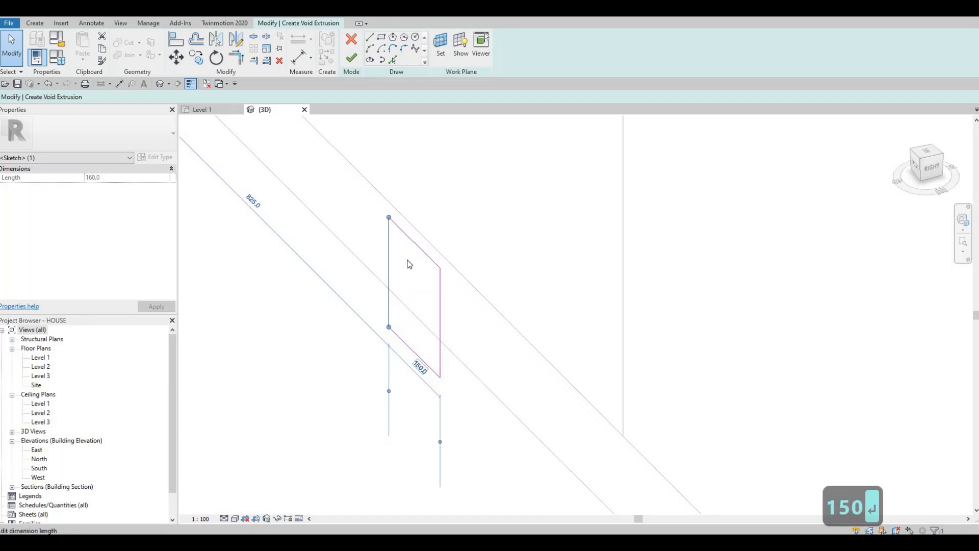
# Step: Set the void rectangle's height to 150 mm
pyautogui.click(414, 246)
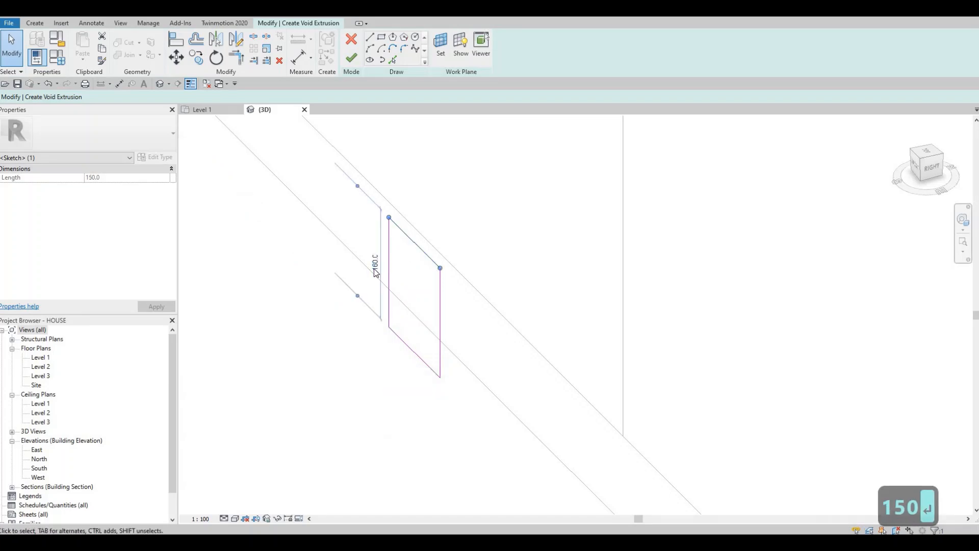
pyautogui.click(375, 264)
pyautogui.write('150')
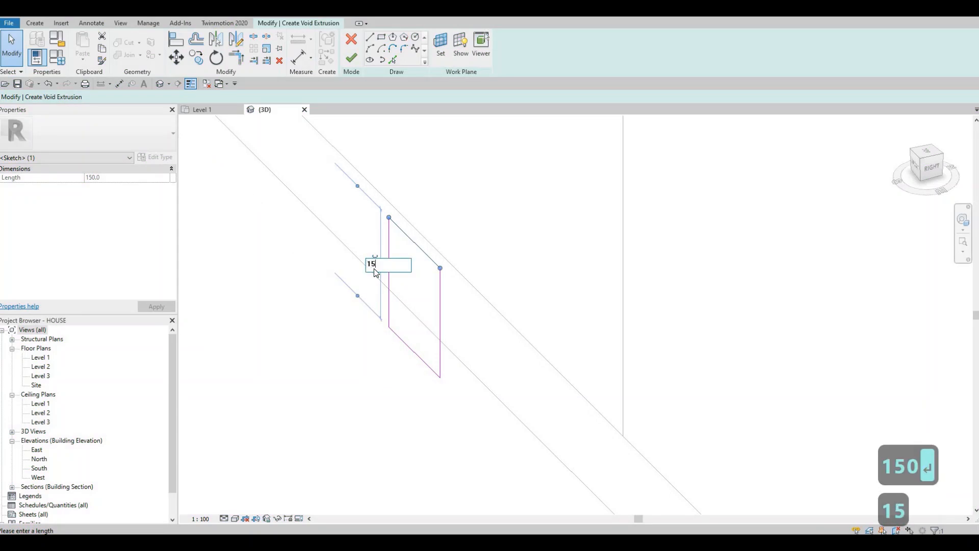
pyautogui.press('Return')
pyautogui.scroll(-3, 350, 296)
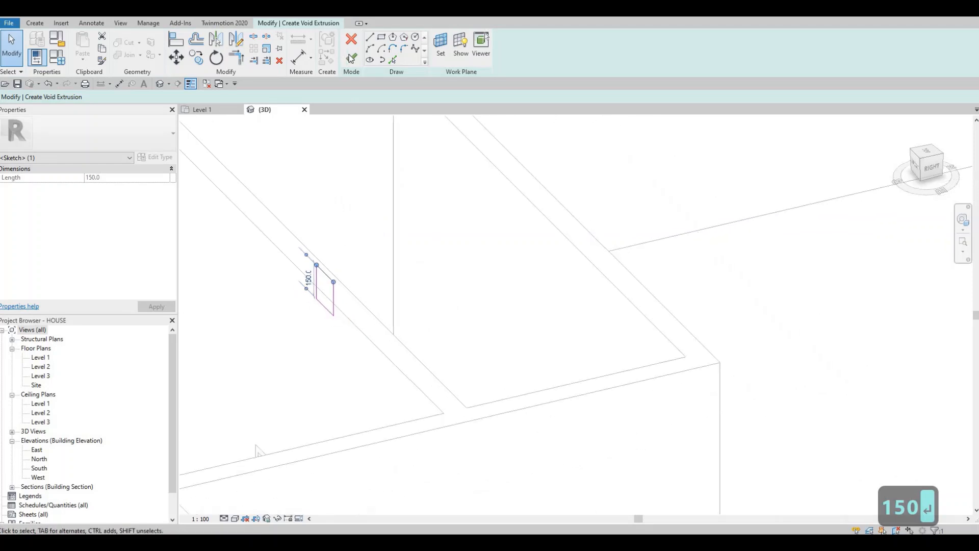
# Step: Finish the void sketch and stretch the void extrusion along the block's full length, to an extrusion end of 3400 mm
pyautogui.click(350, 63)
pyautogui.moveTo(462, 332)
pyautogui.keyDown('shift'); pyautogui.mouseDown(button='middle')
pyautogui.moveTo(434, 302)
pyautogui.moveTo(395, 289)
pyautogui.mouseUp(button='middle'); pyautogui.keyUp('shift')
pyautogui.moveTo(396, 289); pyautogui.dragTo(752, 302)
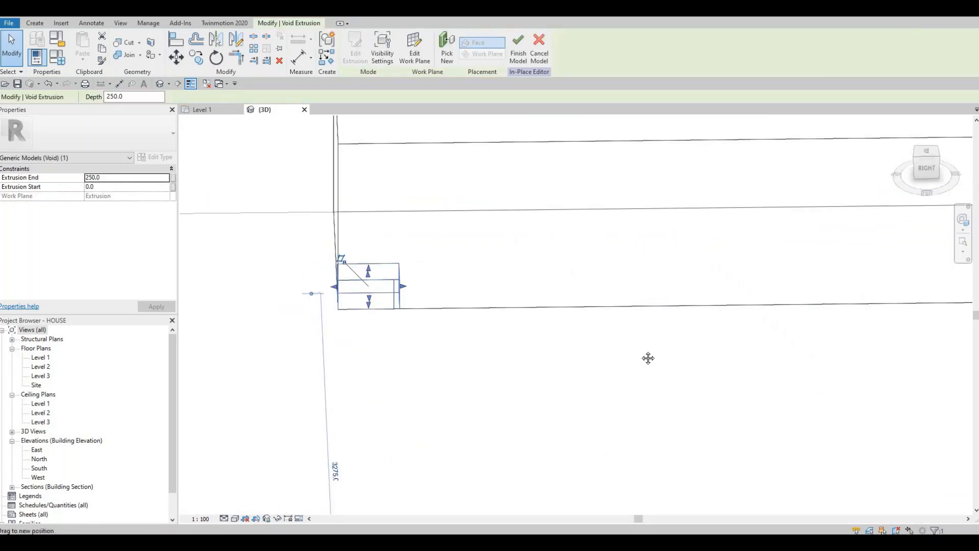
pyautogui.scroll(-1, 542, 267)
pyautogui.moveTo(542, 266); pyautogui.dragTo(317, 253, button='middle')
pyautogui.moveTo(478, 266); pyautogui.dragTo(734, 264)
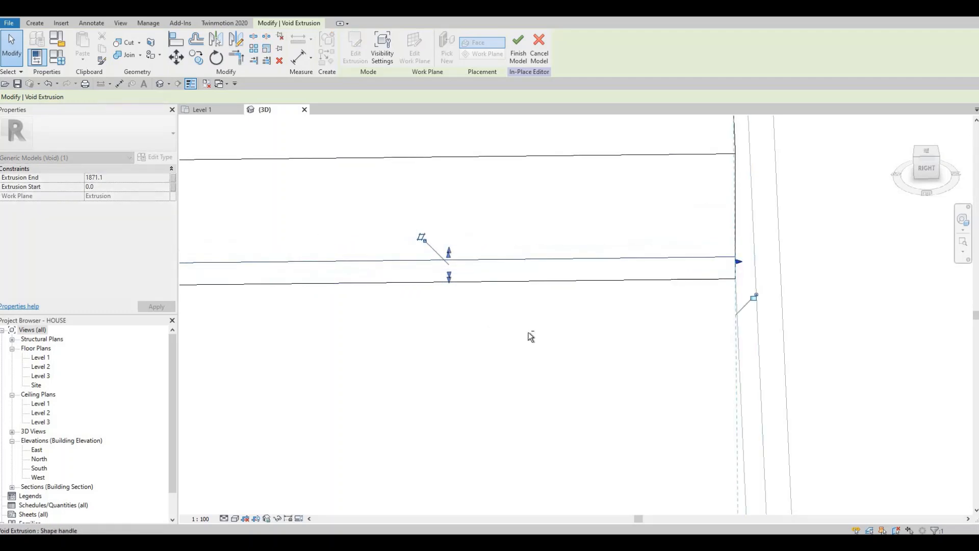
pyautogui.moveTo(529, 337); pyautogui.dragTo(584, 326, button='middle')
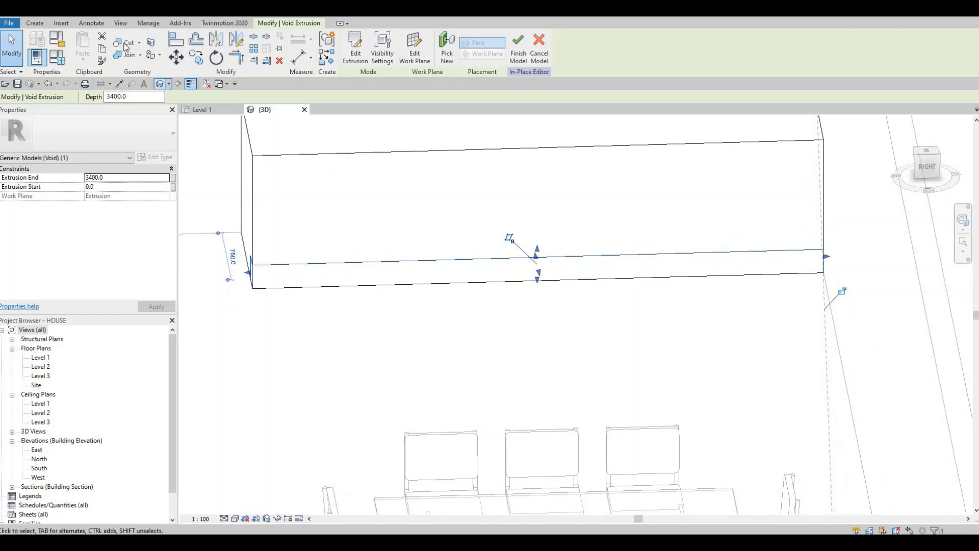
# Step: Try the Cut Geometry tool on the void and examine the recess along the block's lower front edge
pyautogui.click(126, 46)
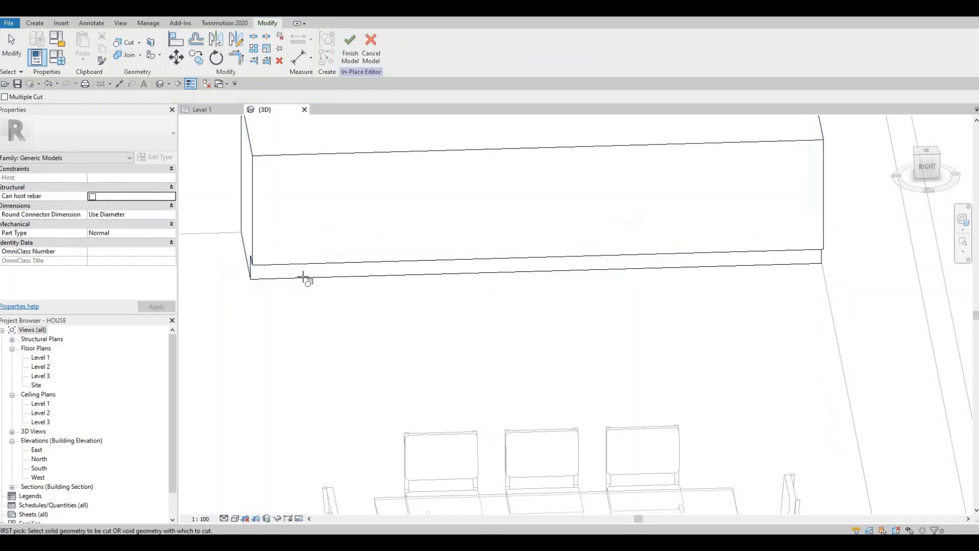
pyautogui.click(290, 295)
pyautogui.press('Escape')
pyautogui.keyDown('shift'); pyautogui.moveTo(380, 301); pyautogui.dragTo(412, 291, button='middle'); pyautogui.keyUp('shift')
pyautogui.keyDown('shift'); pyautogui.moveTo(342, 263); pyautogui.dragTo(254, 315, button='middle'); pyautogui.keyUp('shift')
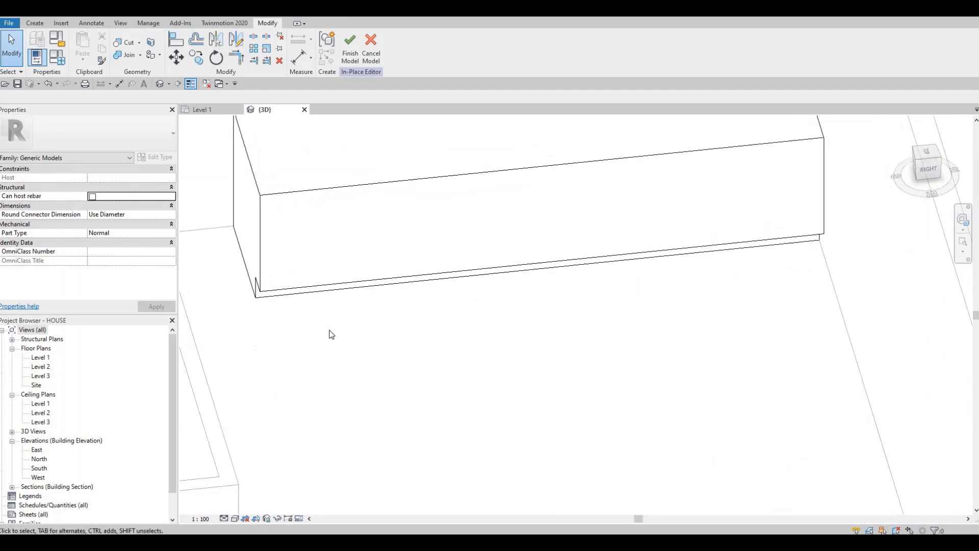
pyautogui.scroll(-1, 330, 330)
pyautogui.scroll(-2, 343, 320)
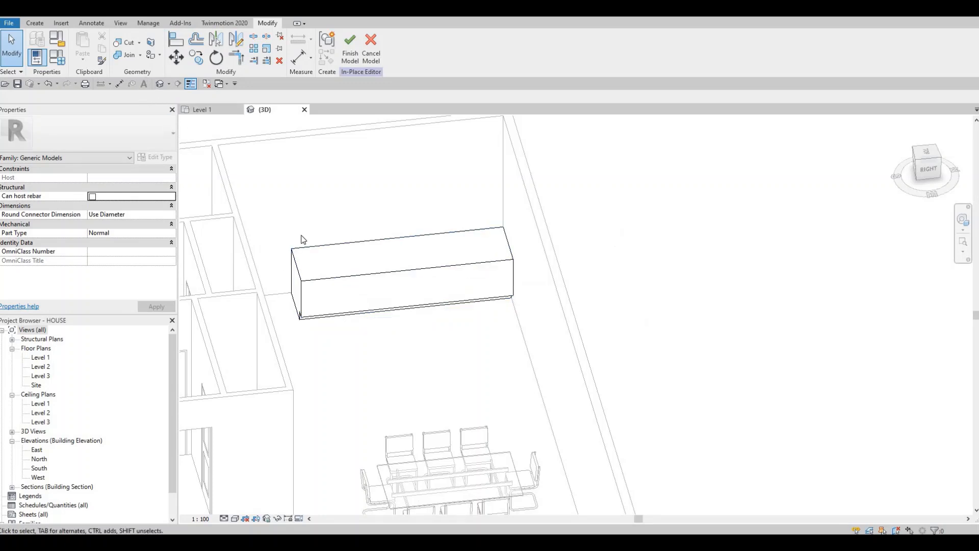
# Step: On the Level 1 plan, start a solid extrusion and assign it the AEC stone material Granite, Cut, Polished
pyautogui.doubleClick(41, 358)
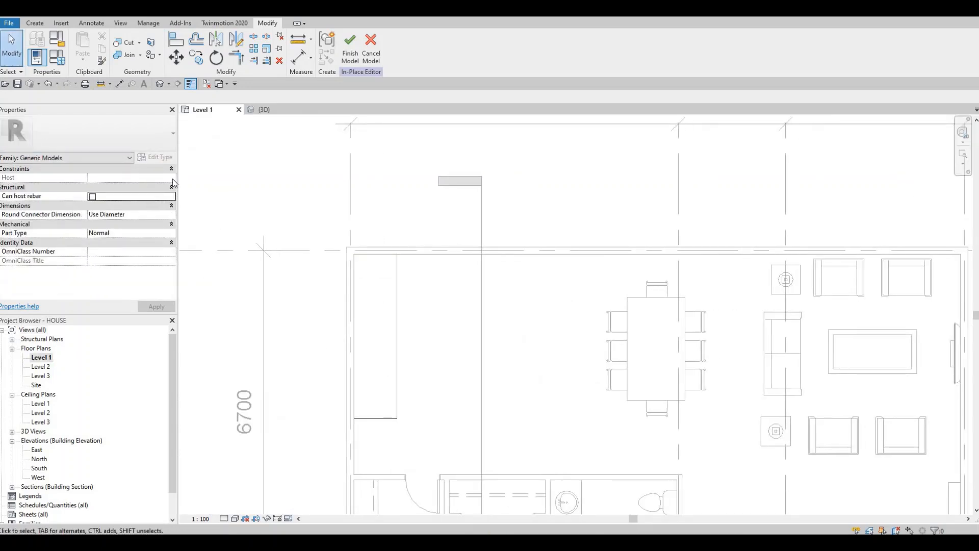
pyautogui.click(35, 24)
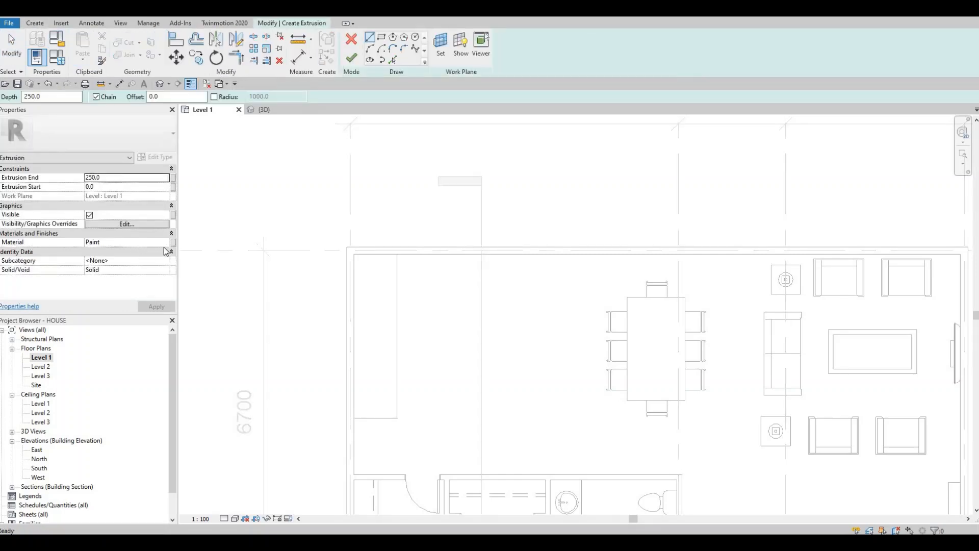
pyautogui.click(168, 243)
pyautogui.click(168, 244)
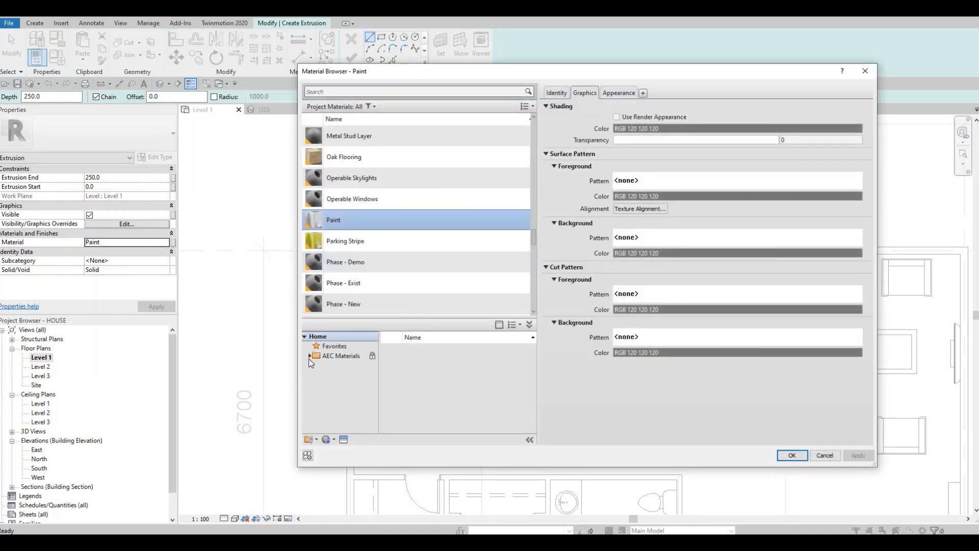
pyautogui.scroll(-4, 340, 403)
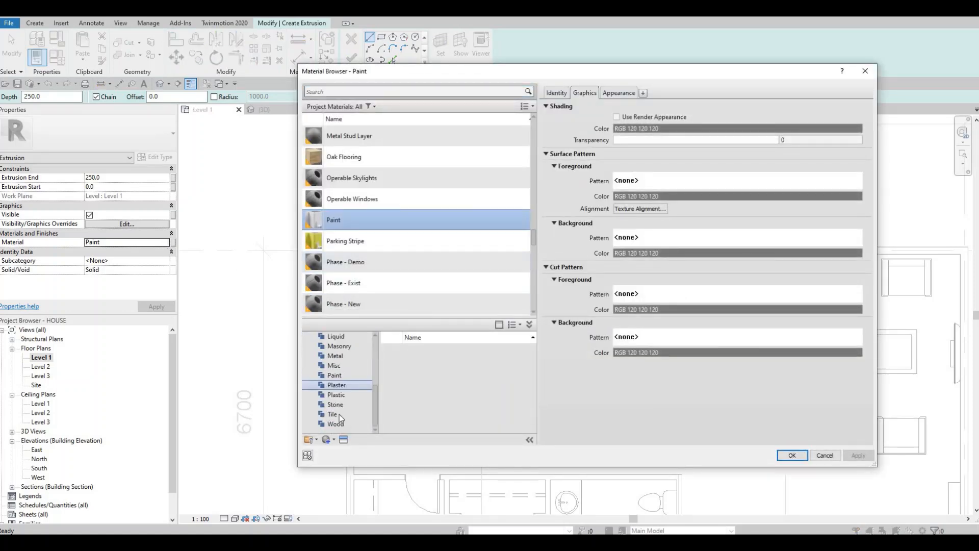
pyautogui.click(340, 405)
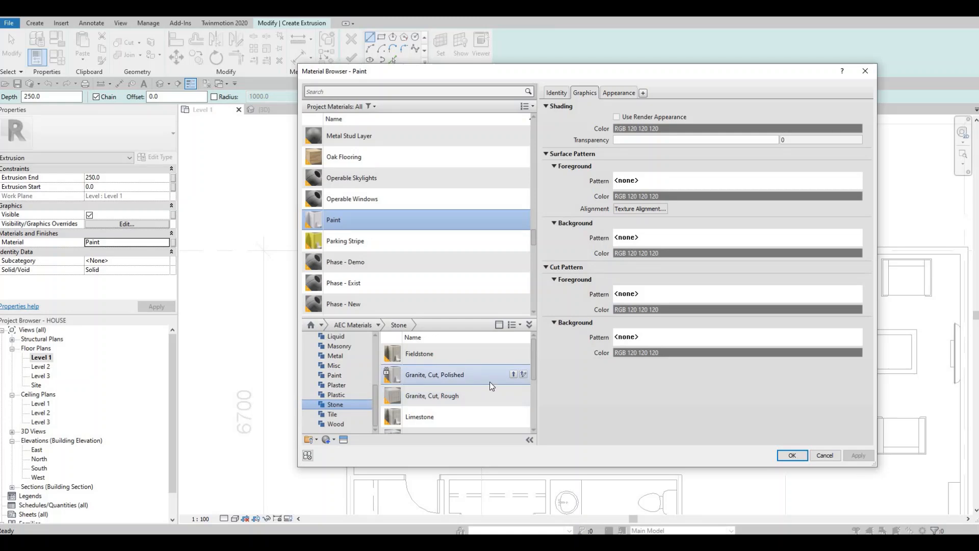
pyautogui.doubleClick(502, 380)
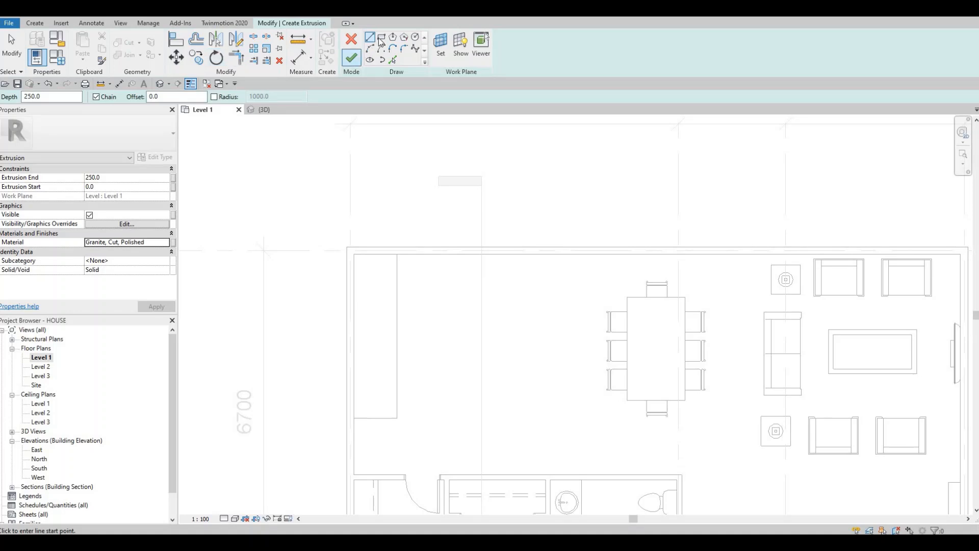
# Step: Sketch a 900 by 3400 mm rectangle over the block's footprint and finish the granite extrusion
pyautogui.click(355, 256)
pyautogui.click(398, 418)
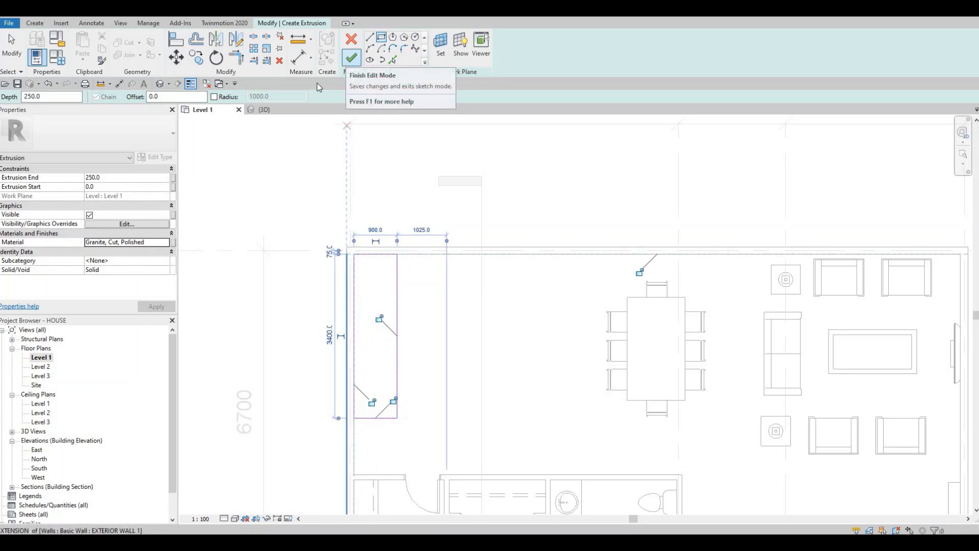
pyautogui.click(351, 57)
# Step: In the 3D view, stretch the granite extrusion's top to about 1713 mm and raise its base above the block
pyautogui.click(160, 83)
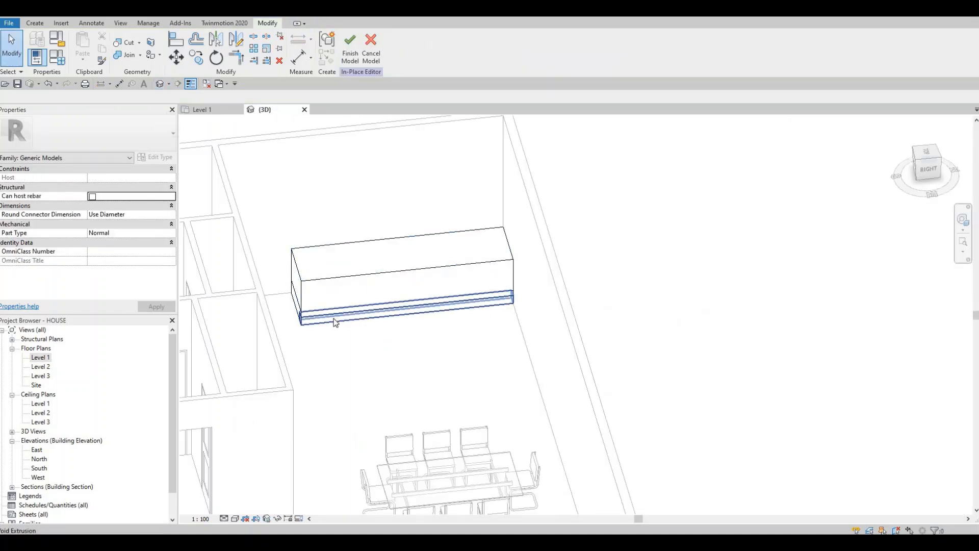
pyautogui.click(386, 289)
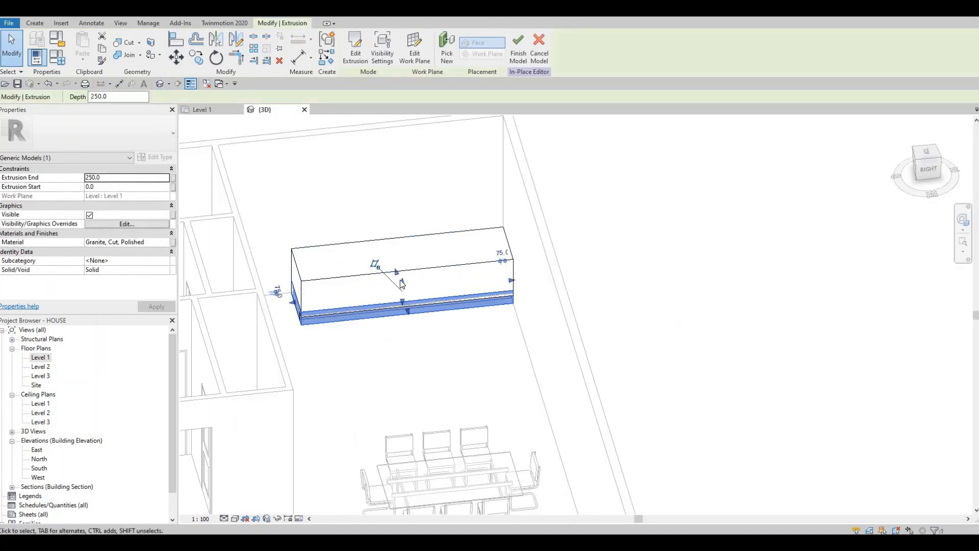
pyautogui.moveTo(399, 269); pyautogui.dragTo(410, 214)
pyautogui.scroll(2, 403, 299)
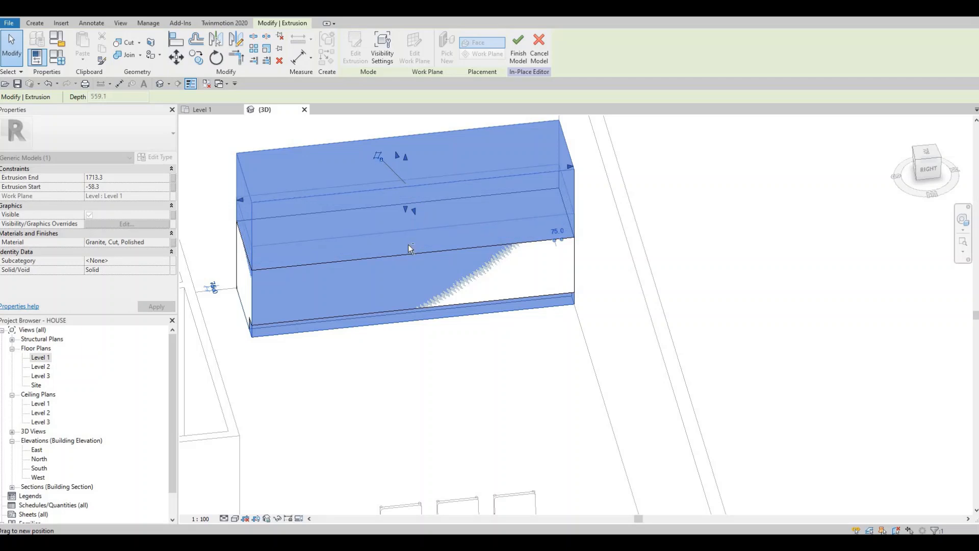
pyautogui.press('Escape')
pyautogui.scroll(3, 378, 236)
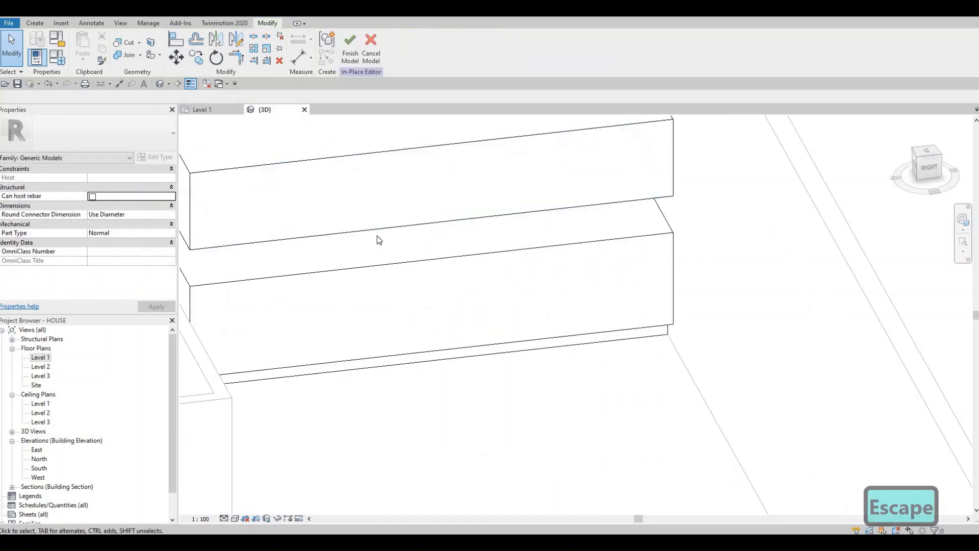
# Step: Align the granite extrusion's underside with the block's top face
pyautogui.press('a')
pyautogui.press('l')
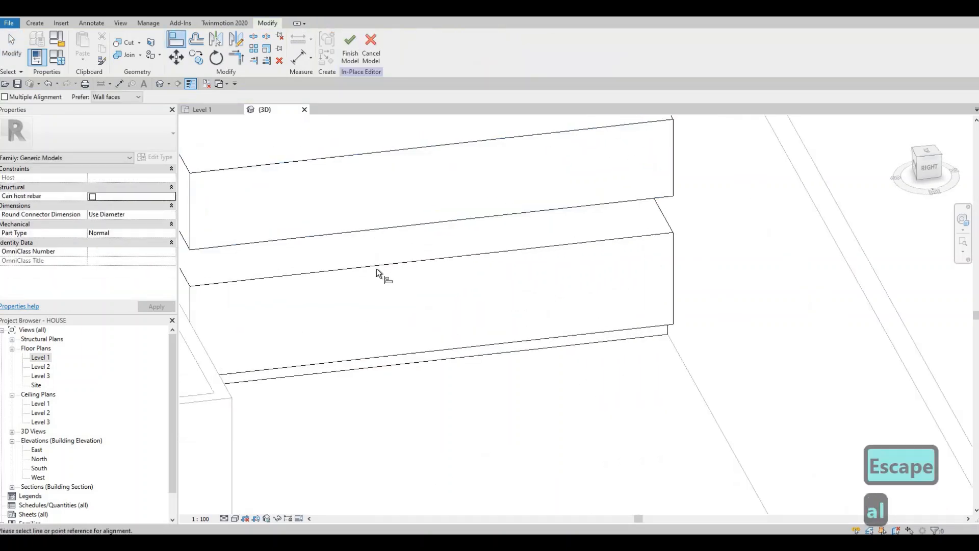
pyautogui.click(381, 227)
pyautogui.click(413, 256)
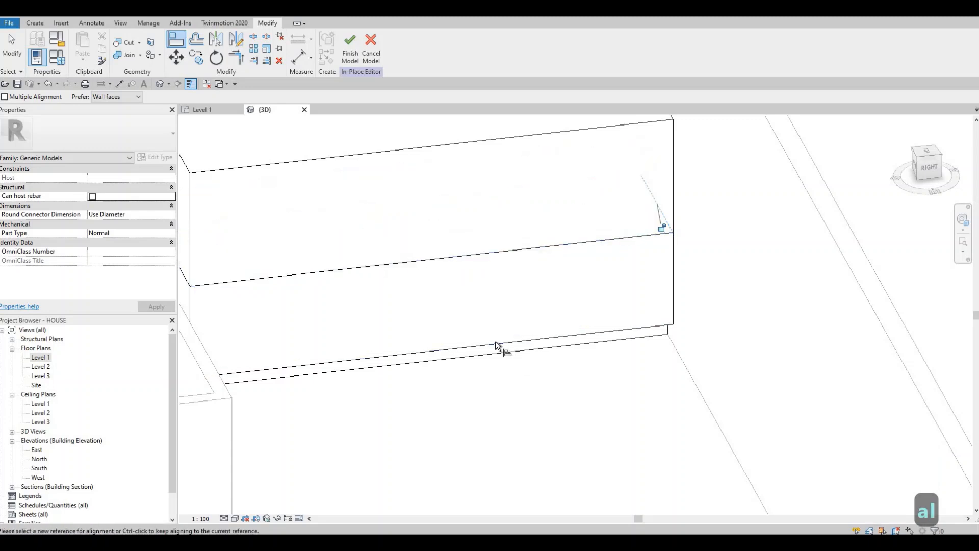
pyautogui.scroll(-1, 495, 342)
pyautogui.moveTo(494, 341); pyautogui.dragTo(598, 405, button='middle')
pyautogui.scroll(1, 426, 262)
pyautogui.press('Escape')
pyautogui.press('Escape')
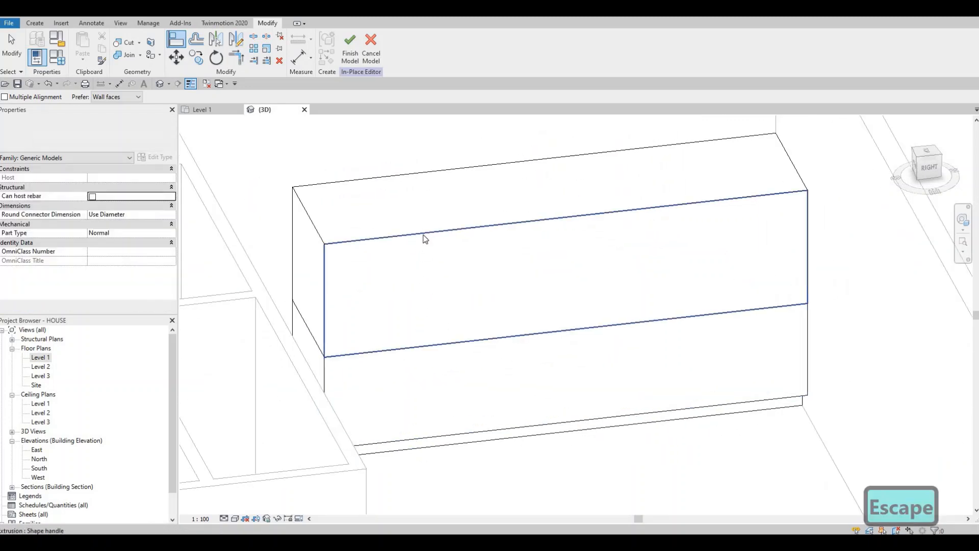
# Step: Lower the granite extrusion's top face to leave a slab about 37 mm thick on the block
pyautogui.click(554, 192)
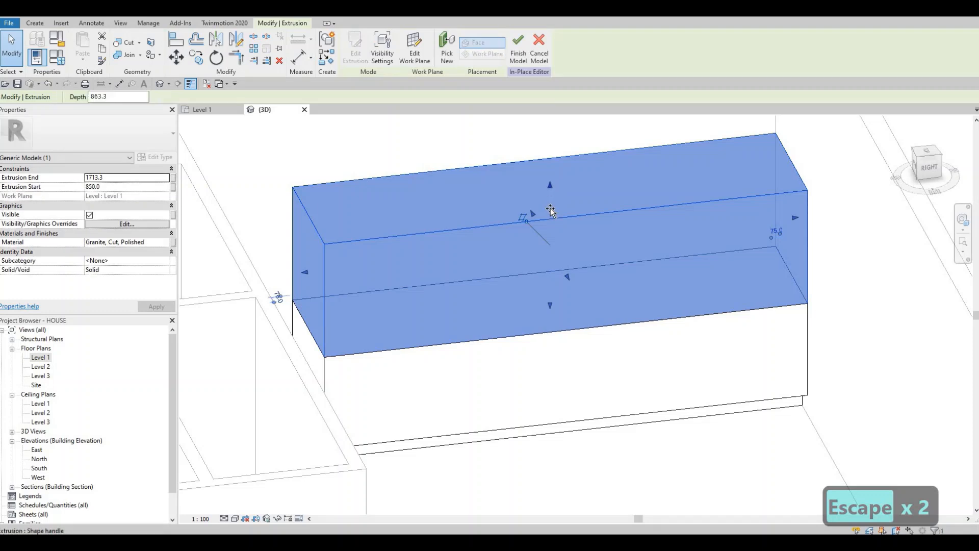
pyautogui.moveTo(539, 286); pyautogui.dragTo(530, 302)
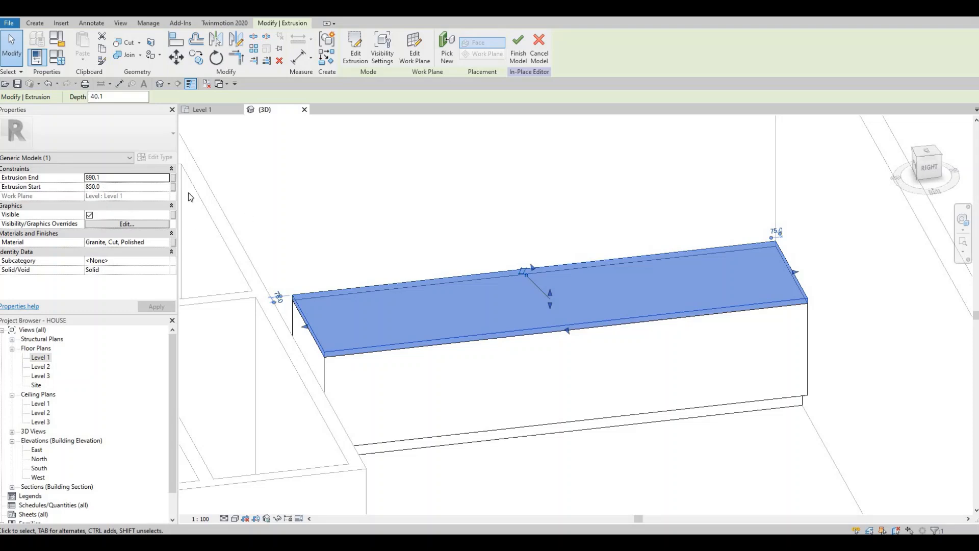
pyautogui.scroll(4, 525, 302)
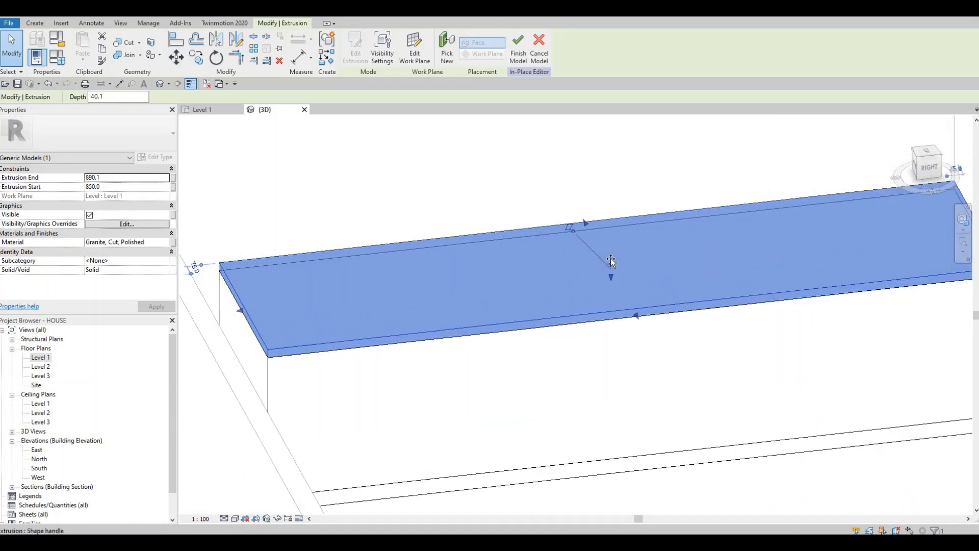
pyautogui.moveTo(610, 259); pyautogui.dragTo(610, 266)
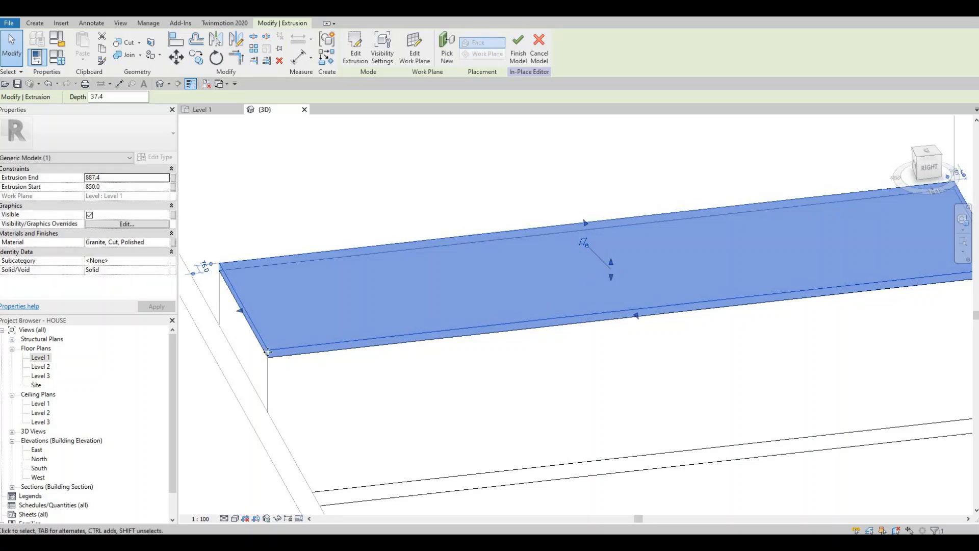
# Step: Fine-tune the granite slab's thickness by shifting its top face, and deselect the slab
pyautogui.scroll(4, 392, 351)
pyautogui.scroll(-1, 778, 199)
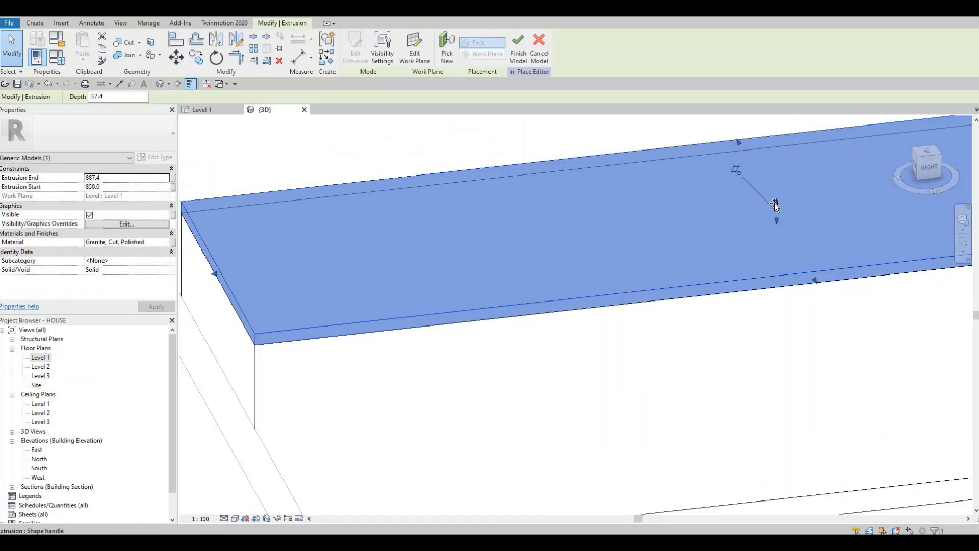
pyautogui.moveTo(776, 204); pyautogui.dragTo(716, 228)
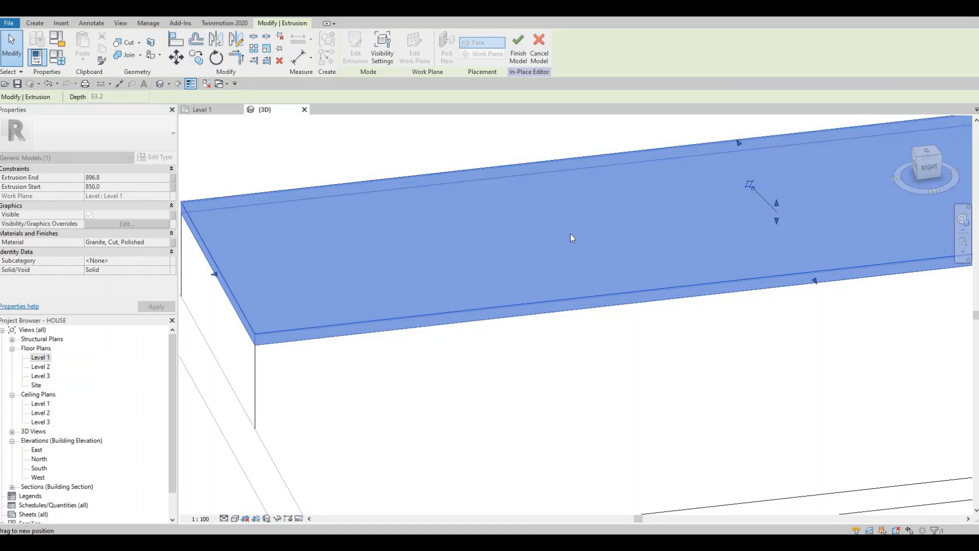
pyautogui.moveTo(571, 238); pyautogui.dragTo(571, 237)
pyautogui.scroll(-4, 545, 262)
pyautogui.press('Escape')
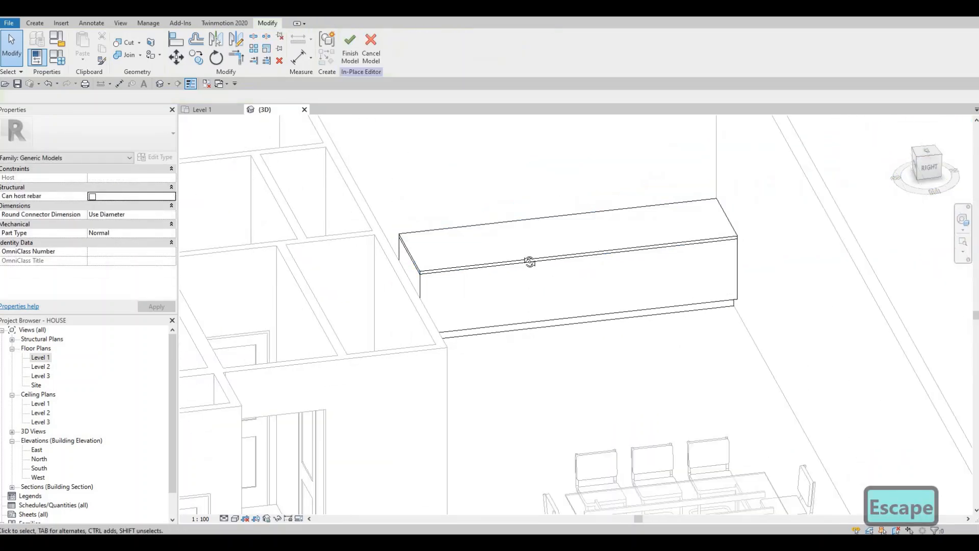
# Step: Finish the in-place model and view the completed counter from the front
pyautogui.keyDown('shift'); pyautogui.moveTo(530, 262); pyautogui.dragTo(351, 102, button='middle'); pyautogui.keyUp('shift')
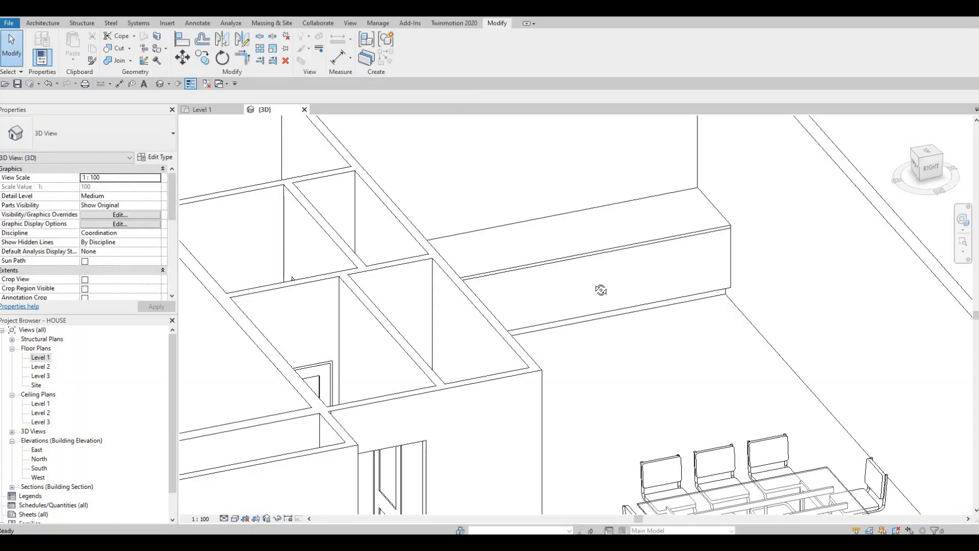
pyautogui.keyDown('shift'); pyautogui.moveTo(623, 284); pyautogui.dragTo(440, 247, button='middle'); pyautogui.keyUp('shift')
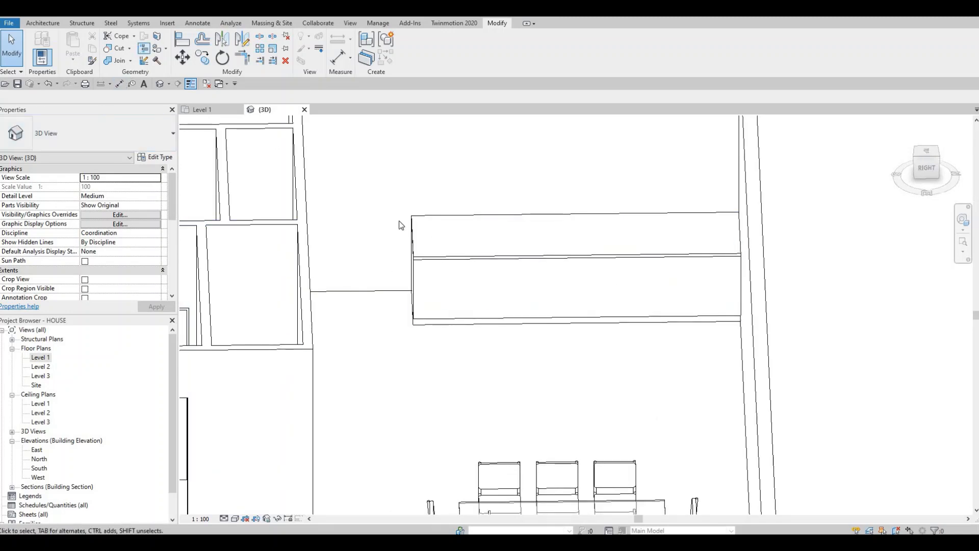
# Step: Open the Level 1 floor plan at the room containing the counter
pyautogui.doubleClick(41, 361)
pyautogui.scroll(-2, 439, 364)
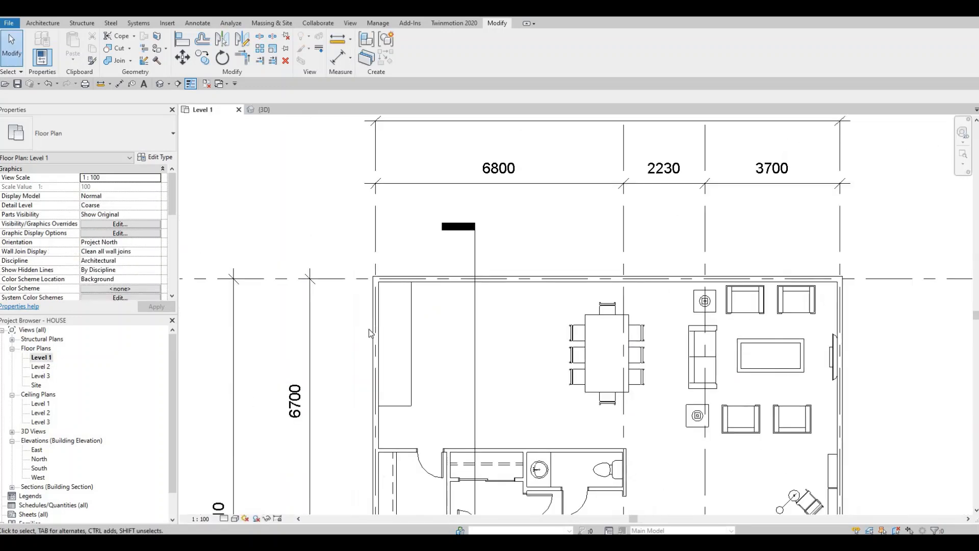
pyautogui.moveTo(449, 350); pyautogui.dragTo(386, 331, button='middle')
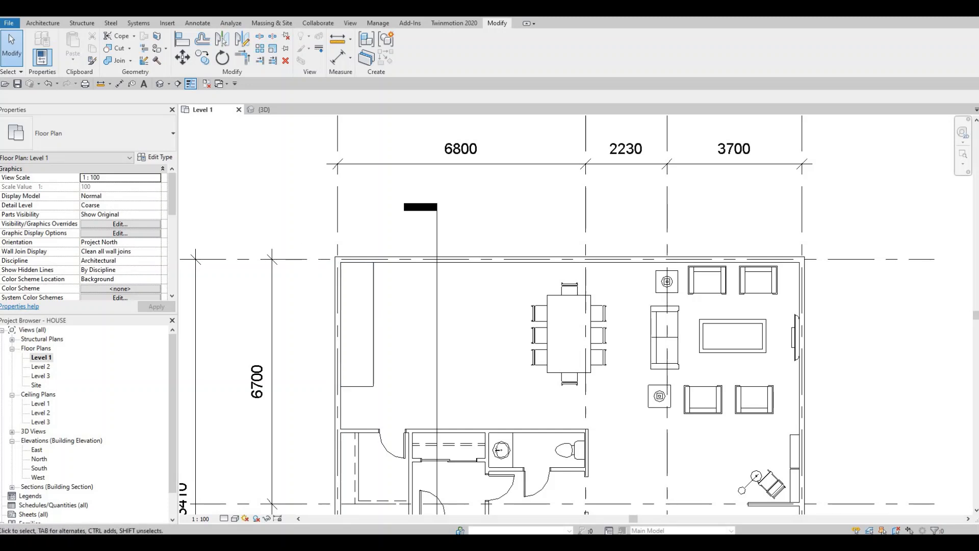
# Step: Start loading a family and browse the library to the Sinks folder under Plumbing, Architectural, Fixtures
pyautogui.click(165, 21)
pyautogui.click(412, 64)
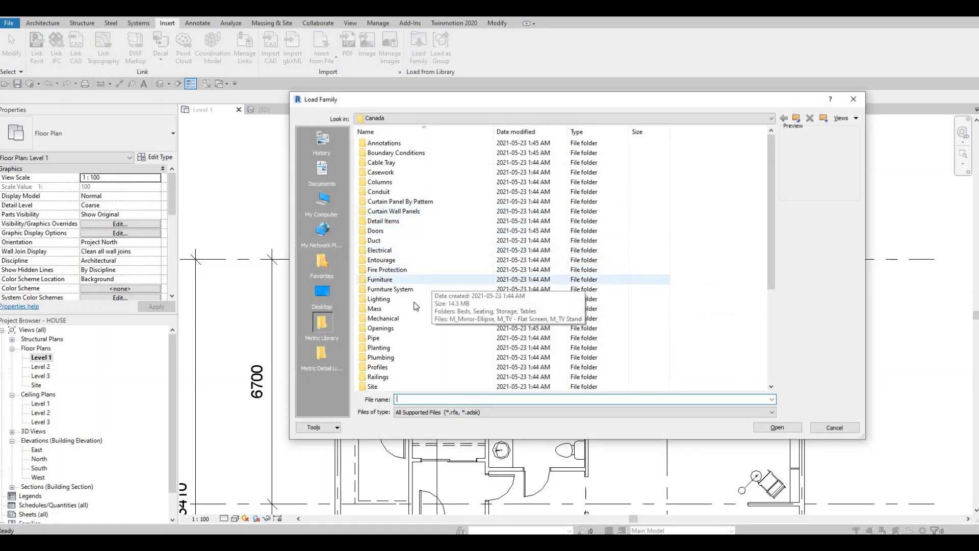
pyautogui.scroll(-2, 403, 333)
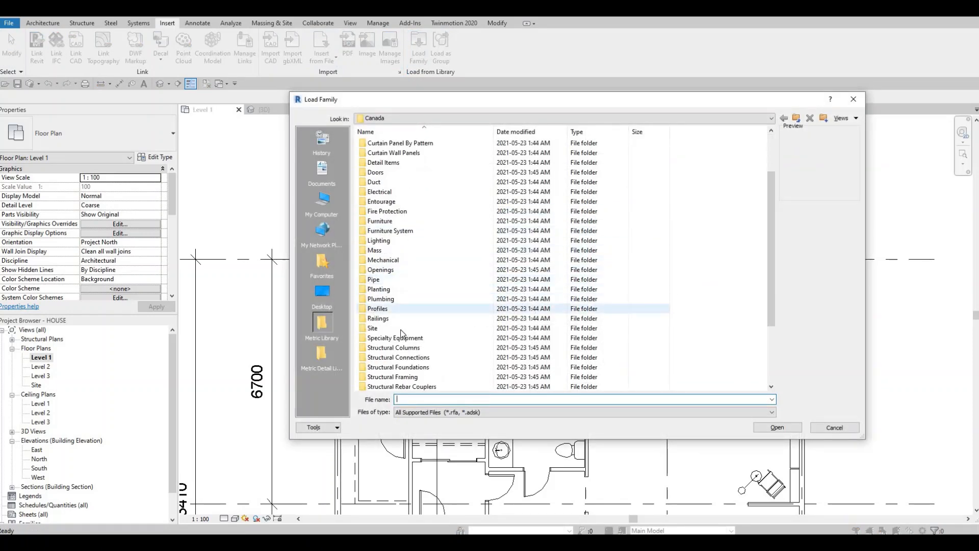
pyautogui.doubleClick(395, 299)
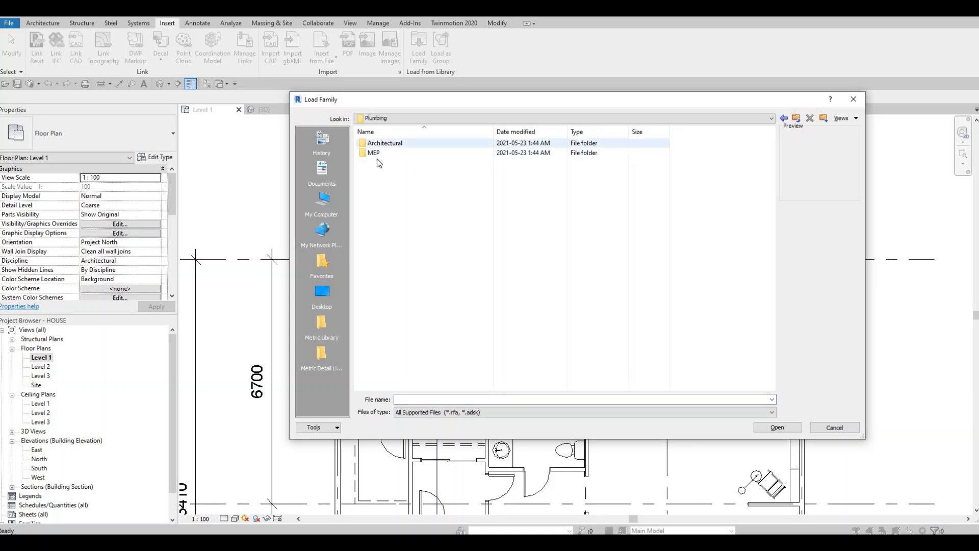
pyautogui.doubleClick(385, 143)
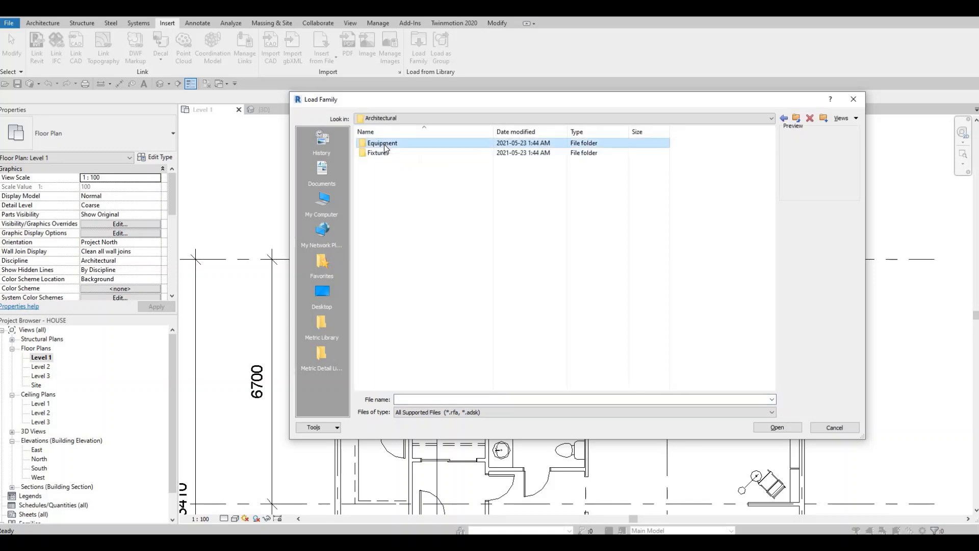
pyautogui.doubleClick(384, 144)
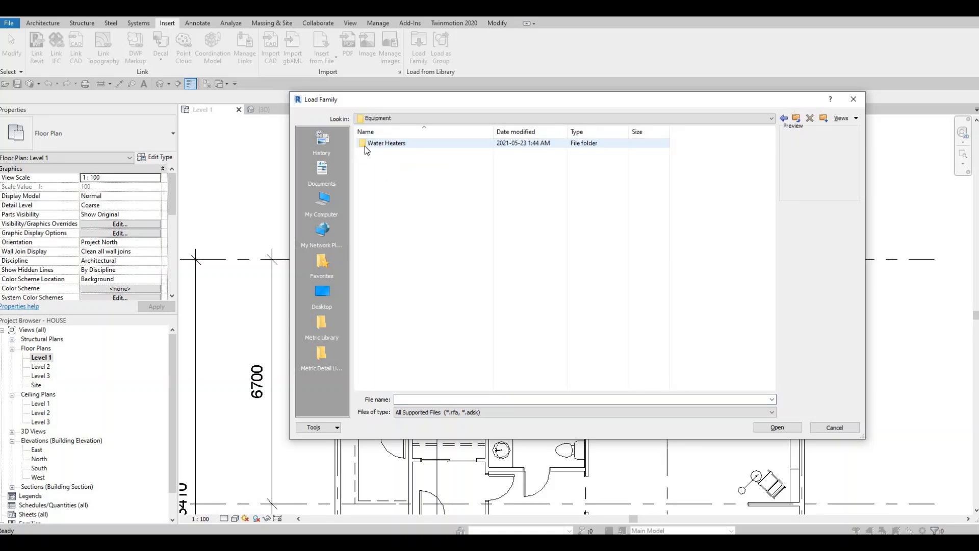
pyautogui.press('BackSpace')
pyautogui.doubleClick(408, 153)
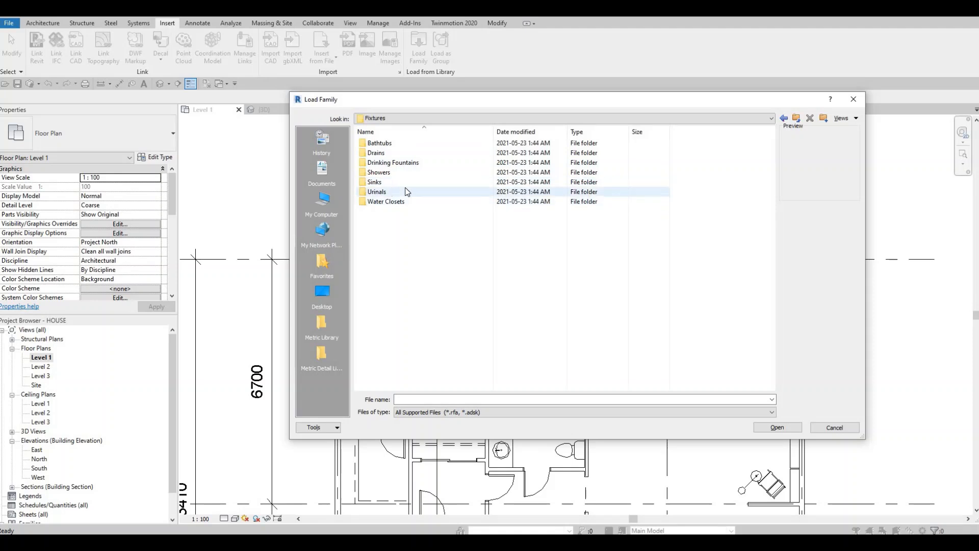
pyautogui.doubleClick(402, 183)
# Step: Preview the available sink families and load M_Sink Kitchen-Single into the project
pyautogui.click(407, 192)
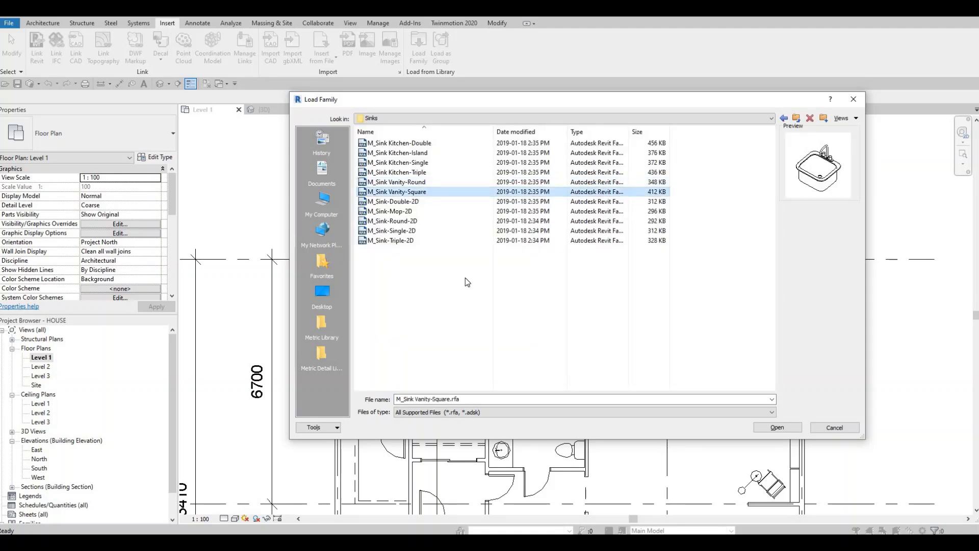
pyautogui.press('Down')
pyautogui.press('Down')
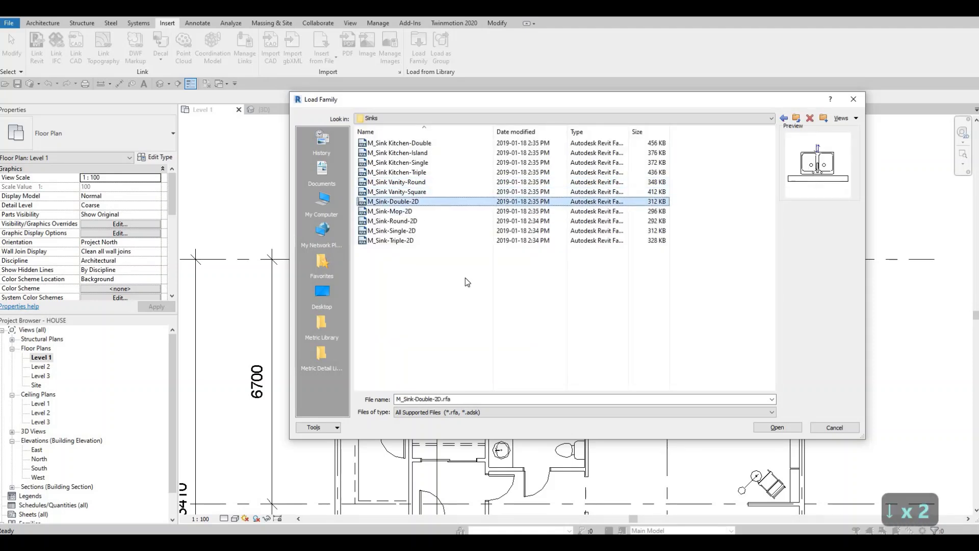
pyautogui.press('Up')
pyautogui.press('Up')
pyautogui.press('Up')
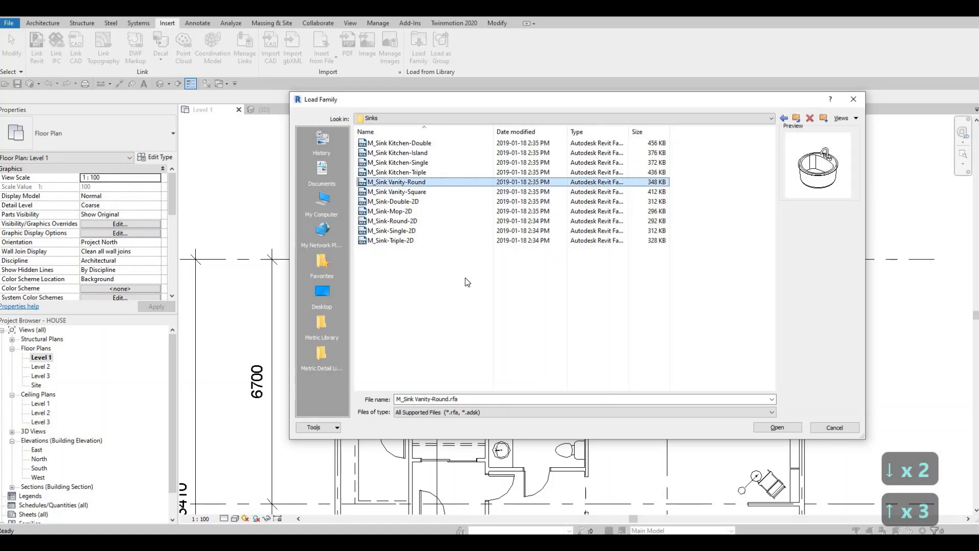
pyautogui.press('Up')
pyautogui.press('Down')
pyautogui.press('Up')
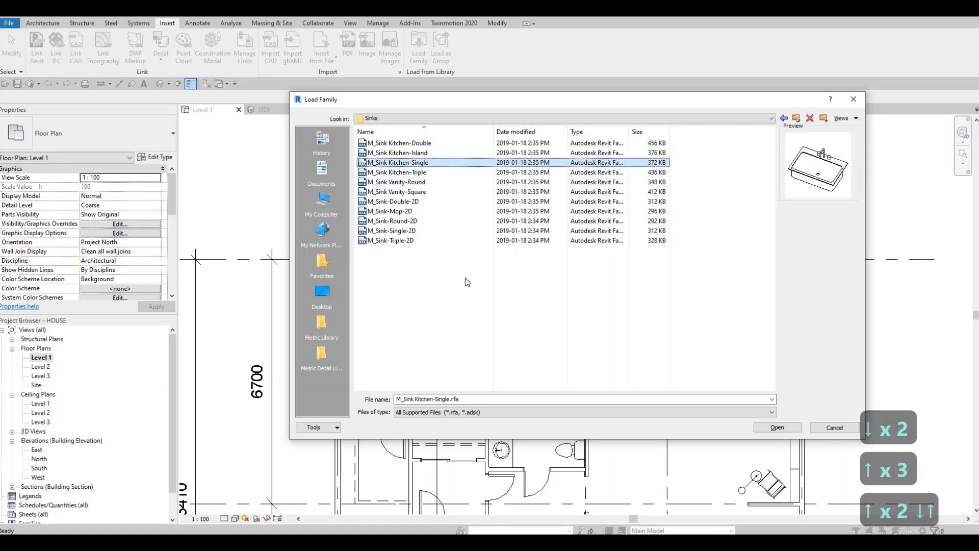
pyautogui.click(396, 155)
pyautogui.click(399, 162)
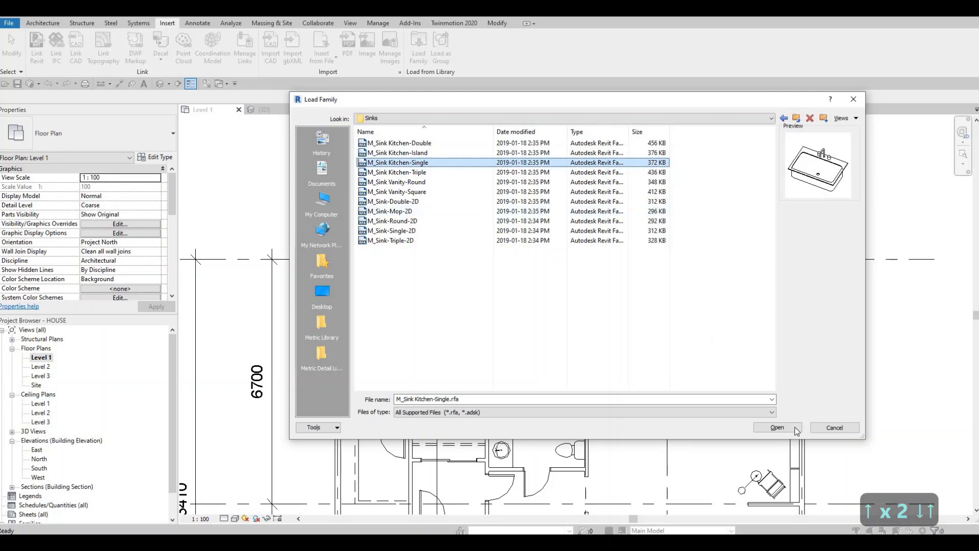
pyautogui.click(780, 428)
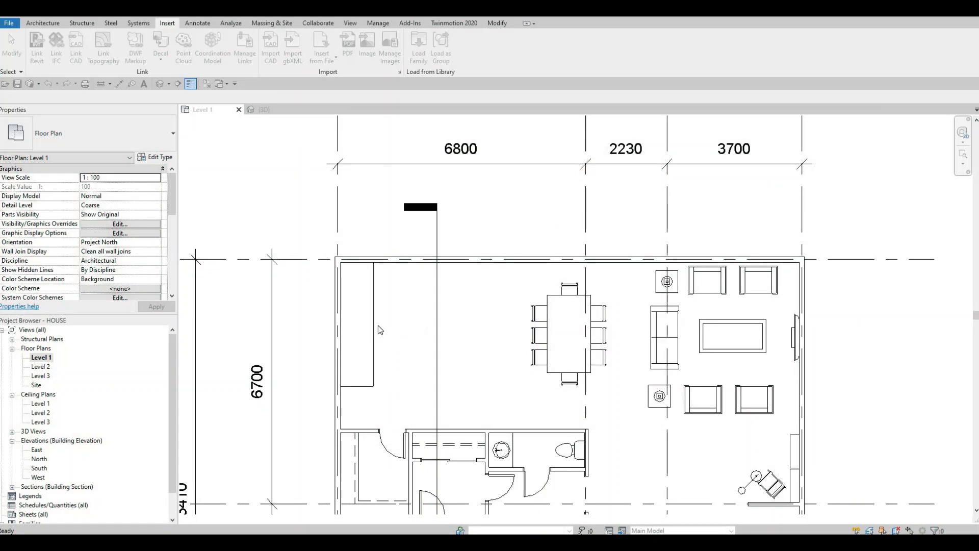
# Step: Place one 760 x 535mm M_Sink Kitchen-Single on the counter, rotated so its faucet side faces the adjoining wall
pyautogui.press('c')
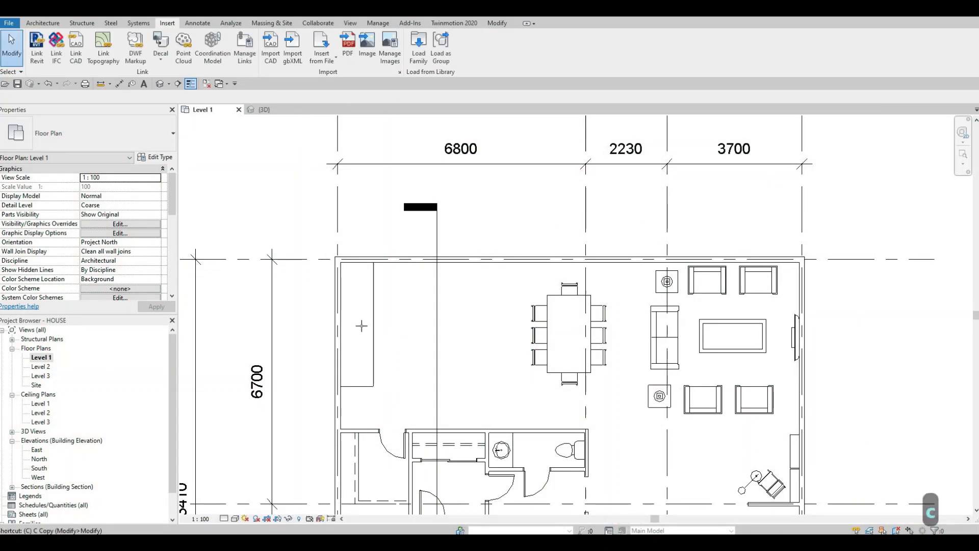
pyautogui.press('m')
pyautogui.press('space')
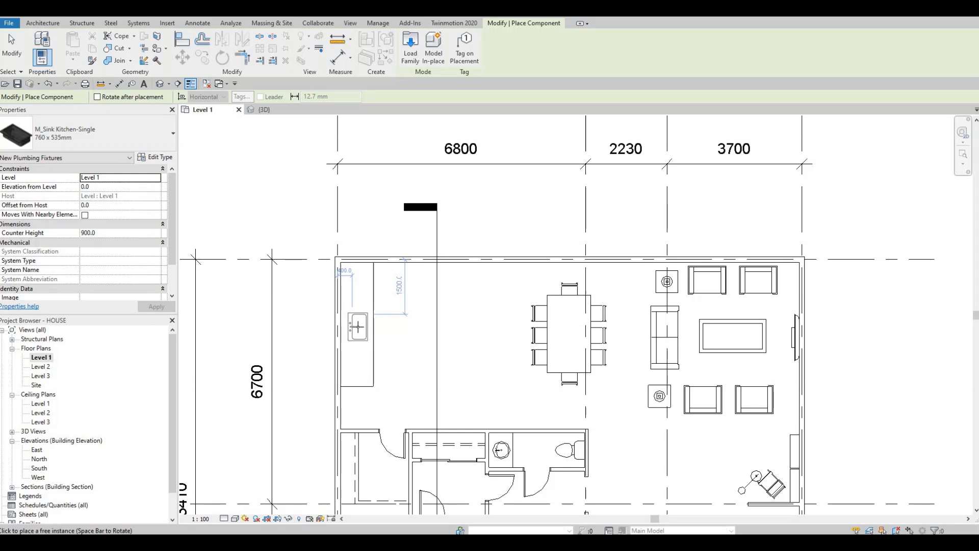
pyautogui.click(376, 337)
pyautogui.press('Escape')
pyautogui.press('Escape')
pyautogui.press('Escape')
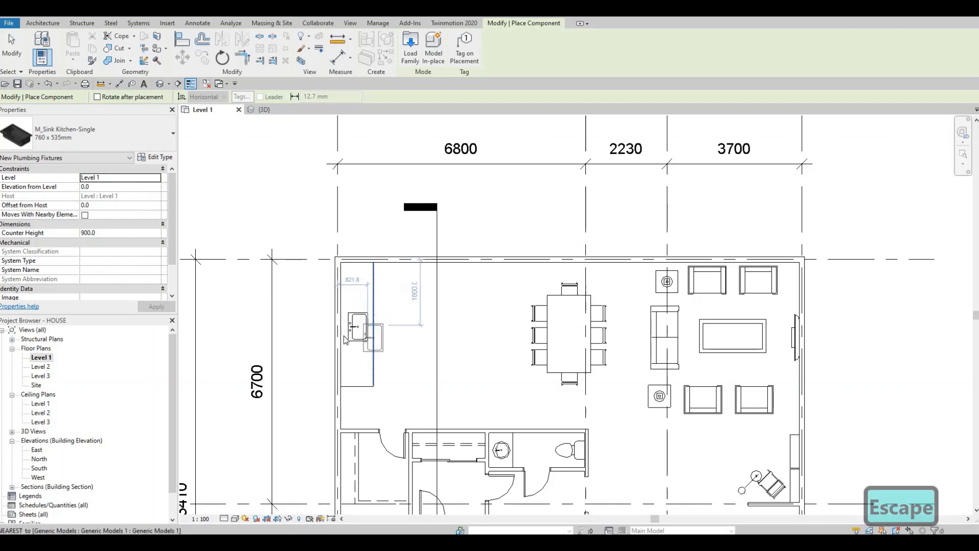
# Step: View the sink on the counter in 3D and open the counter model for in-place editing
pyautogui.scroll(4, 359, 327)
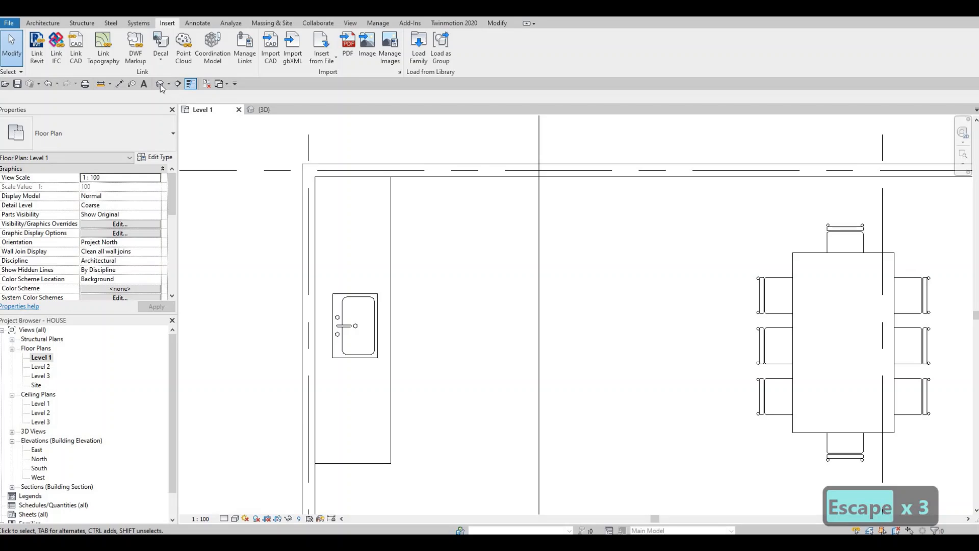
pyautogui.keyDown('shift'); pyautogui.moveTo(445, 293); pyautogui.dragTo(518, 367, button='middle'); pyautogui.keyUp('shift')
pyautogui.scroll(4, 513, 363)
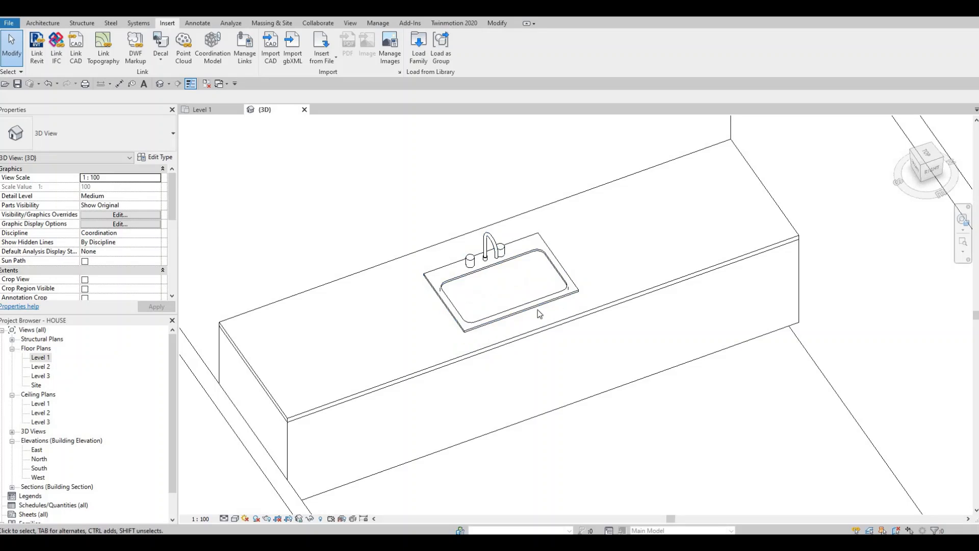
pyautogui.click(561, 328)
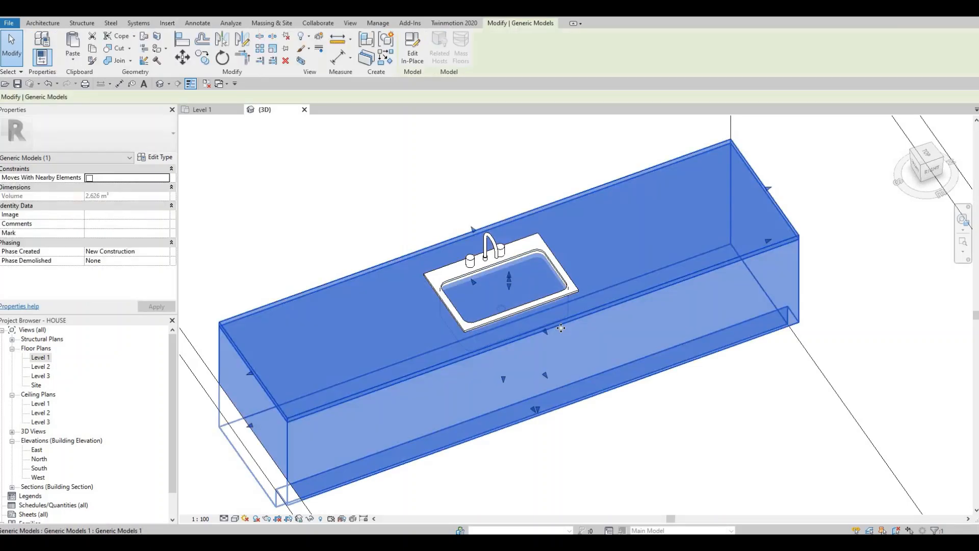
pyautogui.click(411, 60)
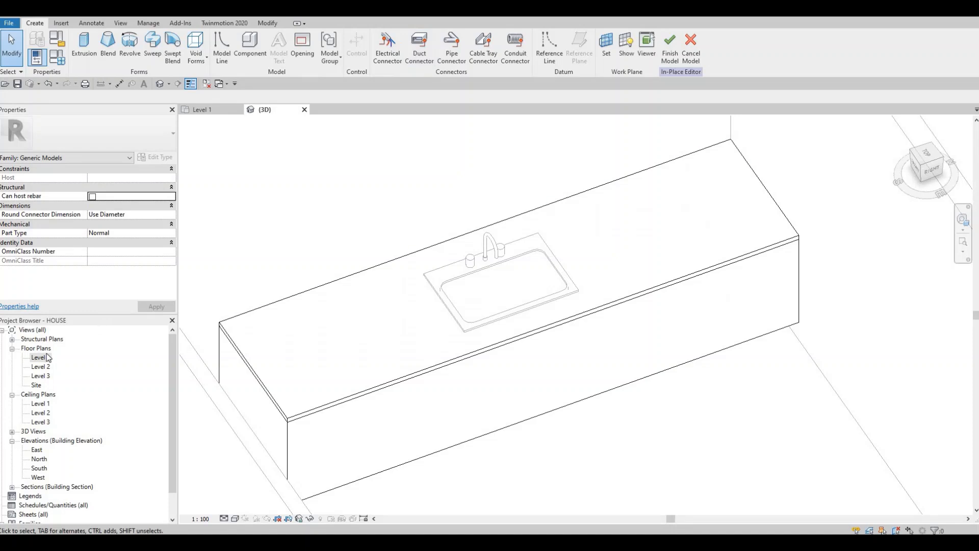
# Step: Create a 250 mm deep void extrusion in the Level 1 plan from a rectangle around the sink basin's outline
pyautogui.doubleClick(39, 358)
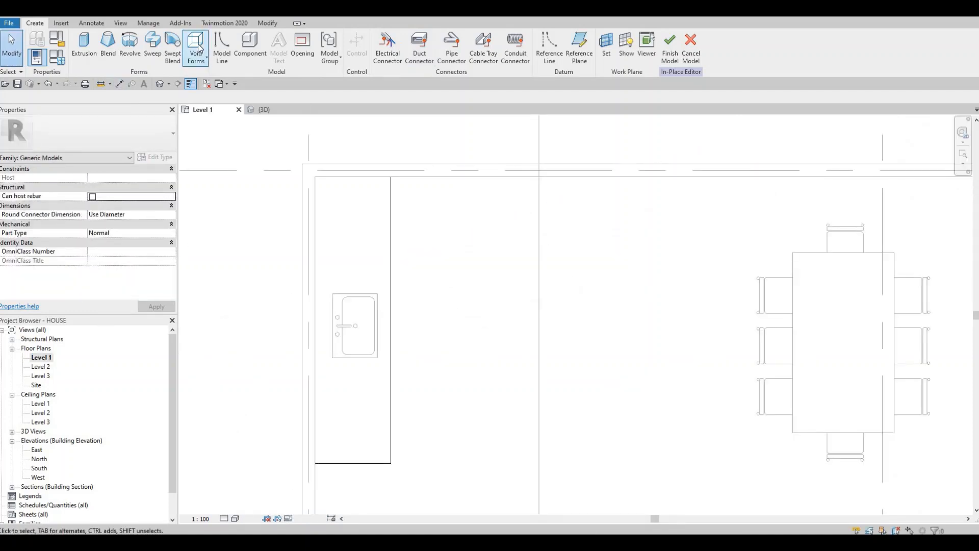
pyautogui.click(201, 59)
pyautogui.click(214, 77)
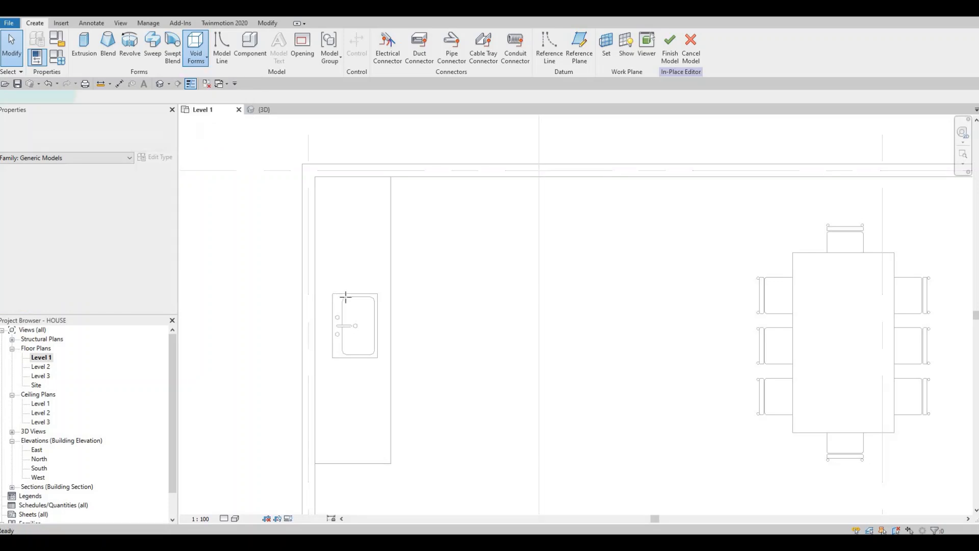
pyautogui.scroll(4, 346, 296)
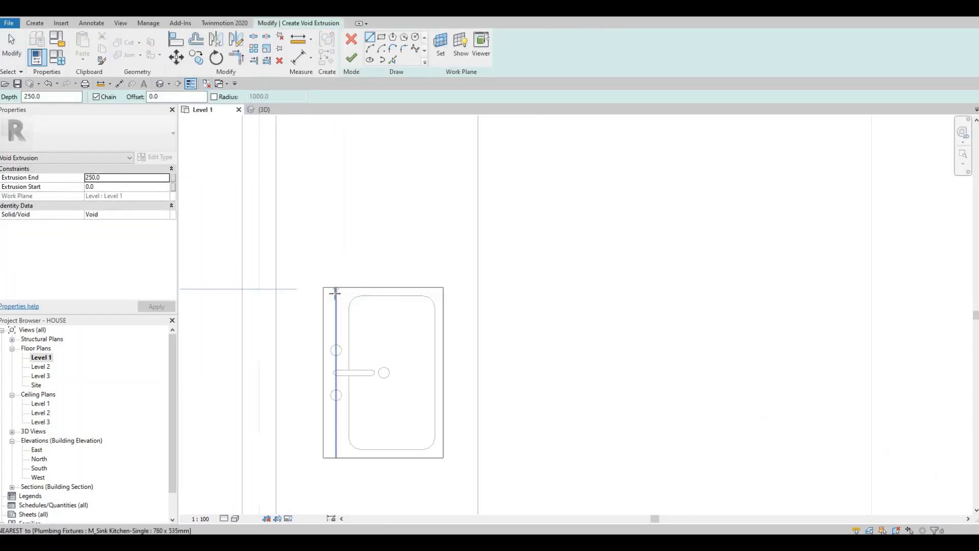
pyautogui.click(407, 381)
pyautogui.press('Escape')
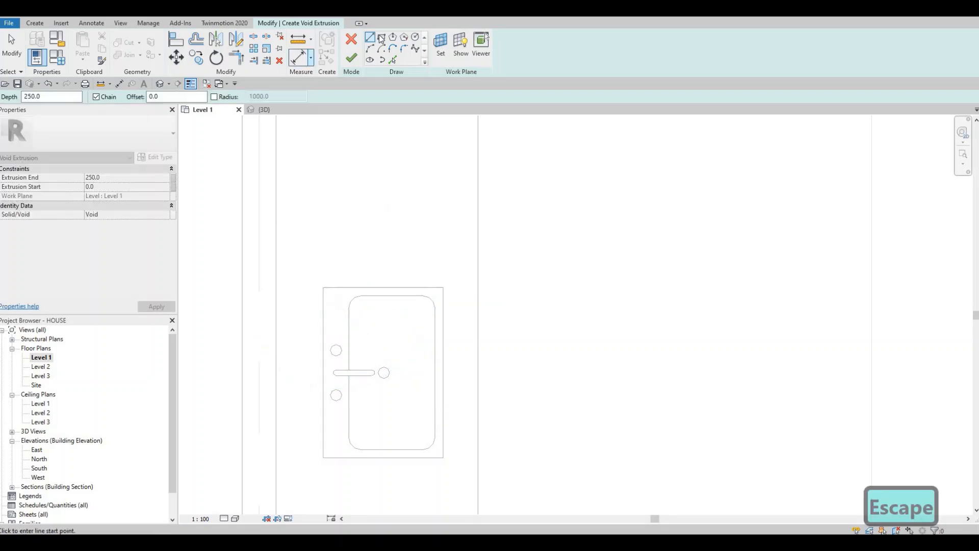
pyautogui.click(382, 38)
pyautogui.scroll(2, 332, 278)
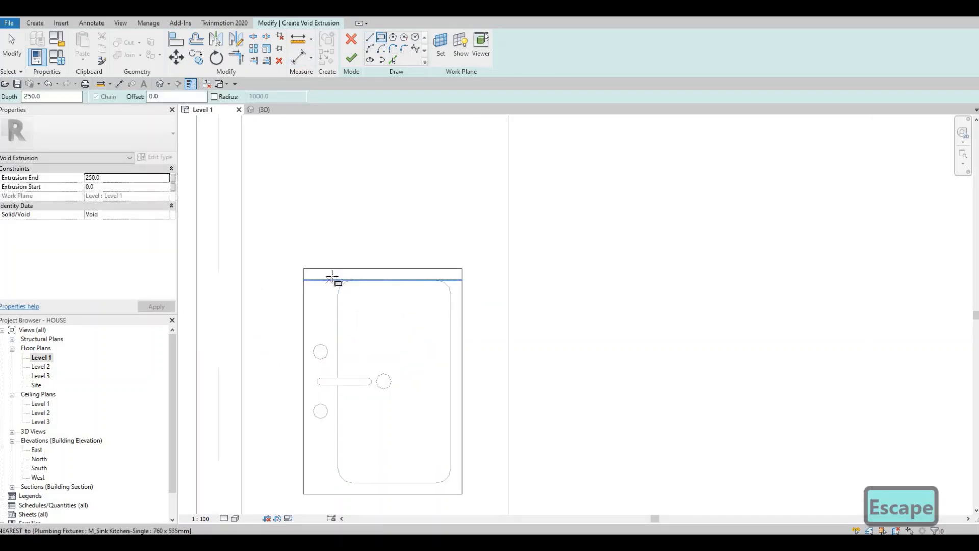
pyautogui.click(338, 280)
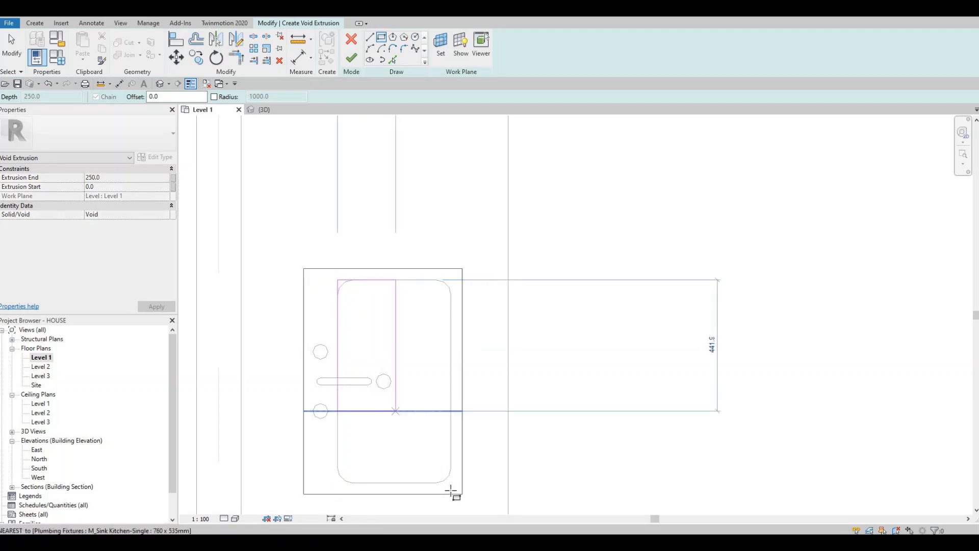
pyautogui.click(404, 452)
pyautogui.press('Escape')
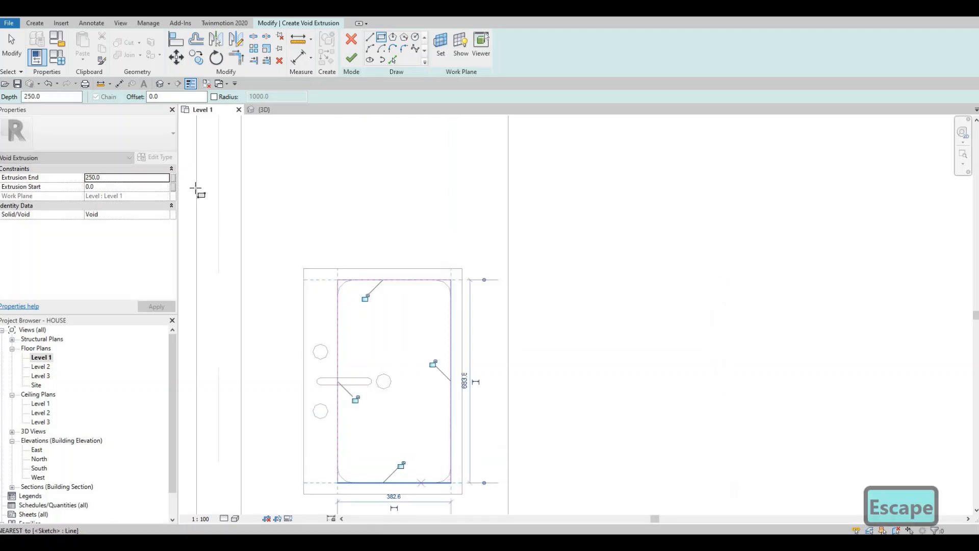
pyautogui.click(351, 57)
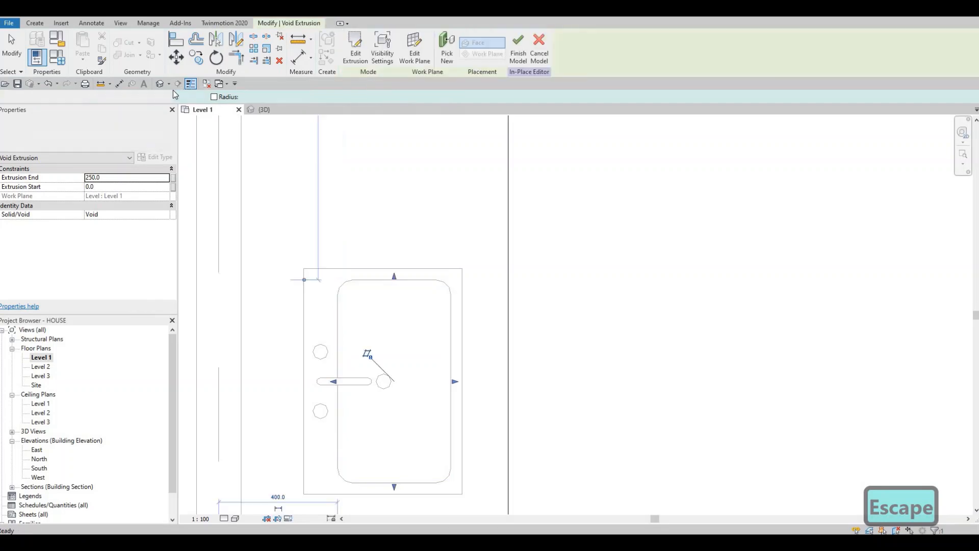
# Step: Switch to the 3D view and face the front of the counter with its sink
pyautogui.click(262, 110)
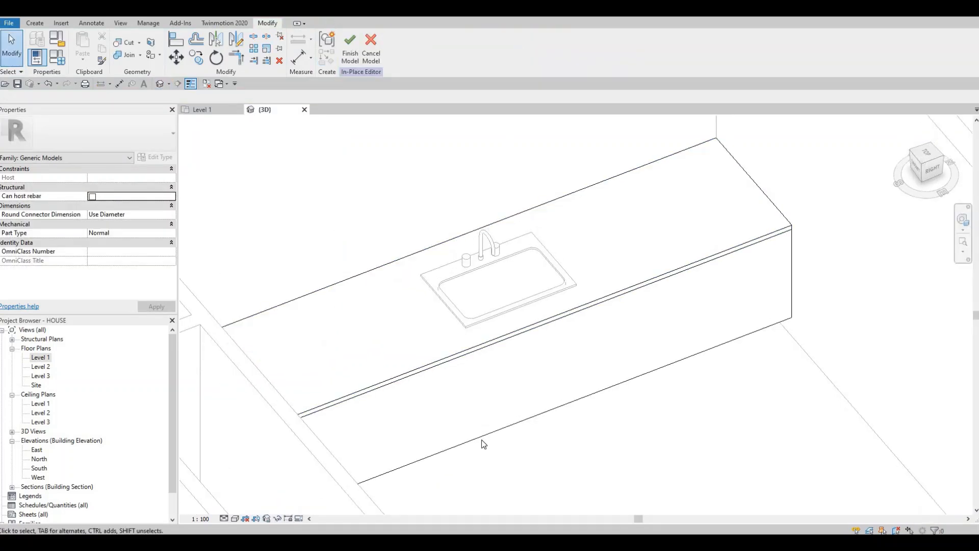
pyautogui.keyDown('shift'); pyautogui.moveTo(482, 439); pyautogui.dragTo(507, 428, button='middle'); pyautogui.keyUp('shift')
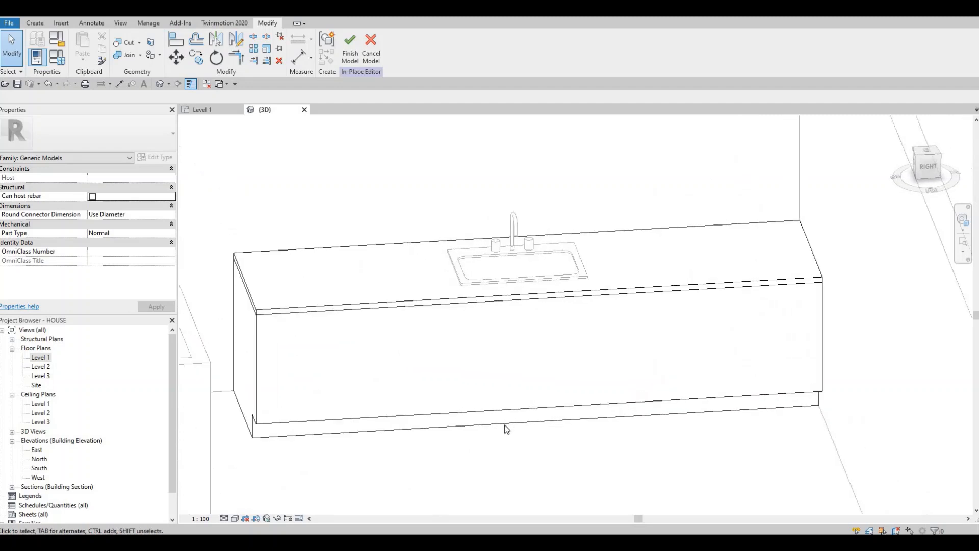
# Step: Try to raise the joined counter base through its upper shape handle, and undo the change
pyautogui.press('Tab')
pyautogui.press('Tab')
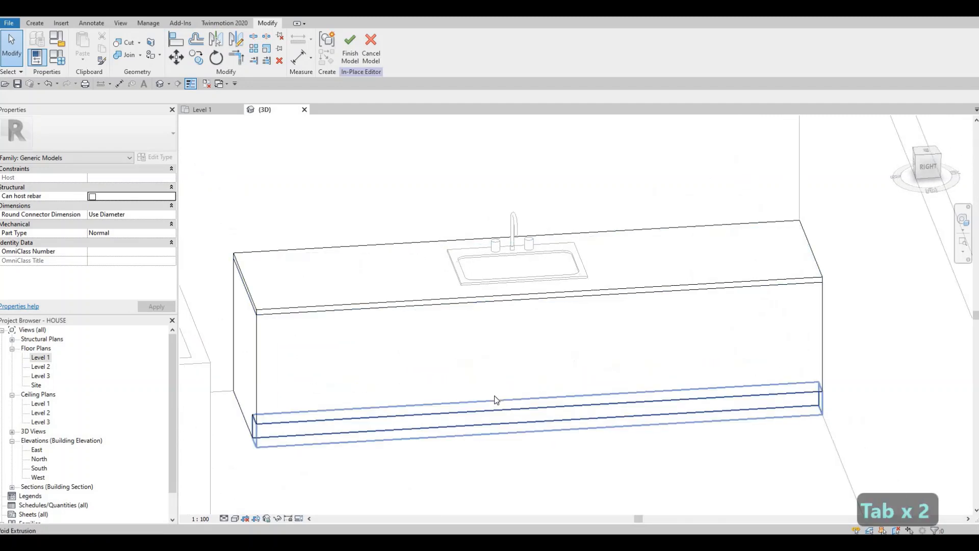
pyautogui.press('Tab')
pyautogui.press('Tab')
pyautogui.press('Tab')
pyautogui.press('Tab')
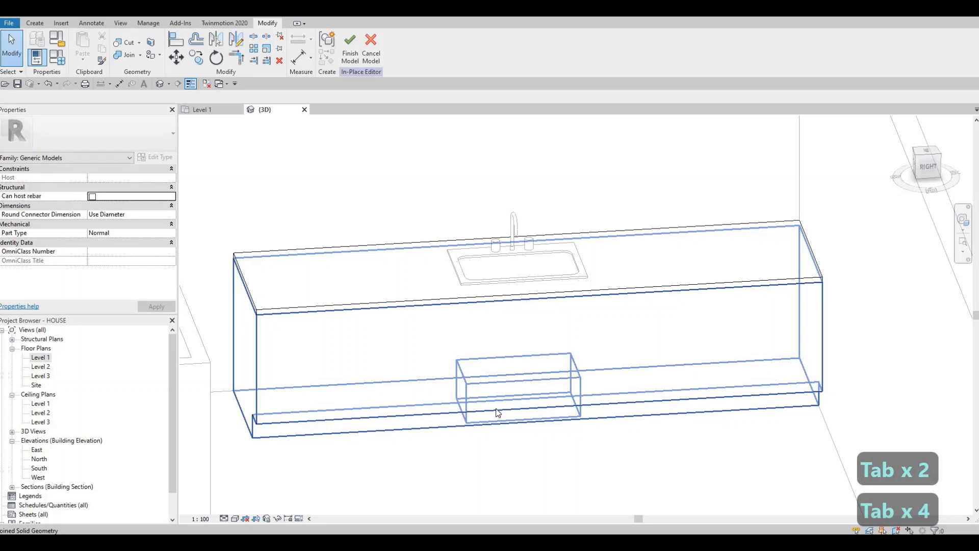
pyautogui.click(499, 413)
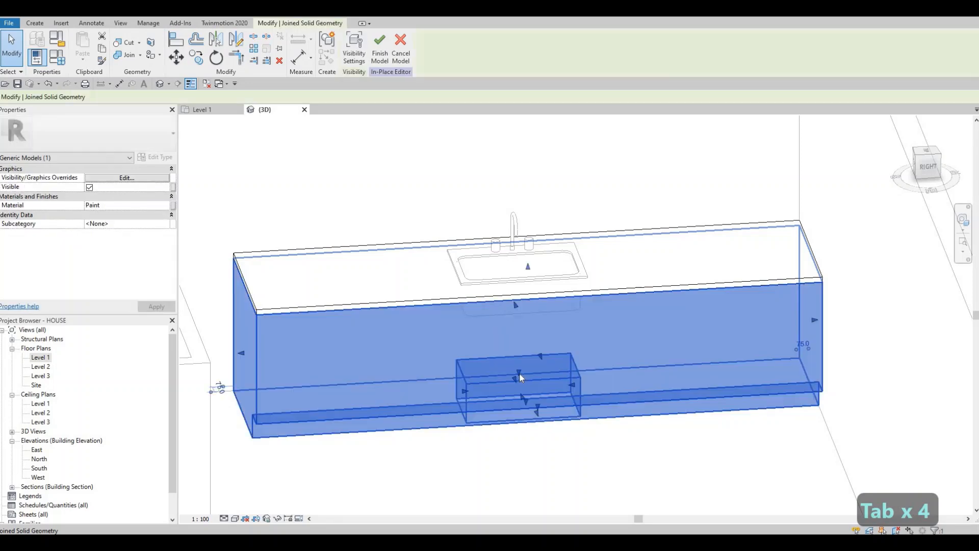
pyautogui.keyDown('shift'); pyautogui.moveTo(548, 400); pyautogui.dragTo(513, 351, button='middle'); pyautogui.keyUp('shift')
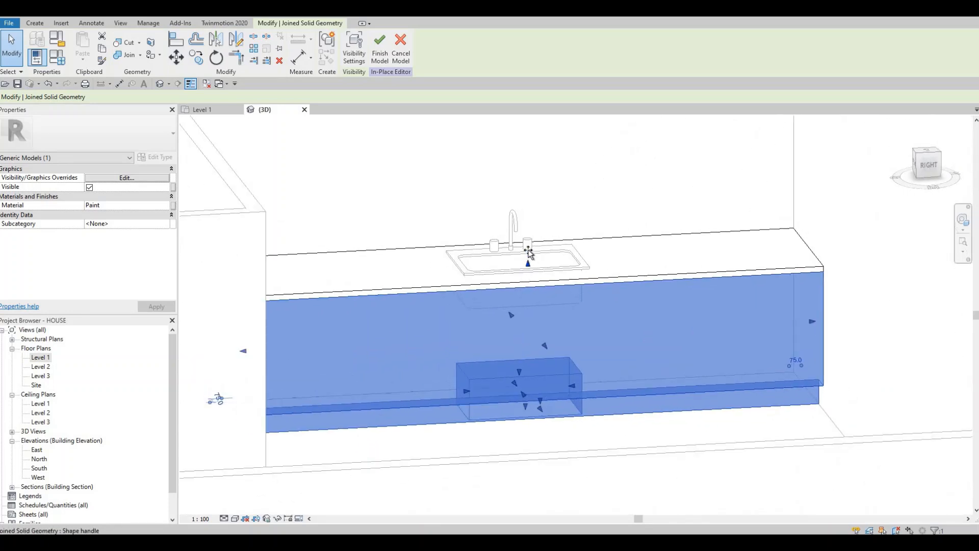
pyautogui.moveTo(528, 252); pyautogui.dragTo(521, 268)
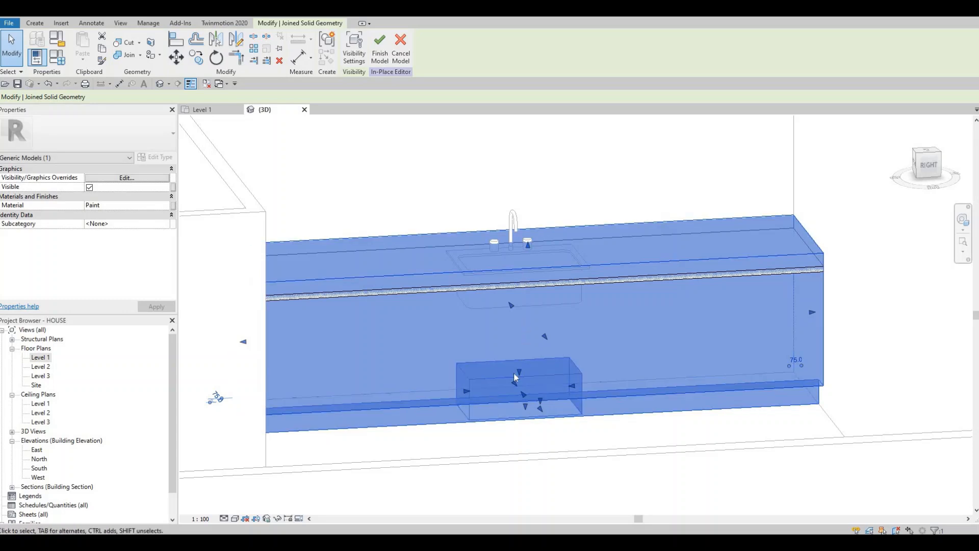
pyautogui.hotkey('ctrl', 'z')
pyautogui.press('Tab')
pyautogui.press('Tab')
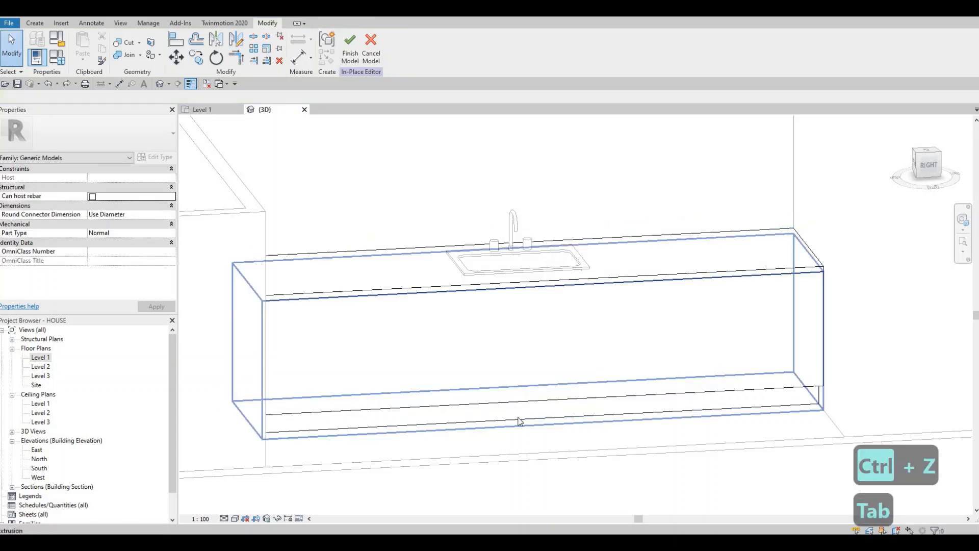
pyautogui.click(571, 384)
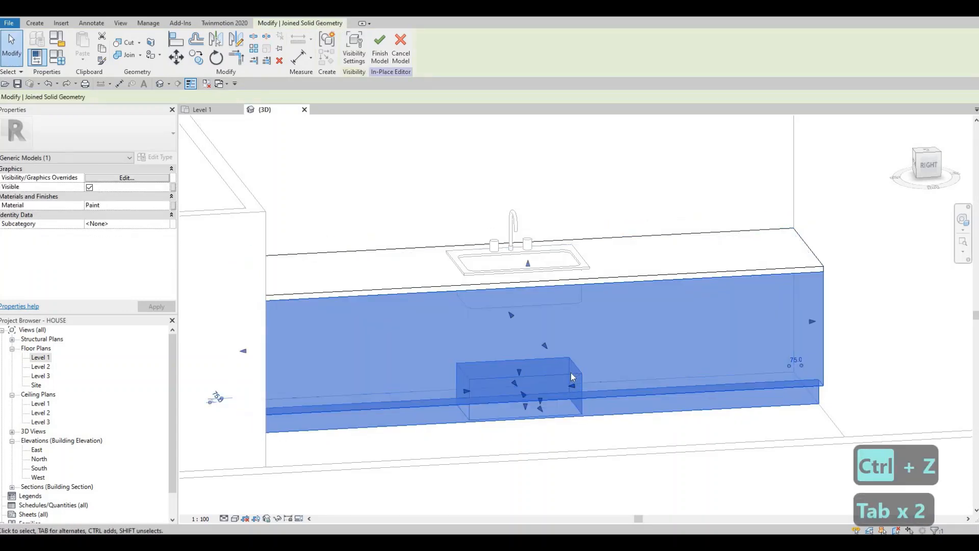
pyautogui.press('Tab')
pyautogui.keyDown('shift'); pyautogui.moveTo(560, 380); pyautogui.dragTo(489, 419, button='middle'); pyautogui.keyUp('shift')
pyautogui.scroll(5, 542, 409)
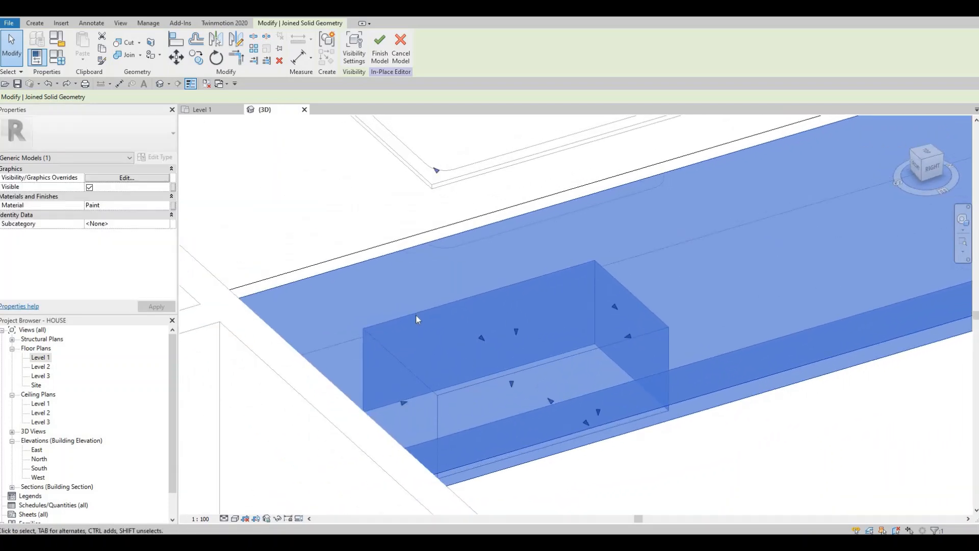
pyautogui.keyDown('shift'); pyautogui.moveTo(415, 315); pyautogui.dragTo(418, 315, button='middle'); pyautogui.keyUp('shift')
pyautogui.press('Escape')
pyautogui.press('Escape')
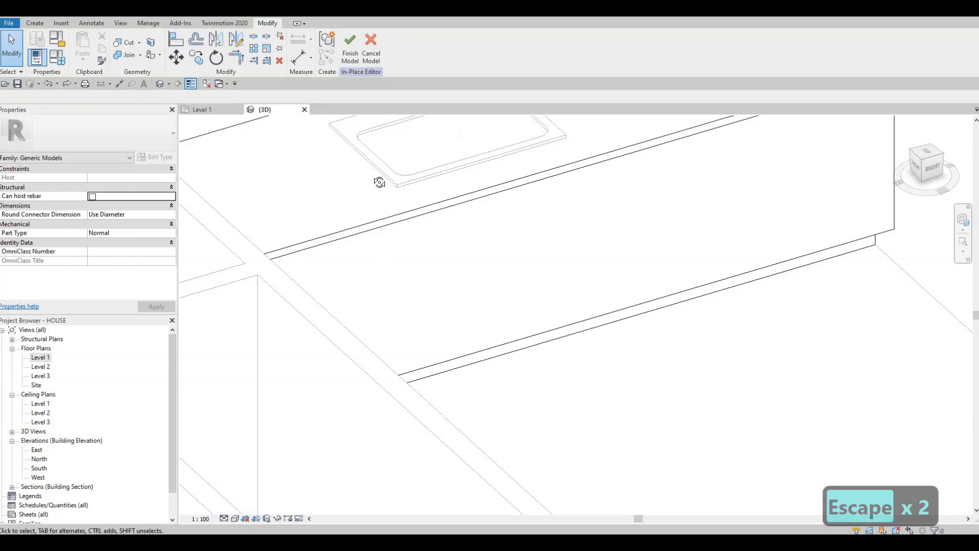
# Step: Select the void extrusion from beneath the counter and stretch its upper face through the countertop, to an extrusion end of about 938 mm
pyautogui.keyDown('shift'); pyautogui.moveTo(380, 182); pyautogui.dragTo(371, 333, button='middle'); pyautogui.keyUp('shift')
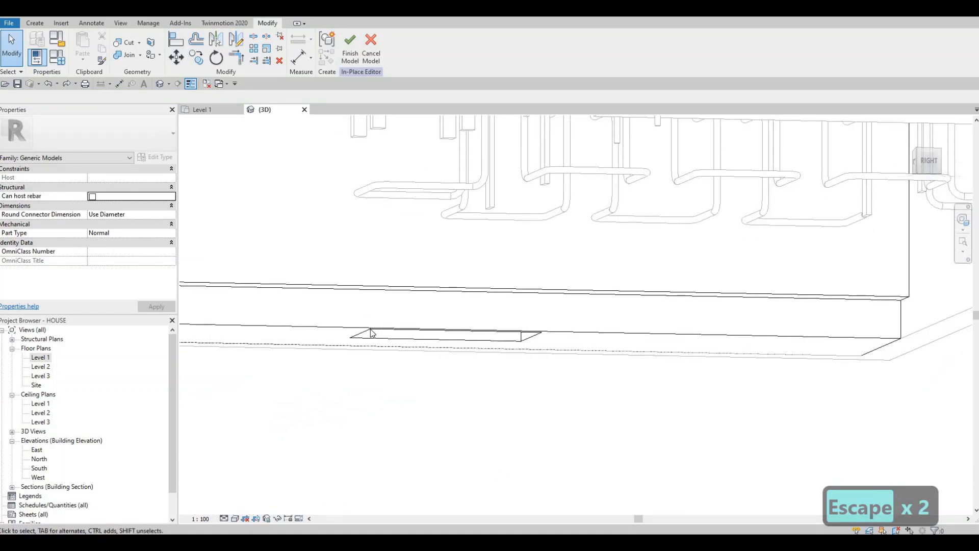
pyautogui.click(370, 334)
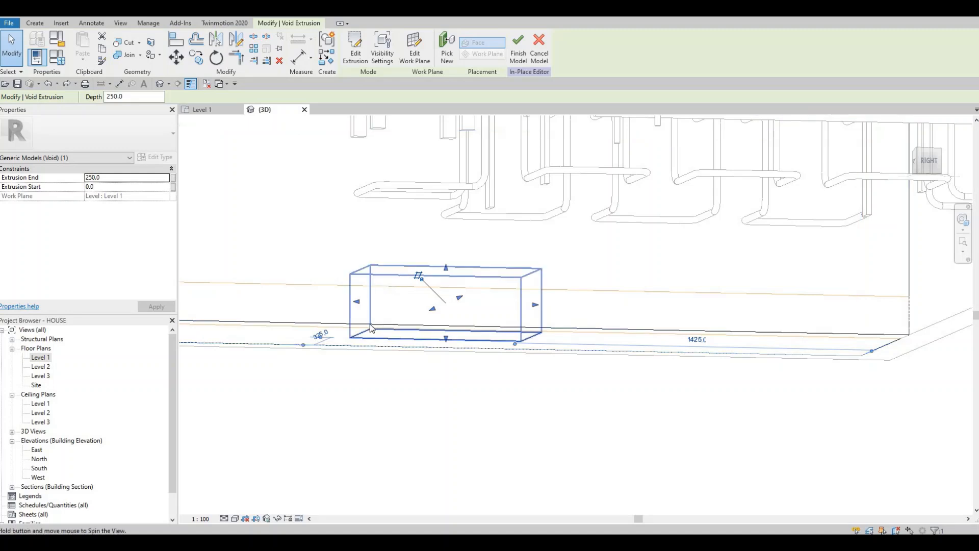
pyautogui.keyDown('shift'); pyautogui.moveTo(371, 328); pyautogui.dragTo(443, 194, button='middle'); pyautogui.keyUp('shift')
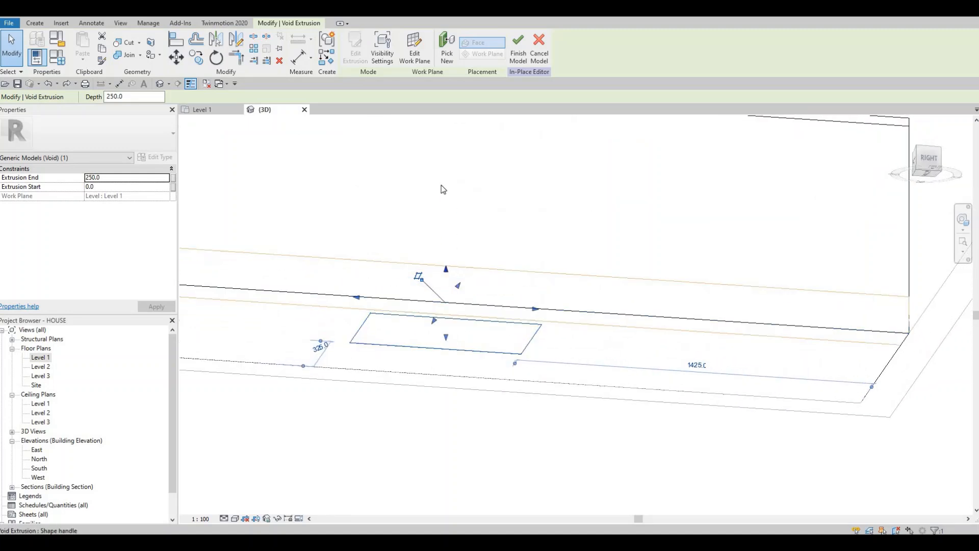
pyautogui.moveTo(444, 189); pyautogui.dragTo(444, 187)
pyautogui.keyDown('shift'); pyautogui.moveTo(431, 427); pyautogui.dragTo(446, 198, button='middle'); pyautogui.keyUp('shift')
pyautogui.moveTo(448, 190); pyautogui.dragTo(449, 130)
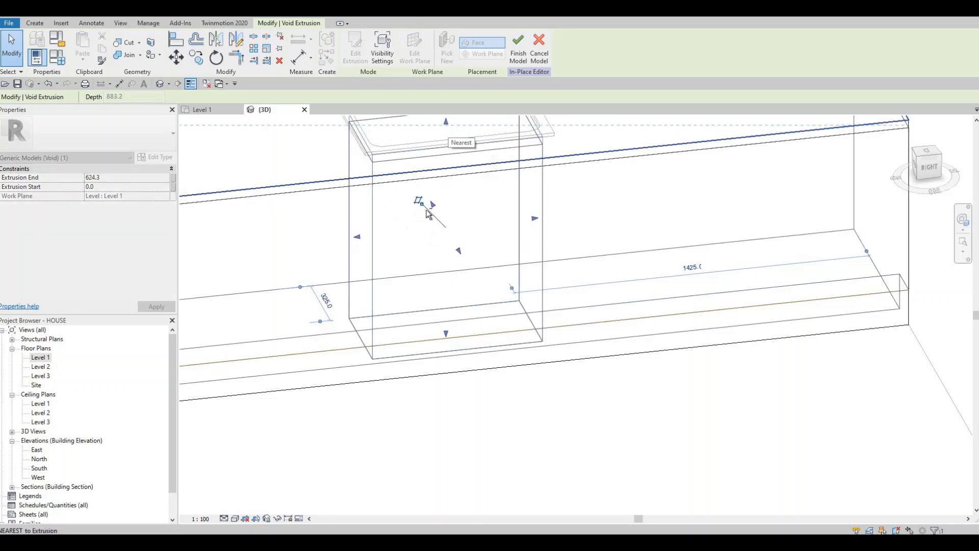
pyautogui.moveTo(418, 306)
pyautogui.keyDown('shift'); pyautogui.mouseDown(button='middle')
pyautogui.moveTo(400, 396)
pyautogui.moveTo(409, 299)
pyautogui.mouseUp(button='middle'); pyautogui.keyUp('shift')
pyautogui.moveTo(429, 149); pyautogui.dragTo(427, 234, button='middle')
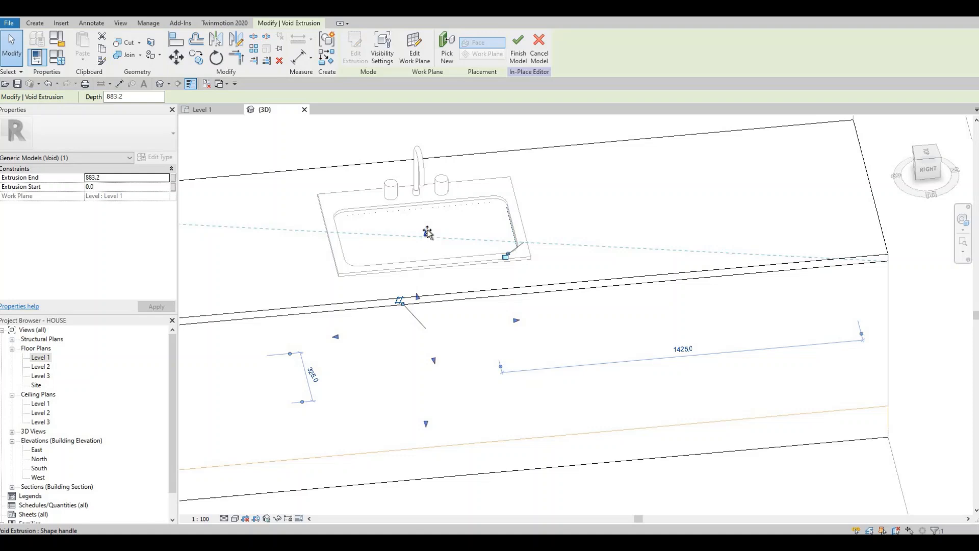
pyautogui.moveTo(427, 233); pyautogui.dragTo(428, 226)
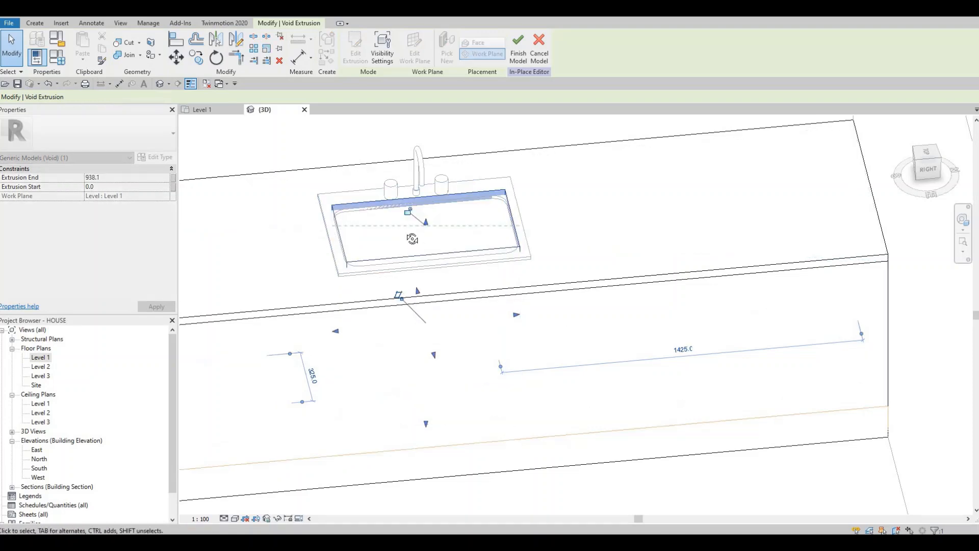
# Step: Raise the void extrusion's lower face to an extrusion start of about 494 mm
pyautogui.keyDown('shift'); pyautogui.moveTo(437, 359); pyautogui.dragTo(437, 333, button='middle'); pyautogui.keyUp('shift')
pyautogui.moveTo(429, 442); pyautogui.dragTo(422, 387, button='middle')
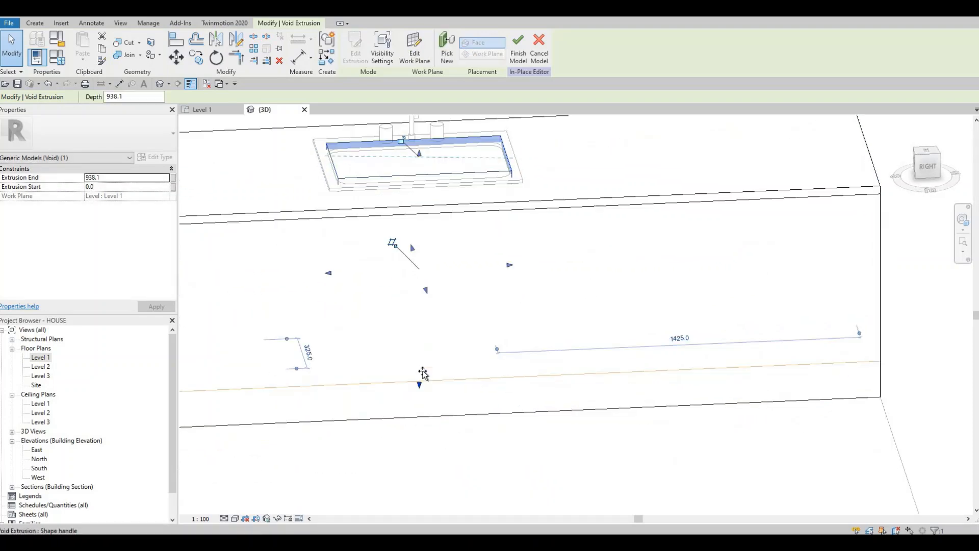
pyautogui.moveTo(424, 285); pyautogui.dragTo(428, 264)
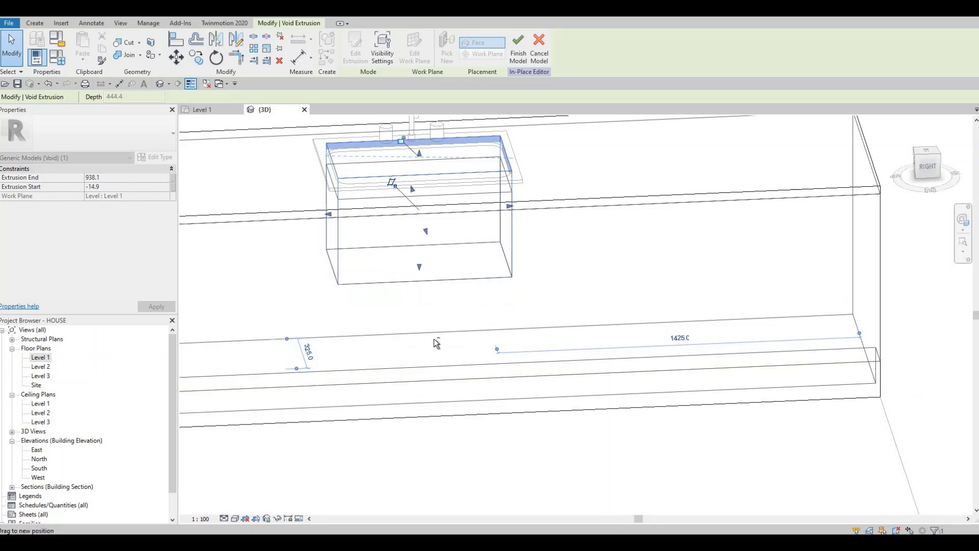
pyautogui.keyDown('shift'); pyautogui.moveTo(447, 342); pyautogui.dragTo(452, 355, button='middle'); pyautogui.keyUp('shift')
pyautogui.moveTo(452, 354); pyautogui.dragTo(468, 432, button='middle')
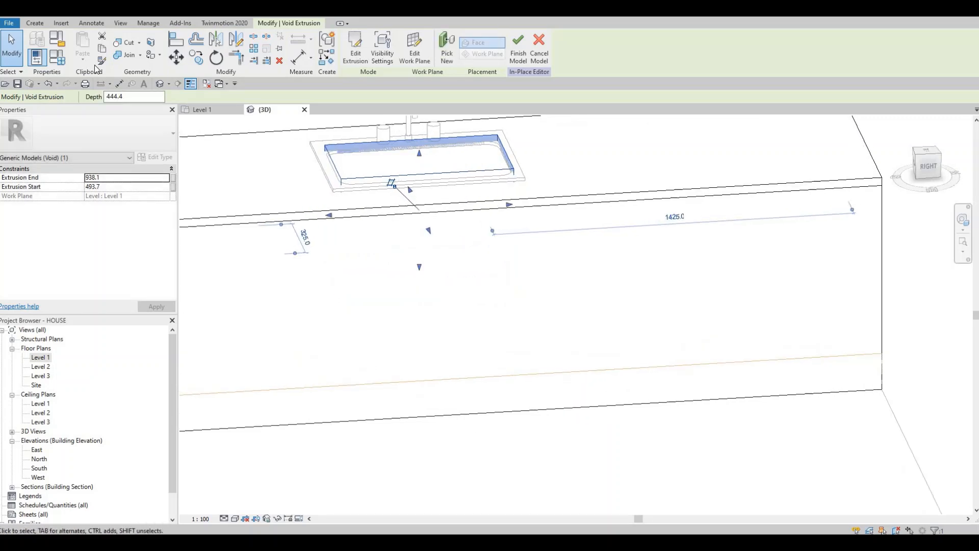
# Step: Try to cut the counter geometry with the void, and finish the in-place model
pyautogui.click(122, 45)
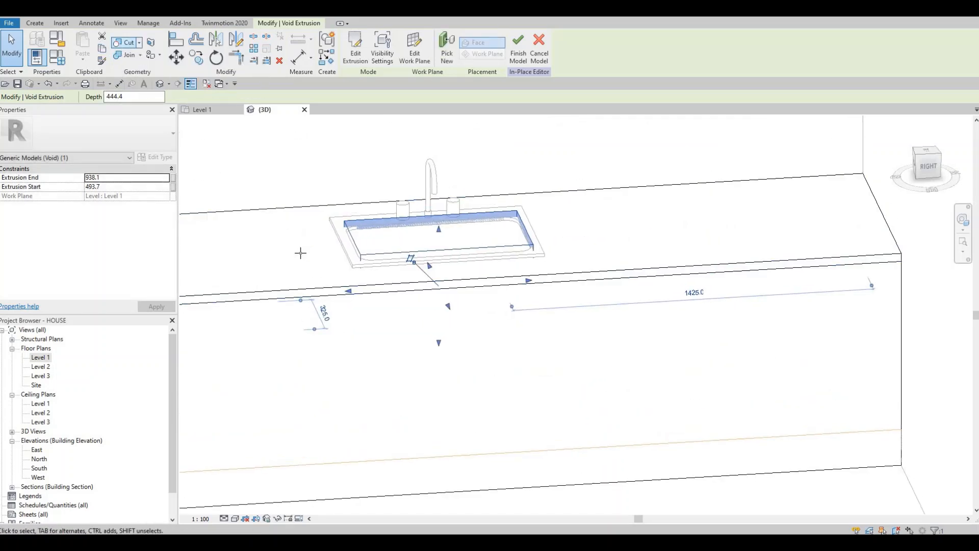
pyautogui.keyDown('shift'); pyautogui.moveTo(328, 448); pyautogui.dragTo(365, 357, button='middle'); pyautogui.keyUp('shift')
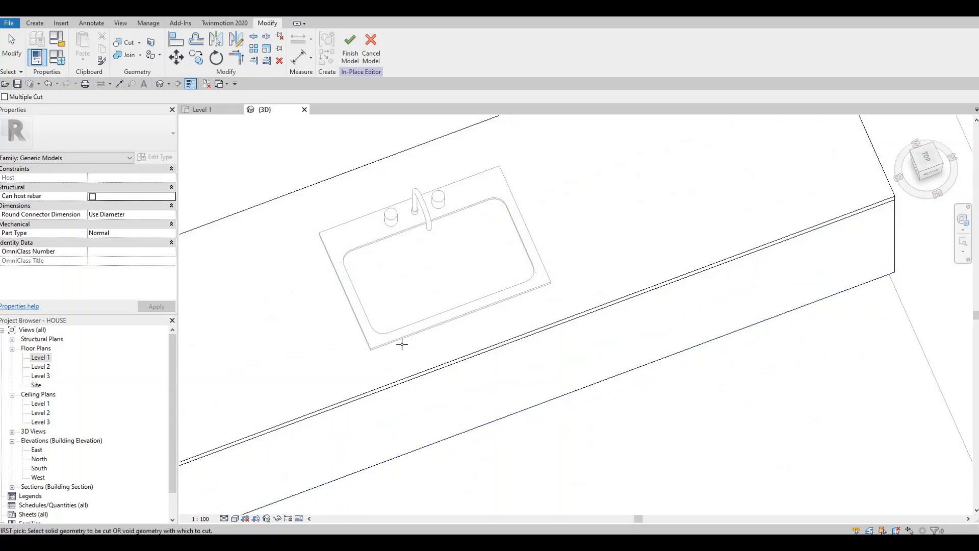
pyautogui.click(350, 47)
# Step: Examine the sink basin from above and from the front, and select the counter model
pyautogui.keyDown('shift'); pyautogui.moveTo(266, 444); pyautogui.dragTo(400, 343, button='middle'); pyautogui.keyUp('shift')
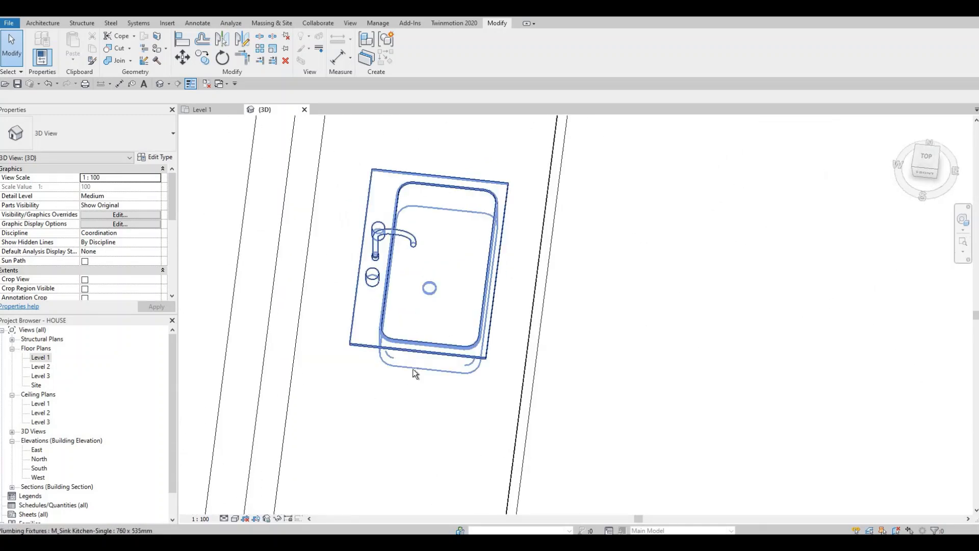
pyautogui.click(365, 308)
pyautogui.keyDown('shift'); pyautogui.moveTo(332, 258); pyautogui.dragTo(467, 294, button='middle'); pyautogui.keyUp('shift')
pyautogui.click(467, 295)
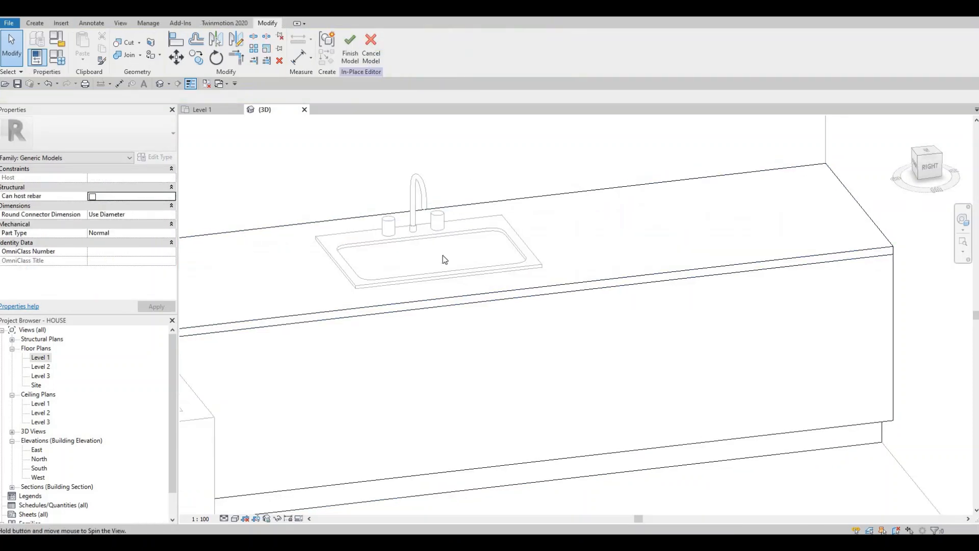
# Step: Reopen the counter for in-place editing and try to move the upper face of its joined base
pyautogui.keyDown('shift'); pyautogui.moveTo(443, 256); pyautogui.dragTo(404, 291, button='middle'); pyautogui.keyUp('shift')
pyautogui.press('Tab')
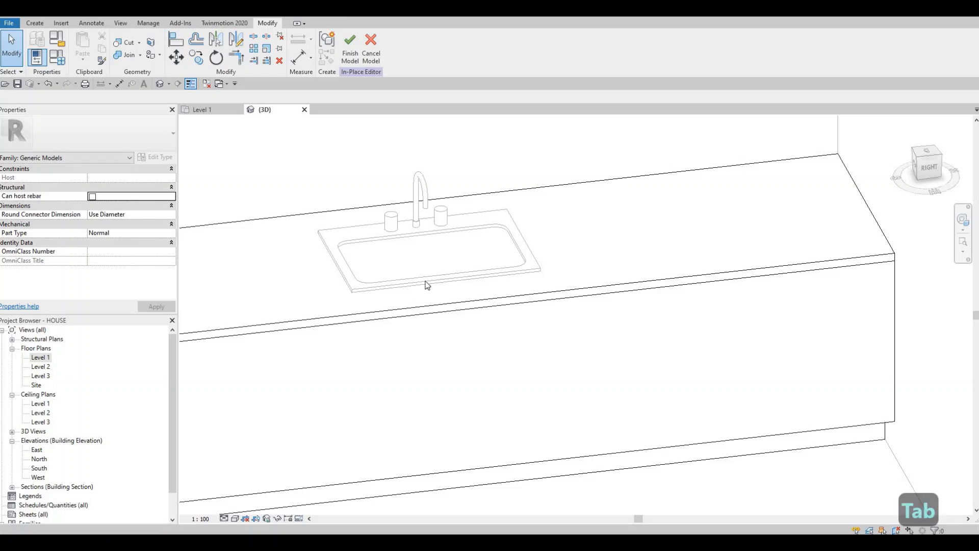
pyautogui.press('Tab')
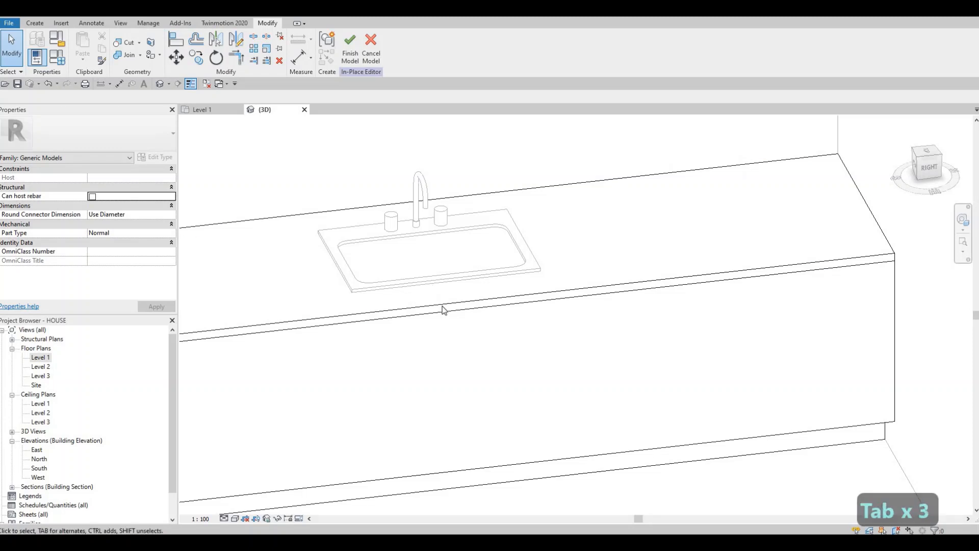
pyautogui.press('Tab')
pyautogui.press('Tab')
pyautogui.press('Tab')
pyautogui.click(442, 314)
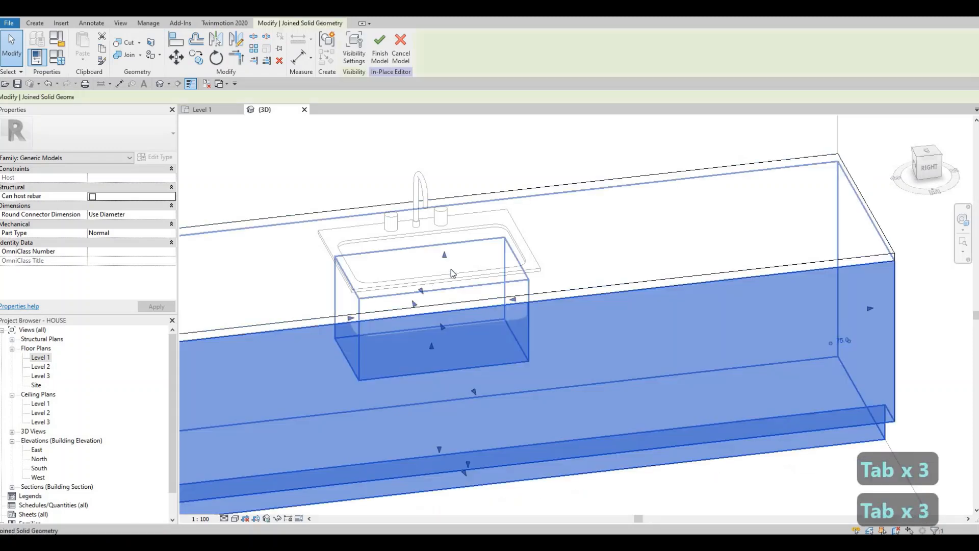
pyautogui.click(445, 233)
# Step: Undo the base change, the finished in-place model and the raised lower face of the void
pyautogui.hotkey('ctrl', 'z')
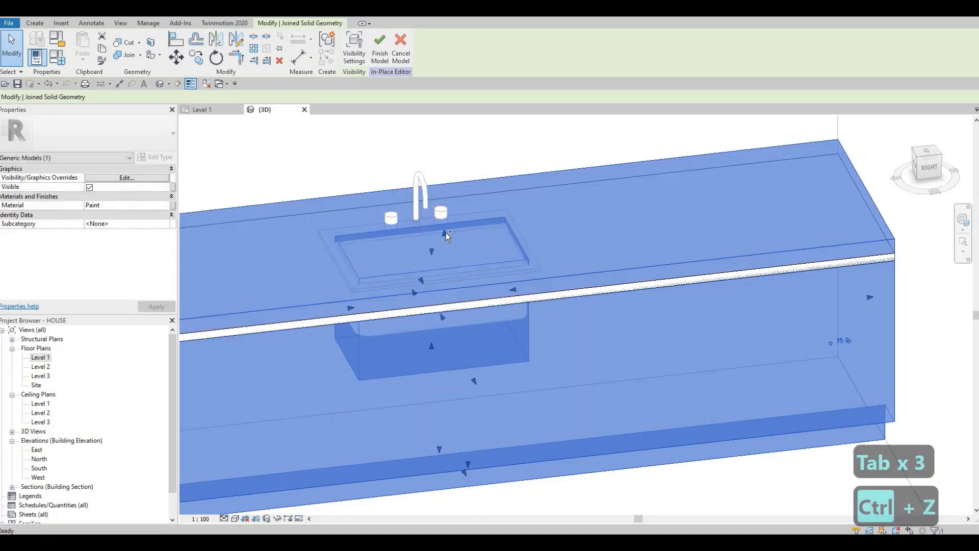
pyautogui.hotkey('ctrl', 'z')
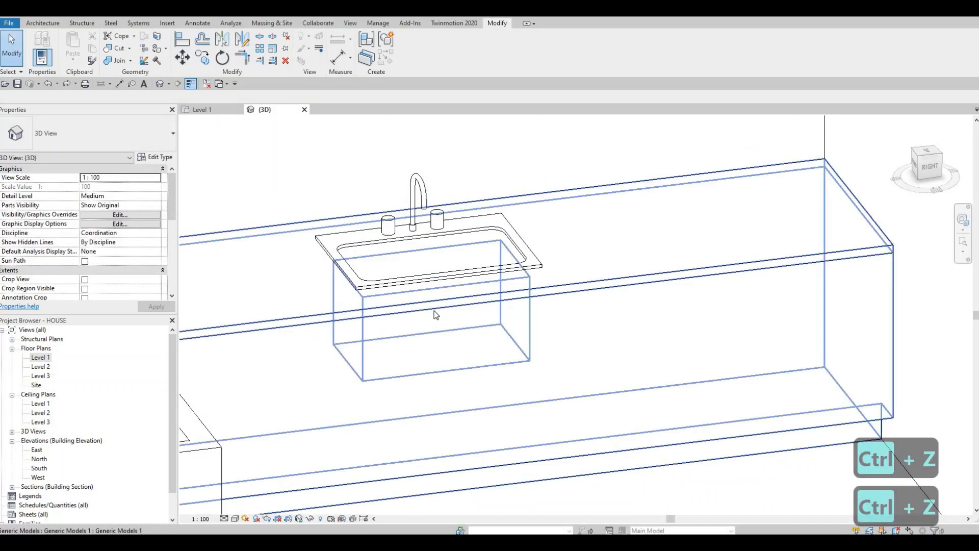
pyautogui.click(436, 315)
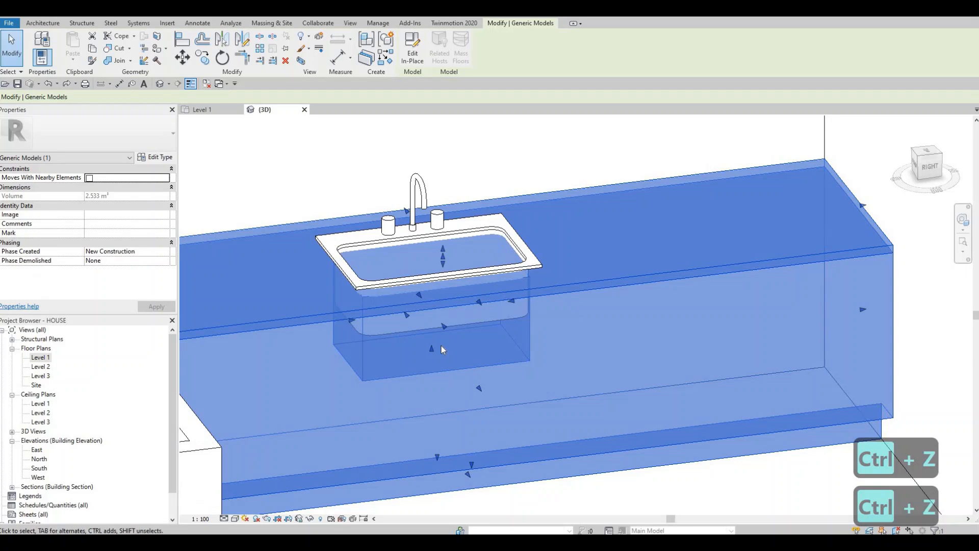
pyautogui.hotkey('ctrl', 'z')
# Step: Reselect the void extrusion from beneath the counter and raise its upper face to an extrusion end of about 976 mm
pyautogui.moveTo(435, 320); pyautogui.dragTo(419, 225, button='middle')
pyautogui.keyDown('shift'); pyautogui.moveTo(455, 366); pyautogui.dragTo(451, 81, button='middle'); pyautogui.keyUp('shift')
pyautogui.keyDown('shift'); pyautogui.moveTo(411, 383); pyautogui.dragTo(385, 497, button='middle'); pyautogui.keyUp('shift')
pyautogui.click(383, 414)
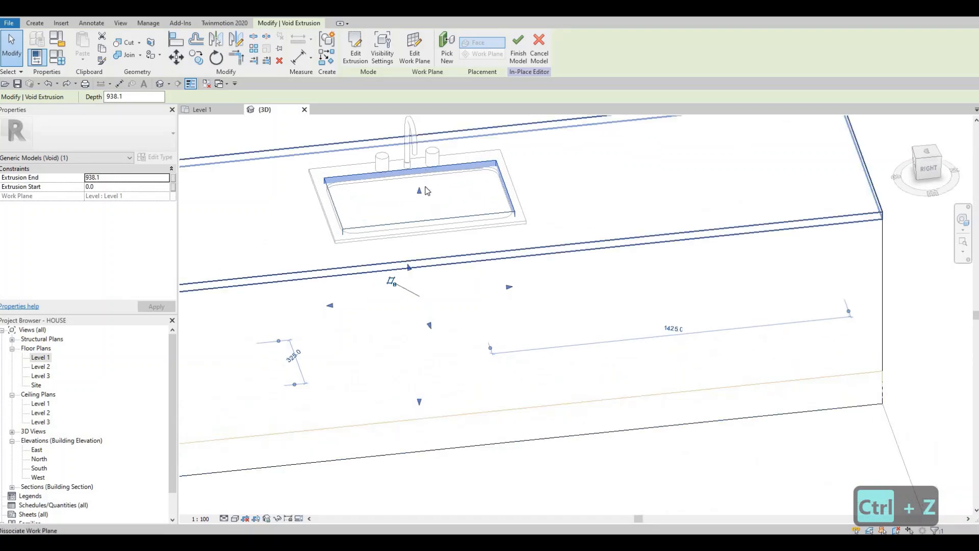
pyautogui.scroll(1, 427, 200)
pyautogui.moveTo(419, 198); pyautogui.dragTo(414, 190)
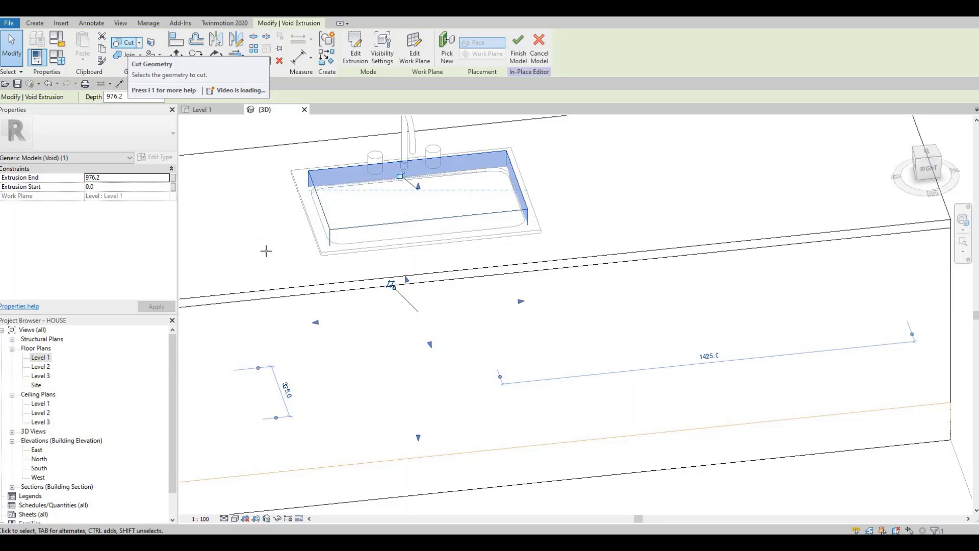
# Step: Cut the granite countertop with the void extrusion using Cut Geometry, and finish the in-place model
pyautogui.click(200, 202)
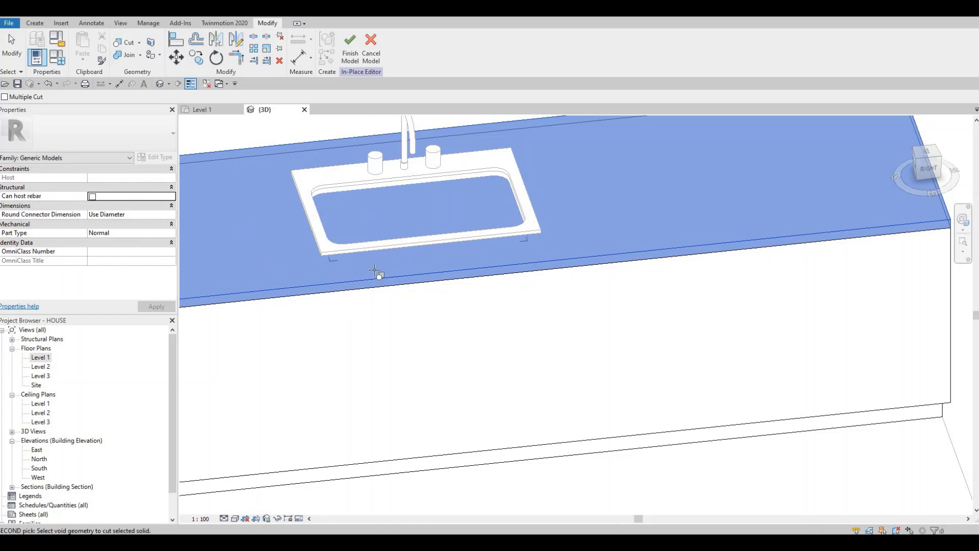
pyautogui.keyDown('shift'); pyautogui.moveTo(375, 271); pyautogui.dragTo(354, 307, button='middle'); pyautogui.keyUp('shift')
pyautogui.keyDown('shift'); pyautogui.moveTo(383, 377); pyautogui.dragTo(306, 124, button='middle'); pyautogui.keyUp('shift')
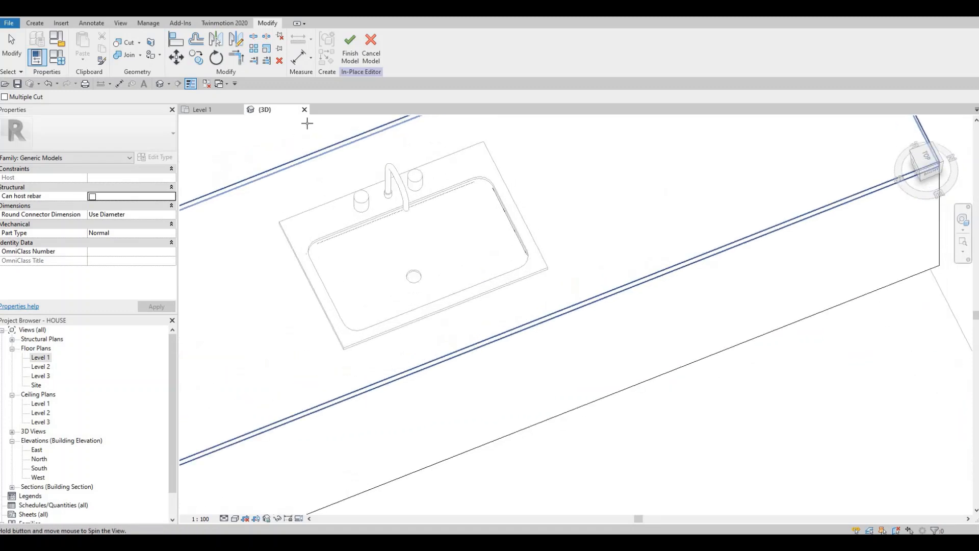
pyautogui.keyDown('shift'); pyautogui.moveTo(477, 263); pyautogui.dragTo(411, 280, button='middle'); pyautogui.keyUp('shift')
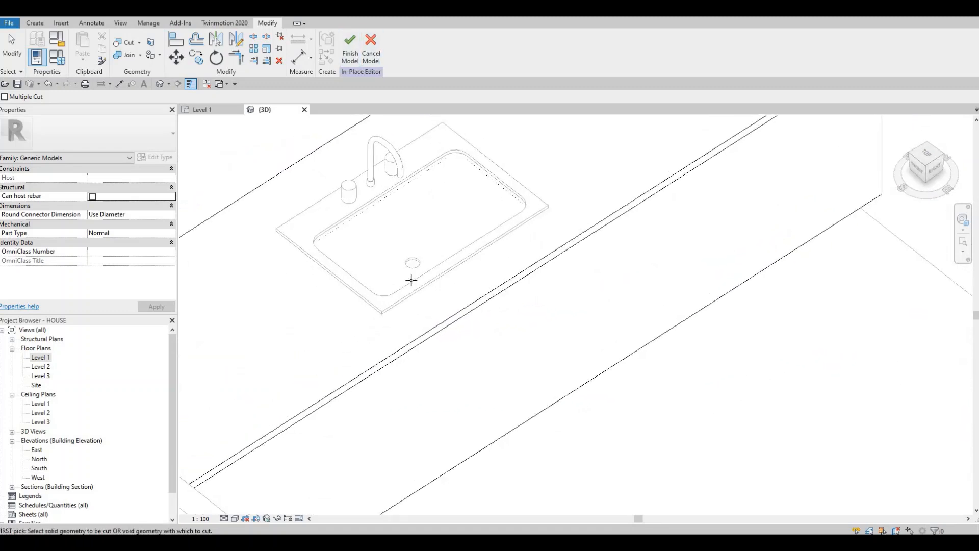
pyautogui.click(350, 50)
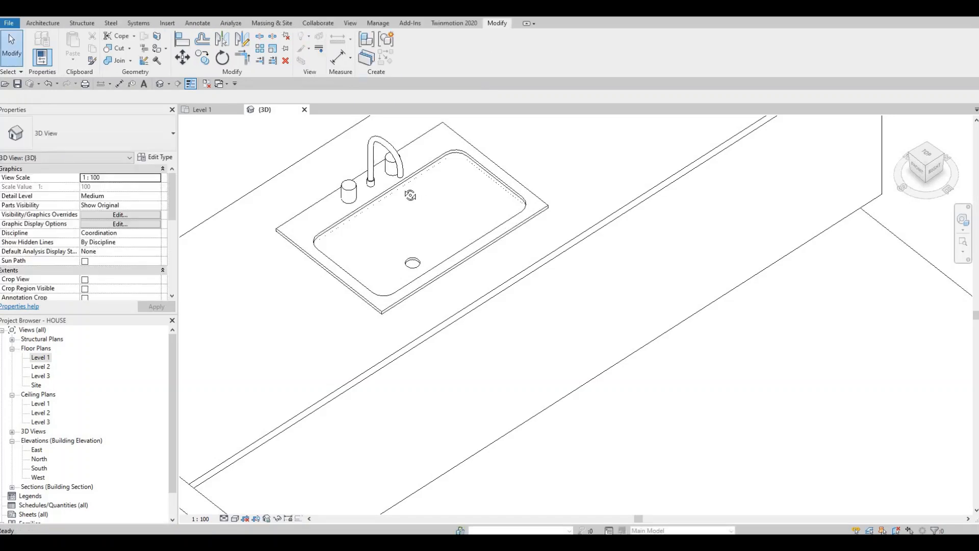
# Step: Try to raise the lower face of the in-place counter from beneath, and undo the change
pyautogui.keyDown('shift'); pyautogui.moveTo(454, 245); pyautogui.dragTo(337, 410, button='middle'); pyautogui.keyUp('shift')
pyautogui.click(411, 453)
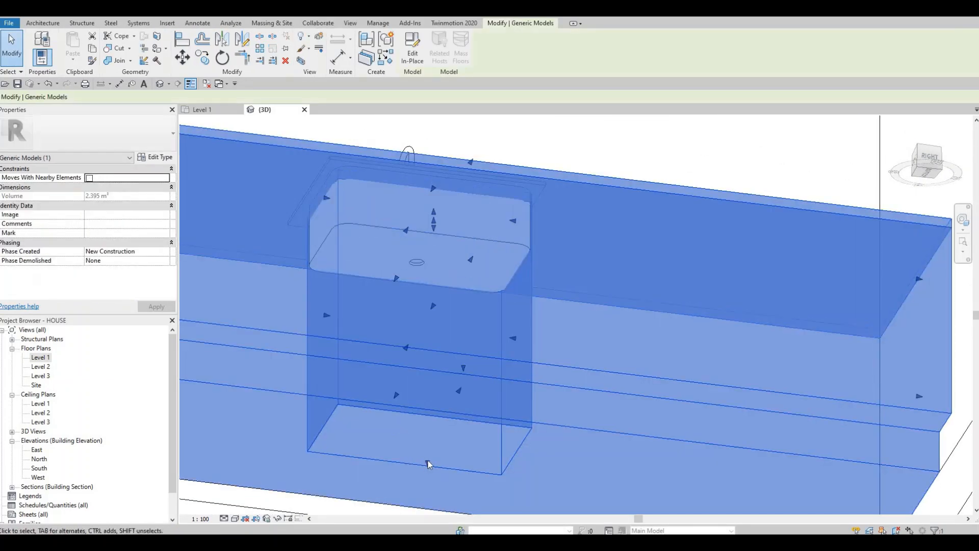
pyautogui.moveTo(435, 410); pyautogui.dragTo(439, 369)
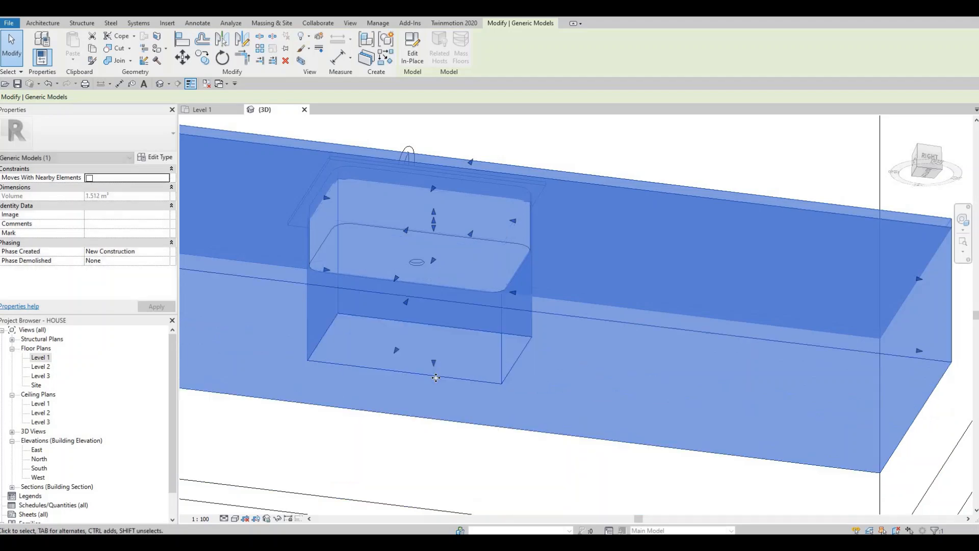
pyautogui.hotkey('ctrl', 'z')
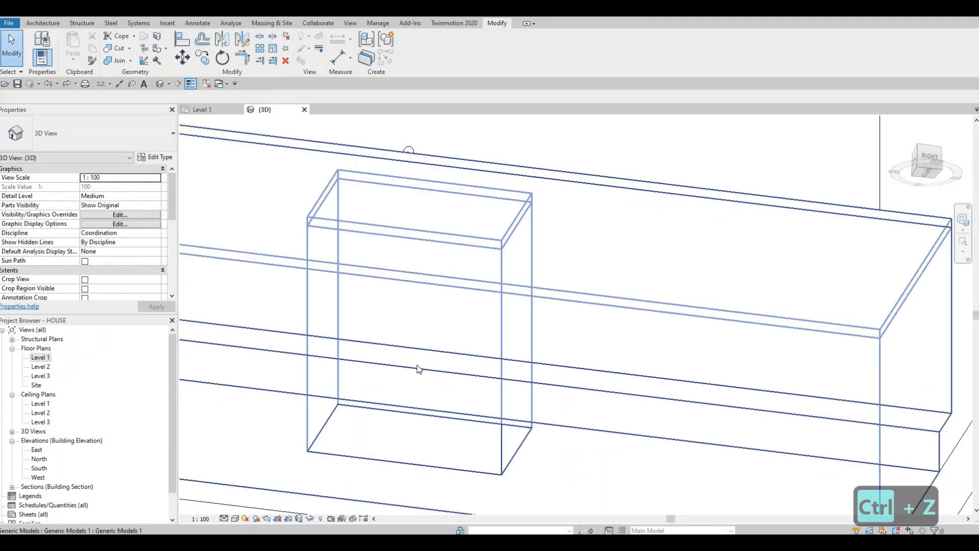
# Step: Start loading a family and browse the metric library to the Specialty Equipment > Domestic > Mid-Range folder
pyautogui.keyDown('shift'); pyautogui.moveTo(414, 478); pyautogui.dragTo(352, 266, button='middle'); pyautogui.keyUp('shift')
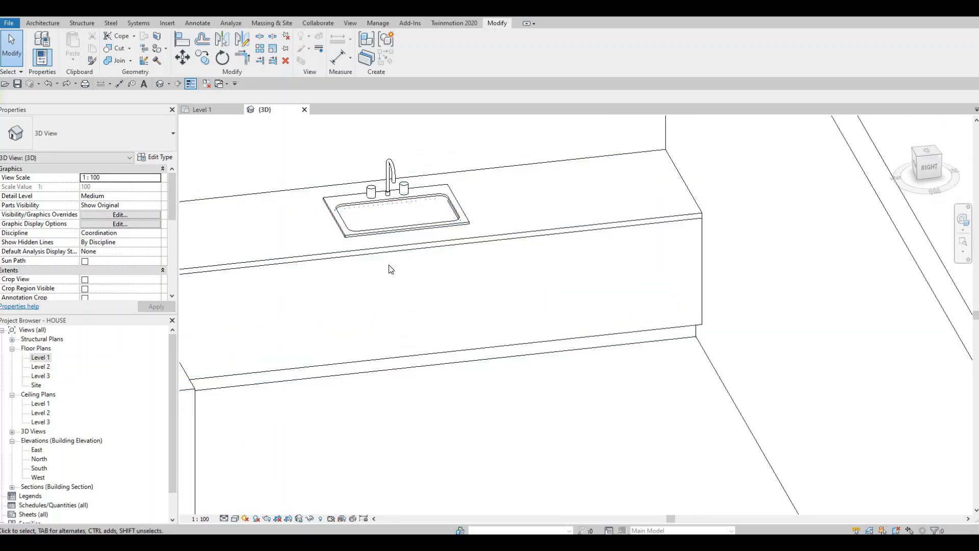
pyautogui.scroll(-2, 391, 270)
pyautogui.keyDown('shift'); pyautogui.moveTo(536, 303); pyautogui.dragTo(339, 300, button='middle'); pyautogui.keyUp('shift')
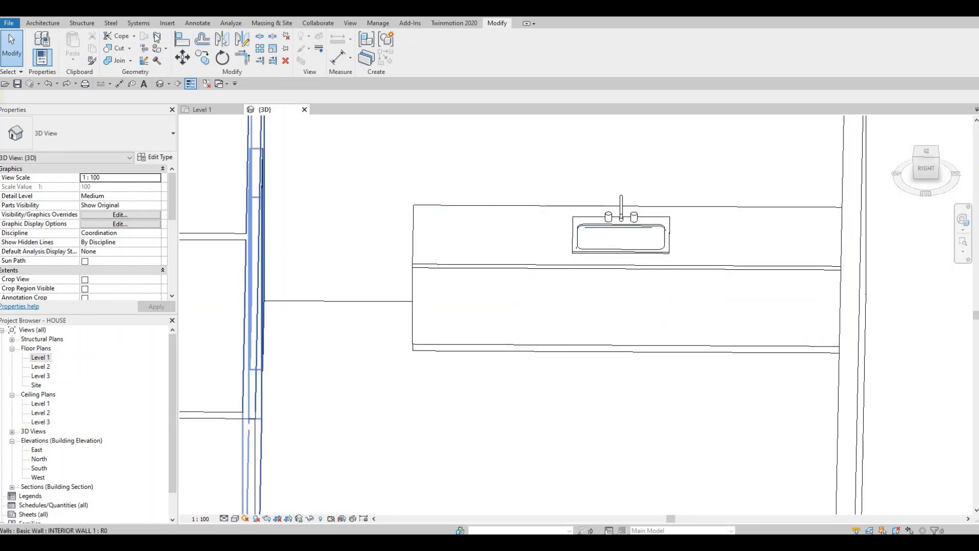
pyautogui.click(419, 57)
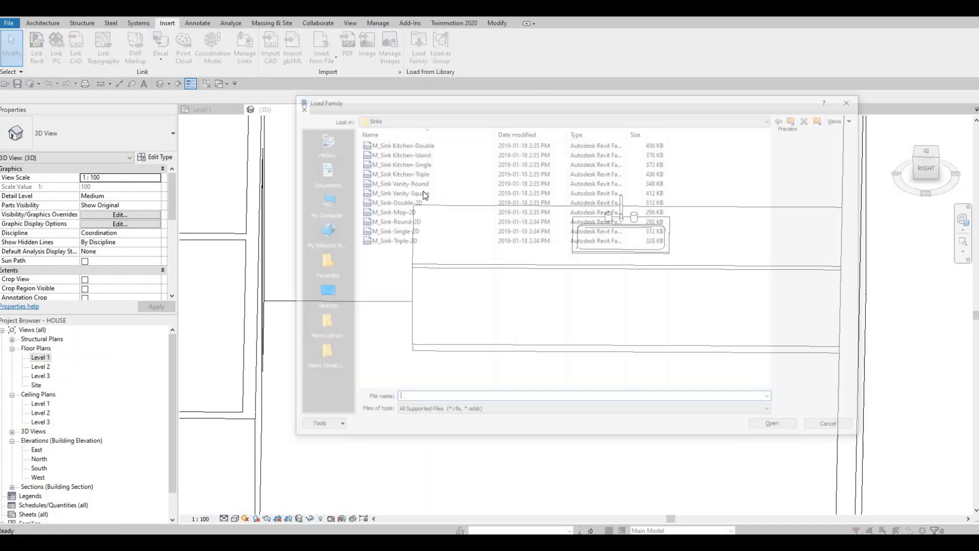
pyautogui.click(449, 119)
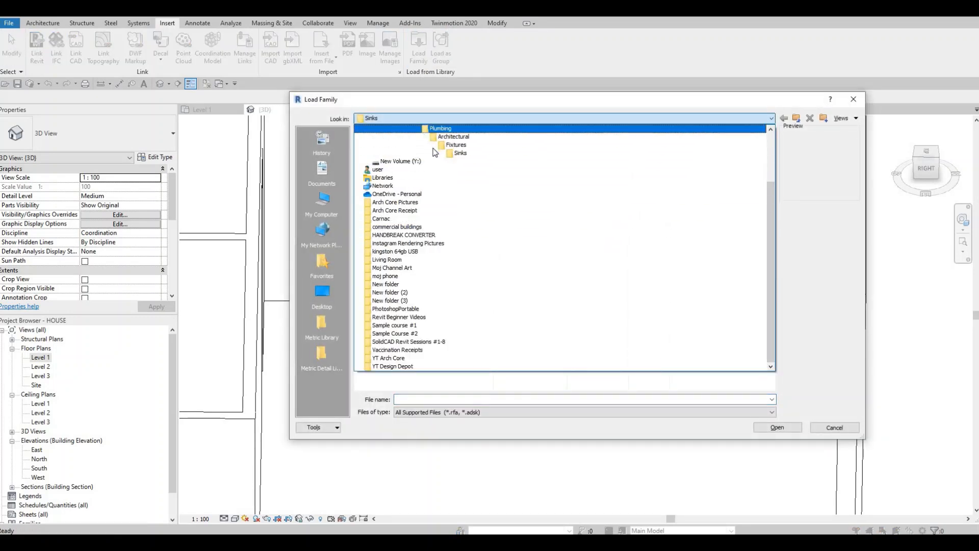
pyautogui.scroll(1, 435, 153)
pyautogui.press('Return')
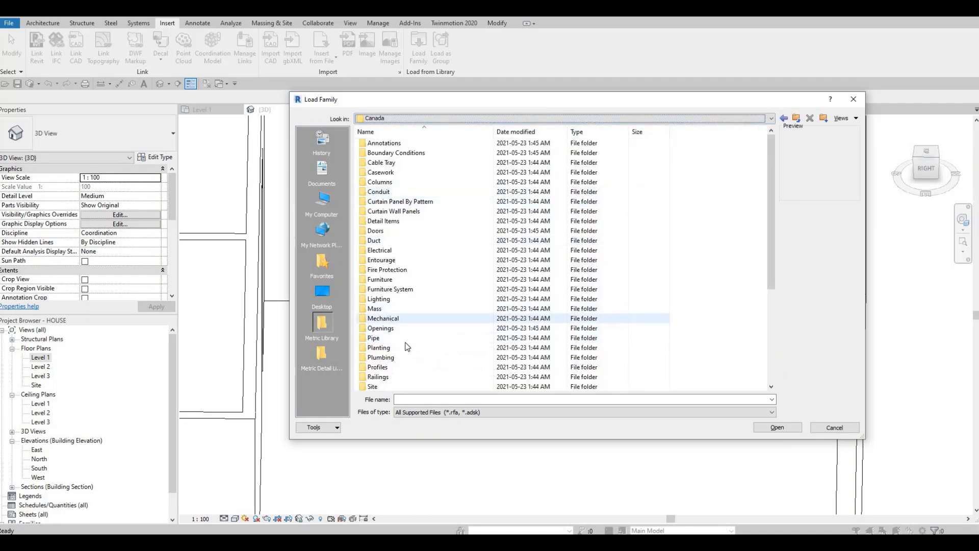
pyautogui.scroll(-3, 399, 313)
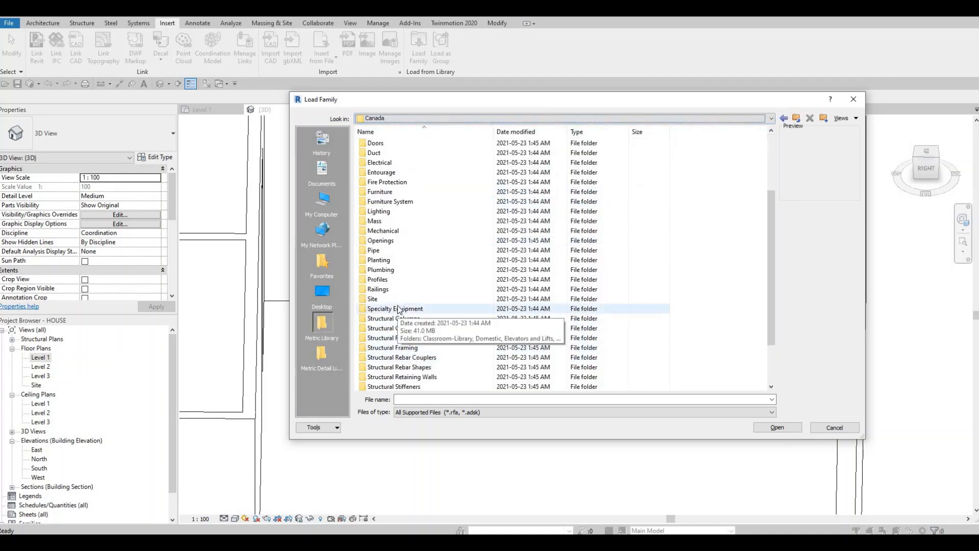
pyautogui.doubleClick(399, 309)
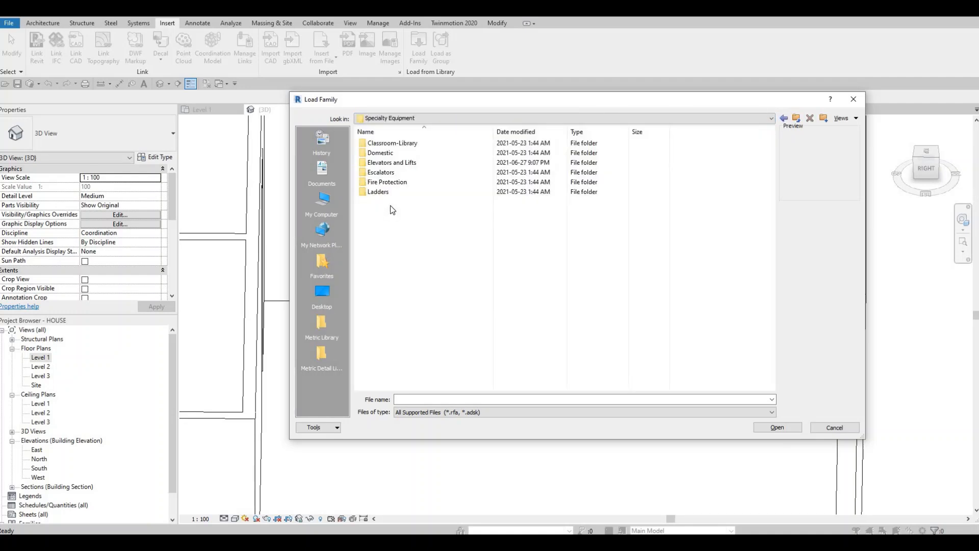
pyautogui.doubleClick(389, 153)
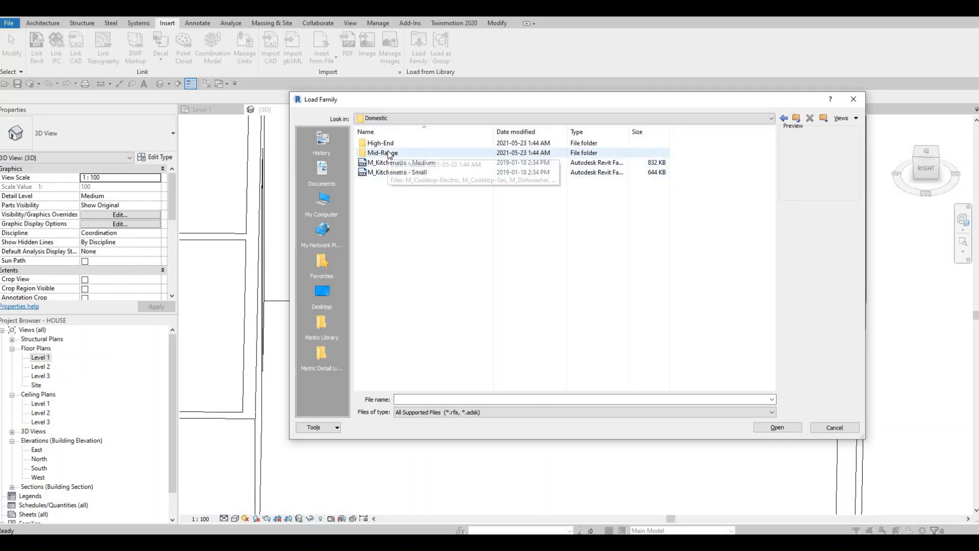
pyautogui.doubleClick(390, 153)
# Step: Preview the washer and refrigerator families, and load M_Refrigerator-French_Door-with_Ice_and_Water_Dispenser
pyautogui.click(399, 280)
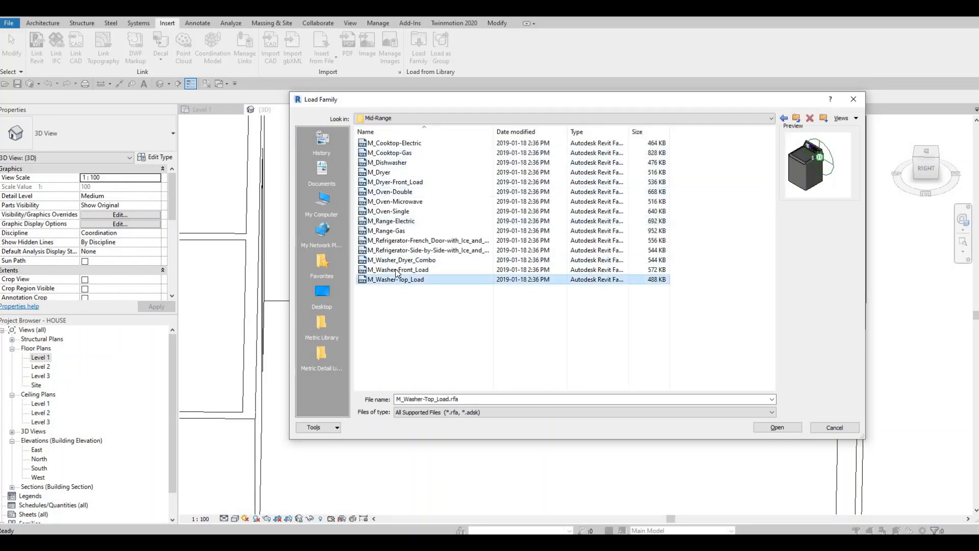
pyautogui.click(396, 269)
pyautogui.click(390, 251)
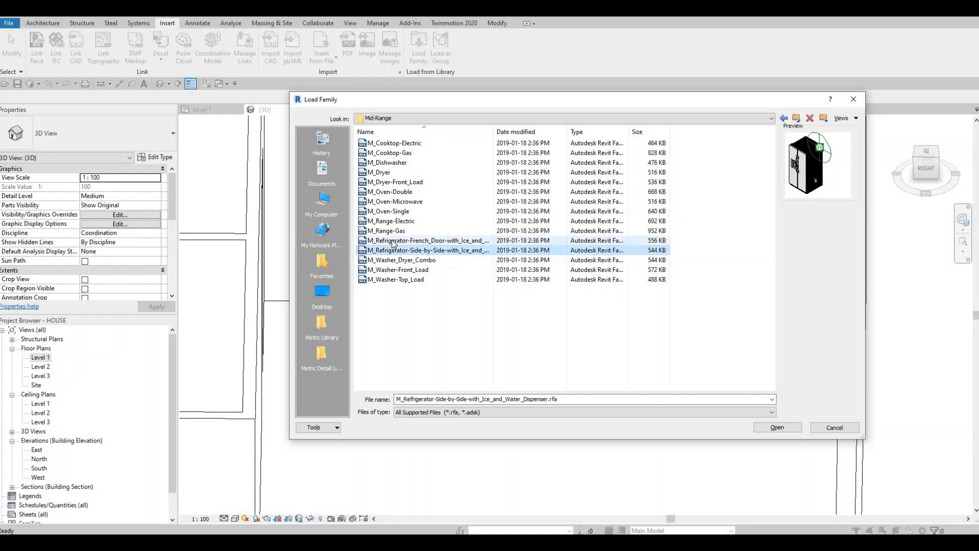
pyautogui.click(393, 241)
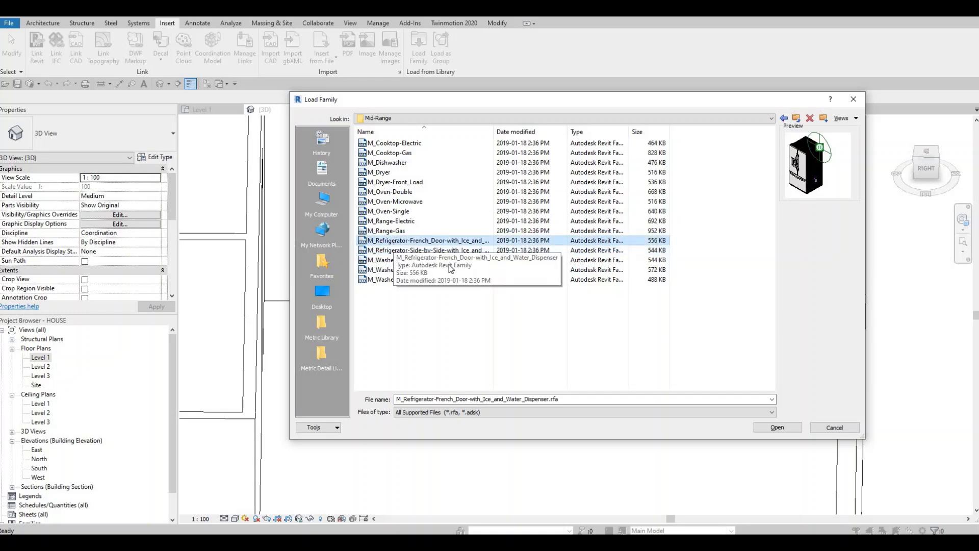
pyautogui.click(776, 427)
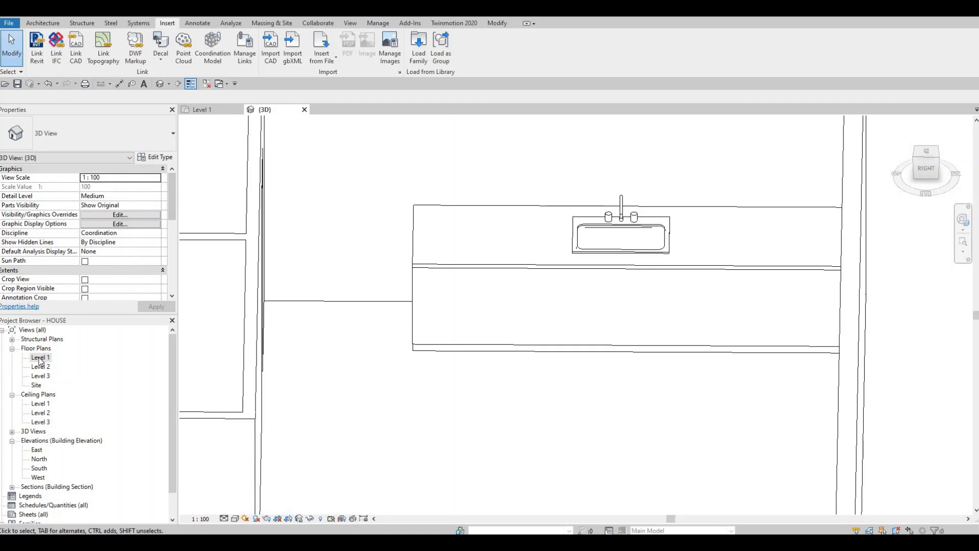
# Step: Place the 900mm French-door refrigerator in the Level 1 floor plan beside the counter, rotated with its back to the exterior wall
pyautogui.scroll(-2, 403, 345)
pyautogui.moveTo(440, 413); pyautogui.dragTo(421, 271, button='middle')
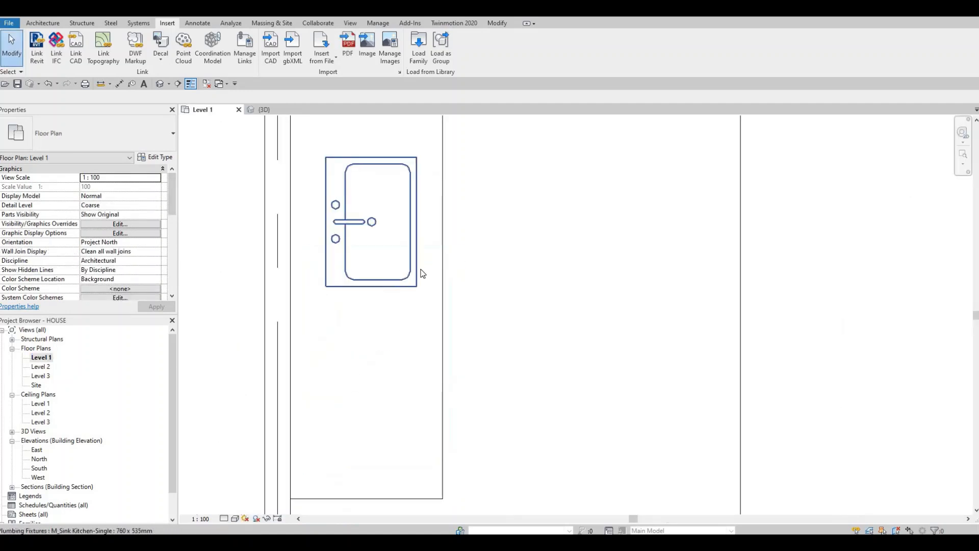
pyautogui.scroll(-3, 421, 271)
pyautogui.moveTo(457, 362); pyautogui.dragTo(421, 270, button='middle')
pyautogui.scroll(-1, 421, 274)
pyautogui.press('c')
pyautogui.press('m')
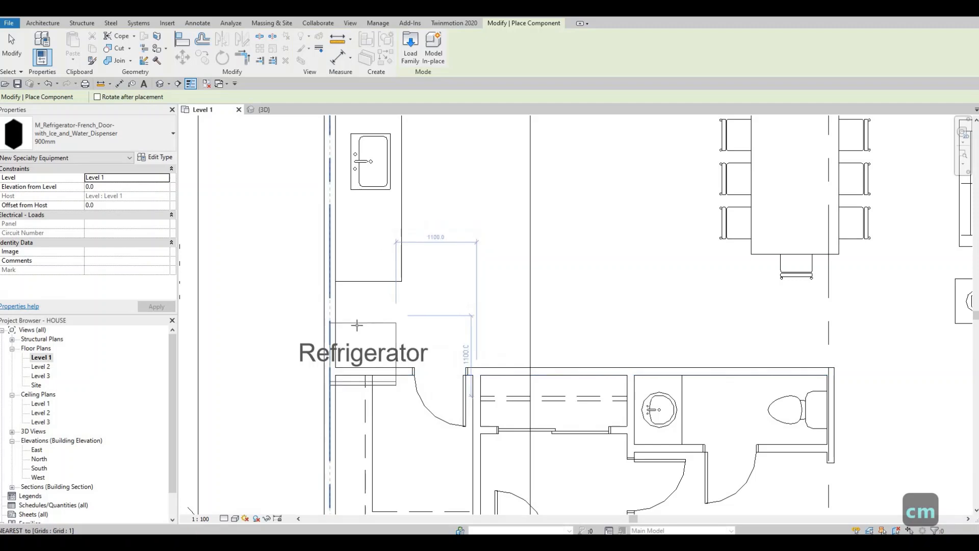
pyautogui.press('space')
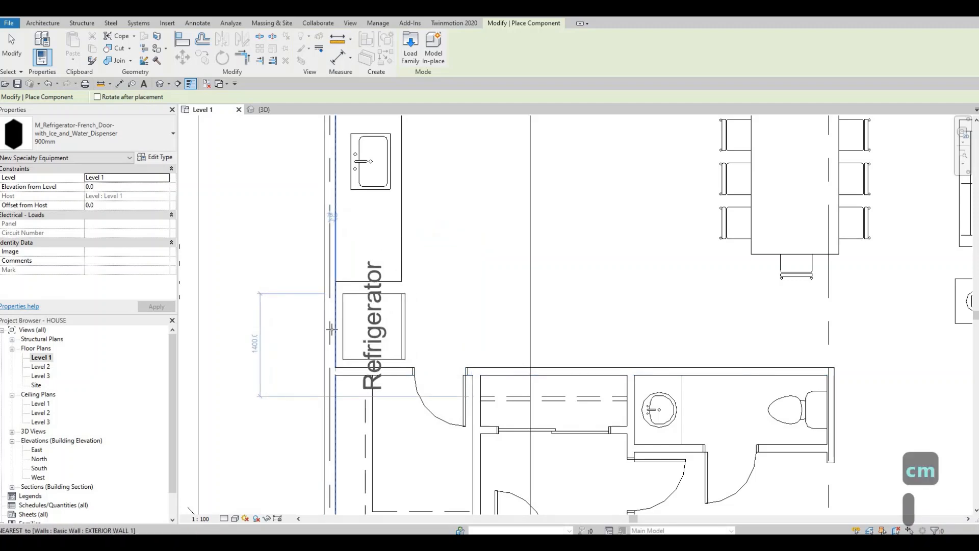
pyautogui.click(344, 329)
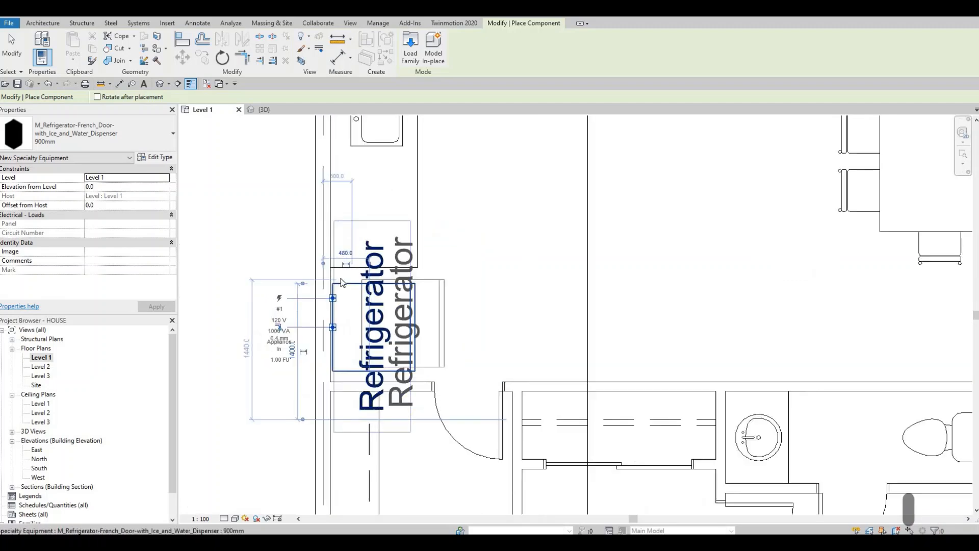
pyautogui.scroll(2, 339, 339)
pyautogui.press('Escape')
pyautogui.press('Escape')
pyautogui.press('Escape')
# Step: Move the refrigerator 25 mm so its back sits flush against the exterior wall's inner face
pyautogui.click(336, 345)
pyautogui.scroll(3, 336, 345)
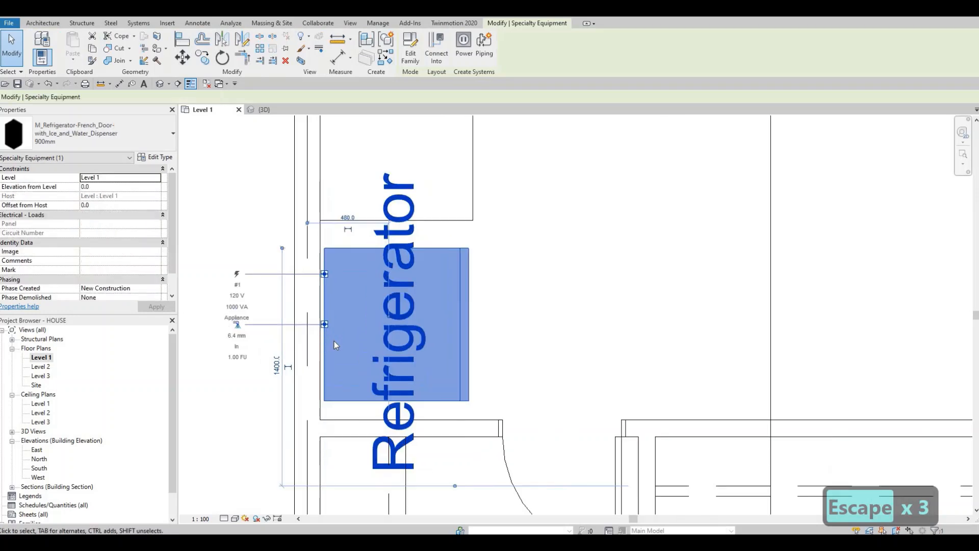
pyautogui.press('m')
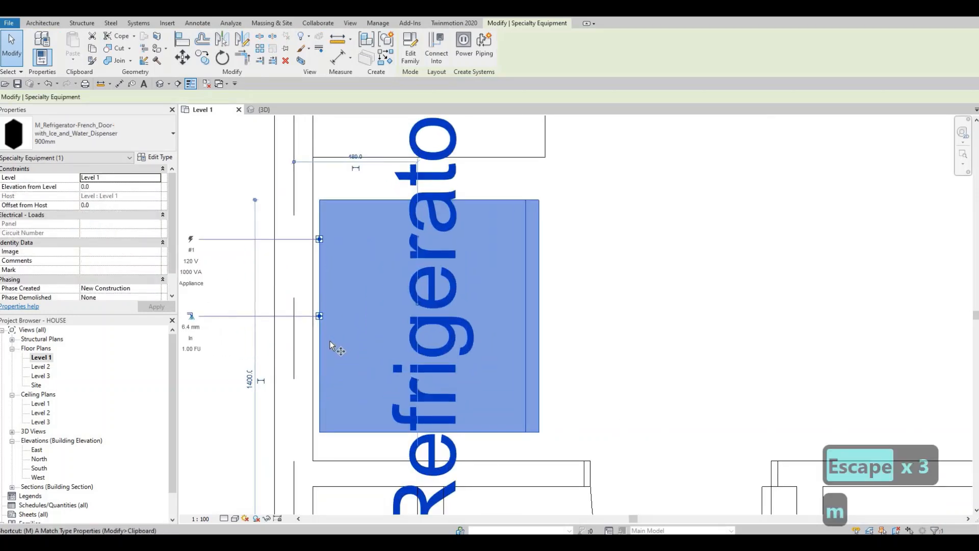
pyautogui.press('v')
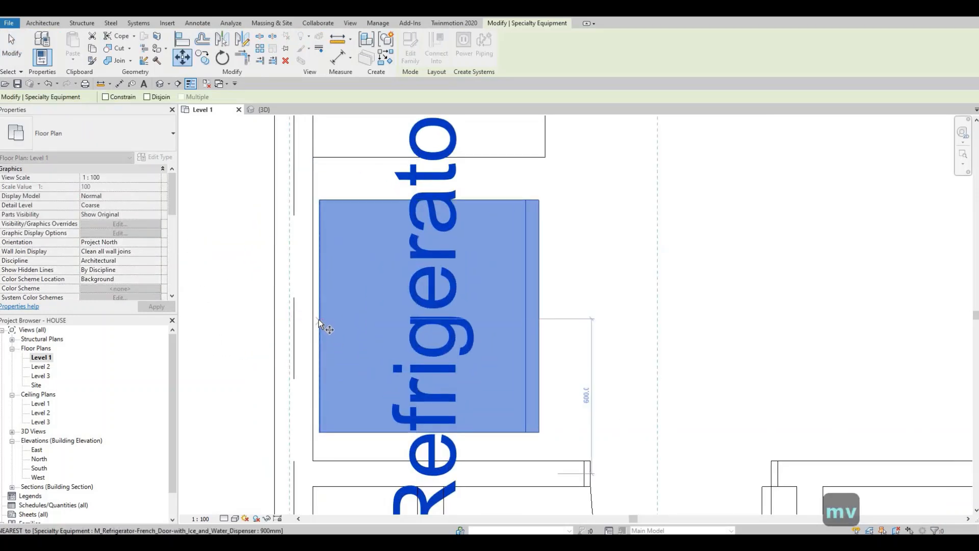
pyautogui.click(318, 319)
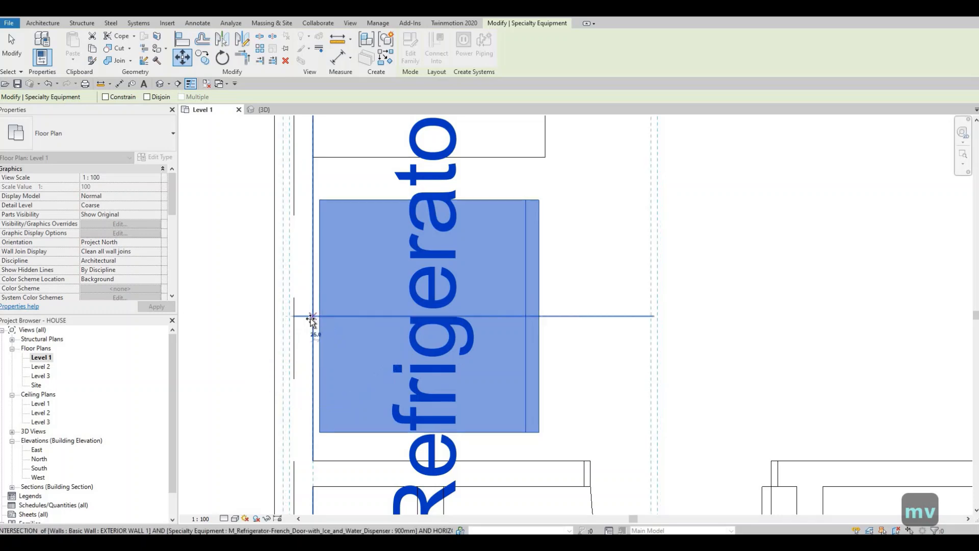
pyautogui.click(313, 318)
pyautogui.press('Escape')
pyautogui.press('Escape')
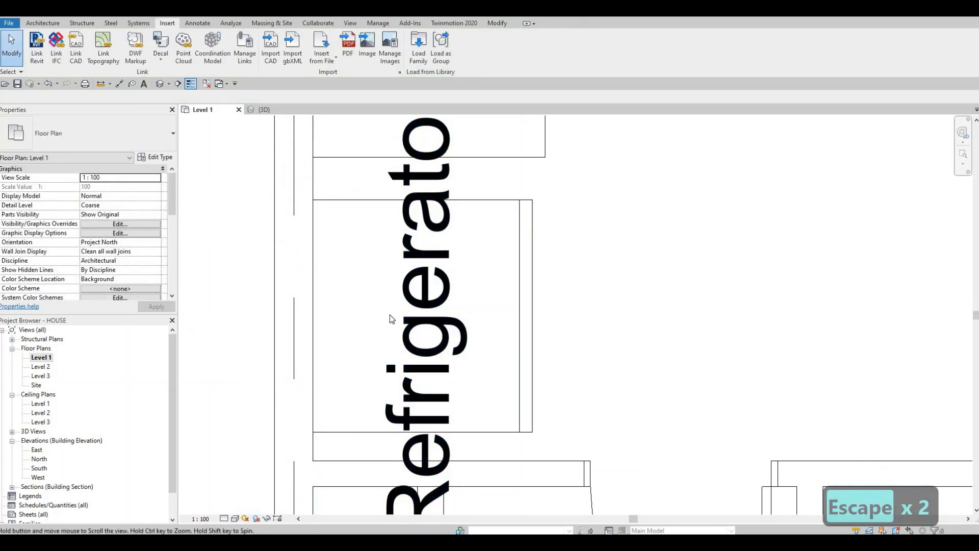
# Step: Turn off Show Label in the refrigerator's type properties
pyautogui.scroll(-2, 389, 314)
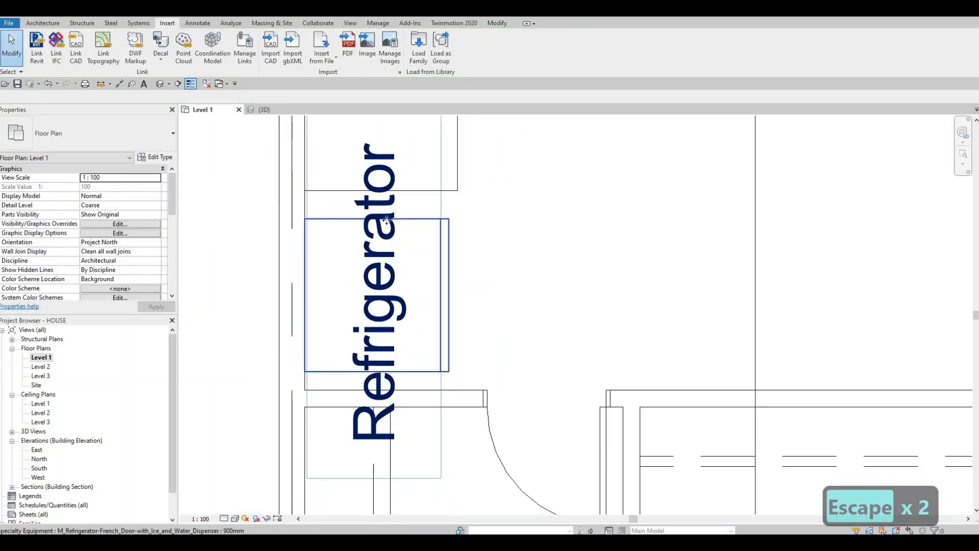
pyautogui.click(420, 227)
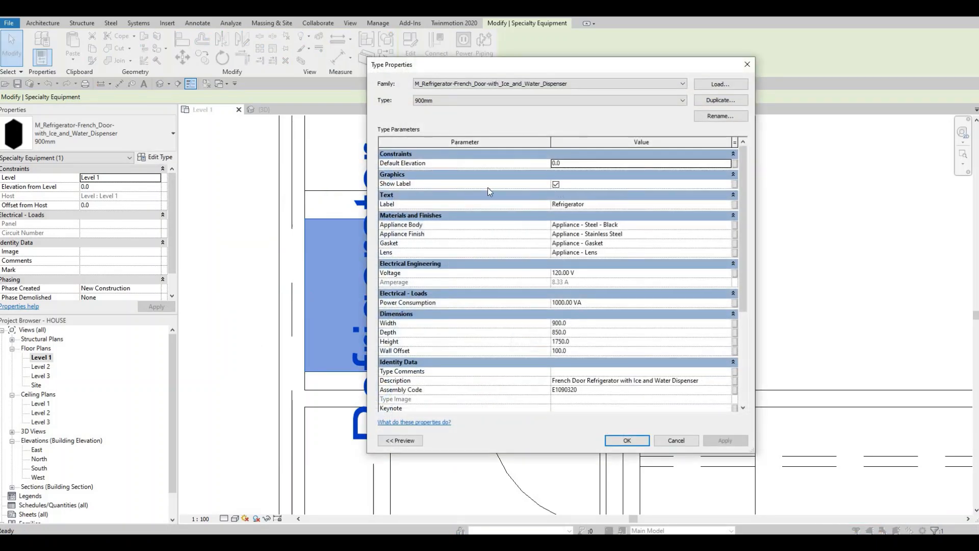
pyautogui.click(556, 184)
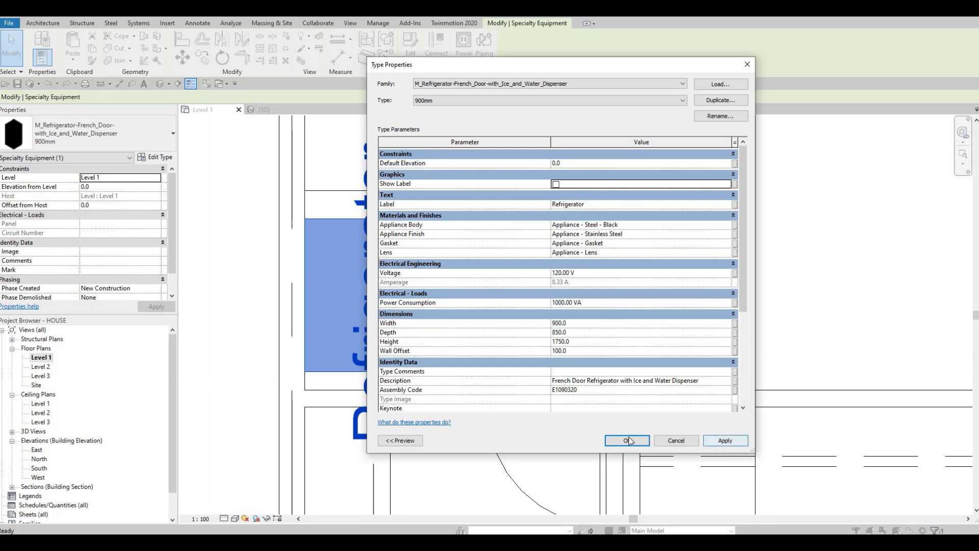
pyautogui.click(628, 440)
pyautogui.press('Escape')
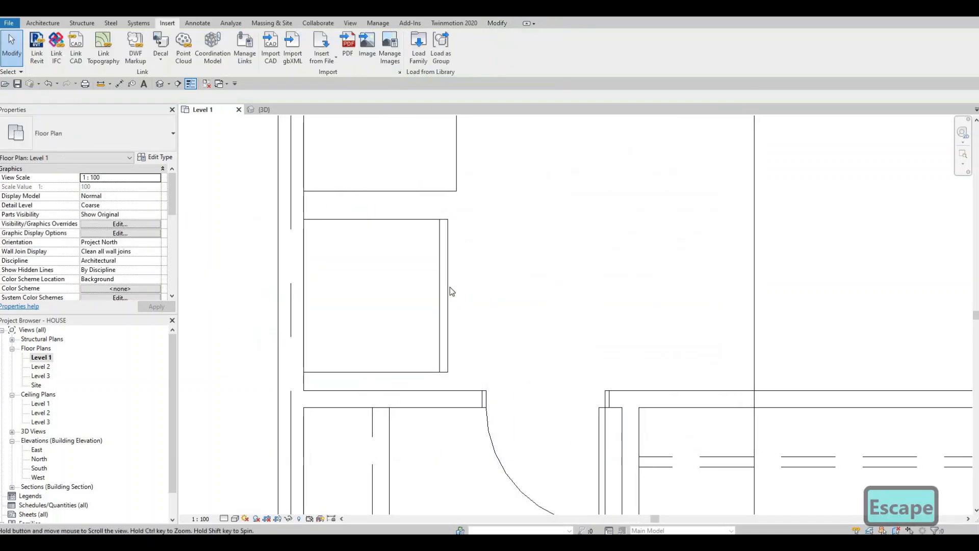
# Step: Nudge the refrigerator 20 mm along the wall toward the counter
pyautogui.click(446, 285)
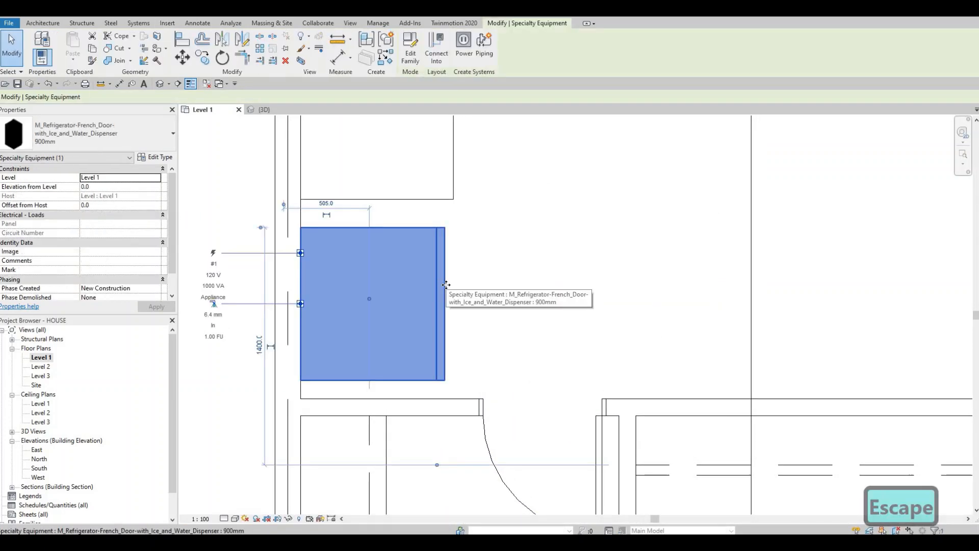
pyautogui.press('Up')
pyautogui.press('Up')
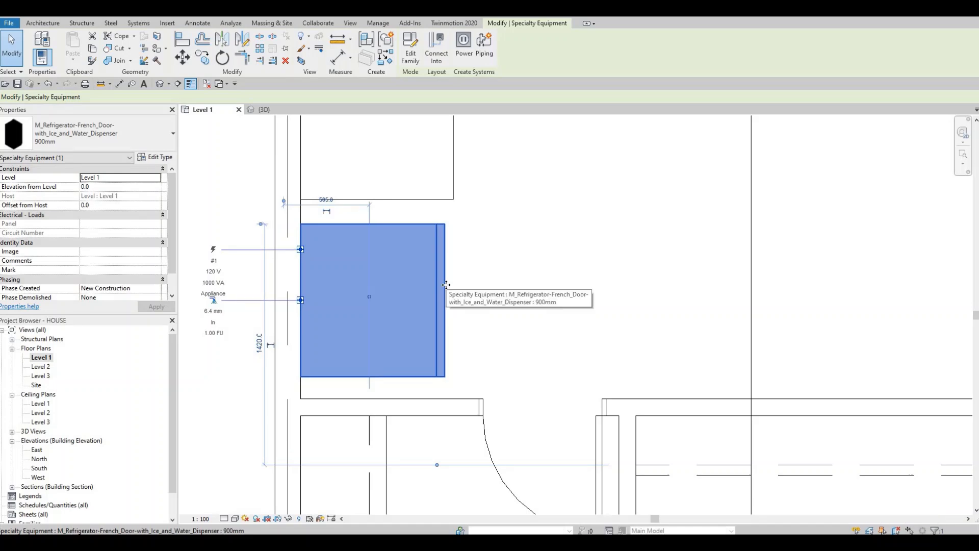
pyautogui.press('Escape')
pyautogui.press('Escape')
# Step: Open the Section 1 view from its marker in the plan, framing the refrigerator and sink counter
pyautogui.scroll(-5, 449, 256)
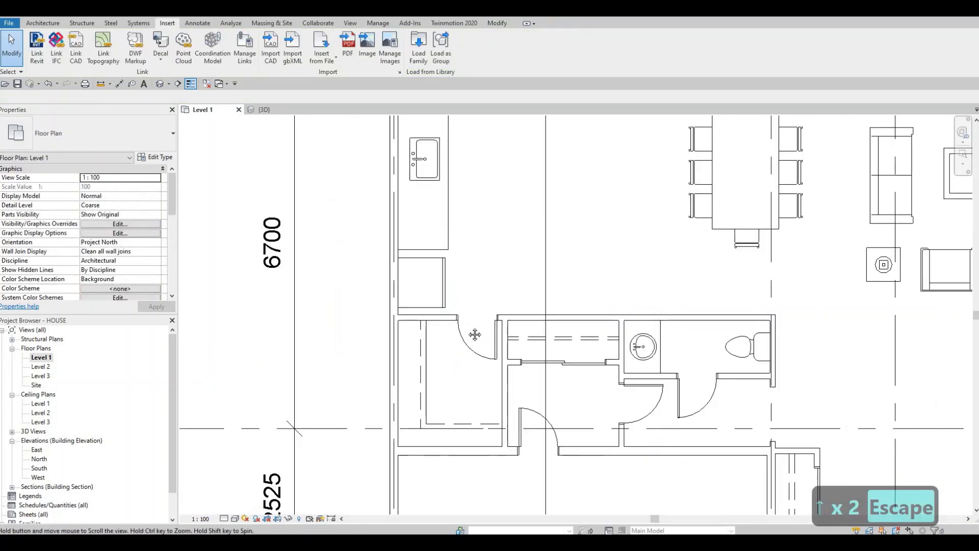
pyautogui.moveTo(458, 345); pyautogui.dragTo(455, 326, button='middle')
pyautogui.scroll(1, 455, 326)
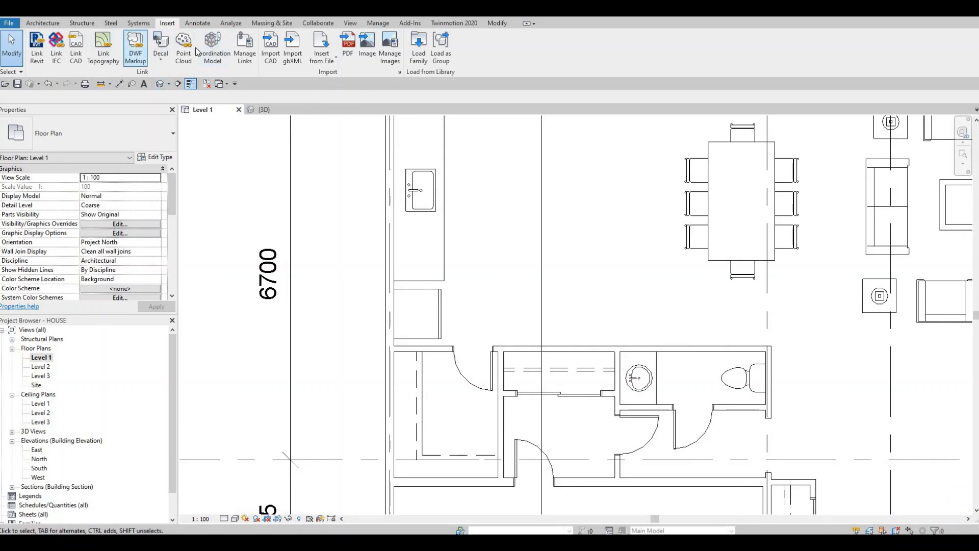
pyautogui.scroll(-6, 545, 306)
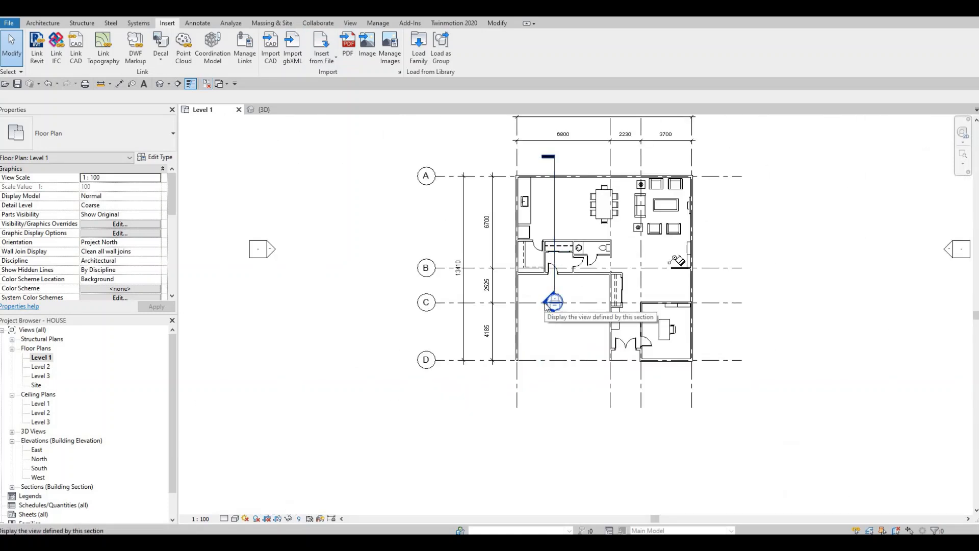
pyautogui.doubleClick(547, 304)
pyautogui.scroll(6, 474, 209)
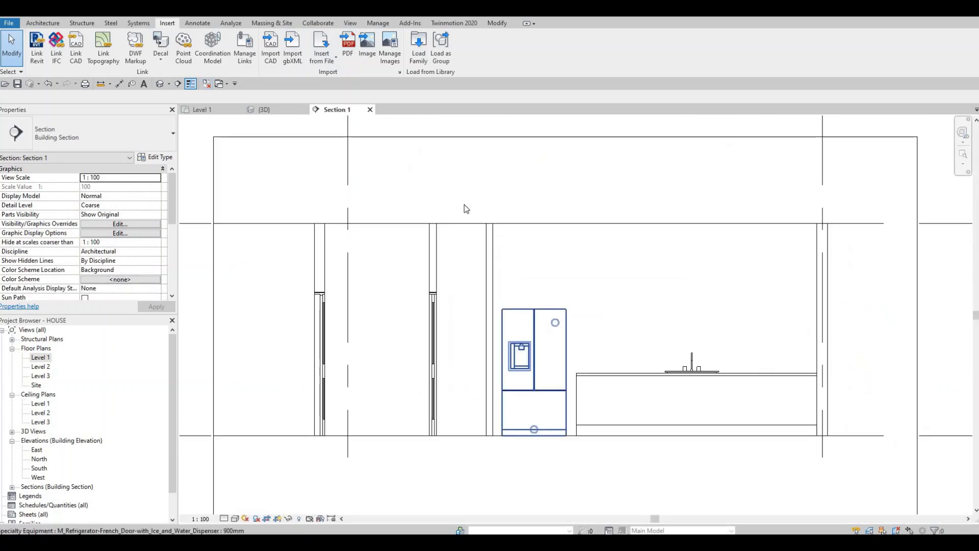
pyautogui.scroll(3, 465, 250)
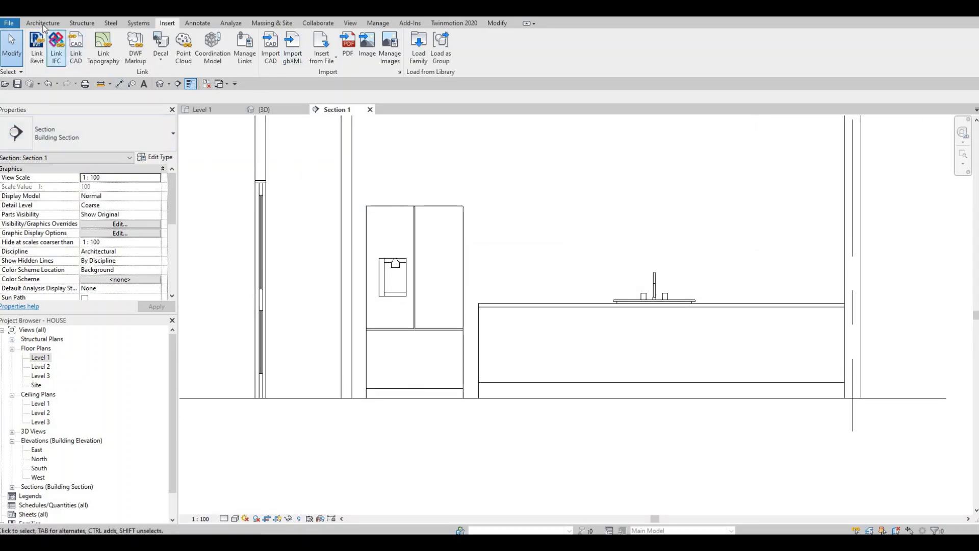
# Step: Start a new in-place component in the Generic Models category, keeping the suggested name
pyautogui.scroll(4, 103, 53)
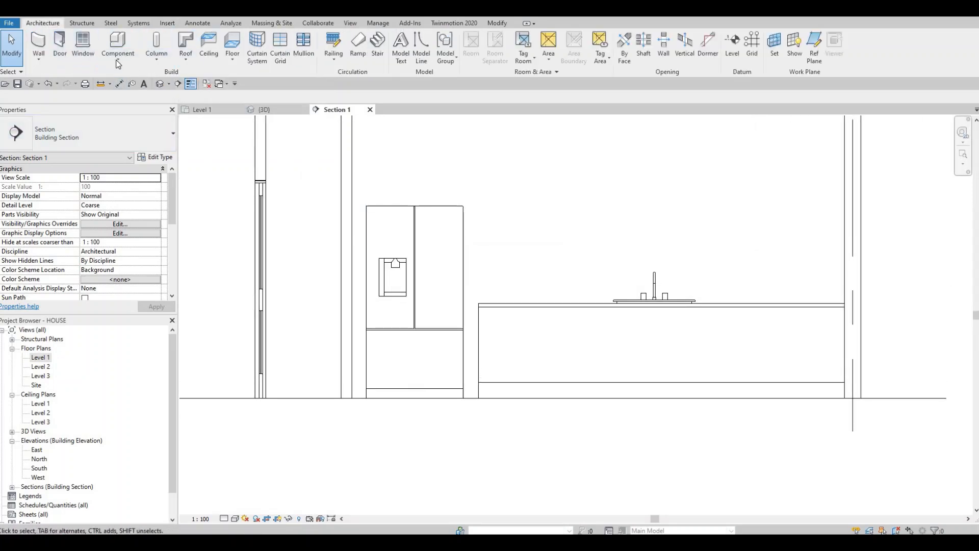
pyautogui.click(115, 63)
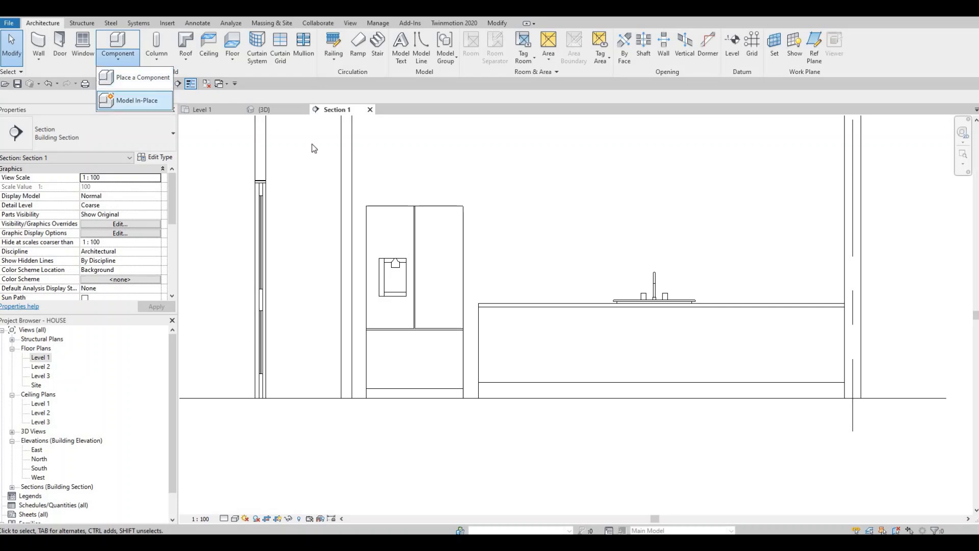
pyautogui.click(134, 99)
pyautogui.scroll(-3, 442, 271)
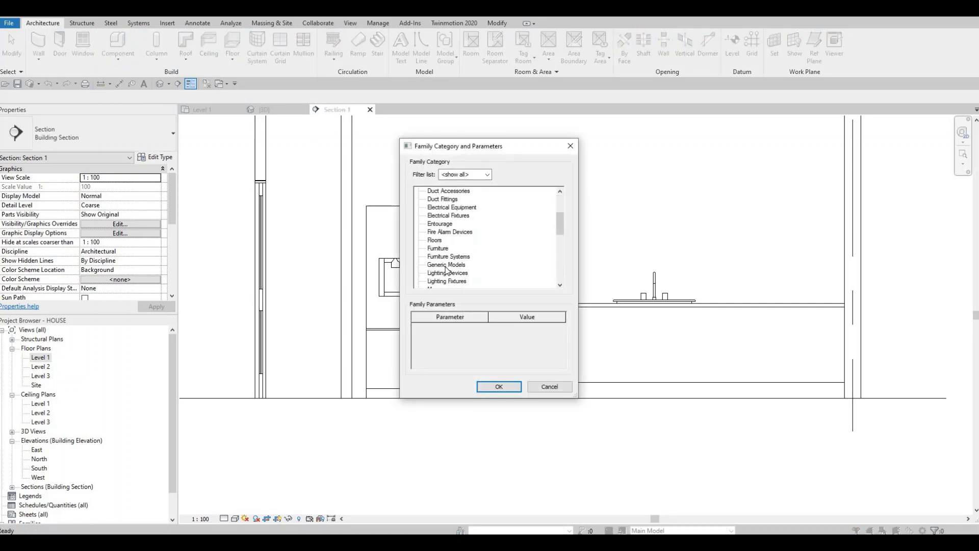
pyautogui.click(498, 388)
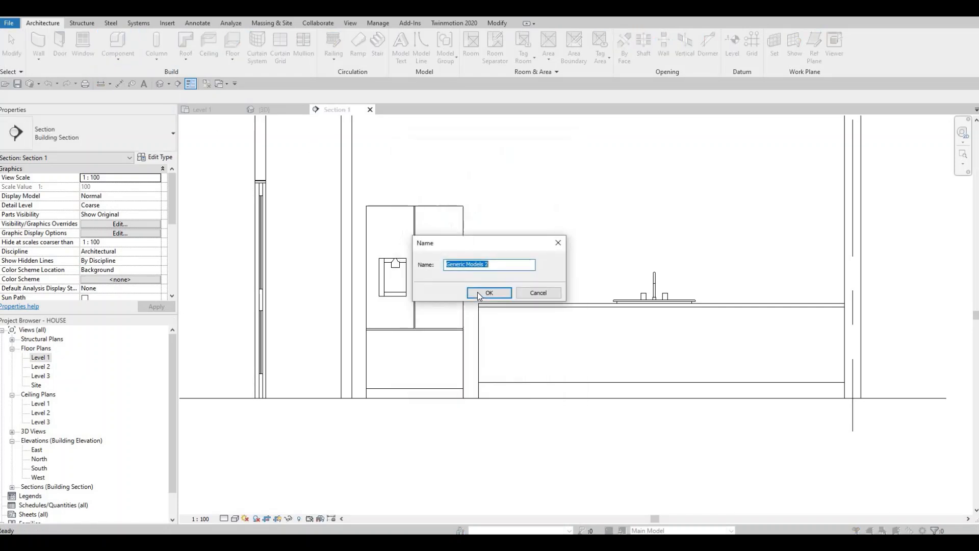
pyautogui.press('Return')
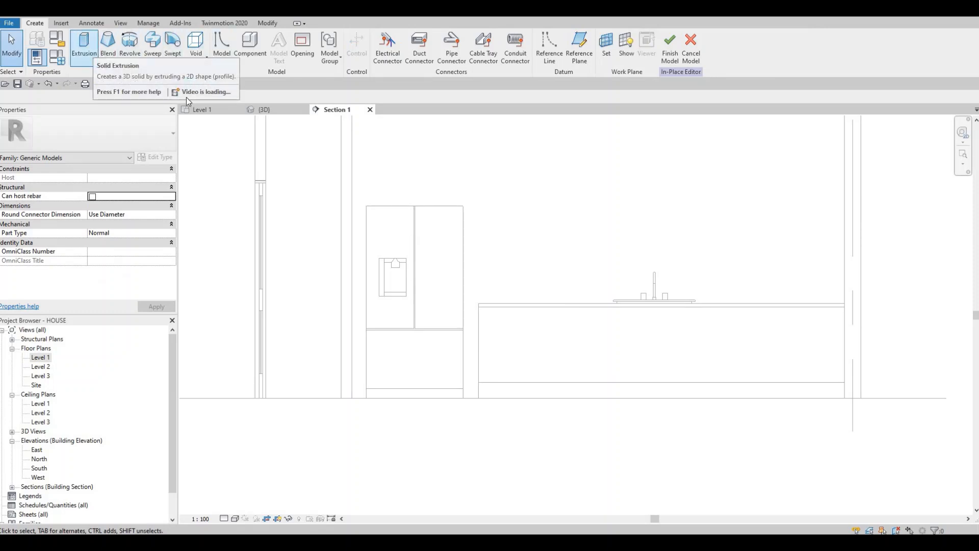
# Step: Start a solid extrusion with the exterior wall behind the refrigerator and counter picked as its work plane
pyautogui.click(85, 45)
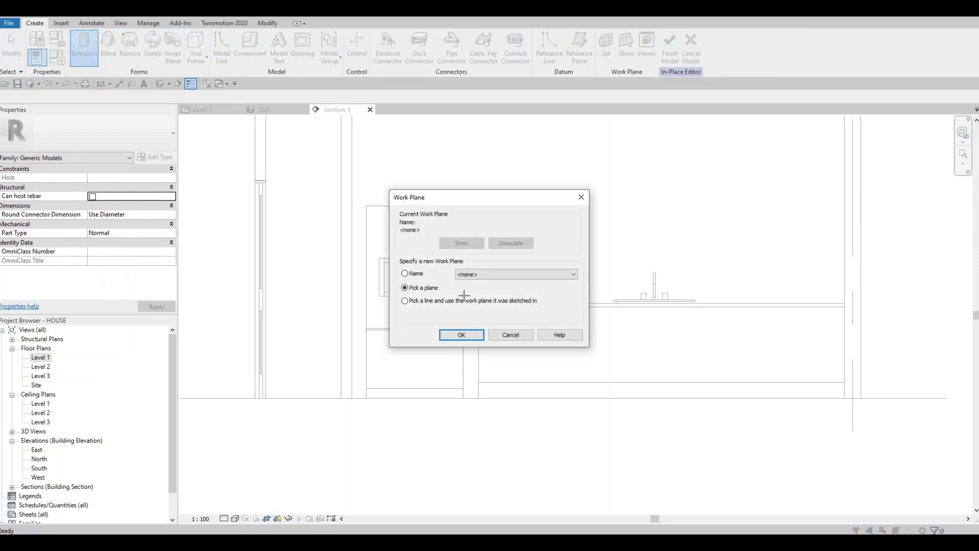
pyautogui.click(462, 334)
pyautogui.scroll(3, 454, 291)
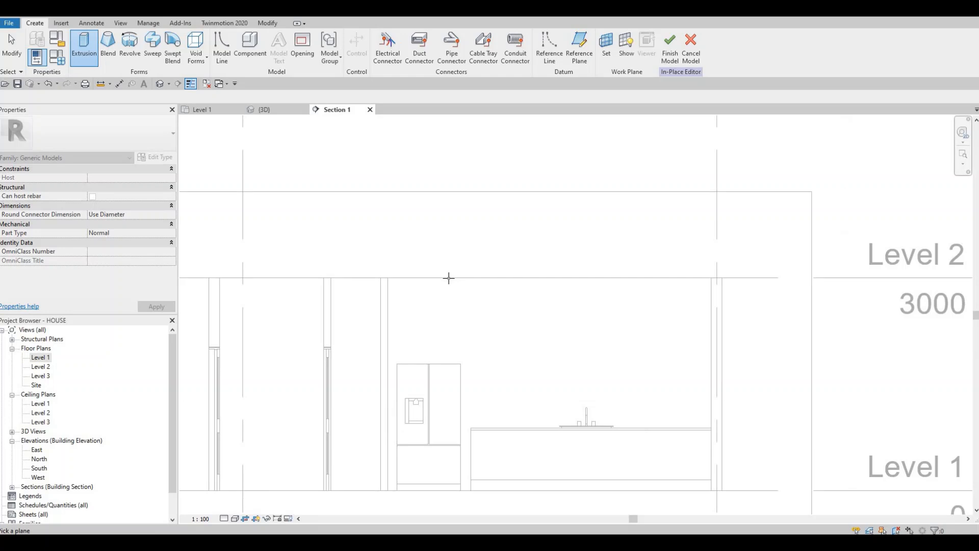
pyautogui.click(564, 308)
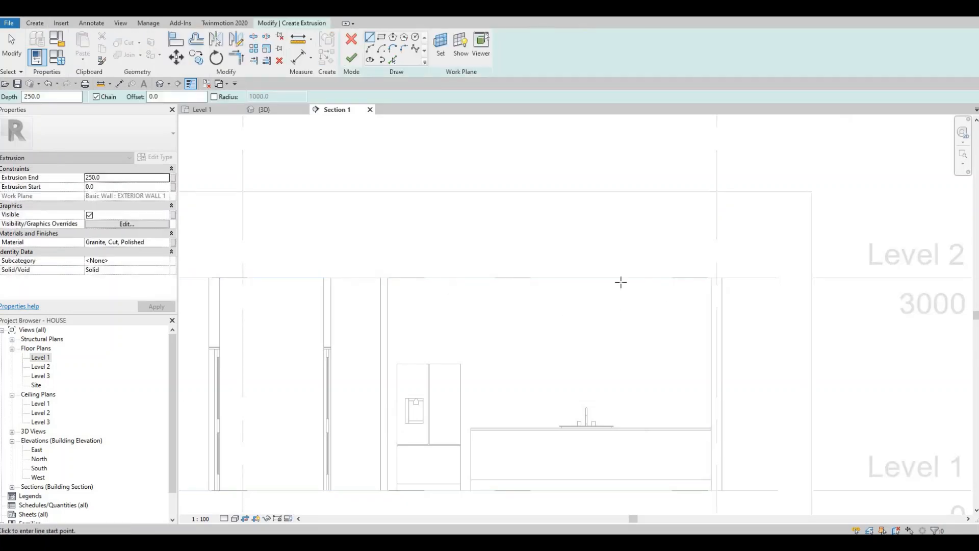
# Step: Sketch an outer rectangle around the refrigerator, 2025 mm high, from the adjacent wall's face to the counter's end at floor level
pyautogui.moveTo(378, 189); pyautogui.dragTo(376, 33, button='middle')
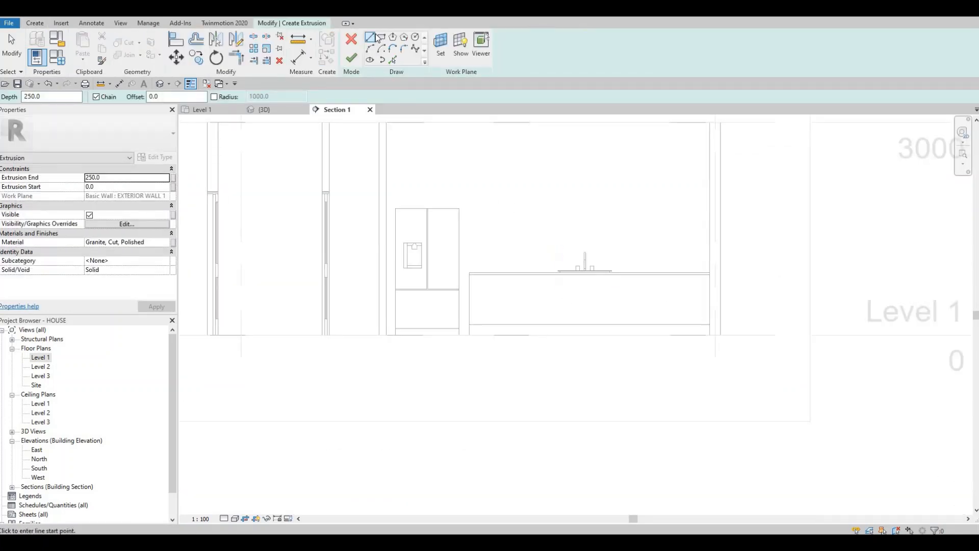
pyautogui.scroll(1, 387, 190)
pyautogui.click(383, 188)
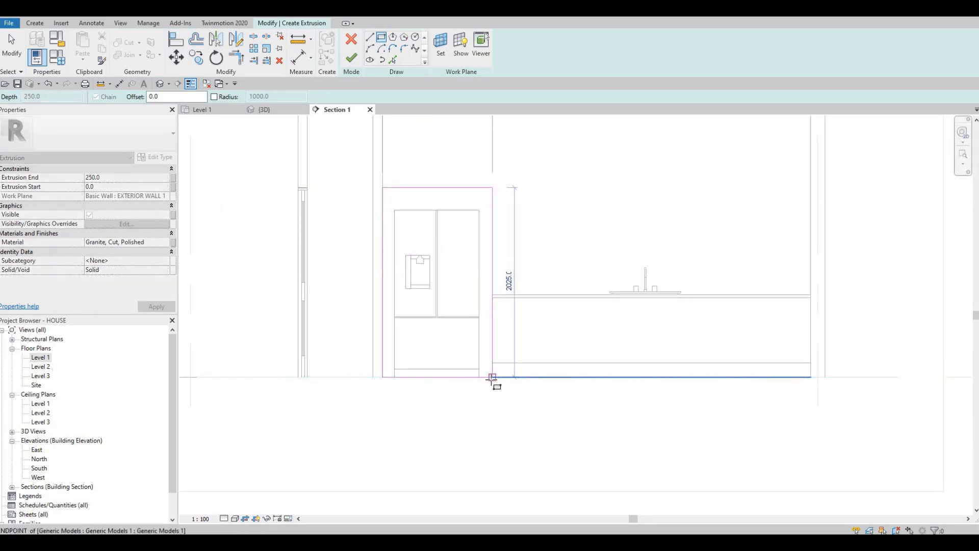
pyautogui.press('Escape')
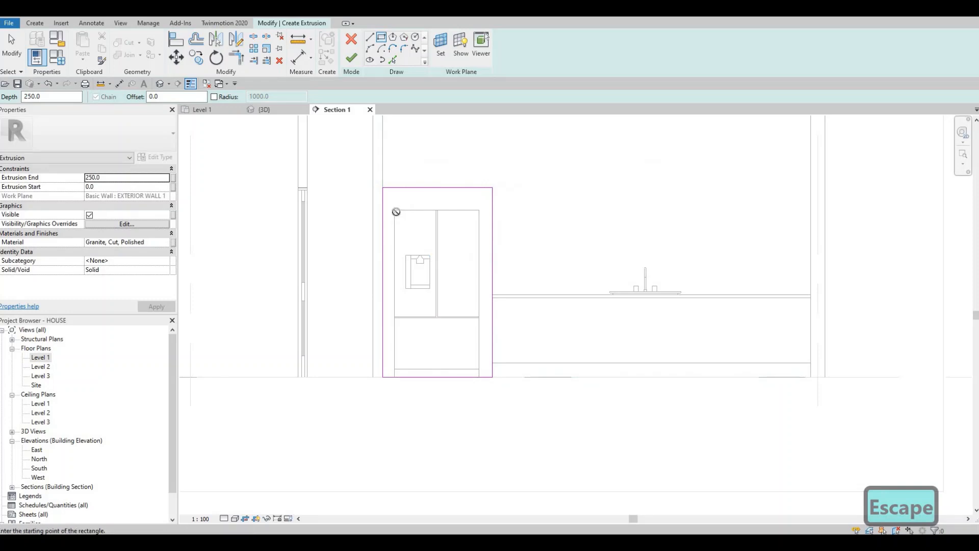
# Step: Sketch an inner rectangle along the refrigerator's outline and delete its bottom line overlapping the outer rectangle
pyautogui.click(397, 211)
pyautogui.scroll(3, 480, 380)
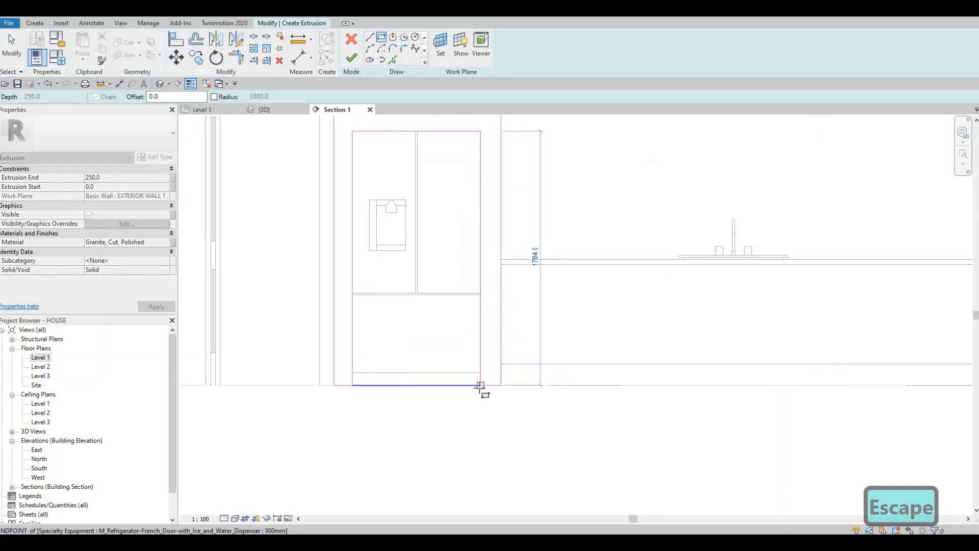
pyautogui.click(480, 386)
pyautogui.press('Escape')
pyautogui.press('Escape')
pyautogui.press('Escape')
pyautogui.scroll(2, 473, 389)
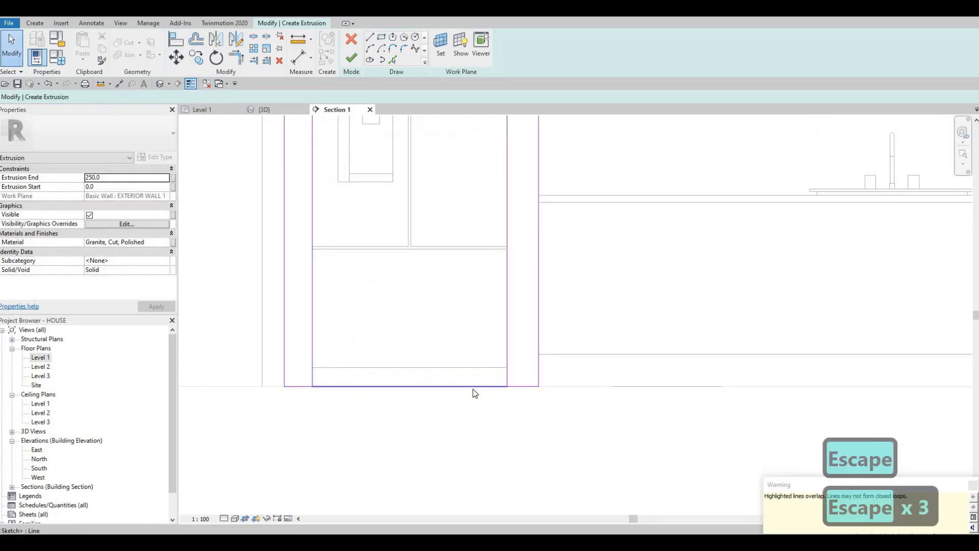
pyautogui.click(473, 389)
pyautogui.press('Delete')
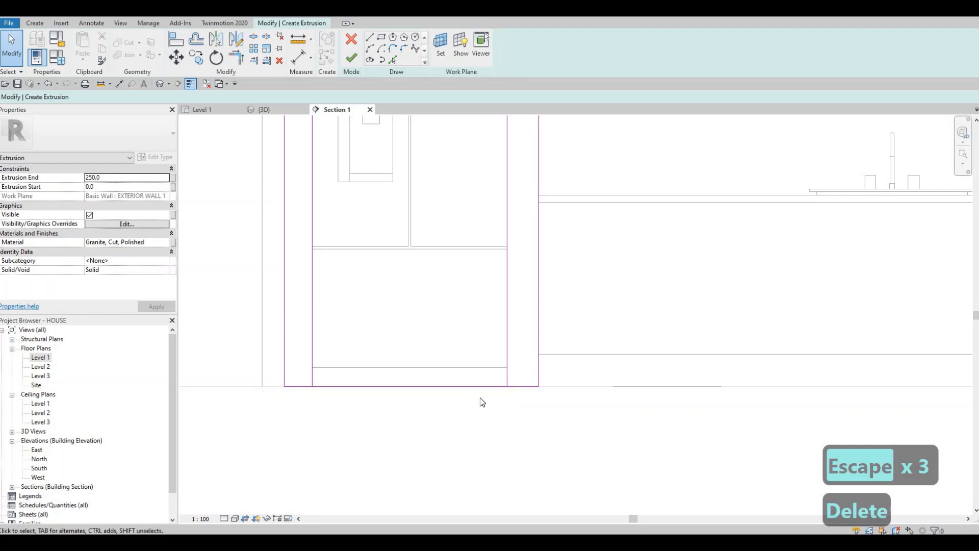
# Step: Split the outer rectangle's base line below the refrigerator and trim both halves to the inner vertical lines, forming an inverted-U profile
pyautogui.press('s')
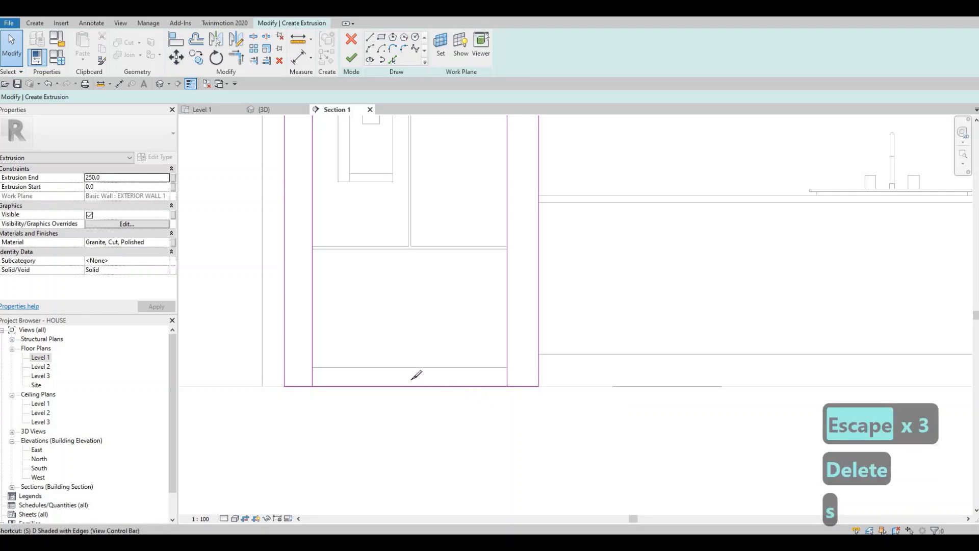
pyautogui.press('l')
pyautogui.click(458, 404)
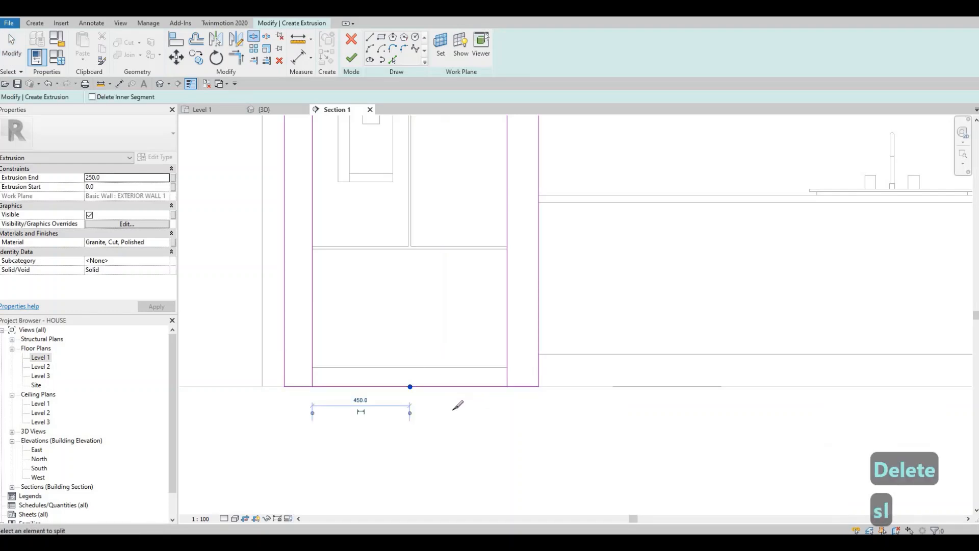
pyautogui.press('Escape')
pyautogui.press('Escape')
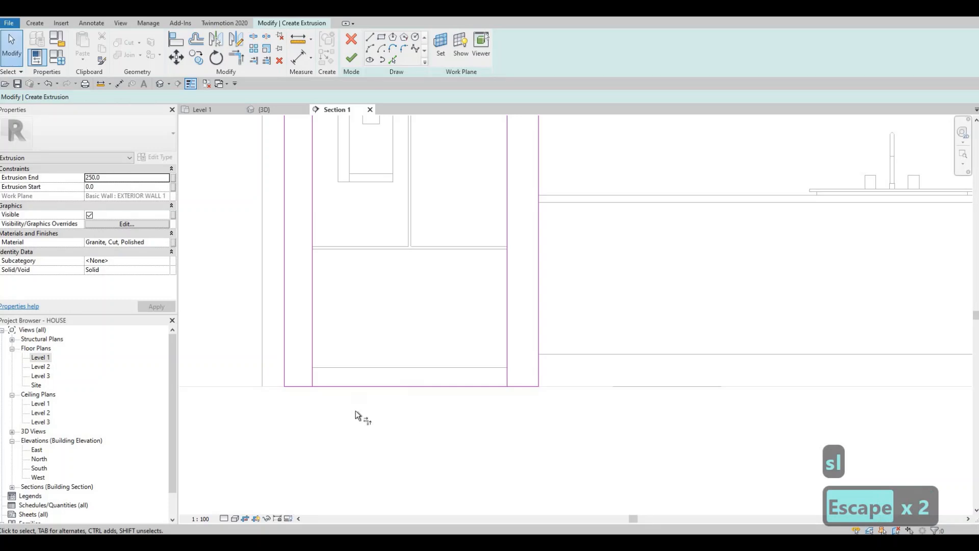
pyautogui.press('t')
pyautogui.press('r')
pyautogui.click(312, 373)
pyautogui.click(307, 386)
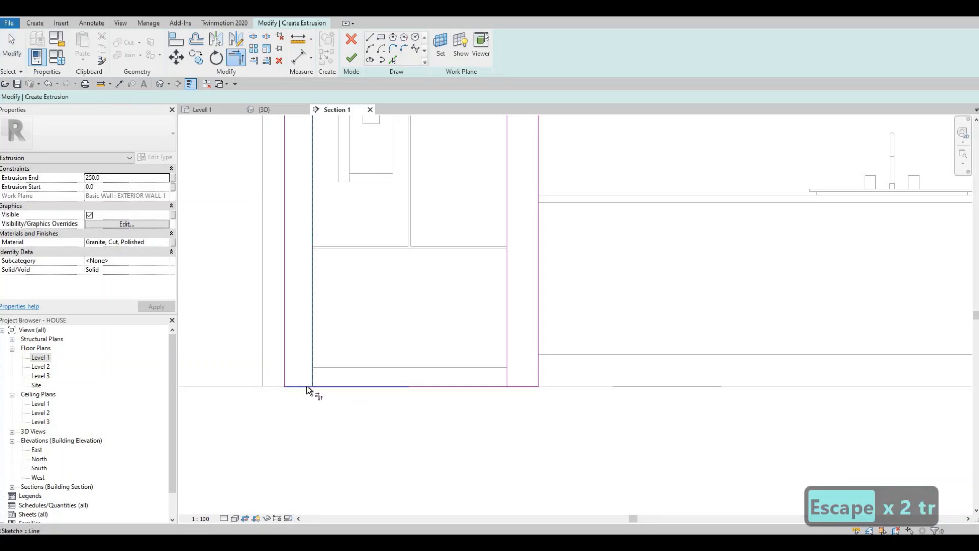
pyautogui.click(507, 377)
pyautogui.click(517, 387)
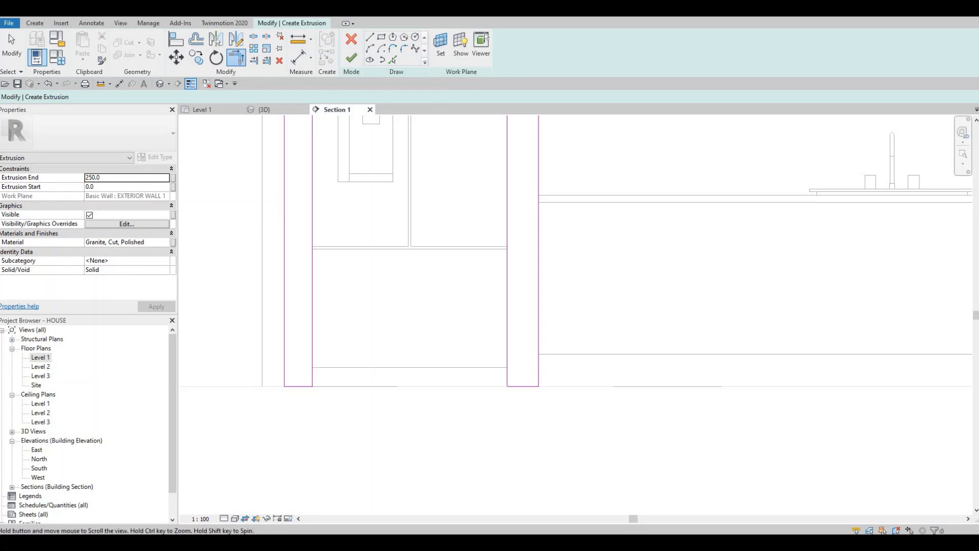
# Step: Set the extrusion's material to Pea Stone - Grey, taken from the Misc category of the AEC Materials library
pyautogui.moveTo(316, 305); pyautogui.dragTo(354, 247, button='middle')
pyautogui.scroll(-2, 403, 244)
pyautogui.moveTo(460, 306); pyautogui.dragTo(444, 317, button='middle')
pyautogui.press('Escape')
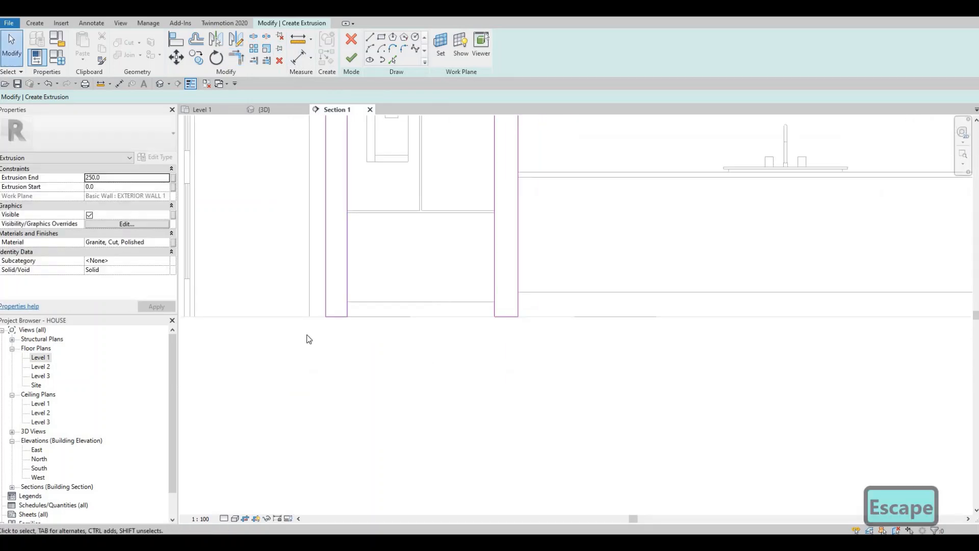
pyautogui.scroll(-2, 334, 265)
pyautogui.moveTo(339, 257); pyautogui.dragTo(354, 317, button='middle')
pyautogui.scroll(1, 380, 316)
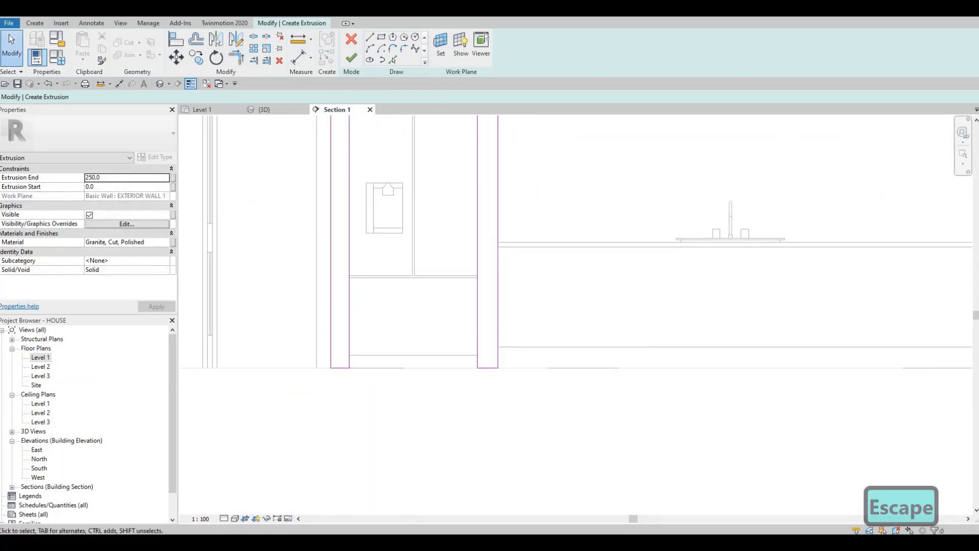
pyautogui.click(163, 243)
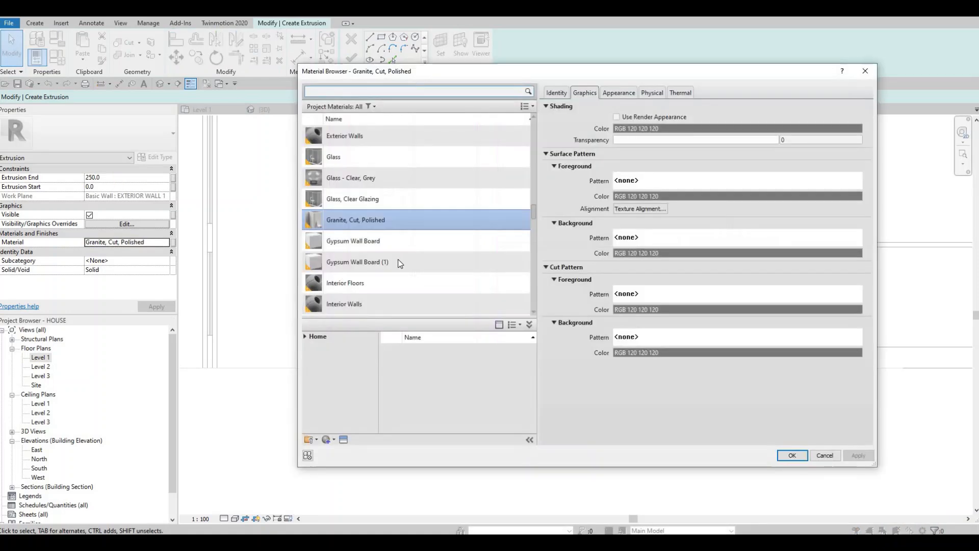
pyautogui.click(305, 337)
pyautogui.click(309, 356)
pyautogui.scroll(-4, 329, 400)
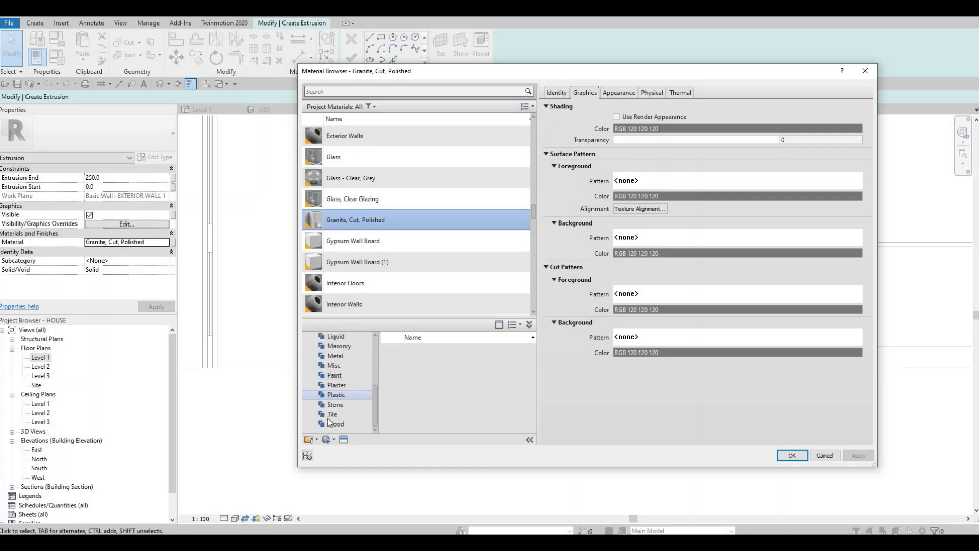
pyautogui.click(365, 366)
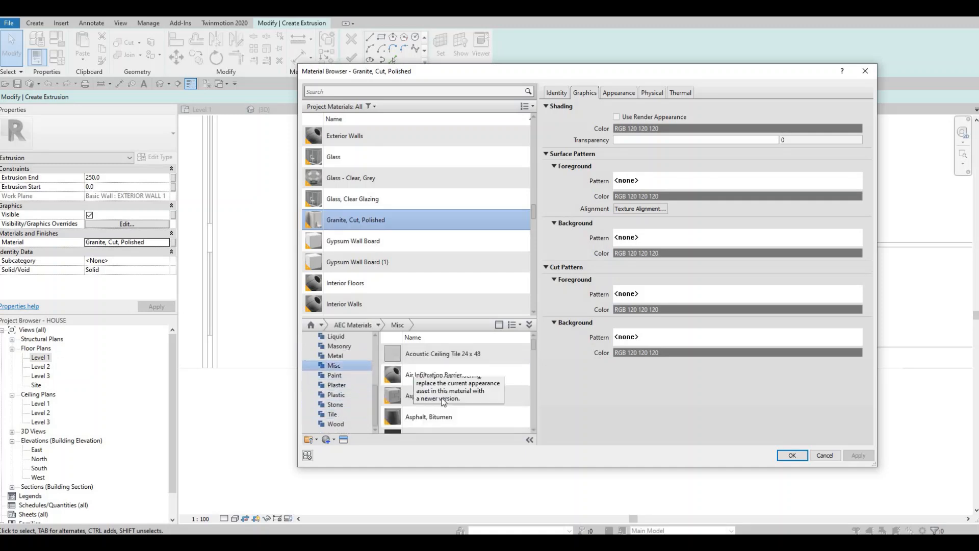
pyautogui.scroll(-5, 442, 399)
pyautogui.scroll(-2, 442, 400)
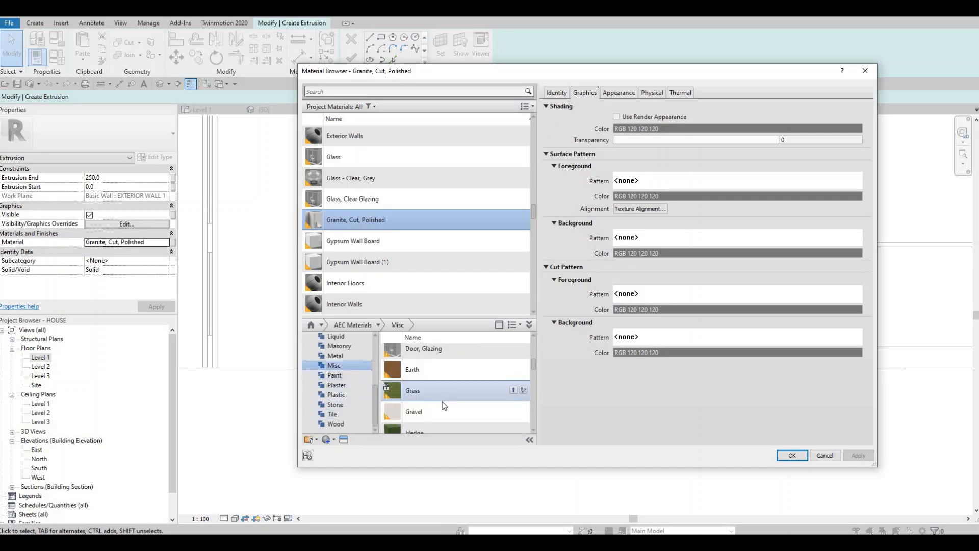
pyautogui.scroll(-3, 442, 402)
pyautogui.scroll(-1, 442, 402)
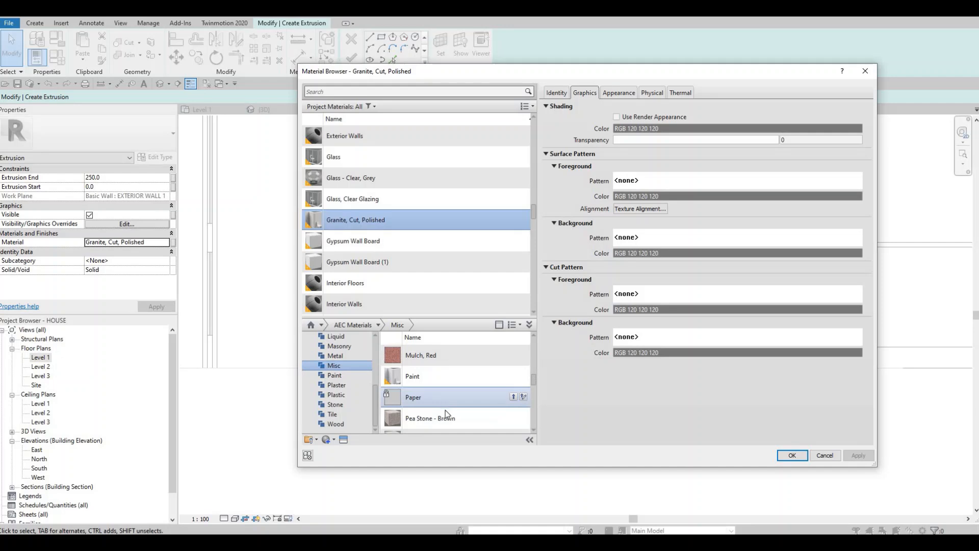
pyautogui.scroll(-2, 445, 410)
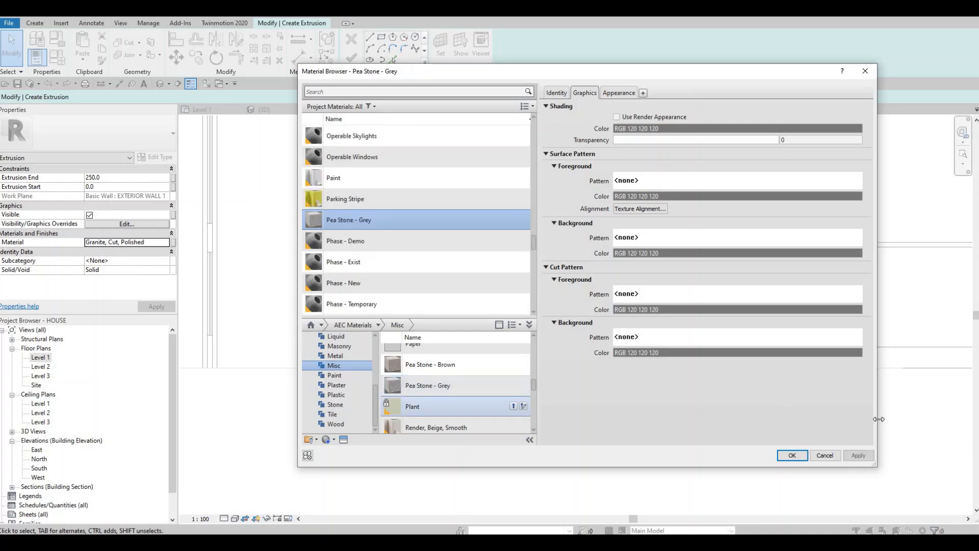
pyautogui.click(792, 455)
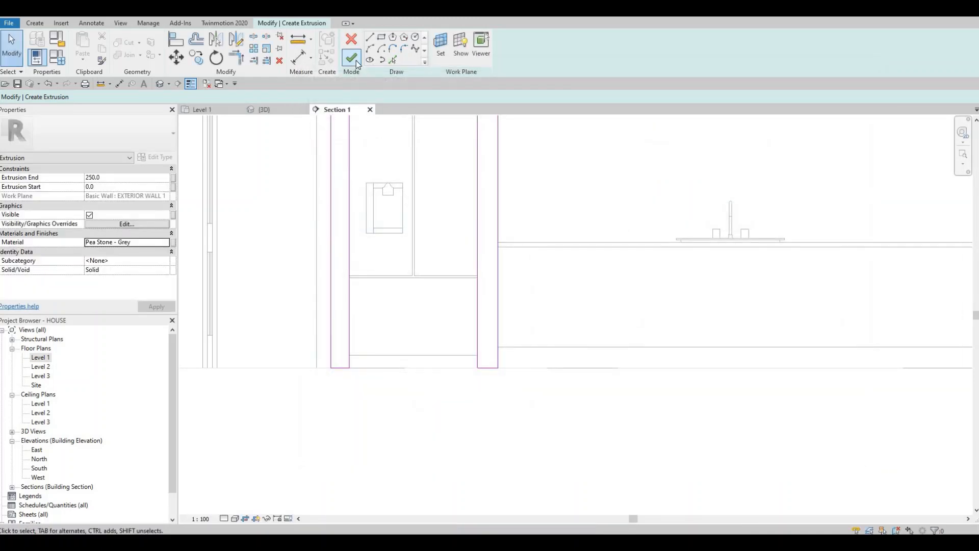
# Step: Finish the surround's extrusion sketch and show the refrigerator surround in the default 3D view
pyautogui.click(355, 60)
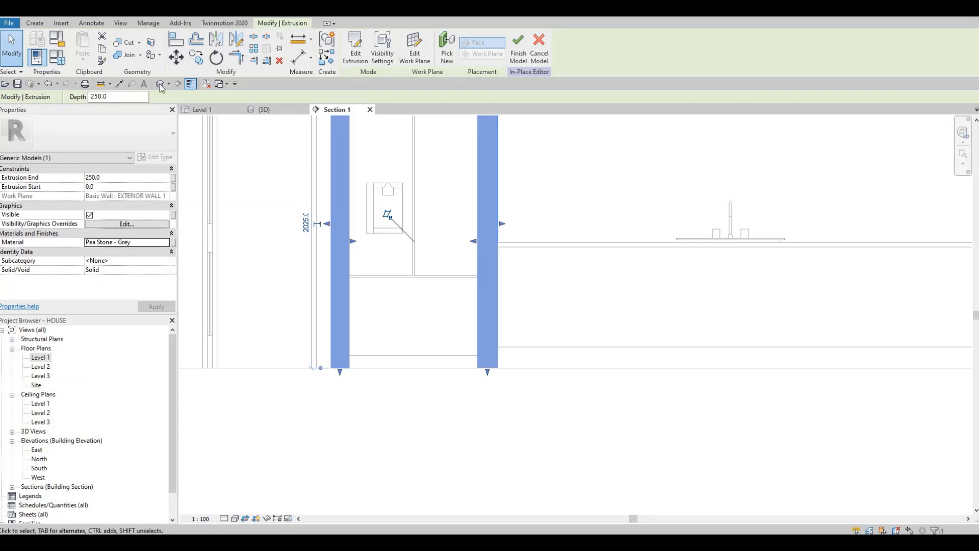
pyautogui.keyDown('shift'); pyautogui.moveTo(371, 349); pyautogui.dragTo(352, 192, button='middle'); pyautogui.keyUp('shift')
pyautogui.click(350, 189)
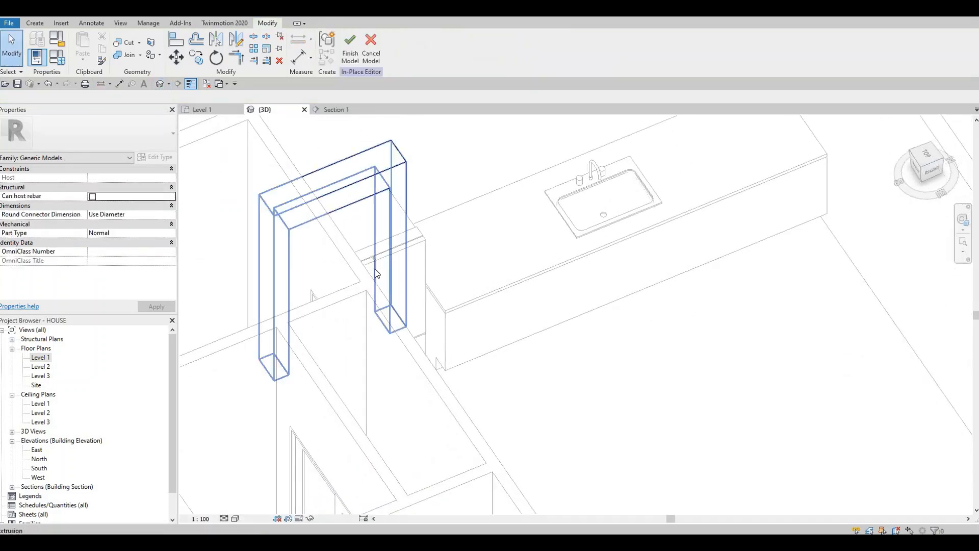
# Step: Stretch the refrigerator surround's front face outward from the wall to an extrusion depth of about 799 mm
pyautogui.moveTo(344, 277); pyautogui.dragTo(399, 324)
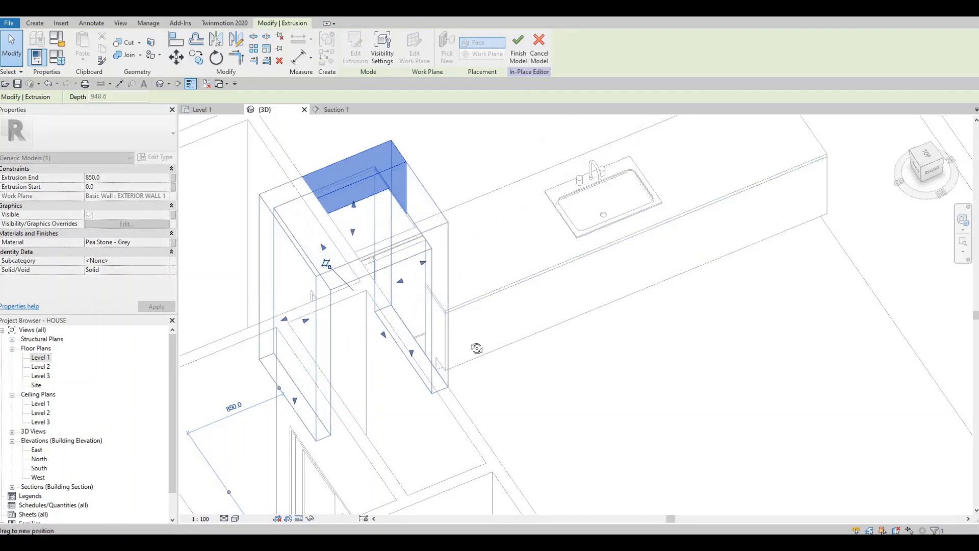
pyautogui.keyDown('shift'); pyautogui.moveTo(360, 342); pyautogui.dragTo(277, 339, button='middle'); pyautogui.keyUp('shift')
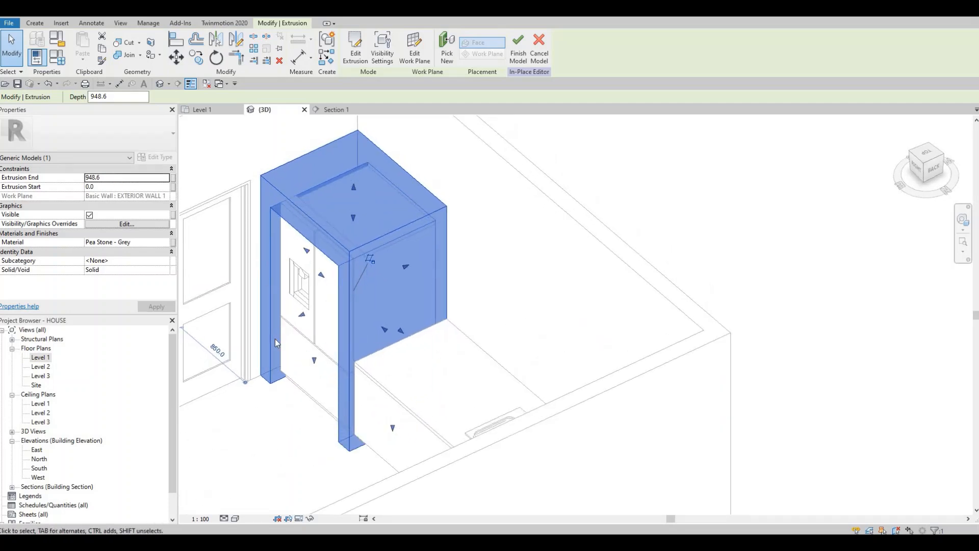
pyautogui.moveTo(303, 315); pyautogui.dragTo(349, 359)
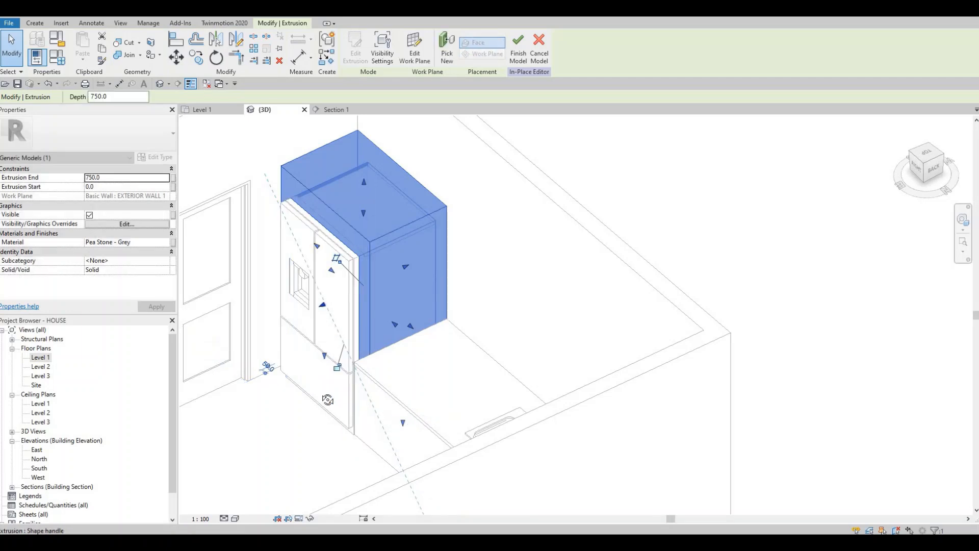
pyautogui.keyDown('shift'); pyautogui.moveTo(343, 331); pyautogui.dragTo(318, 315, button='middle'); pyautogui.keyUp('shift')
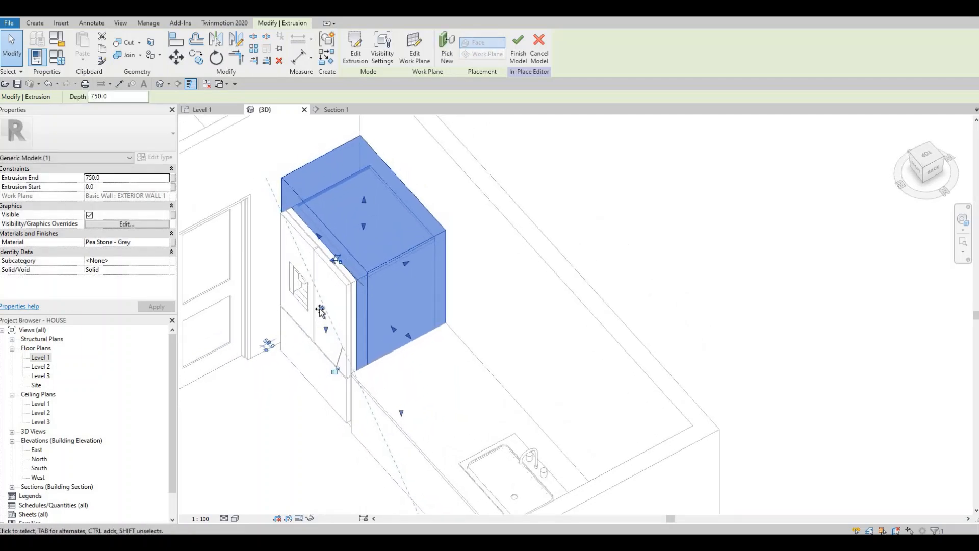
pyautogui.moveTo(320, 311); pyautogui.dragTo(317, 313)
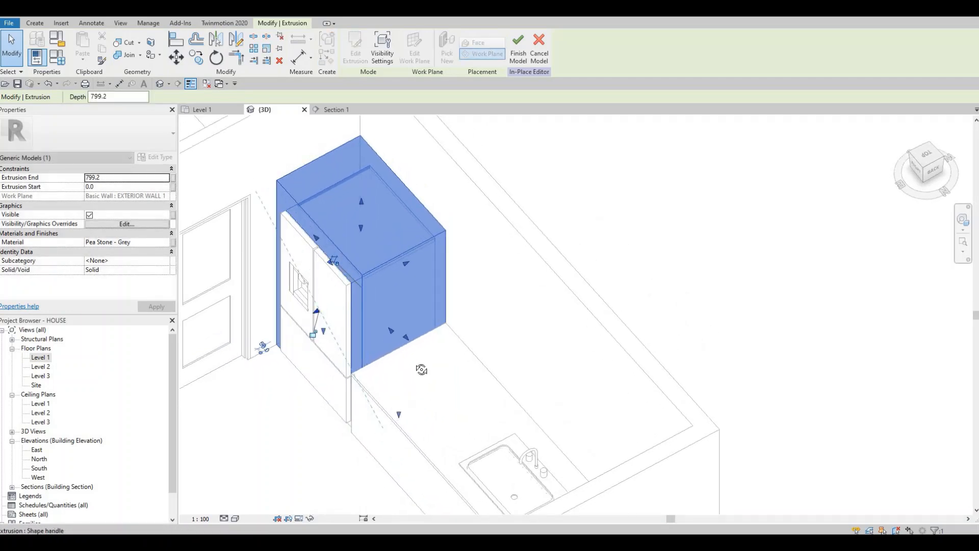
# Step: Finish the in-place model of the refrigerator surround
pyautogui.keyDown('shift'); pyautogui.moveTo(430, 381); pyautogui.dragTo(387, 262, button='middle'); pyautogui.keyUp('shift')
pyautogui.scroll(3, 452, 411)
pyautogui.scroll(2, 387, 261)
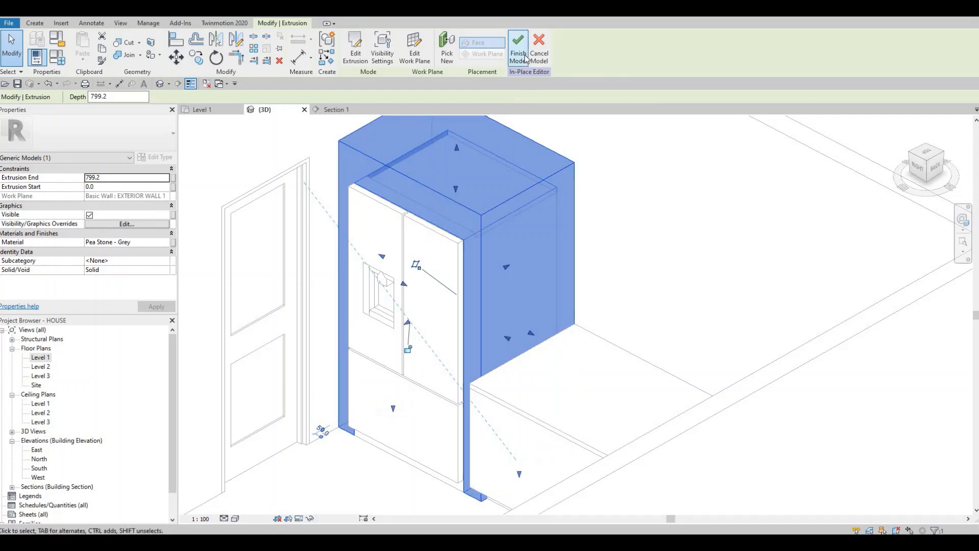
pyautogui.click(526, 57)
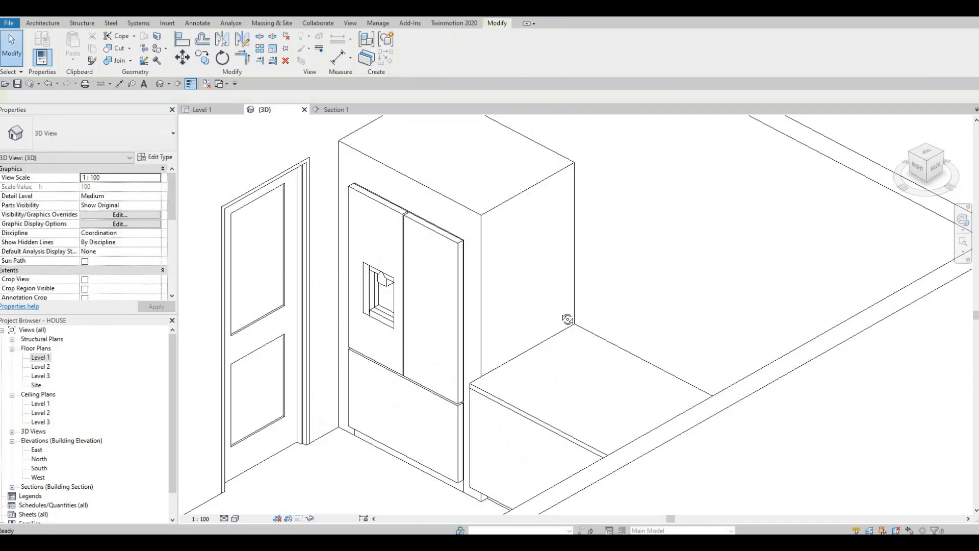
# Step: Lower the refrigerator surround's top face and align it with the top of the wall behind it
pyautogui.keyDown('shift'); pyautogui.moveTo(567, 320); pyautogui.dragTo(473, 270, button='middle'); pyautogui.keyUp('shift')
pyautogui.click(473, 269)
pyautogui.moveTo(463, 253); pyautogui.dragTo(468, 115)
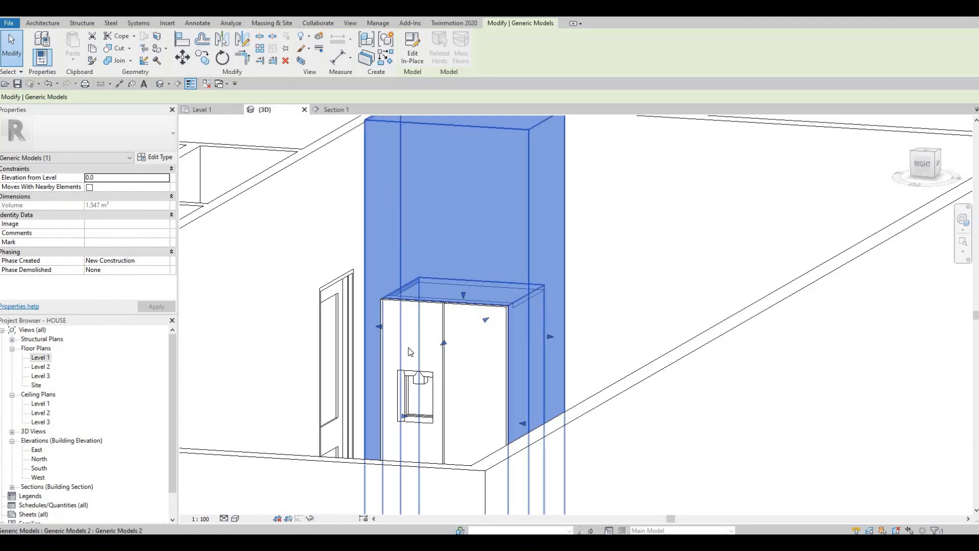
pyautogui.moveTo(384, 189); pyautogui.dragTo(414, 224, button='middle')
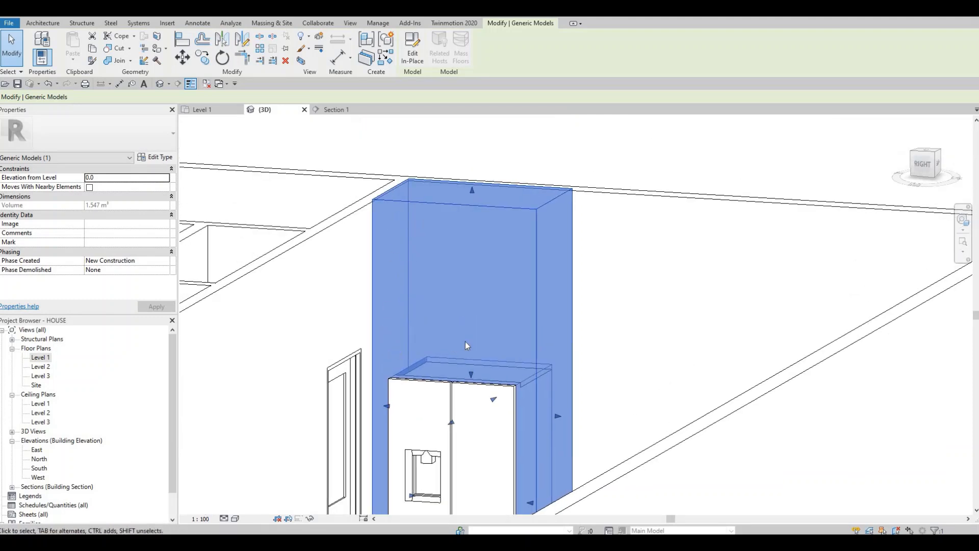
pyautogui.moveTo(474, 213); pyautogui.dragTo(474, 218, button='middle')
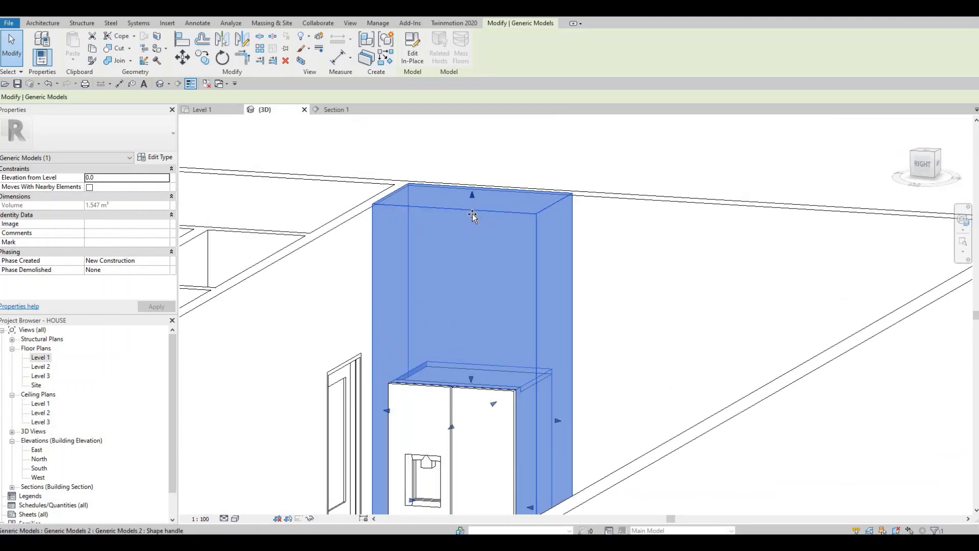
pyautogui.moveTo(473, 196); pyautogui.dragTo(471, 203)
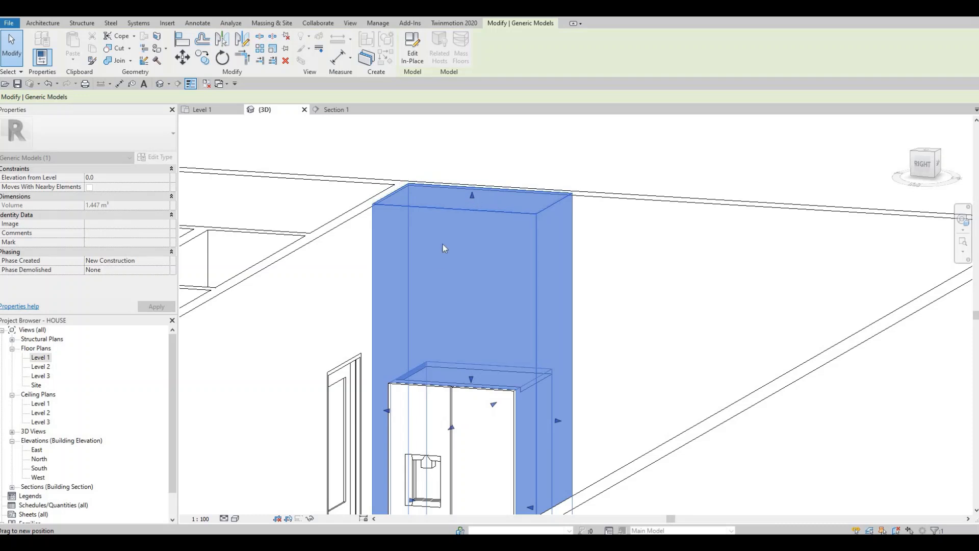
pyautogui.keyDown('shift'); pyautogui.moveTo(417, 330); pyautogui.dragTo(442, 337, button='middle'); pyautogui.keyUp('shift')
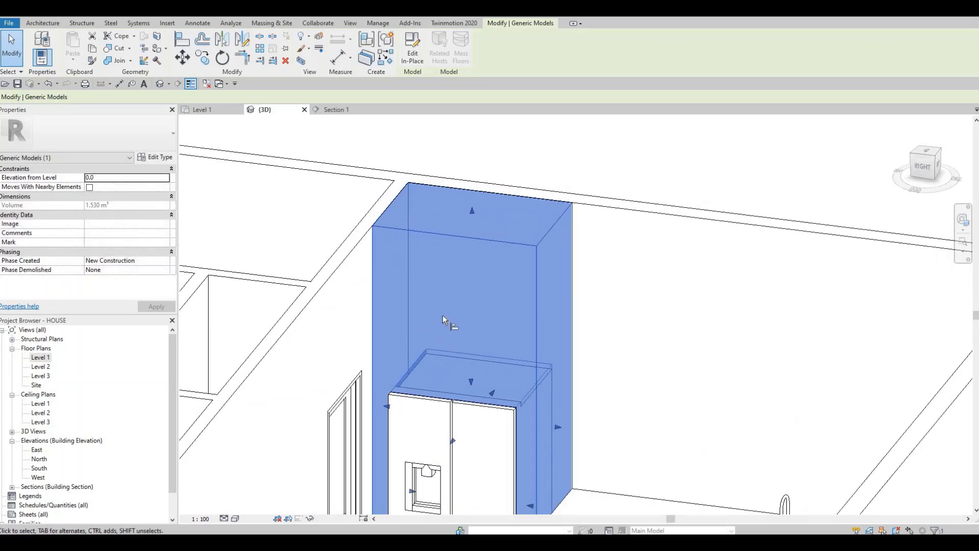
pyautogui.press('a')
pyautogui.press('l')
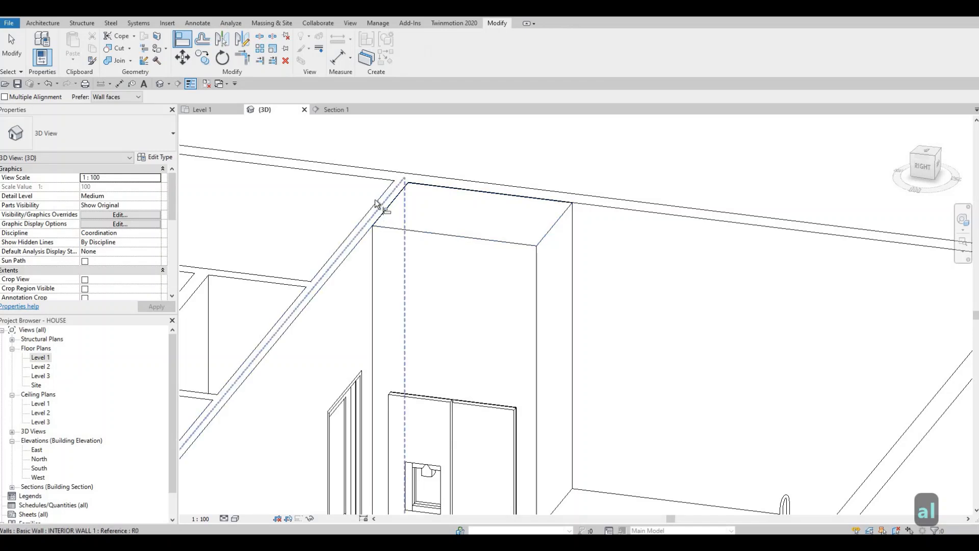
pyautogui.click(421, 196)
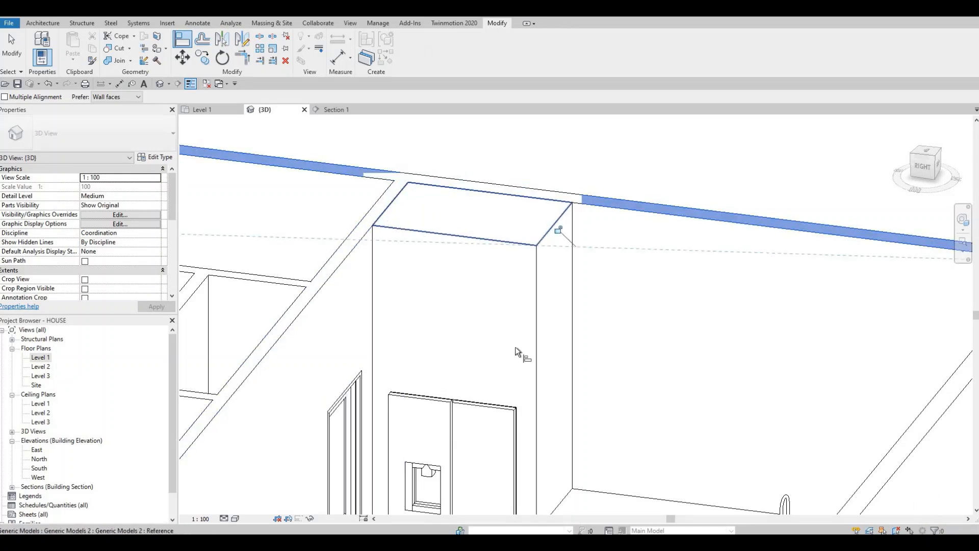
pyautogui.press('Escape')
pyautogui.press('Escape')
# Step: Reopen the refrigerator surround for in-place editing and show it in the Section 1 view
pyautogui.keyDown('shift'); pyautogui.moveTo(514, 301); pyautogui.dragTo(544, 271, button='middle'); pyautogui.keyUp('shift')
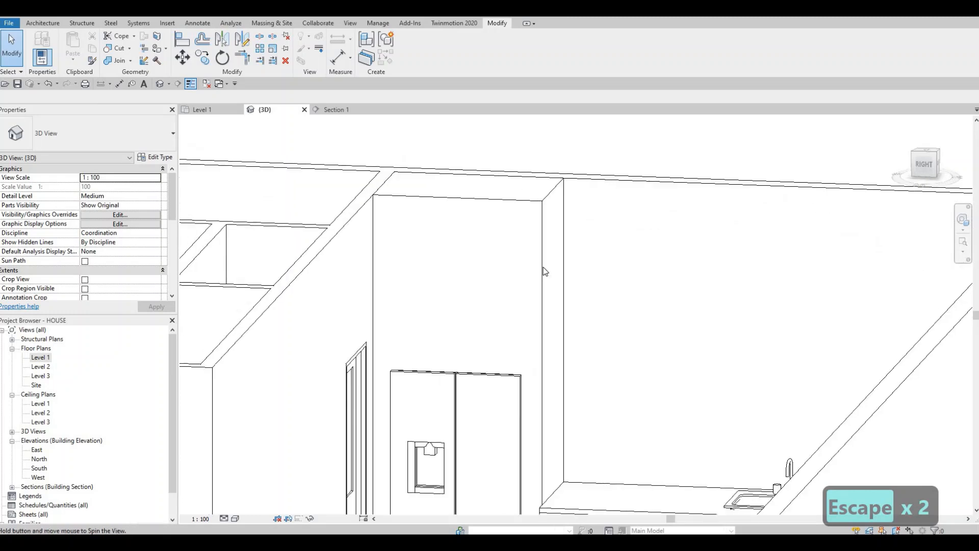
pyautogui.click(544, 271)
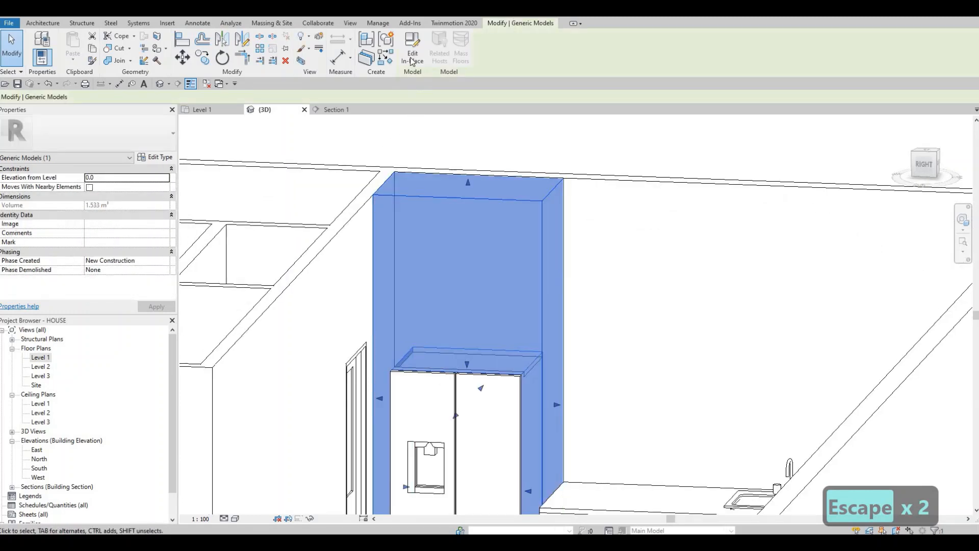
pyautogui.doubleClick(377, 299)
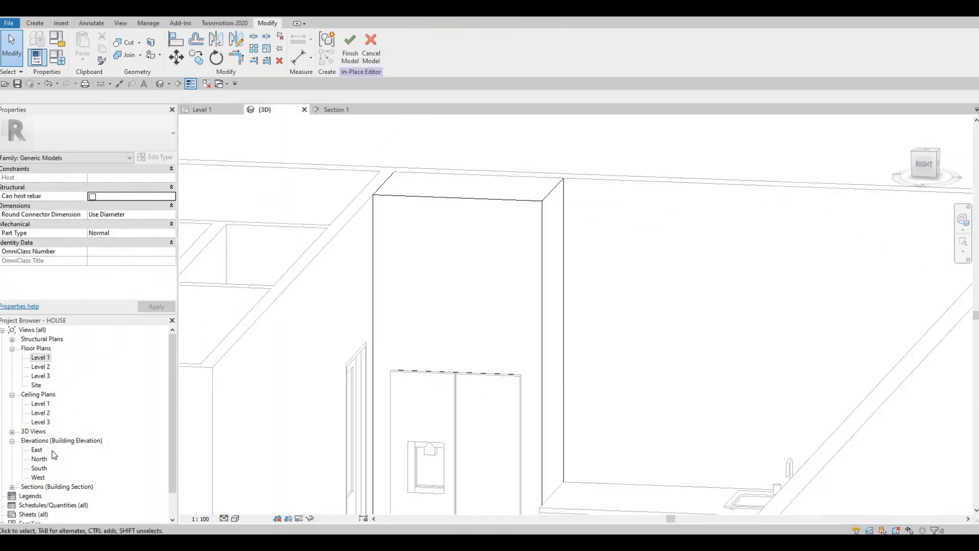
pyautogui.scroll(-2, 24, 478)
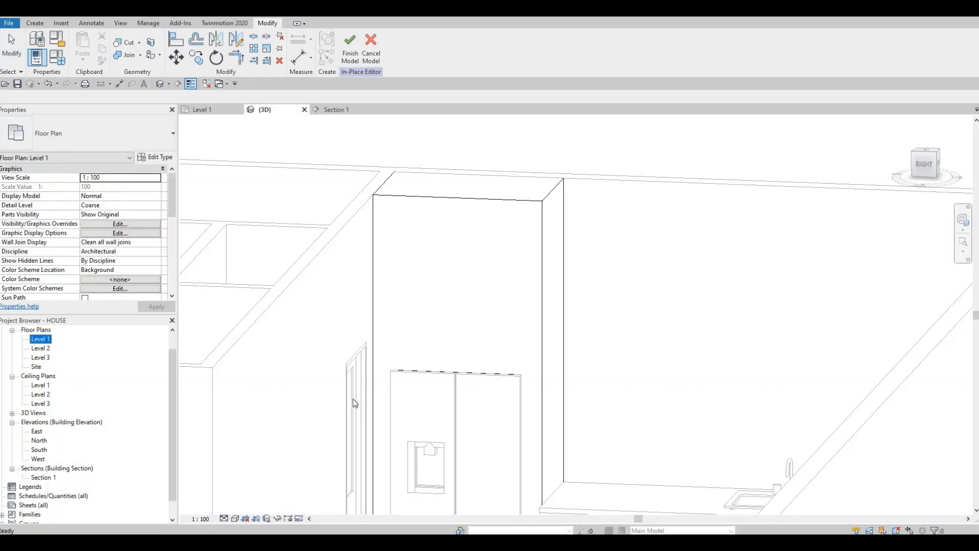
pyautogui.moveTo(386, 372); pyautogui.dragTo(374, 504, button='middle')
pyautogui.scroll(-1, 355, 242)
pyautogui.moveTo(350, 130); pyautogui.dragTo(346, 246, button='middle')
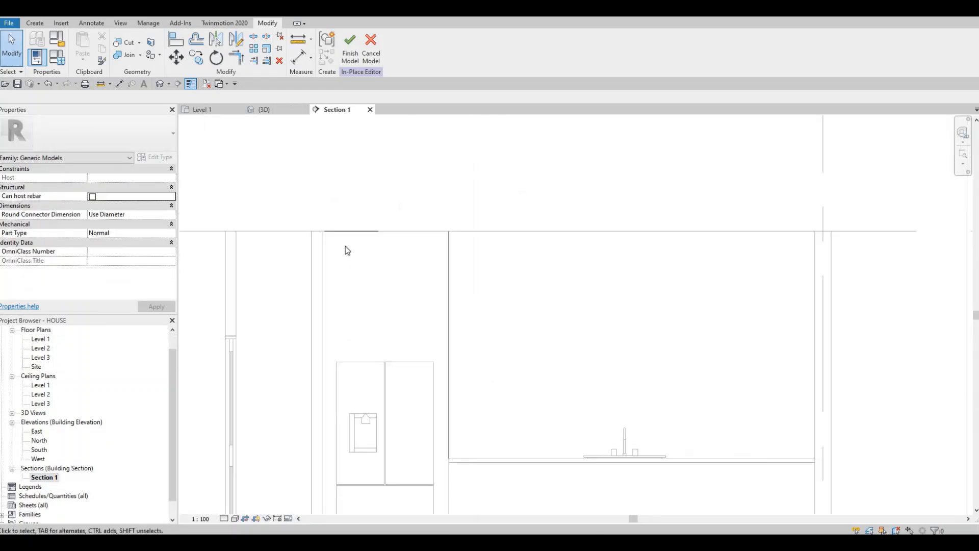
pyautogui.scroll(1, 458, 281)
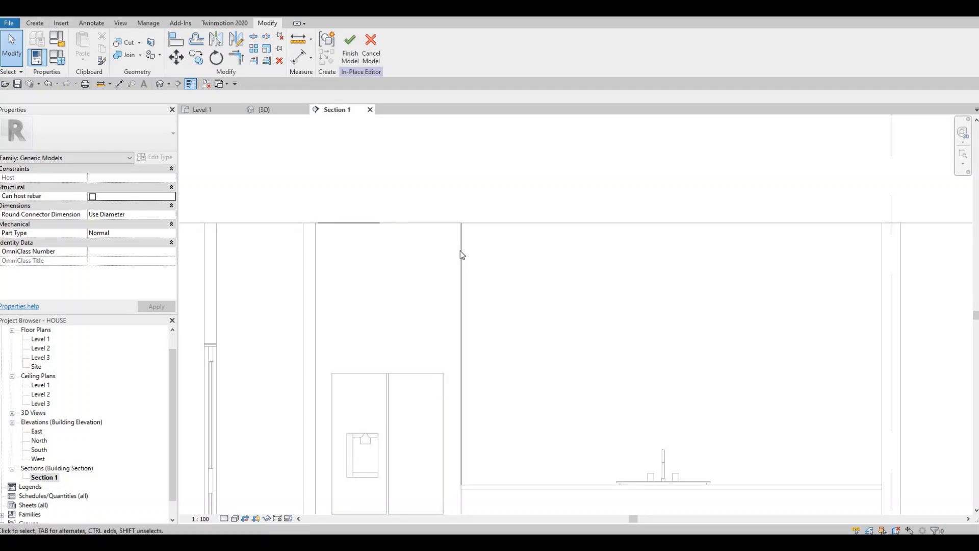
# Step: Start a void extrusion with the front face of the refrigerator surround picked as its work plane
pyautogui.click(398, 213)
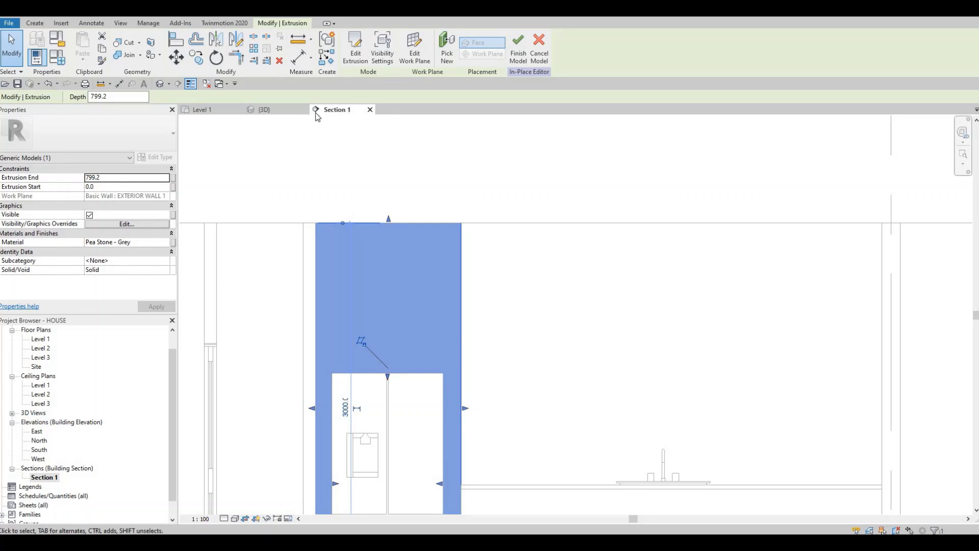
pyautogui.click(34, 23)
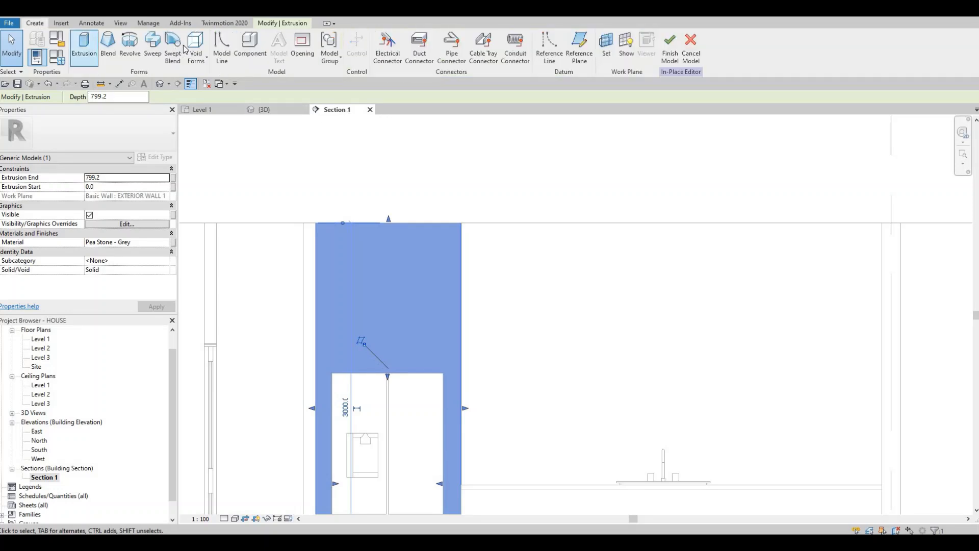
pyautogui.click(198, 57)
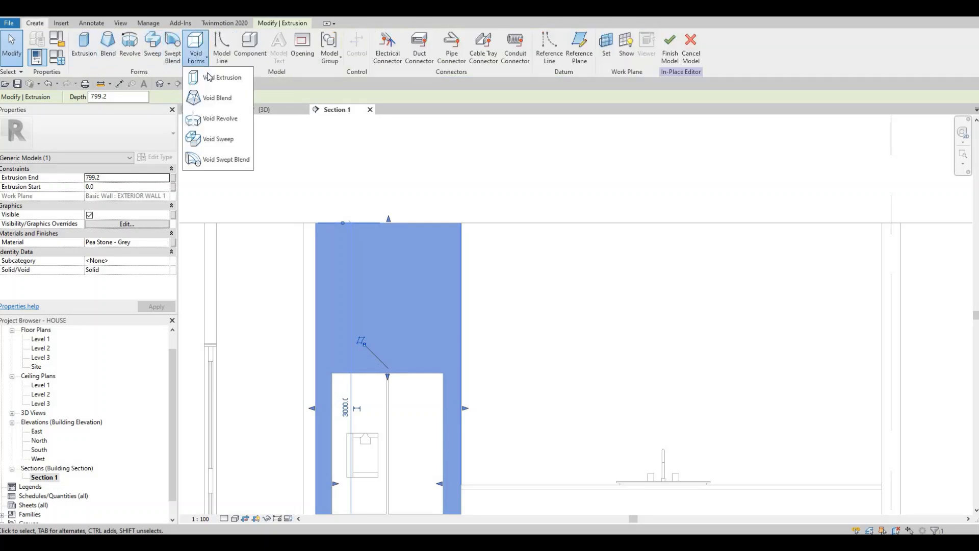
pyautogui.click(209, 75)
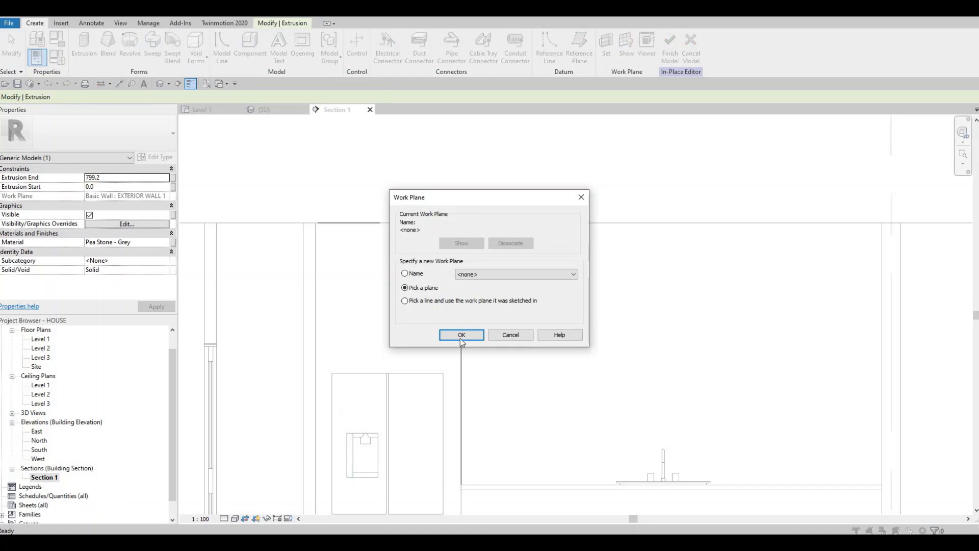
pyautogui.click(462, 335)
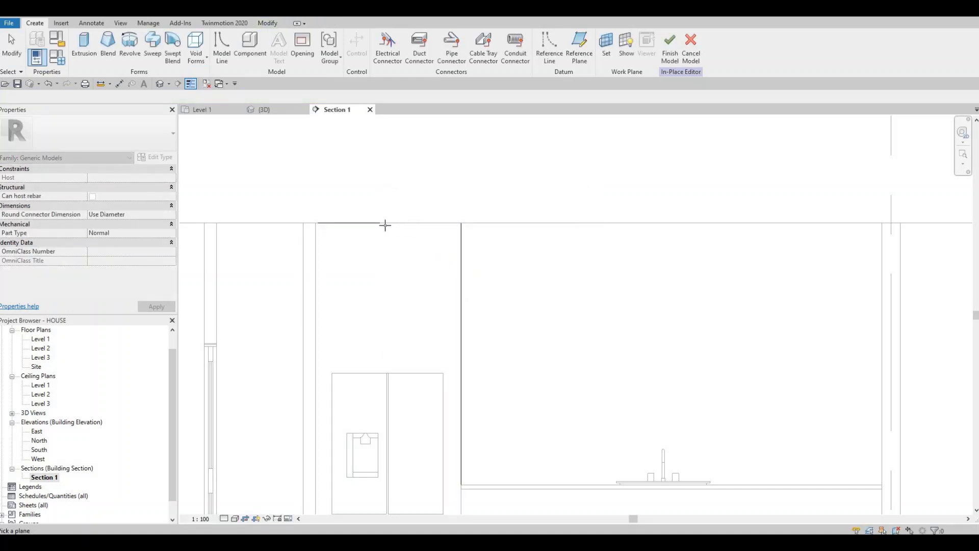
pyautogui.click(367, 257)
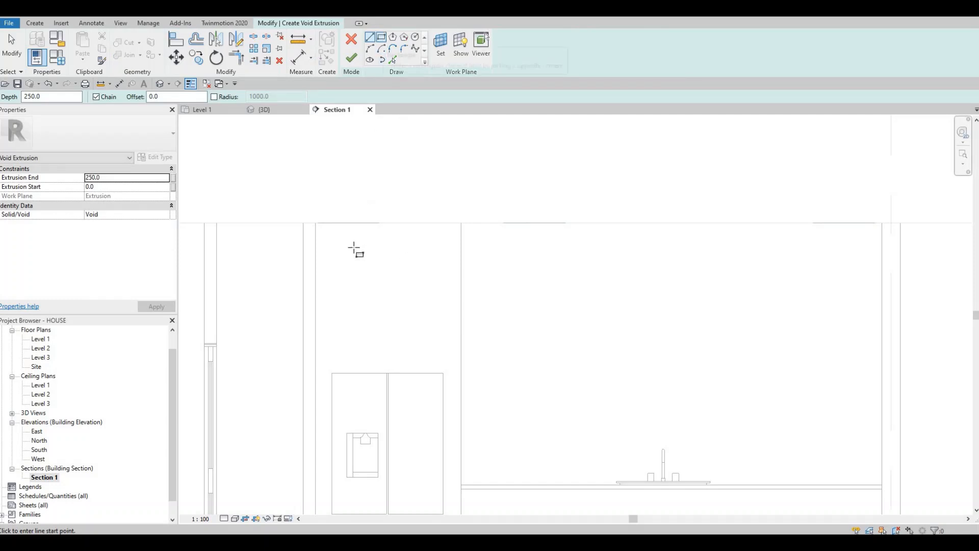
# Step: Sketch a rectangle about 800 mm wide and 280 mm high on the surround above the refrigerator
pyautogui.click(338, 244)
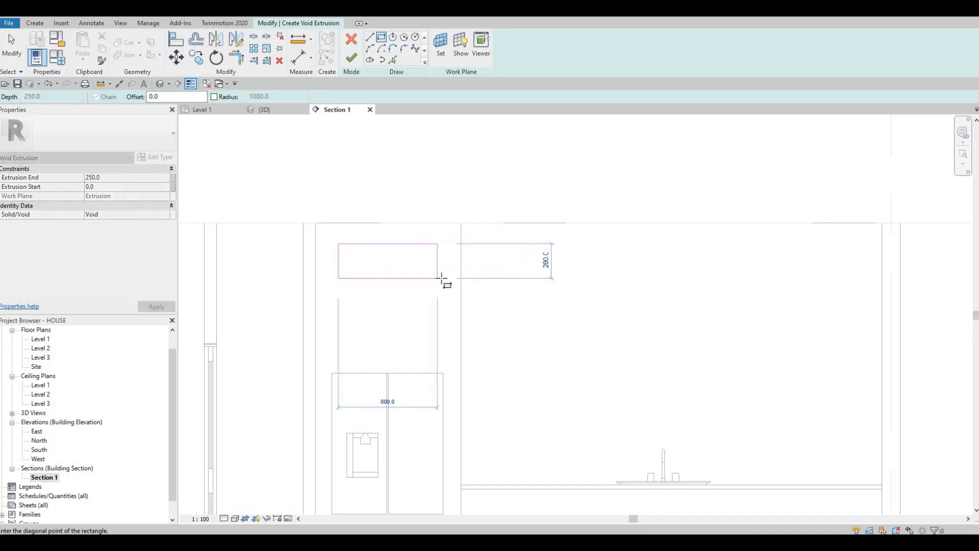
pyautogui.click(440, 288)
pyautogui.press('Escape')
pyautogui.press('Escape')
pyautogui.press('Escape')
pyautogui.scroll(1, 431, 312)
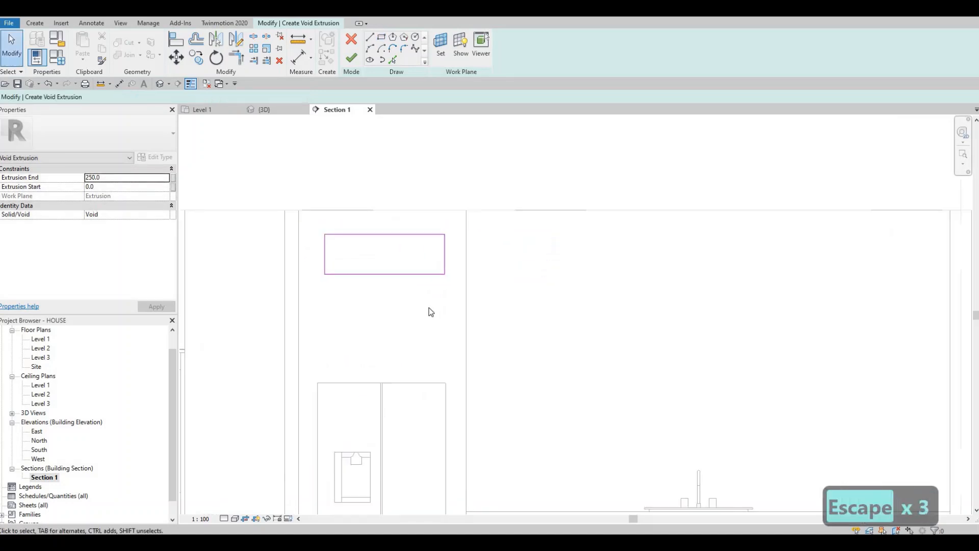
# Step: Align the void rectangle's two vertical edges with the left and right sides of the refrigerator
pyautogui.press('a')
pyautogui.press('l')
pyautogui.click(319, 400)
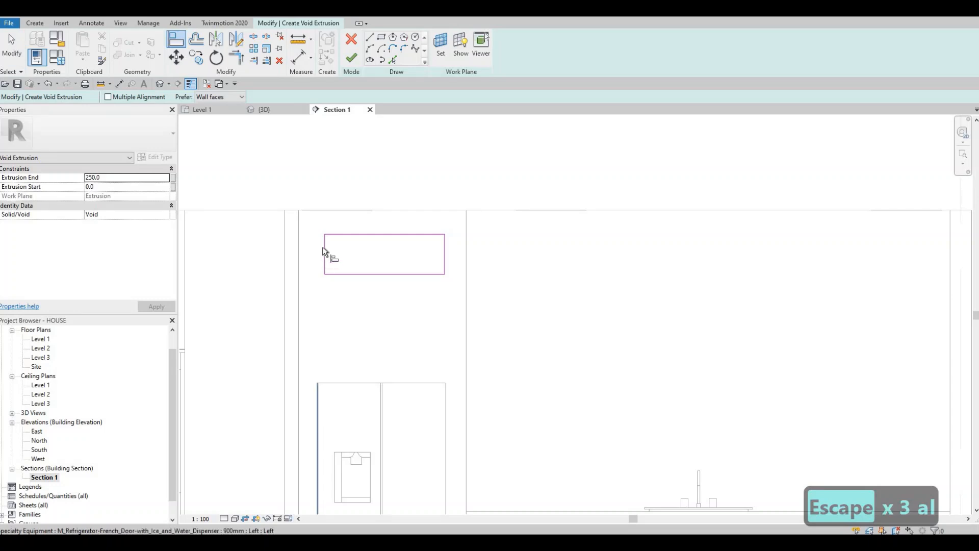
pyautogui.click(446, 405)
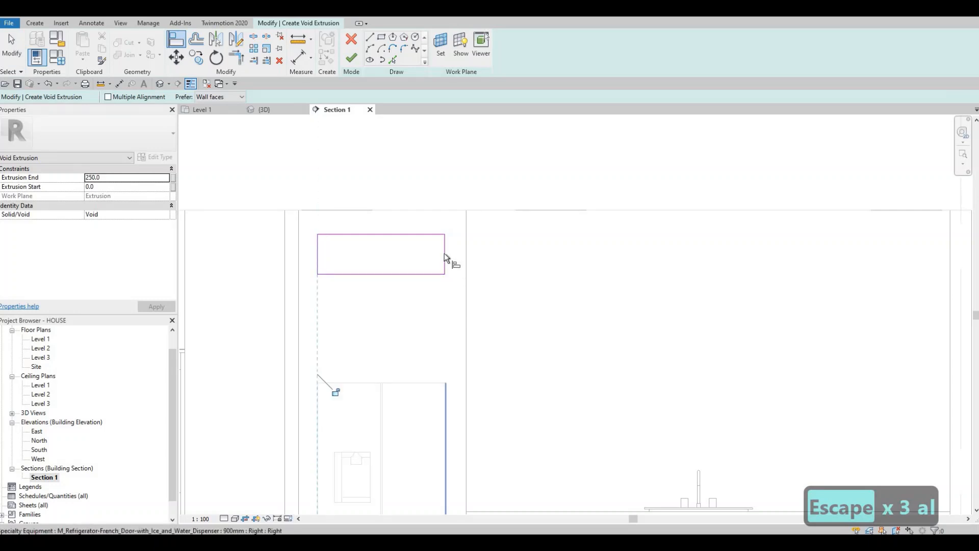
pyautogui.click(445, 254)
pyautogui.press('Escape')
pyautogui.press('Escape')
pyautogui.press('Escape')
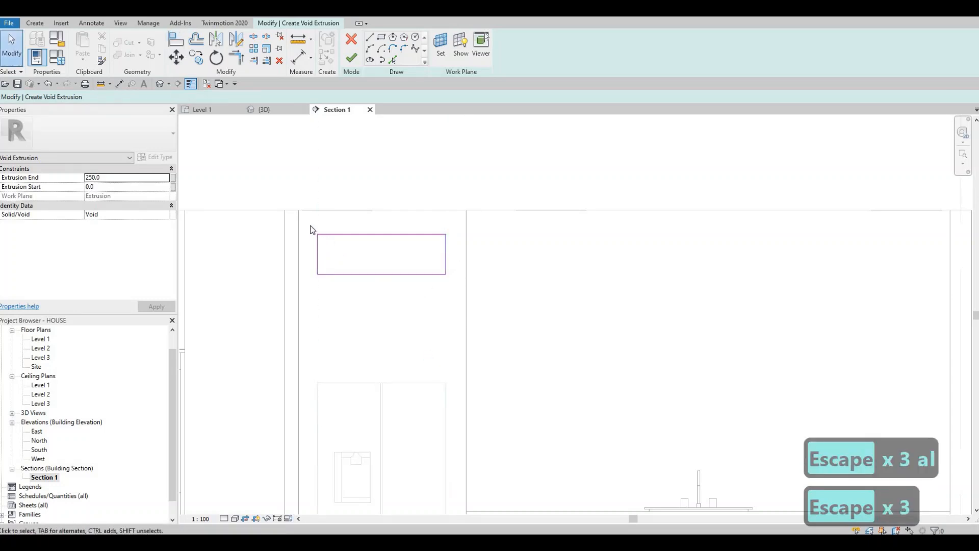
# Step: Copy the void rectangle straight down by about half a metre, placing the copy above the refrigerator
pyautogui.moveTo(310, 225); pyautogui.dragTo(468, 289)
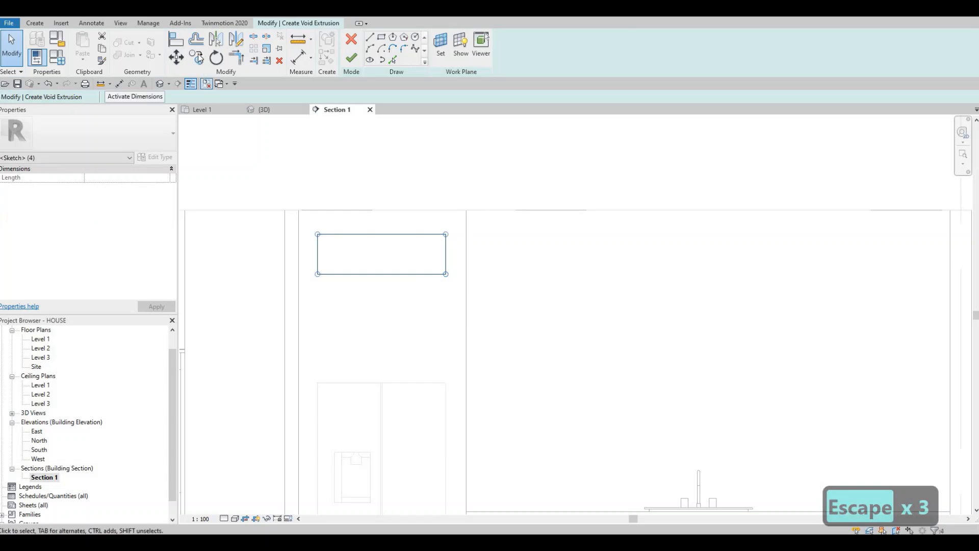
pyautogui.click(318, 257)
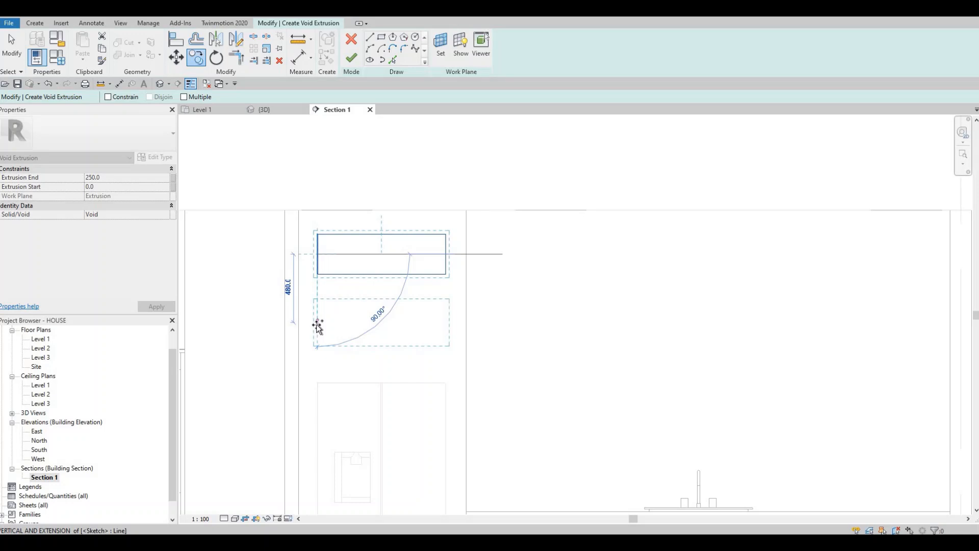
pyautogui.click(317, 329)
pyautogui.press('Escape')
pyautogui.press('Escape')
pyautogui.press('Escape')
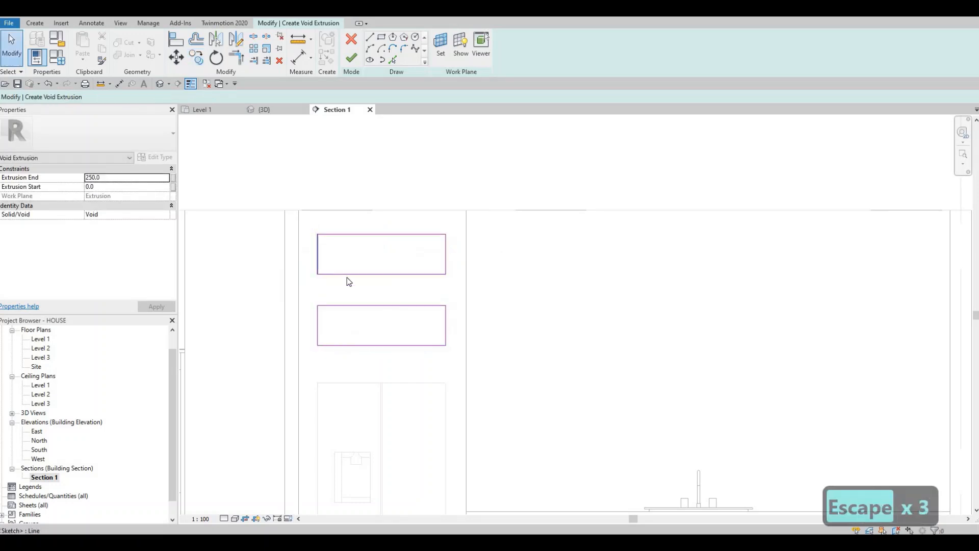
# Step: Nudge both void rectangles slightly downward together in four small increments
pyautogui.moveTo(309, 220); pyautogui.dragTo(457, 363)
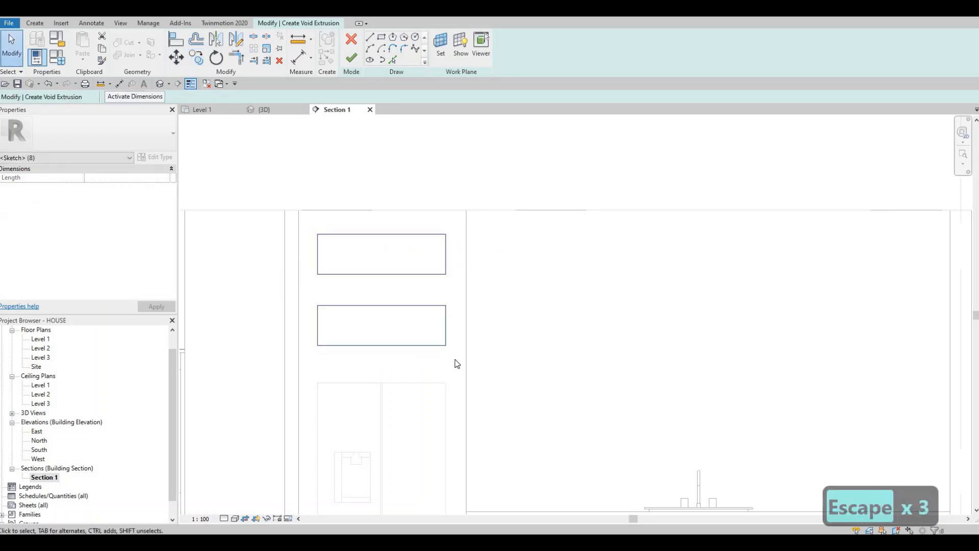
pyautogui.press('Down')
pyautogui.press('Down')
pyautogui.press('Down')
pyautogui.press('Down')
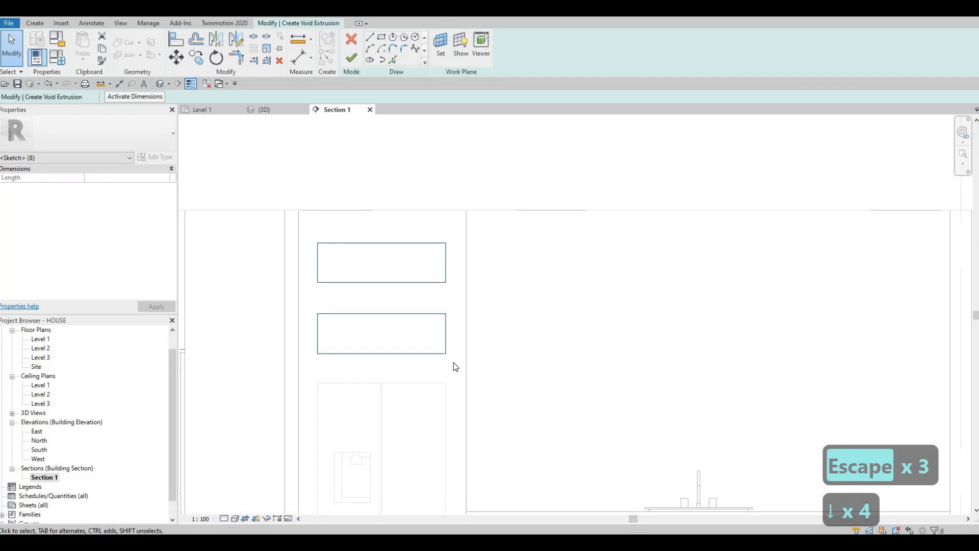
pyautogui.press('Escape')
pyautogui.press('Escape')
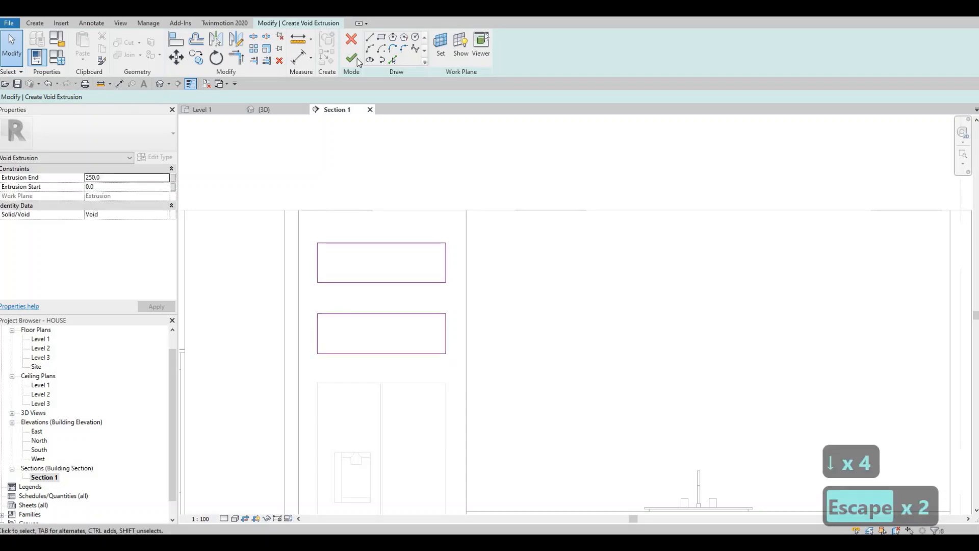
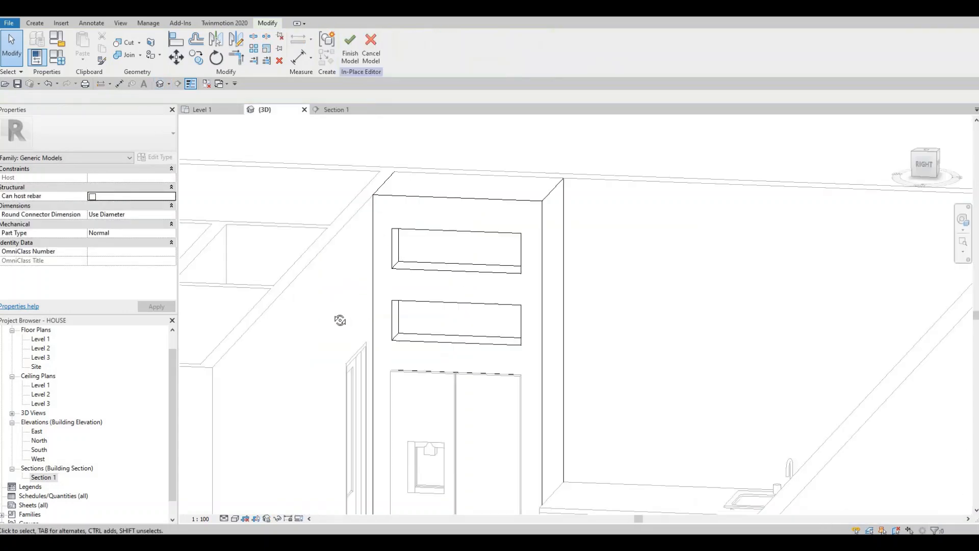
# Step: Extend the two void openings above the refrigerator to a depth of about 455 mm and finish the in-place surround
pyautogui.keyDown('shift'); pyautogui.moveTo(428, 285); pyautogui.dragTo(390, 266, button='middle'); pyautogui.keyUp('shift')
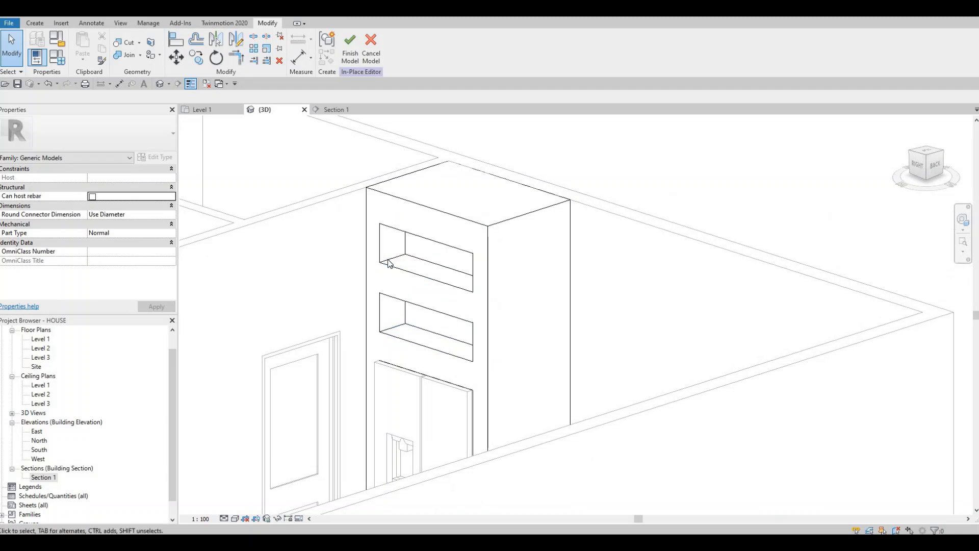
pyautogui.click(389, 251)
pyautogui.scroll(2, 464, 278)
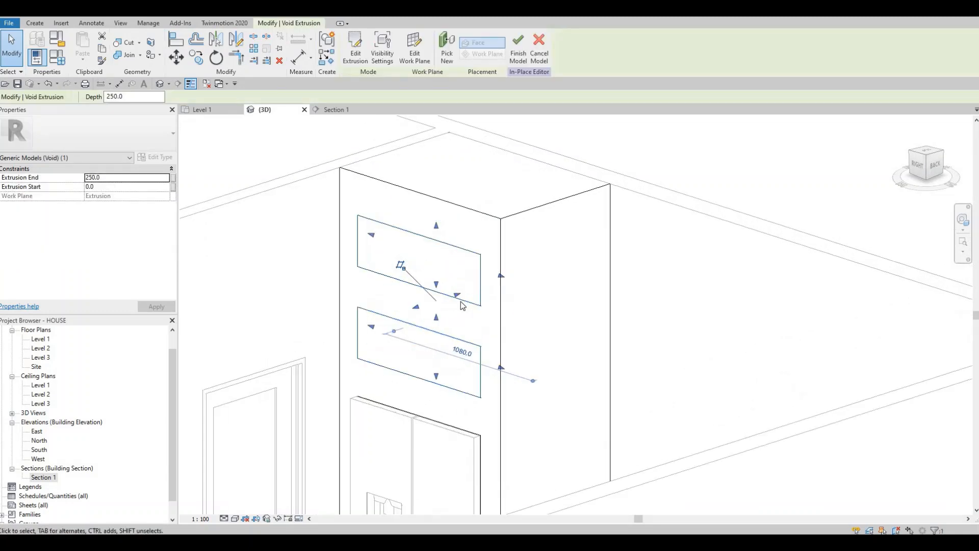
pyautogui.moveTo(463, 300); pyautogui.dragTo(566, 349)
pyautogui.keyDown('shift'); pyautogui.moveTo(566, 348); pyautogui.dragTo(207, 128, button='middle'); pyautogui.keyUp('shift')
pyautogui.keyDown('shift'); pyautogui.moveTo(433, 290); pyautogui.dragTo(386, 109, button='middle'); pyautogui.keyUp('shift')
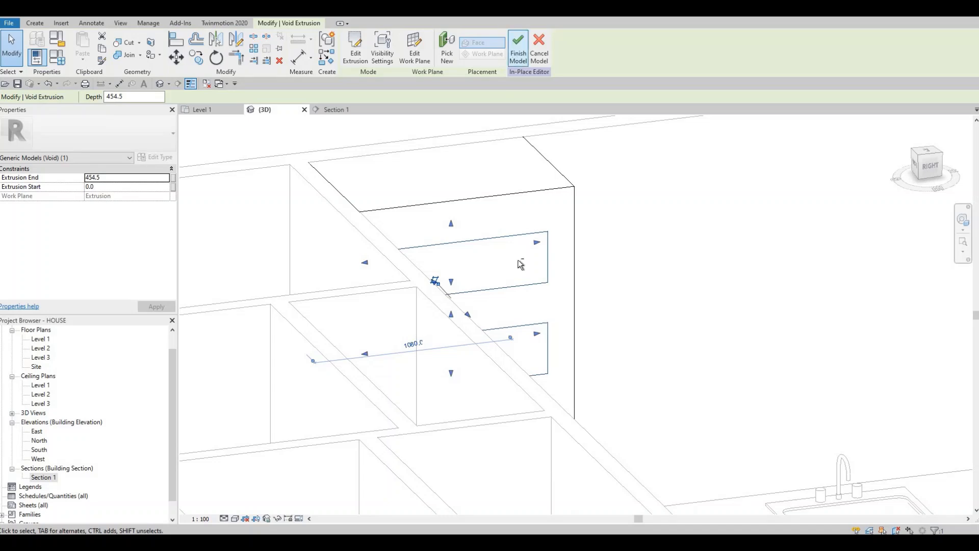
pyautogui.keyDown('shift'); pyautogui.moveTo(422, 241); pyautogui.dragTo(222, 293, button='middle'); pyautogui.keyUp('shift')
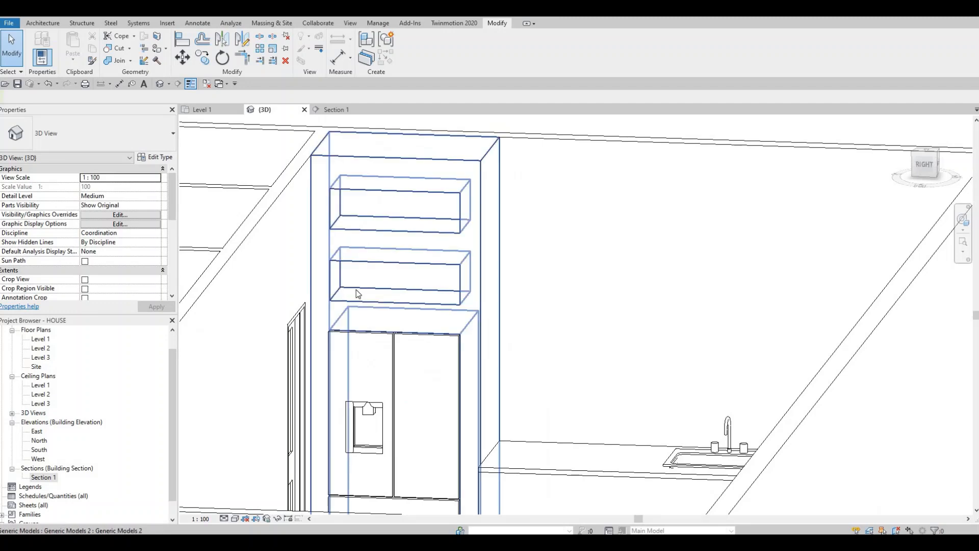
# Step: Examine the recessed openings above the refrigerator and the adjoining sink counter from several angles in 3D
pyautogui.scroll(3, 348, 299)
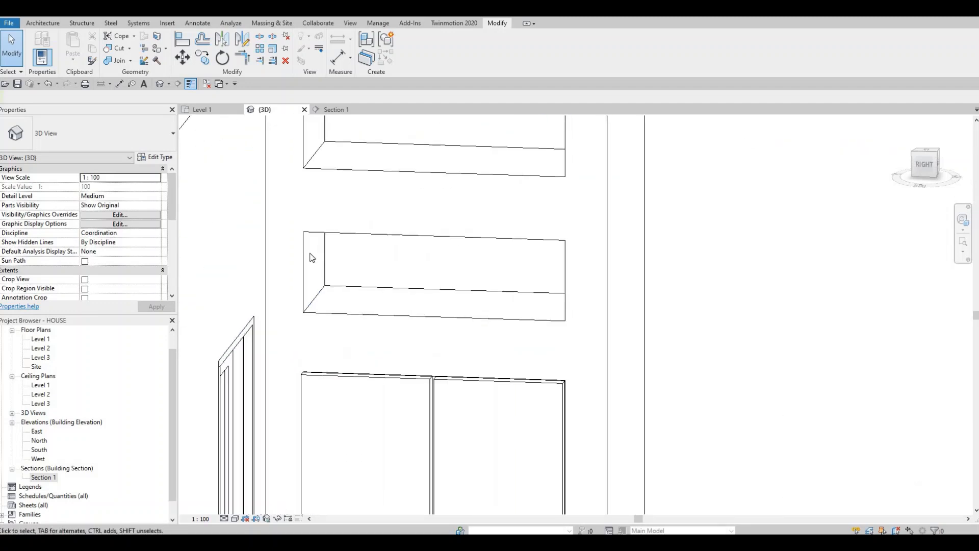
pyautogui.moveTo(416, 273); pyautogui.dragTo(347, 225, button='middle')
pyautogui.scroll(-1, 337, 237)
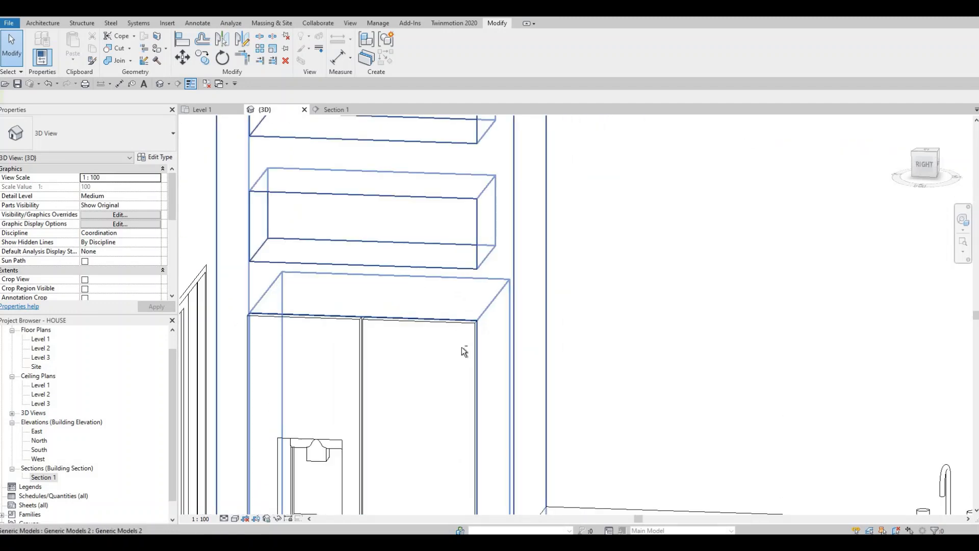
pyautogui.keyDown('shift'); pyautogui.moveTo(462, 349); pyautogui.dragTo(283, 298, button='middle'); pyautogui.keyUp('shift')
pyautogui.scroll(-1, 329, 303)
pyautogui.moveTo(674, 454); pyautogui.dragTo(379, 430, button='middle')
pyautogui.scroll(-2, 380, 366)
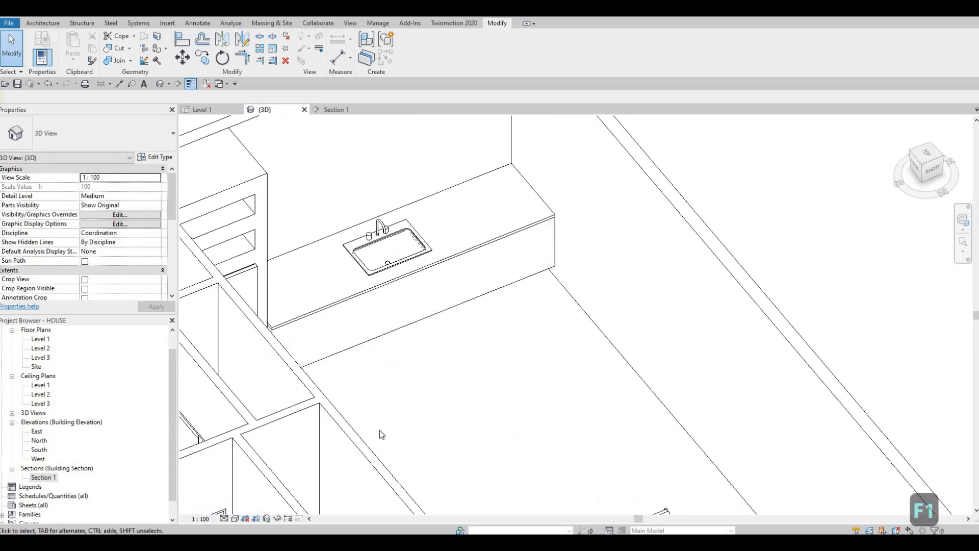
pyautogui.keyDown('shift'); pyautogui.moveTo(408, 400); pyautogui.dragTo(352, 208, button='middle'); pyautogui.keyUp('shift')
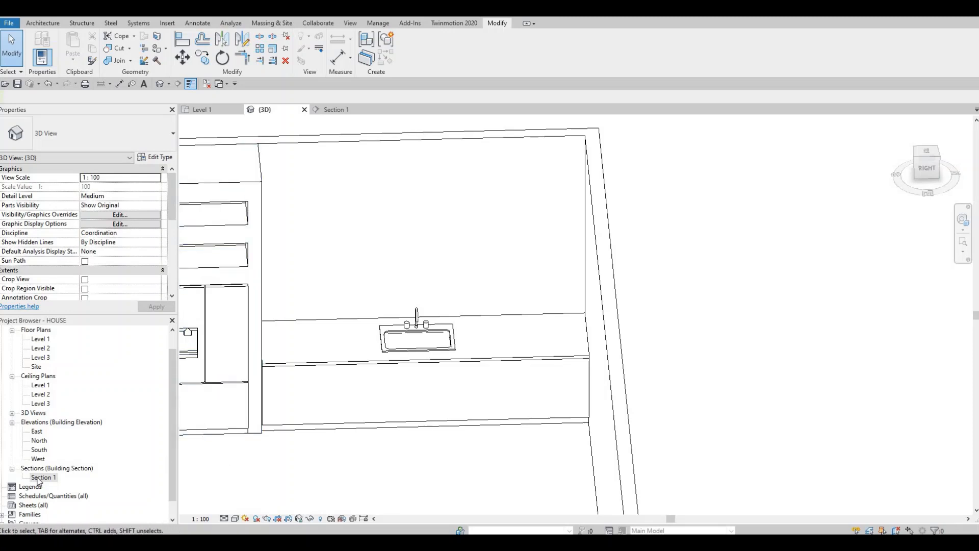
# Step: In the Section 1 view, create a new in-place component in the Generic Models category, keeping the suggested name
pyautogui.moveTo(441, 426); pyautogui.dragTo(322, 344, button='middle')
pyautogui.scroll(-2, 322, 344)
pyautogui.moveTo(452, 280); pyautogui.dragTo(405, 290, button='middle')
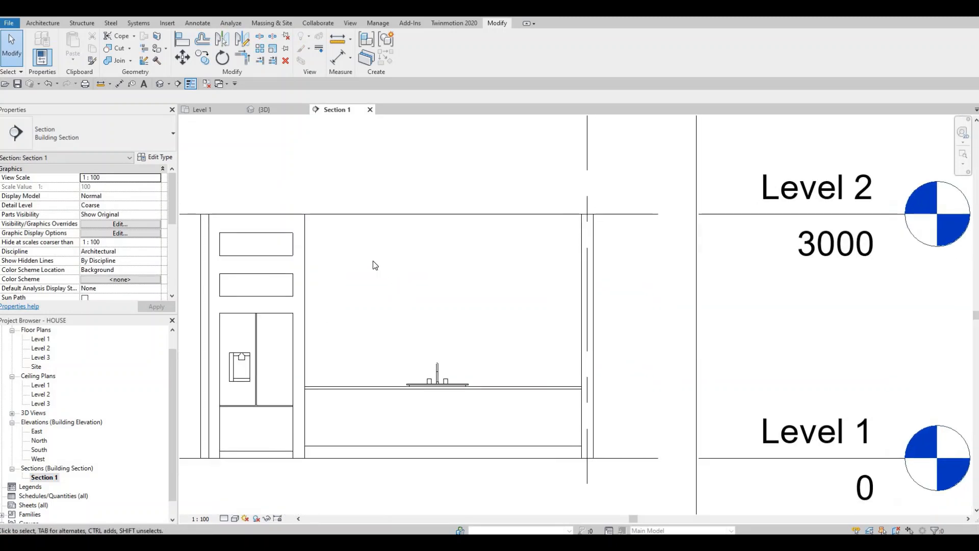
pyautogui.moveTo(407, 235); pyautogui.dragTo(405, 234, button='middle')
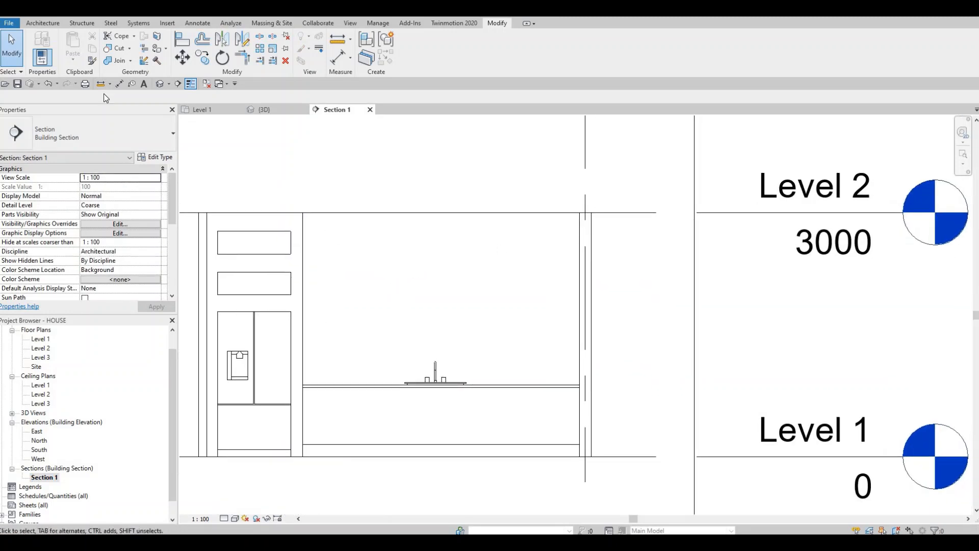
pyautogui.click(41, 24)
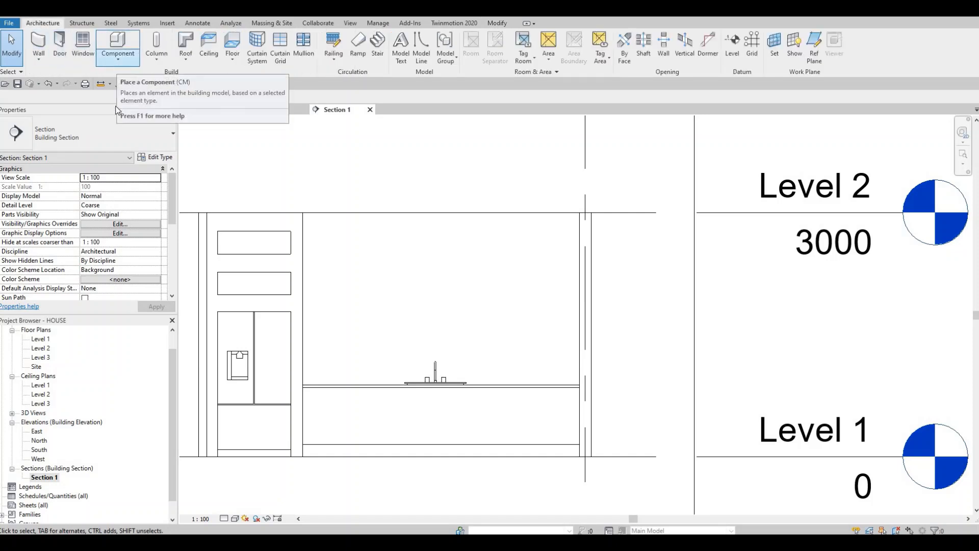
pyautogui.click(117, 62)
pyautogui.click(122, 102)
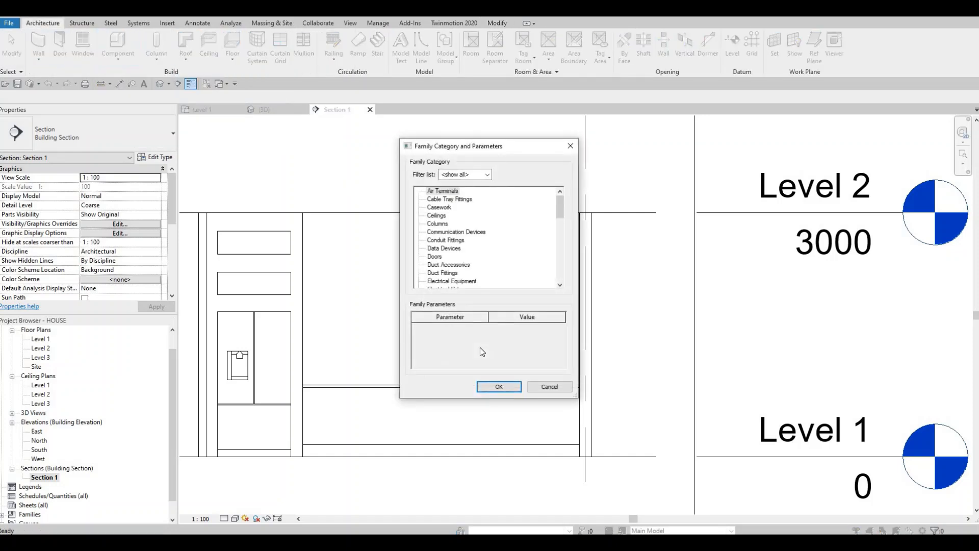
pyautogui.scroll(-4, 485, 260)
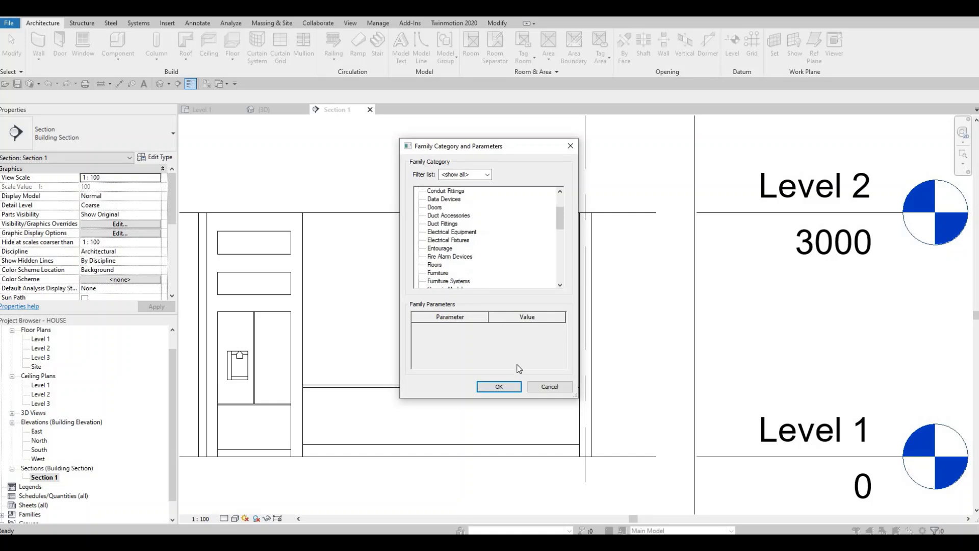
pyautogui.click(499, 386)
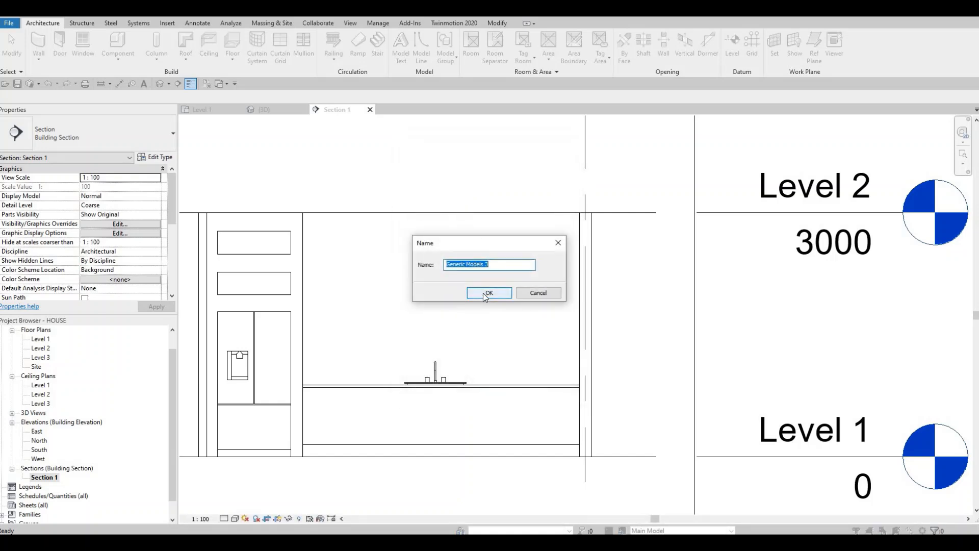
pyautogui.click(483, 293)
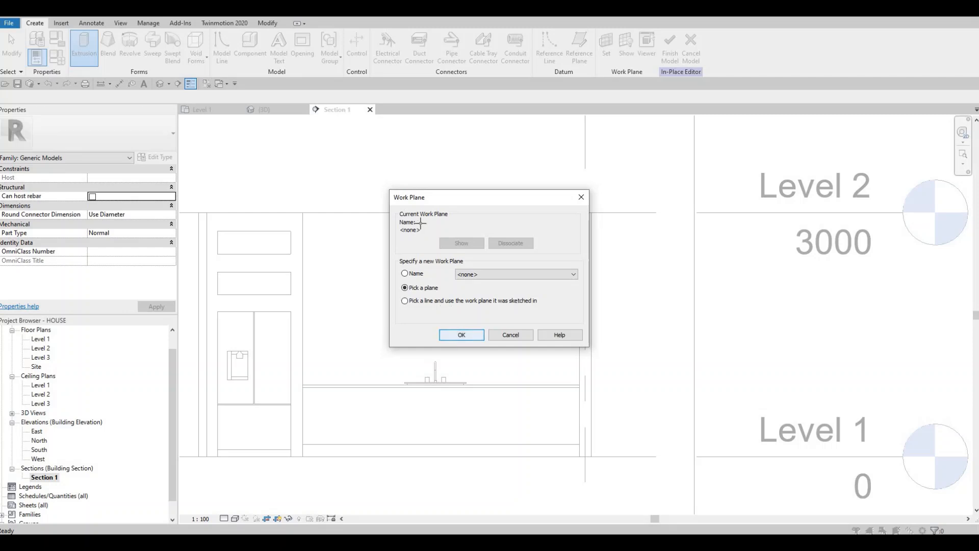
# Step: Start an extrusion on the exterior wall plane and sketch a rectangle about 3400 by 867 mm above the counter, down from Level 2
pyautogui.click(461, 335)
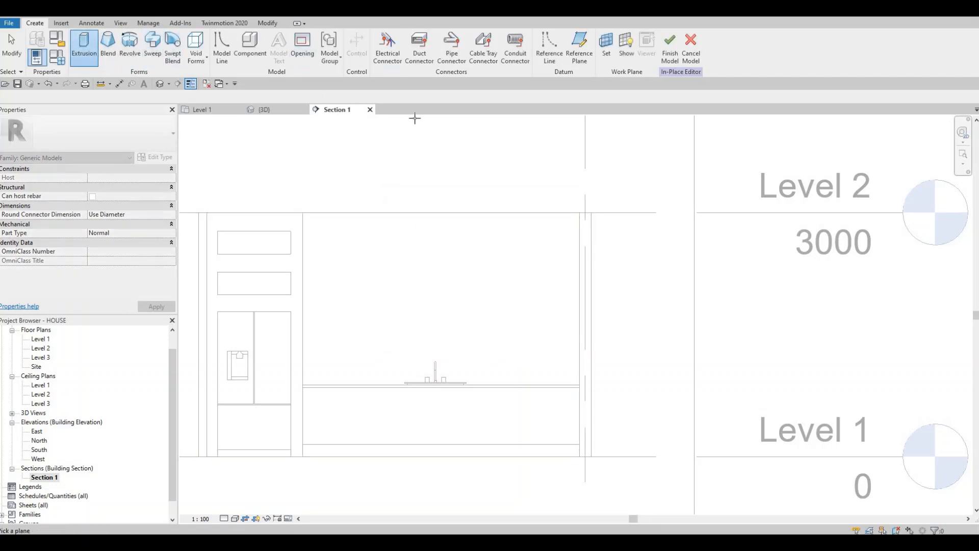
pyautogui.click(442, 213)
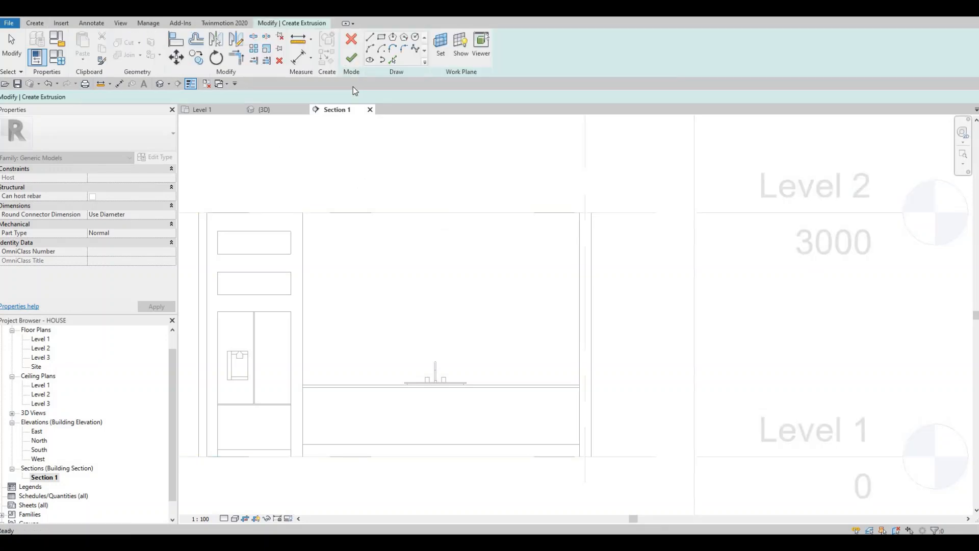
pyautogui.click(381, 36)
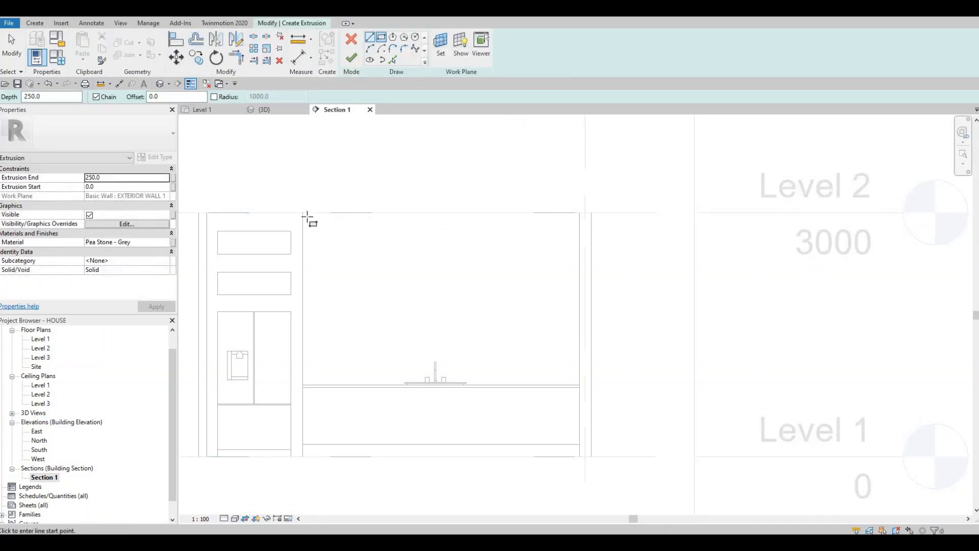
pyautogui.click(304, 213)
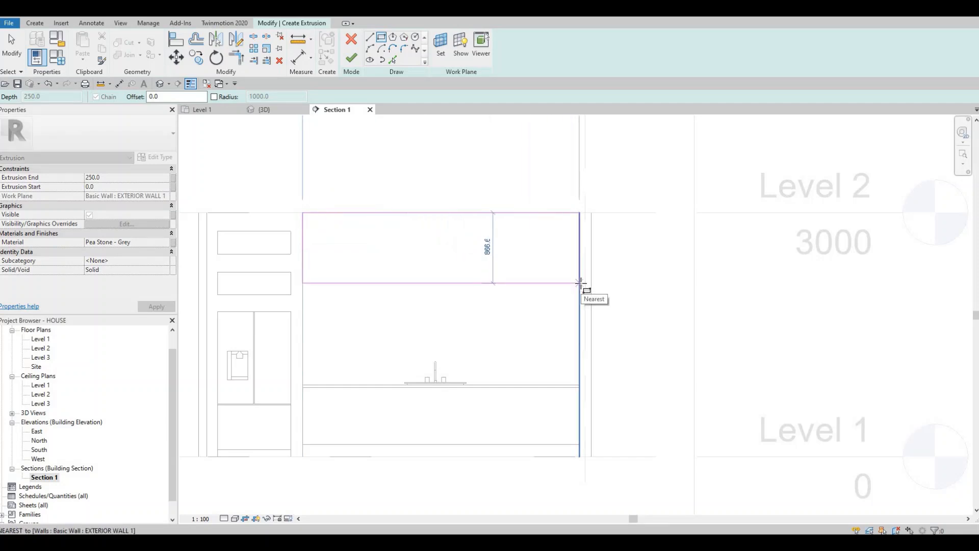
pyautogui.click(578, 284)
pyautogui.press('Escape')
pyautogui.press('Escape')
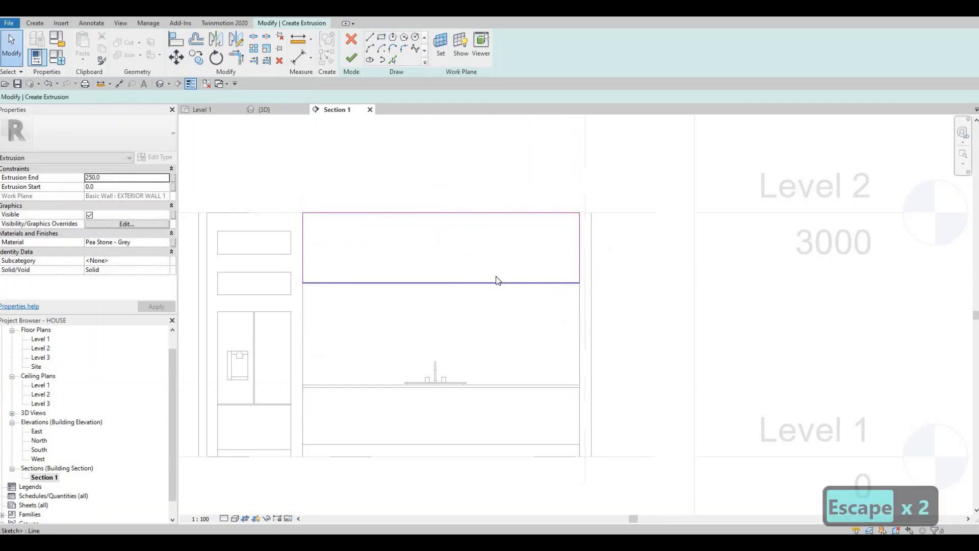
# Step: Set the height of the rectangle above the counter to 900 mm by repositioning its lower edge
pyautogui.click(497, 282)
pyautogui.click(592, 247)
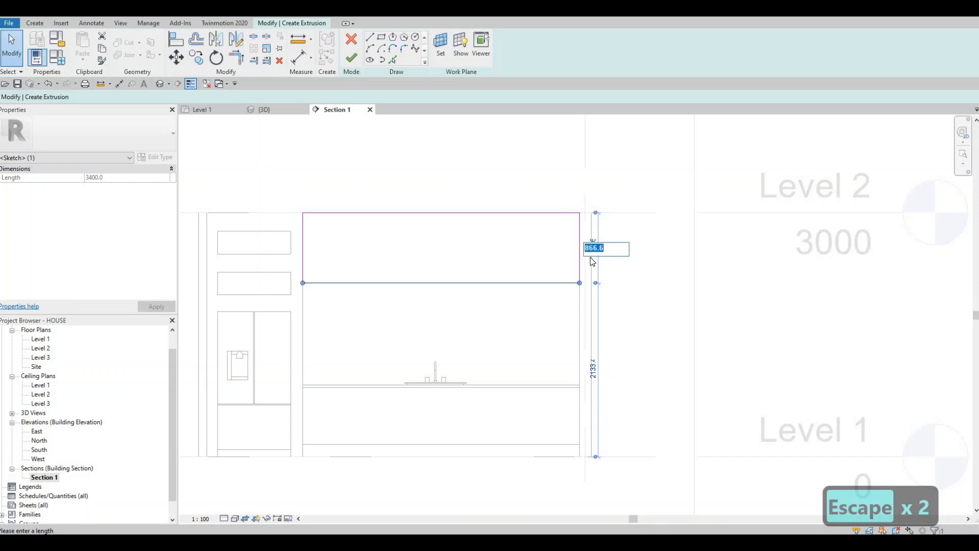
pyautogui.write('900')
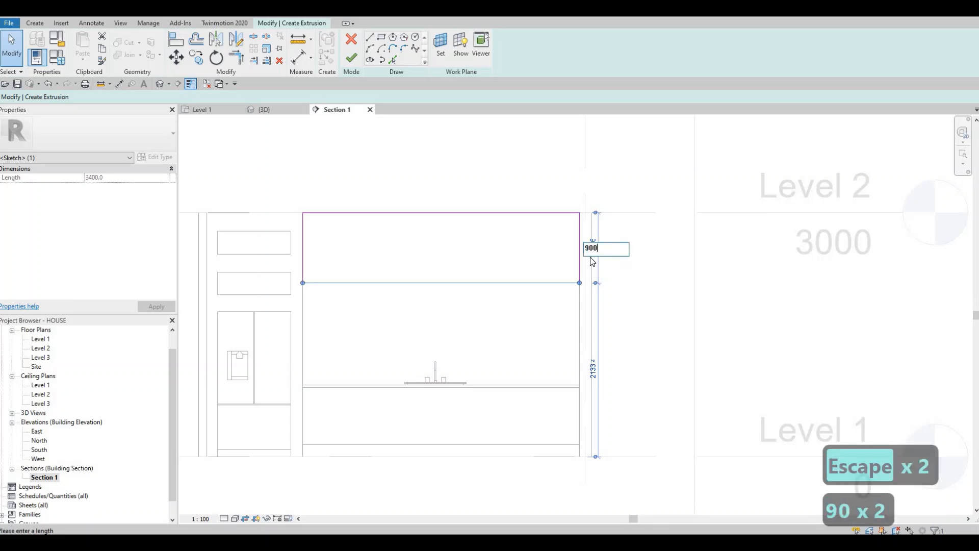
pyautogui.press('Return')
pyautogui.press('Escape')
pyautogui.press('Escape')
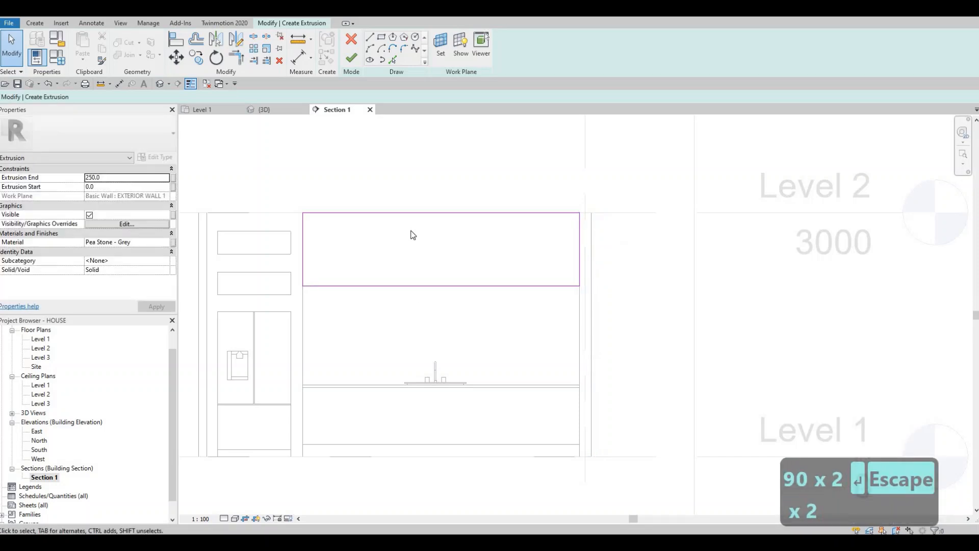
# Step: Set the extrusion end of the block above the counter to 500 mm
pyautogui.scroll(-2, 412, 239)
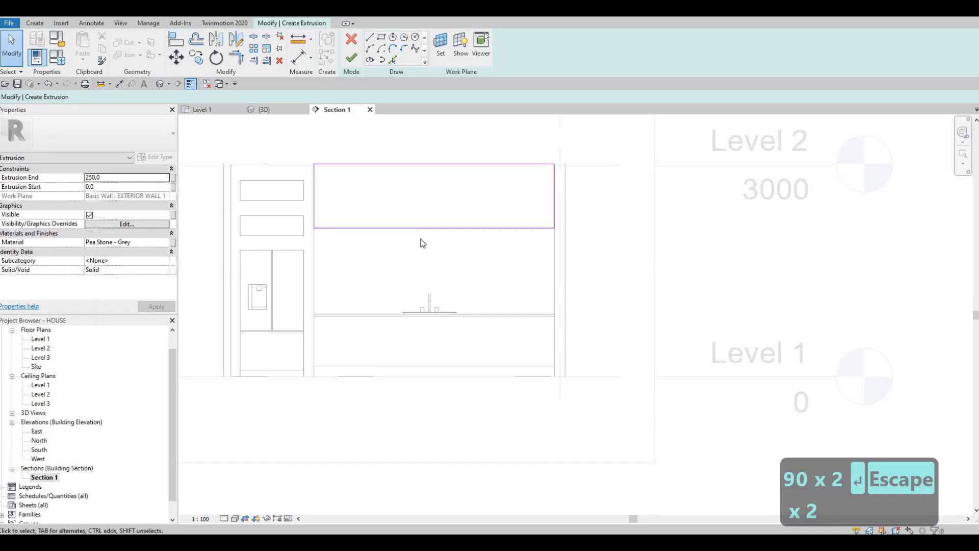
pyautogui.moveTo(422, 243); pyautogui.dragTo(429, 278, button='middle')
pyautogui.scroll(1, 408, 271)
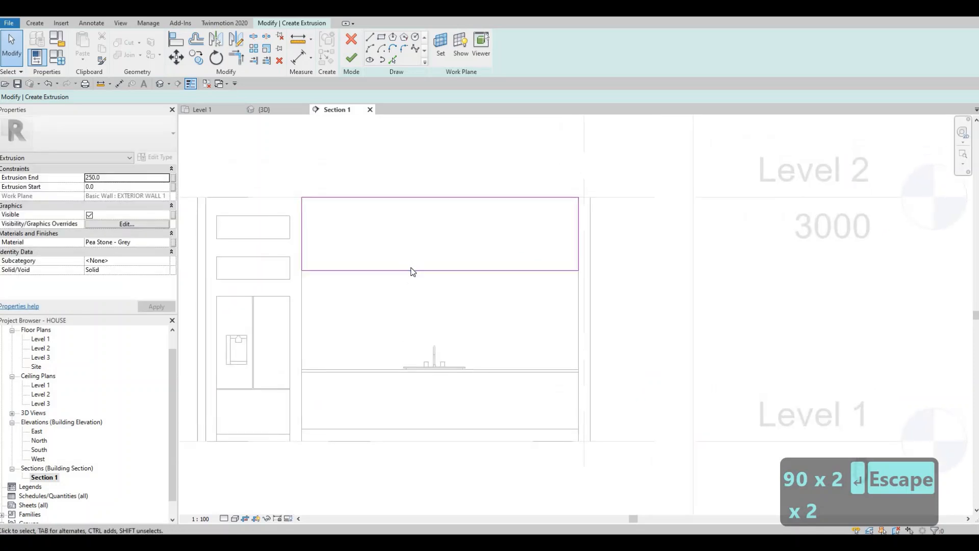
pyautogui.click(116, 178)
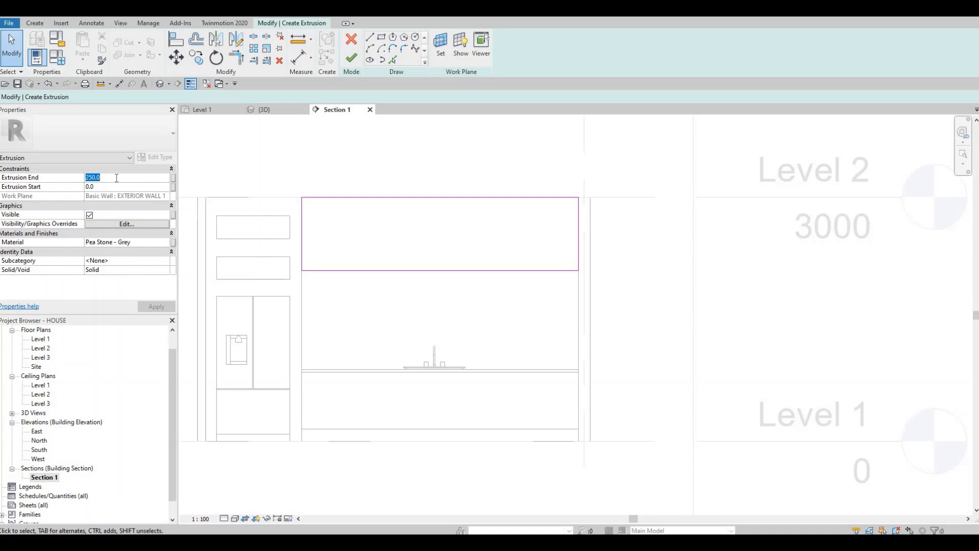
pyautogui.write('500')
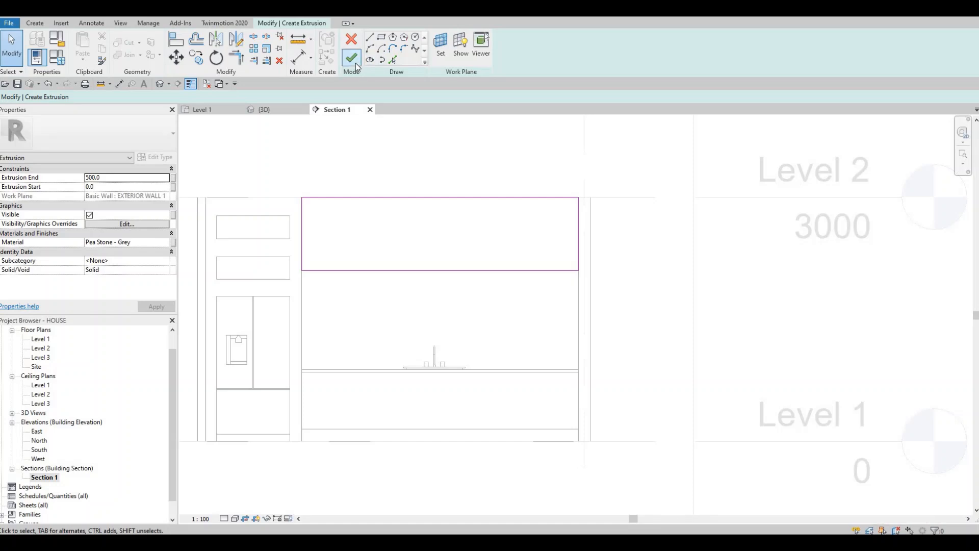
# Step: Assign the Wall Texture, Stucco, Coarse material from the AEC Plaster library to the block above the counter
pyautogui.click(162, 244)
pyautogui.click(166, 243)
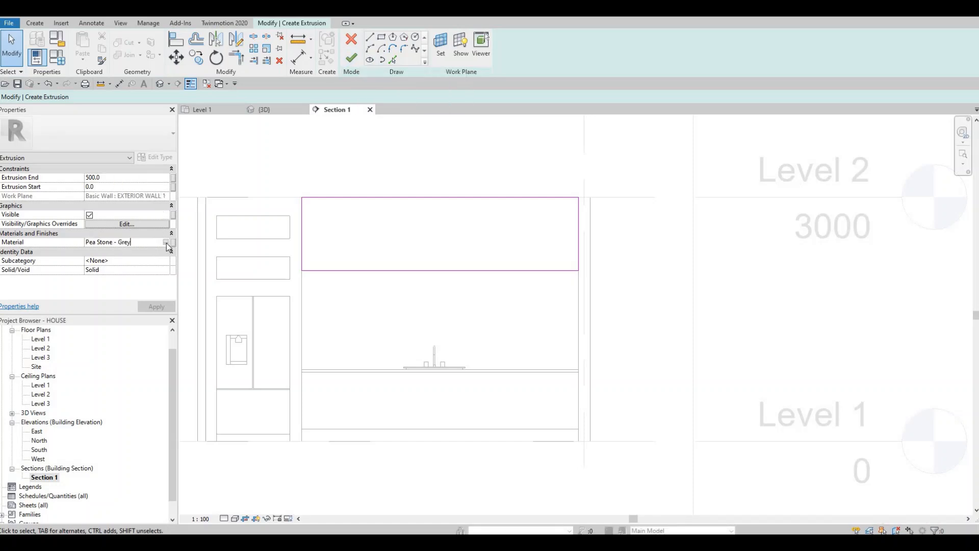
pyautogui.click(166, 243)
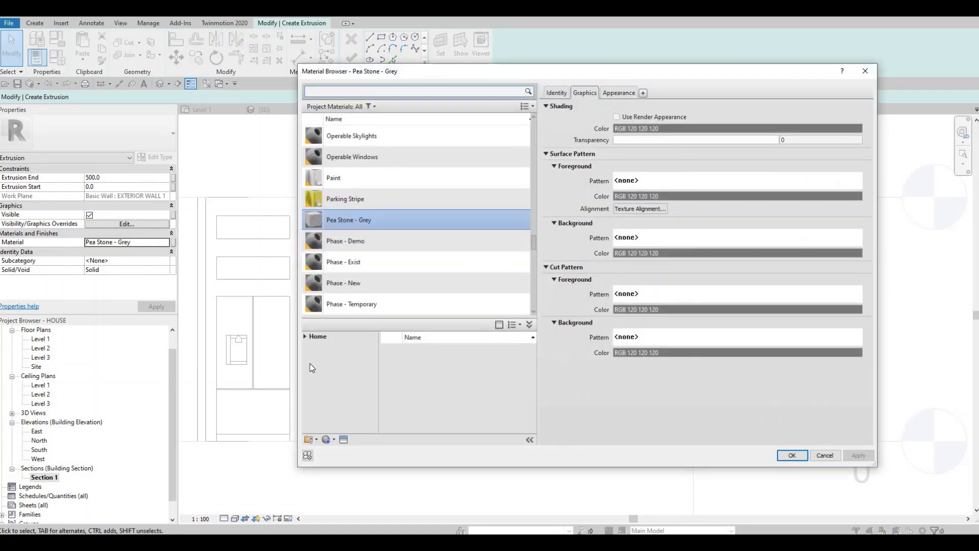
pyautogui.click(305, 338)
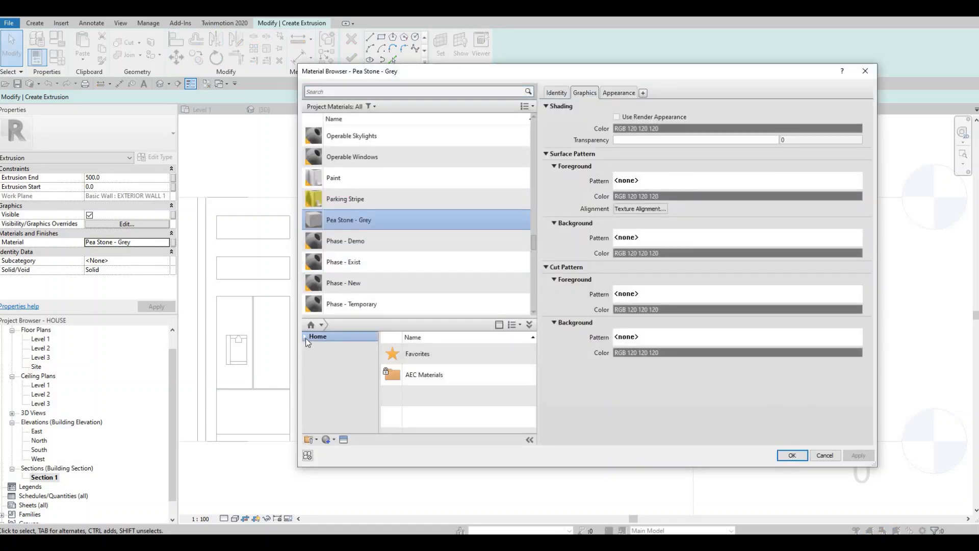
pyautogui.click(305, 338)
pyautogui.click(310, 356)
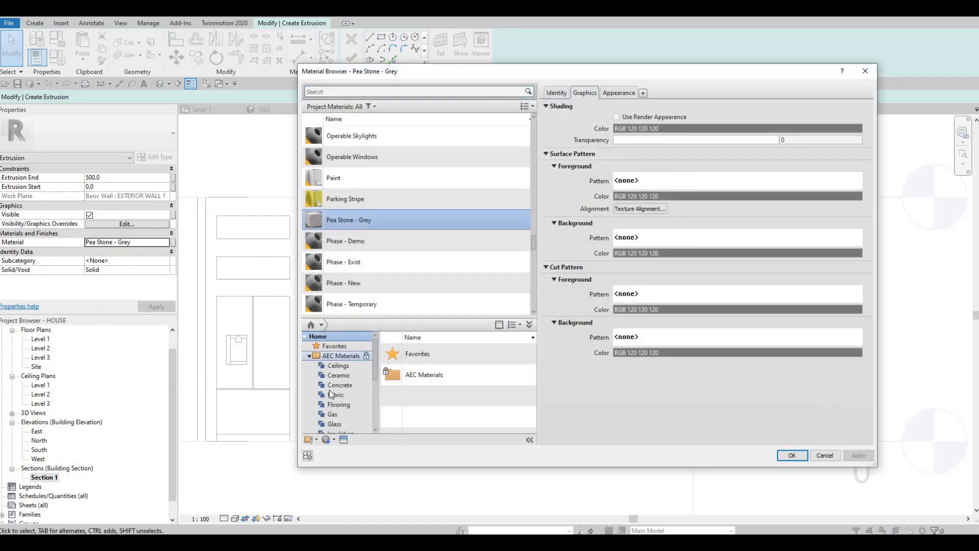
pyautogui.scroll(-4, 331, 392)
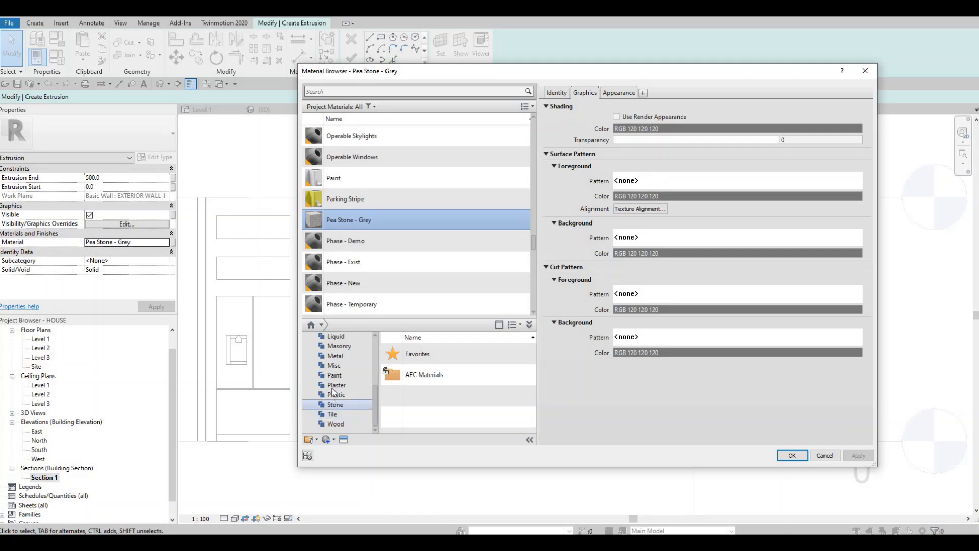
pyautogui.click(336, 385)
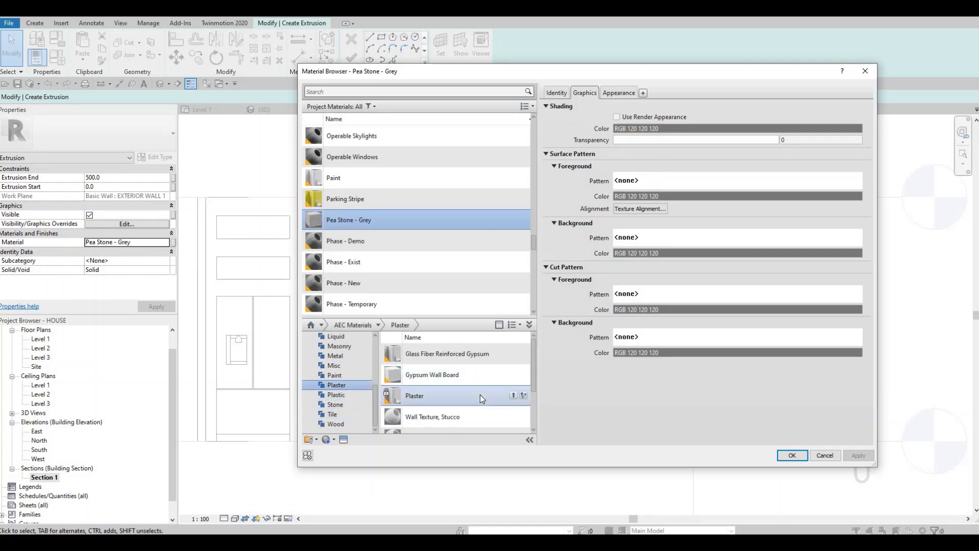
pyautogui.scroll(-2, 484, 408)
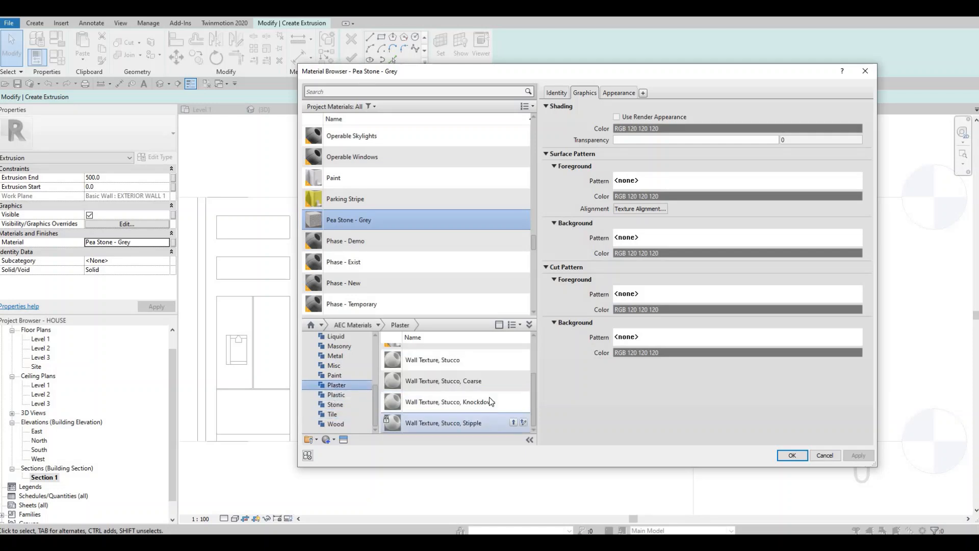
pyautogui.moveTo(509, 383)
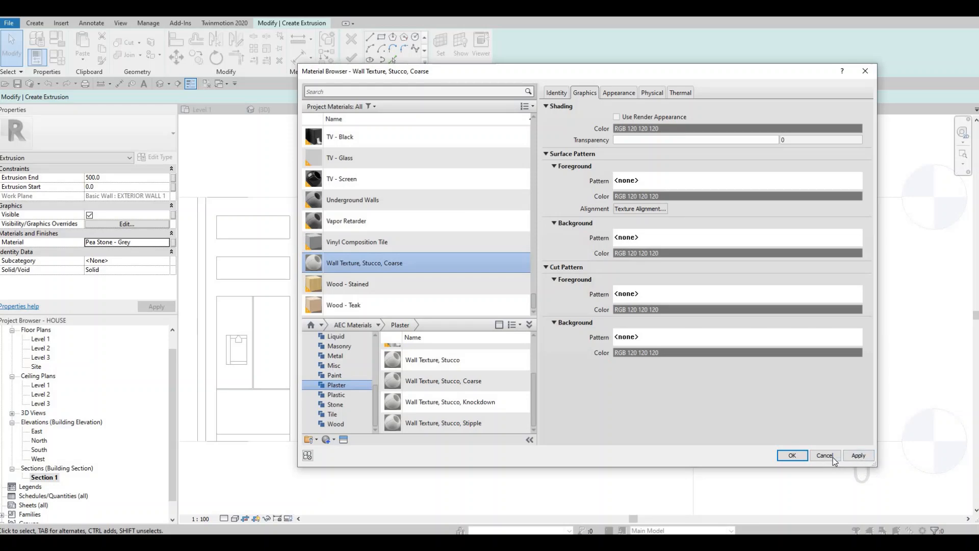
pyautogui.click(804, 458)
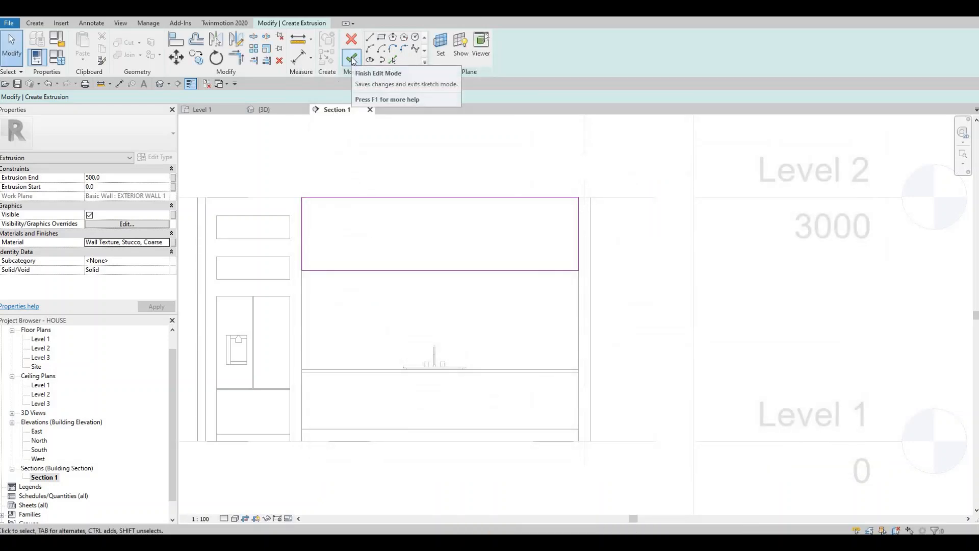
# Step: Finish the block's extrusion and its in-place model, and check the kitchen in the 3D view
pyautogui.click(352, 60)
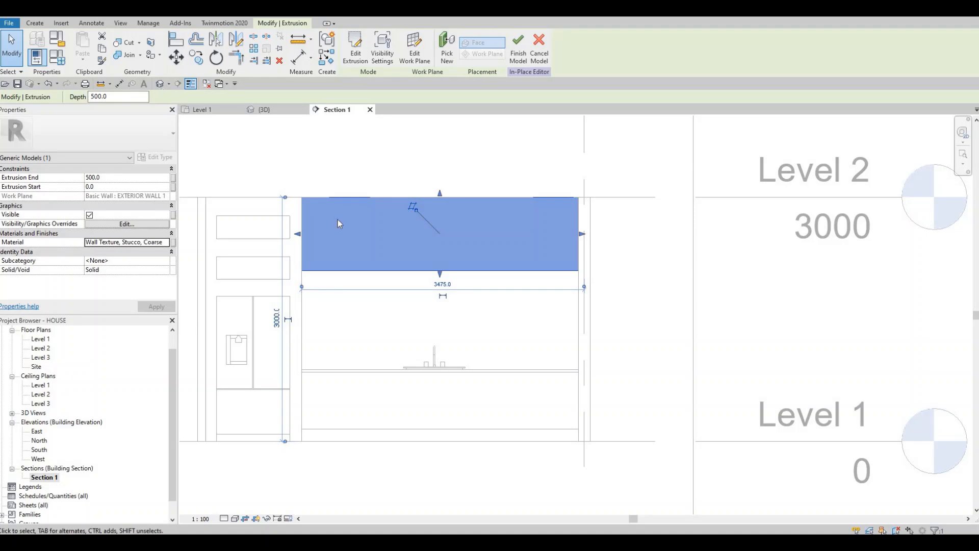
pyautogui.click(159, 83)
pyautogui.keyDown('shift'); pyautogui.moveTo(247, 247); pyautogui.dragTo(403, 215, button='middle'); pyautogui.keyUp('shift')
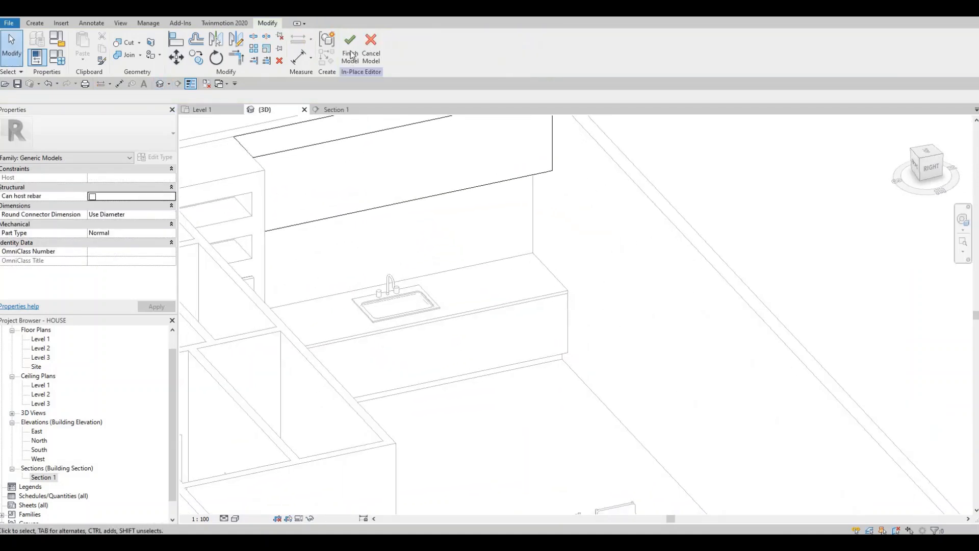
pyautogui.click(350, 59)
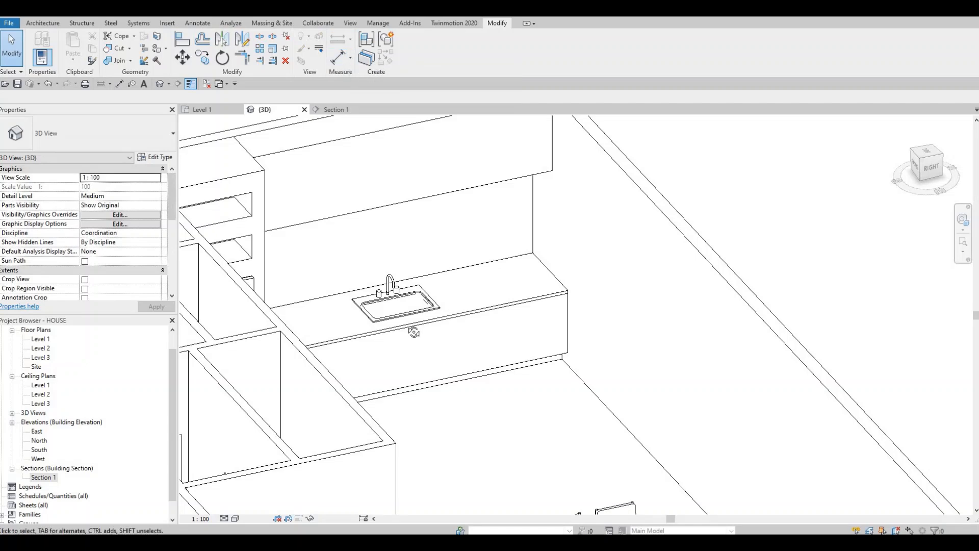
pyautogui.keyDown('shift'); pyautogui.moveTo(378, 330); pyautogui.dragTo(423, 260, button='middle'); pyautogui.keyUp('shift')
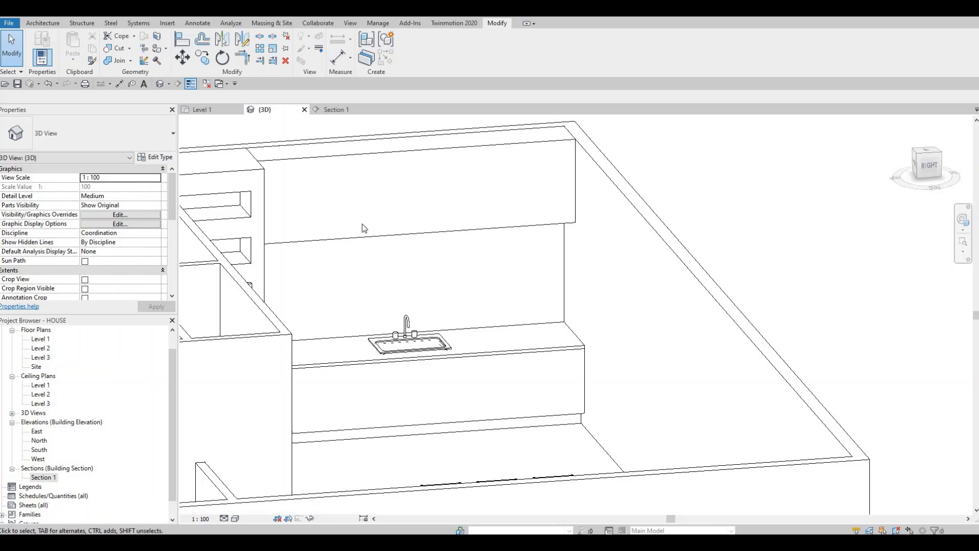
pyautogui.keyDown('shift'); pyautogui.moveTo(399, 391); pyautogui.dragTo(309, 395, button='middle'); pyautogui.keyUp('shift')
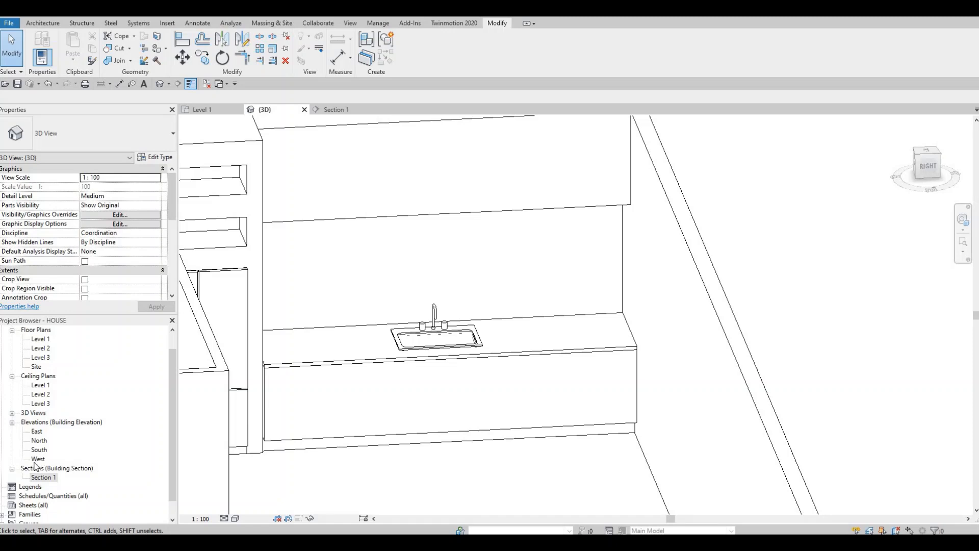
# Step: In the Section 1 view, create another in-place component in the Generic Models category, accepting the suggested name
pyautogui.doubleClick(43, 478)
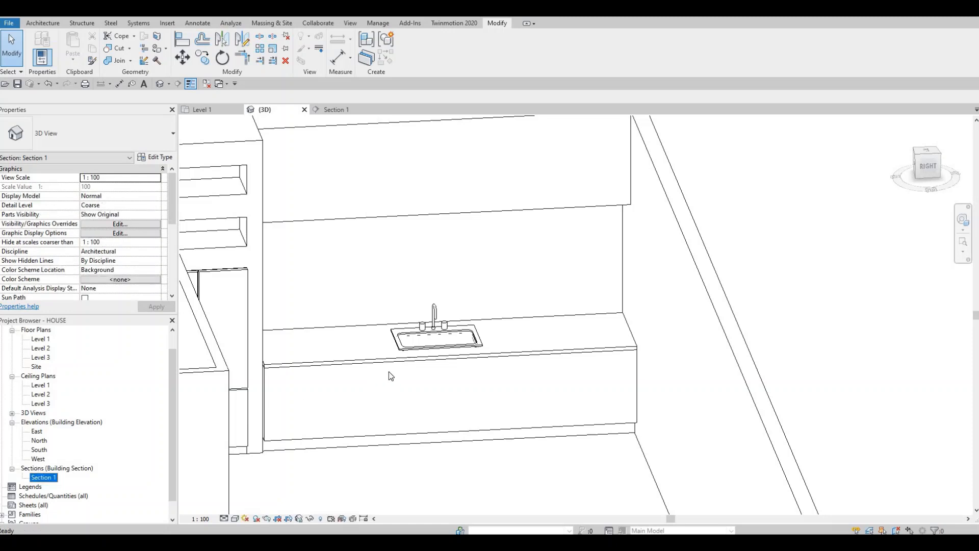
pyautogui.scroll(2, 398, 386)
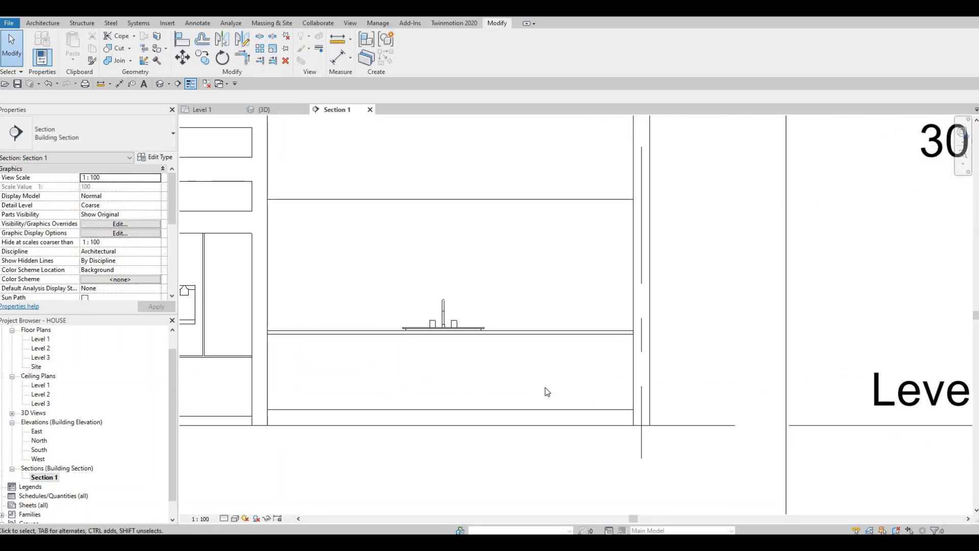
pyautogui.scroll(-2, 372, 276)
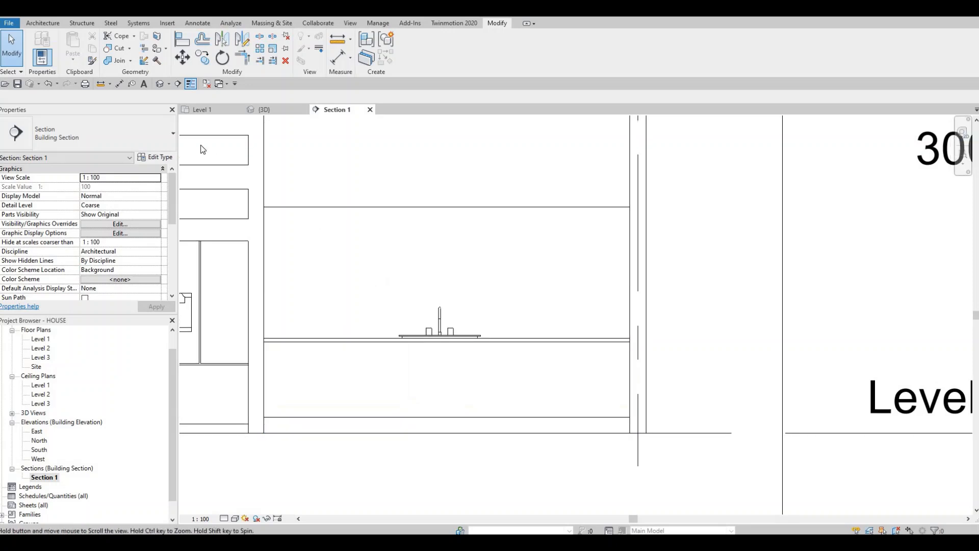
pyautogui.click(42, 23)
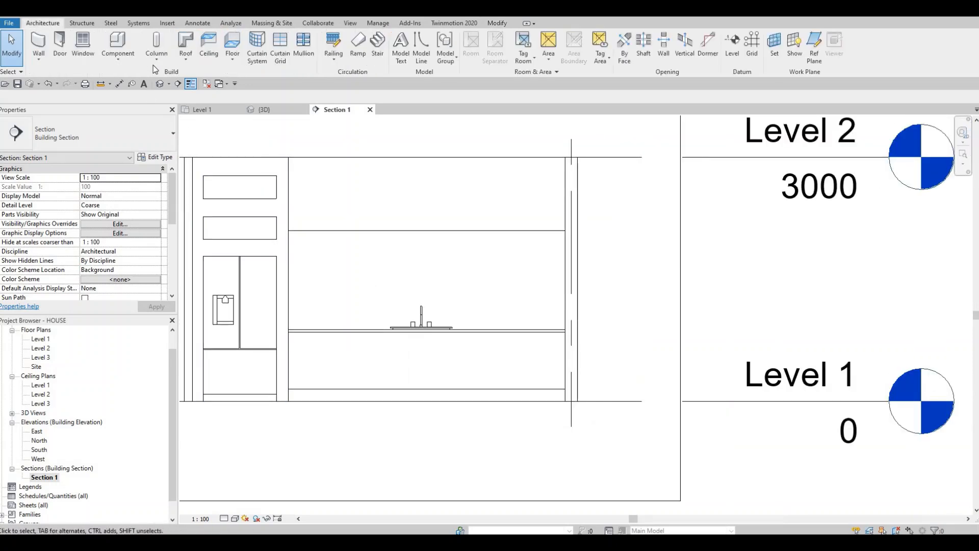
pyautogui.click(117, 57)
pyautogui.click(138, 99)
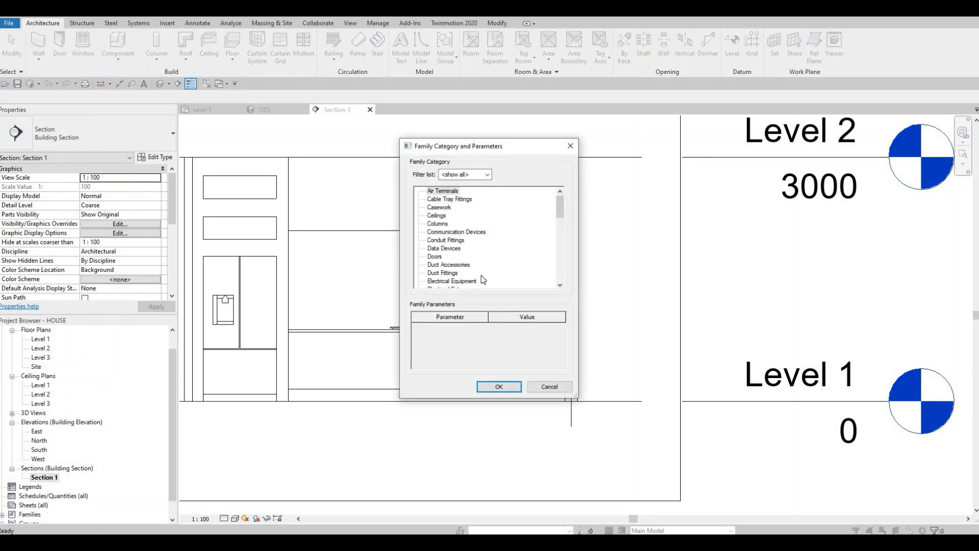
pyautogui.scroll(-3, 479, 260)
pyautogui.click(452, 265)
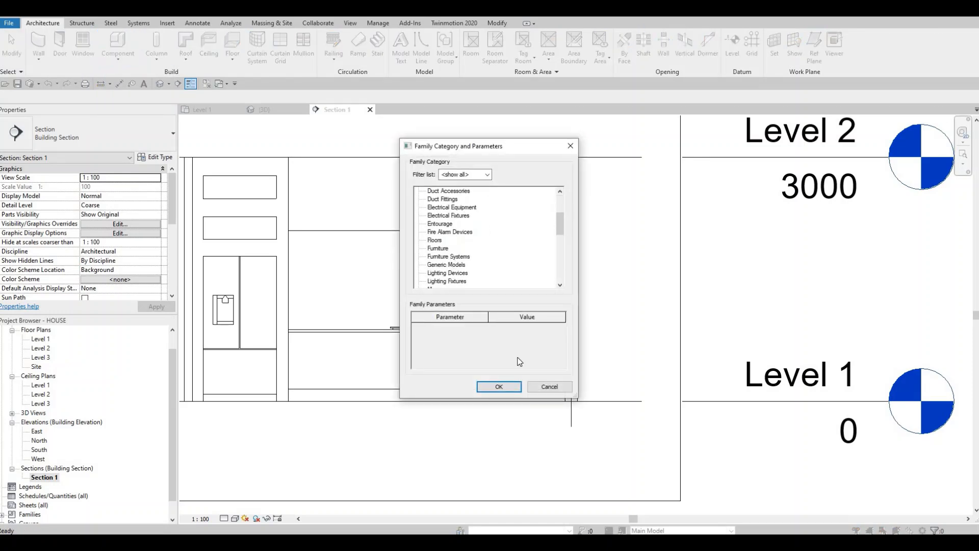
pyautogui.click(499, 387)
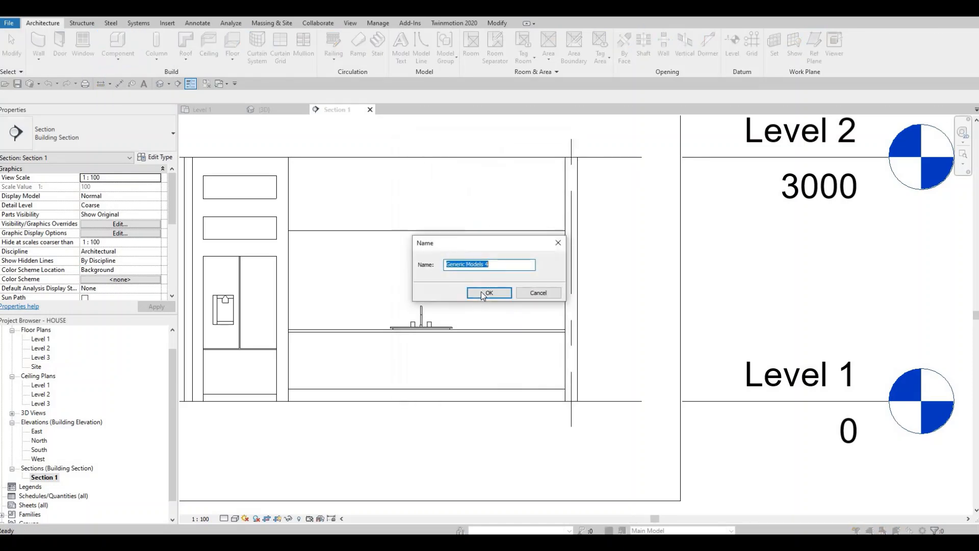
pyautogui.press('Return')
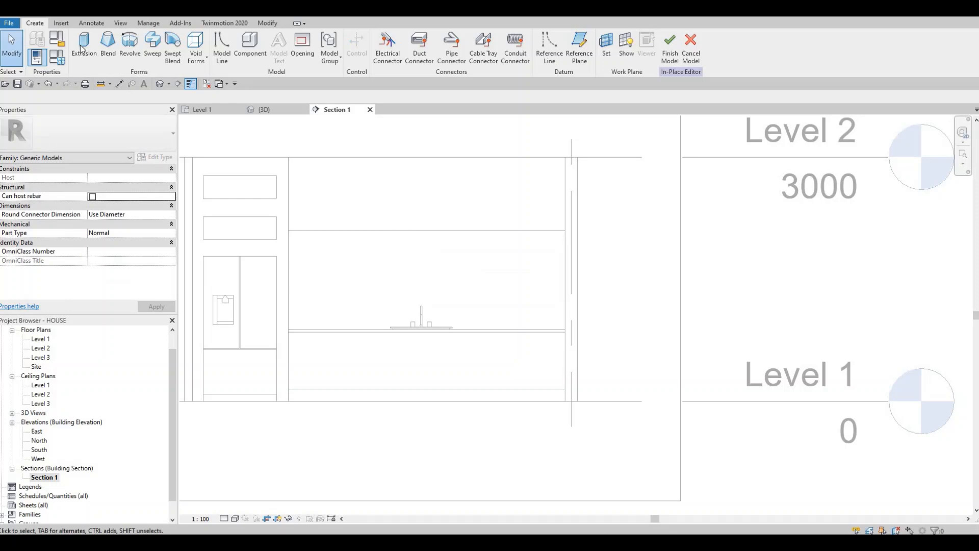
# Step: Start an extrusion on the upper block's front face and sketch a 900 mm high rectangle tracing the face's full outline
pyautogui.click(82, 48)
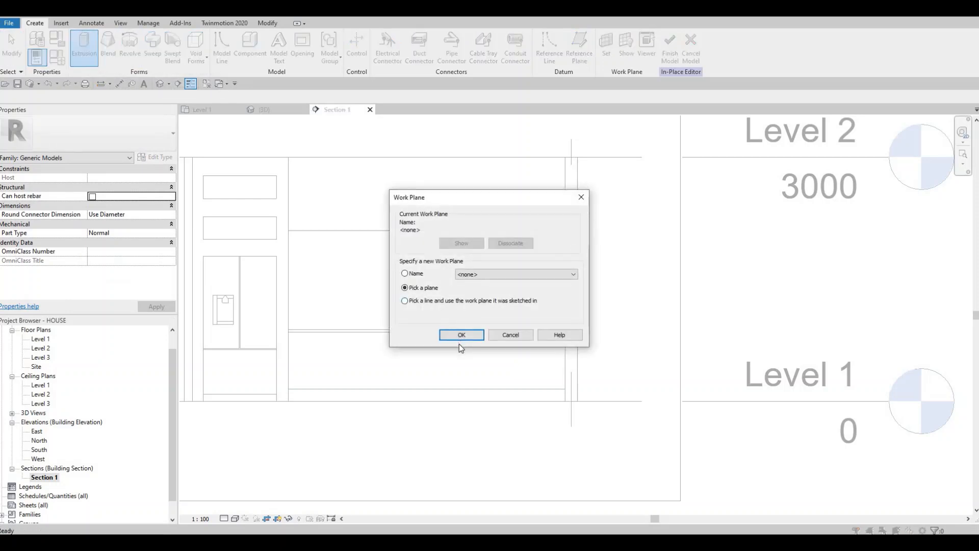
pyautogui.click(461, 335)
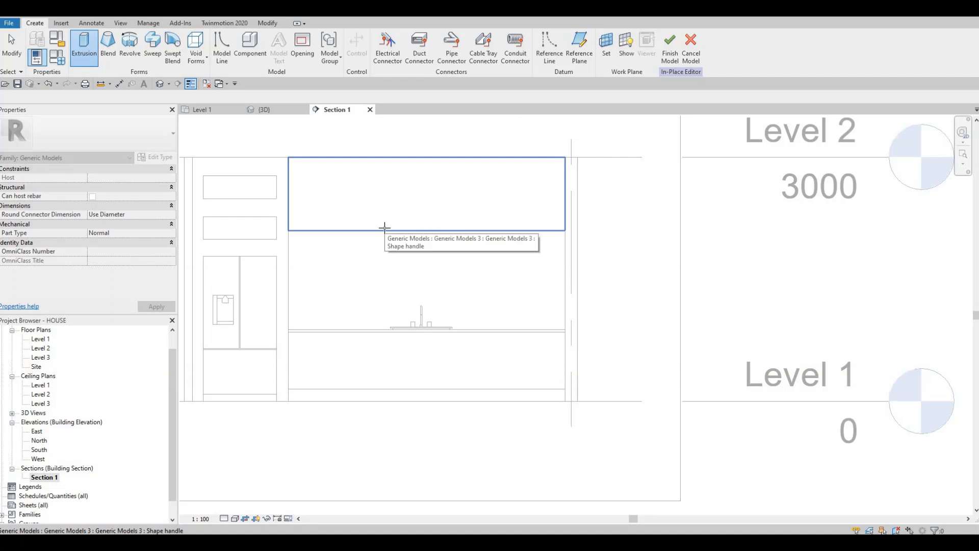
pyautogui.click(333, 190)
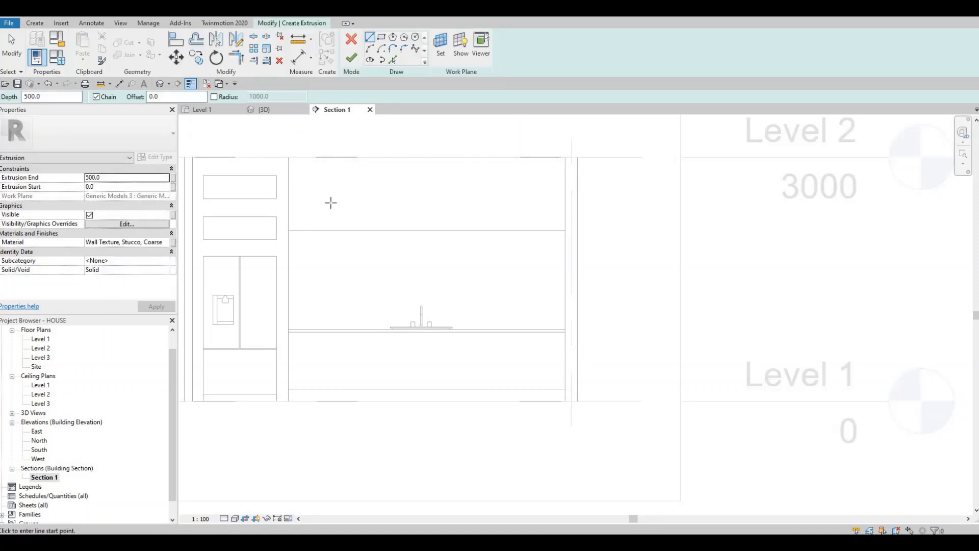
pyautogui.scroll(4, 337, 147)
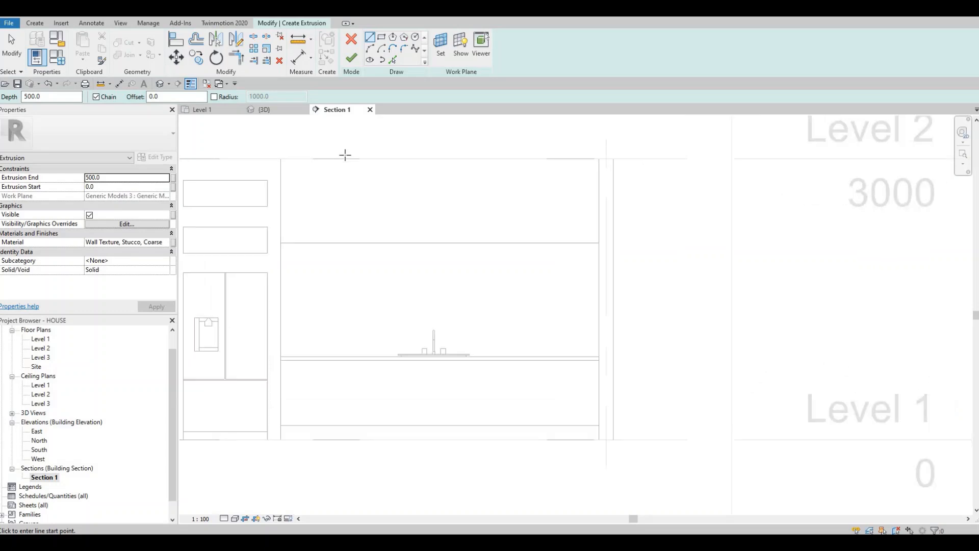
pyautogui.scroll(-2, 358, 204)
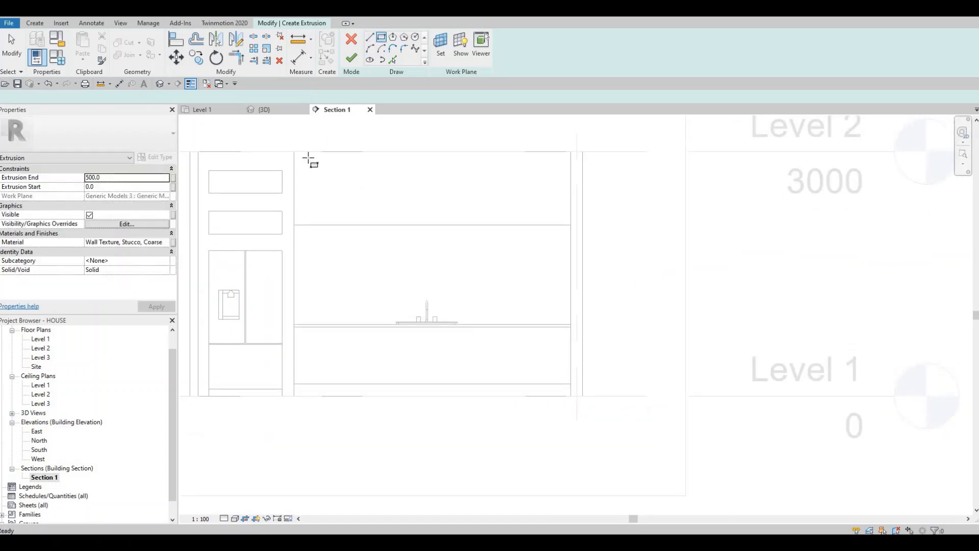
pyautogui.scroll(5, 309, 160)
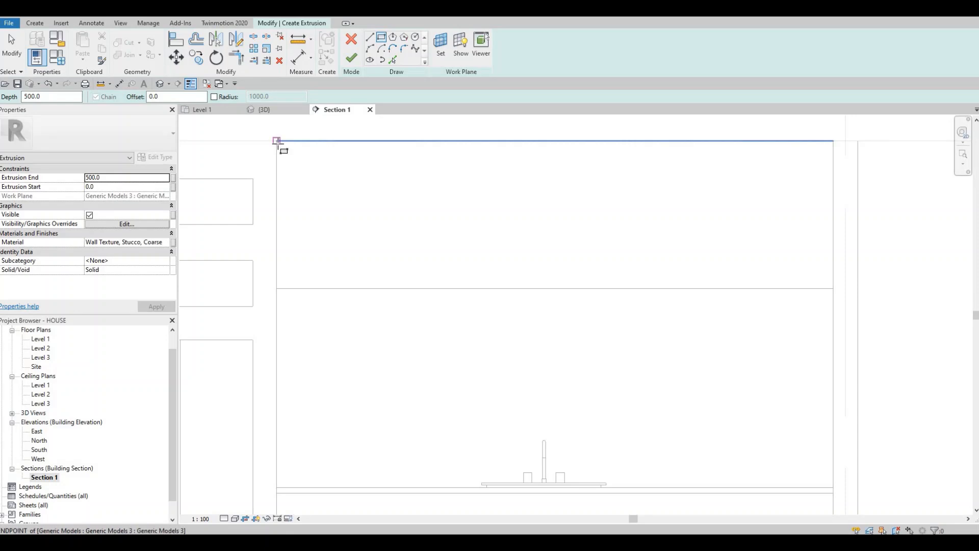
pyautogui.click(277, 141)
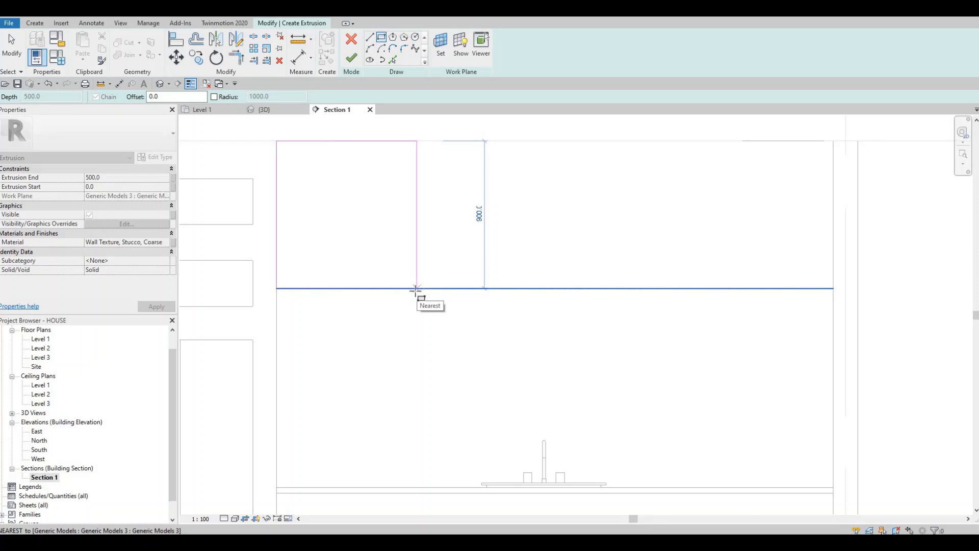
pyautogui.click(415, 289)
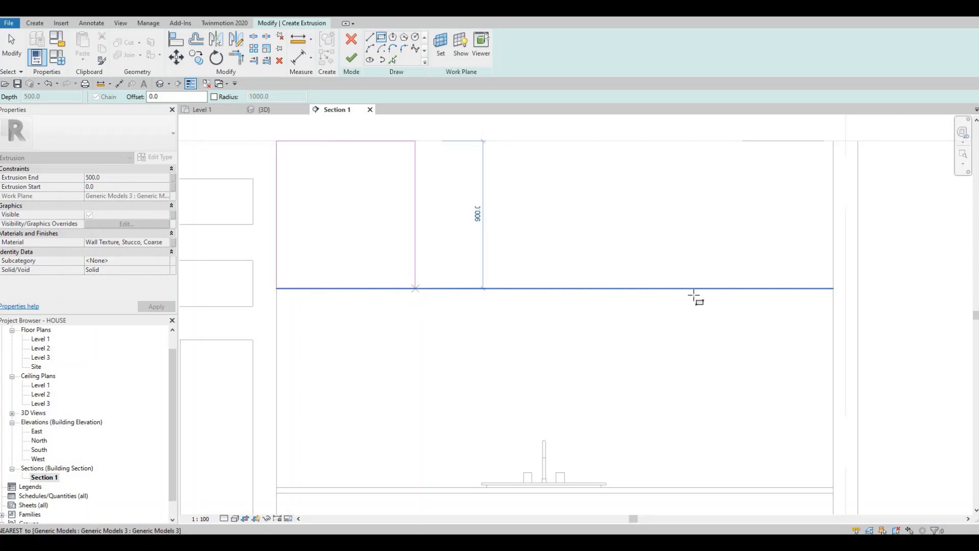
pyautogui.click(833, 289)
pyautogui.press('Escape')
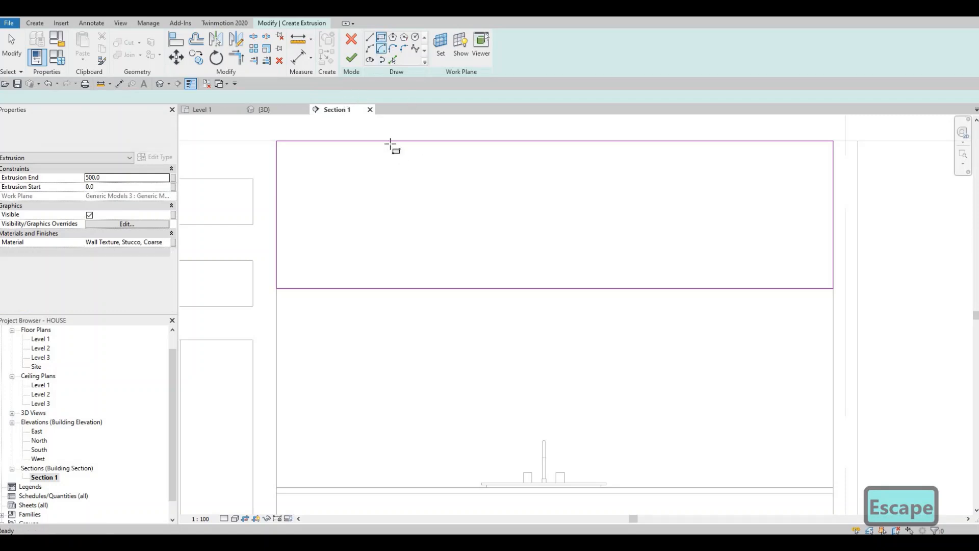
# Step: Sketch a narrow vertical rectangle about 27 mm wide and 900 mm high near the middle of the outline
pyautogui.click(555, 143)
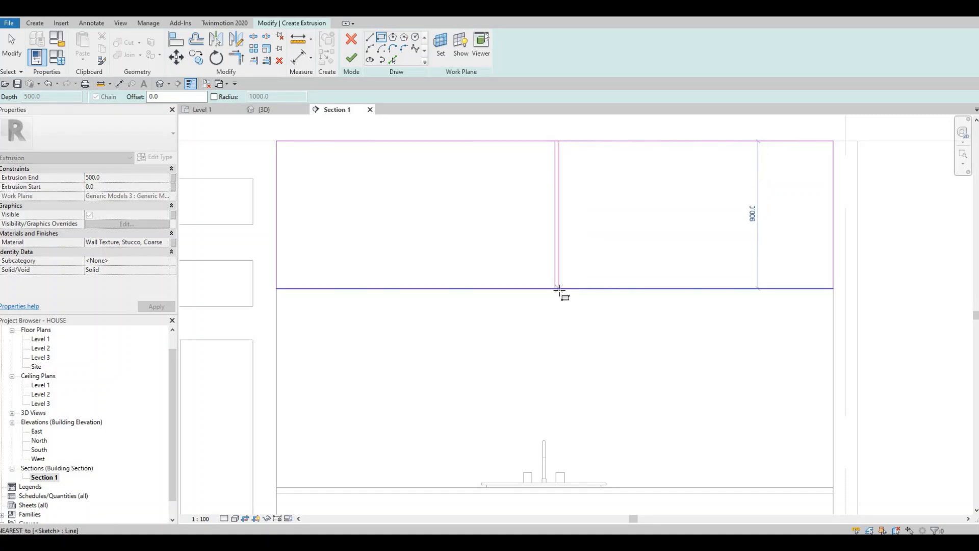
pyautogui.click(560, 289)
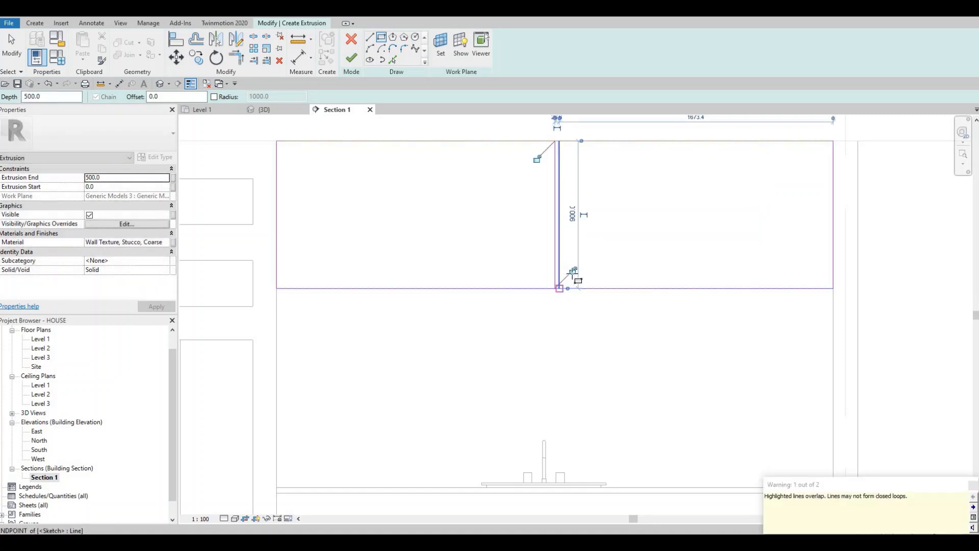
pyautogui.press('Escape')
pyautogui.moveTo(561, 147); pyautogui.dragTo(527, 174, button='middle')
pyautogui.press('Escape')
# Step: Set the width of the narrow divider rectangle in the middle of the outline to 10 mm
pyautogui.scroll(4, 530, 193)
pyautogui.click(524, 165)
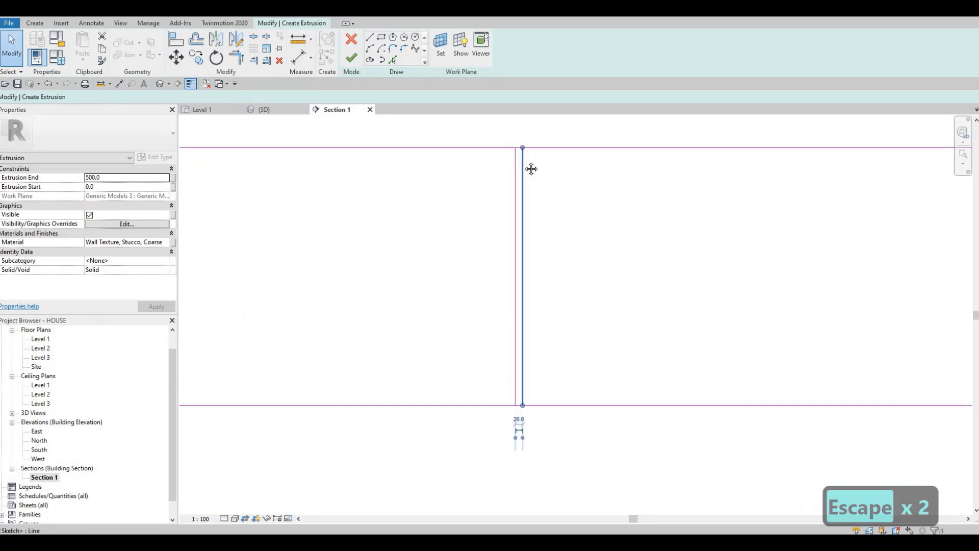
pyautogui.scroll(2, 529, 137)
pyautogui.scroll(-3, 516, 255)
pyautogui.moveTo(516, 427); pyautogui.dragTo(496, 229, button='middle')
pyautogui.scroll(3, 496, 232)
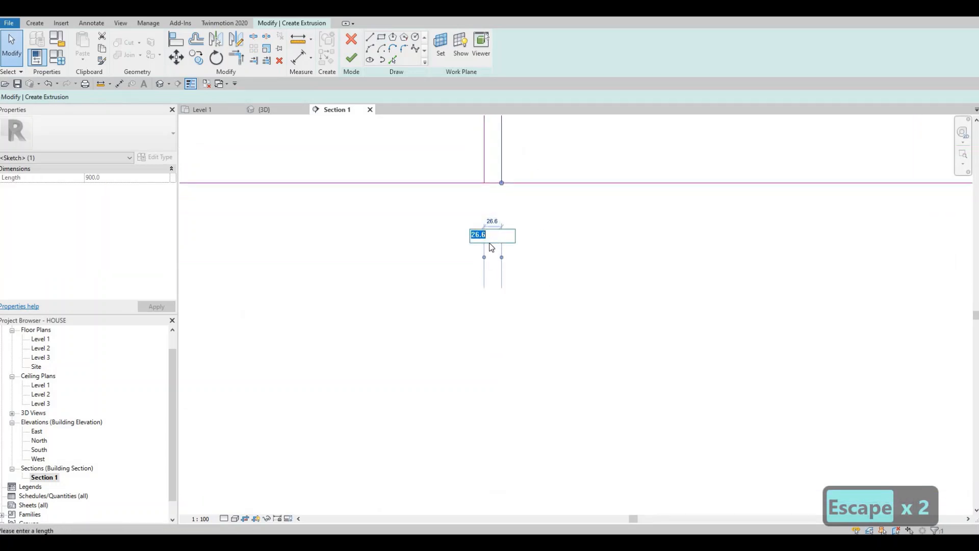
pyautogui.write('15')
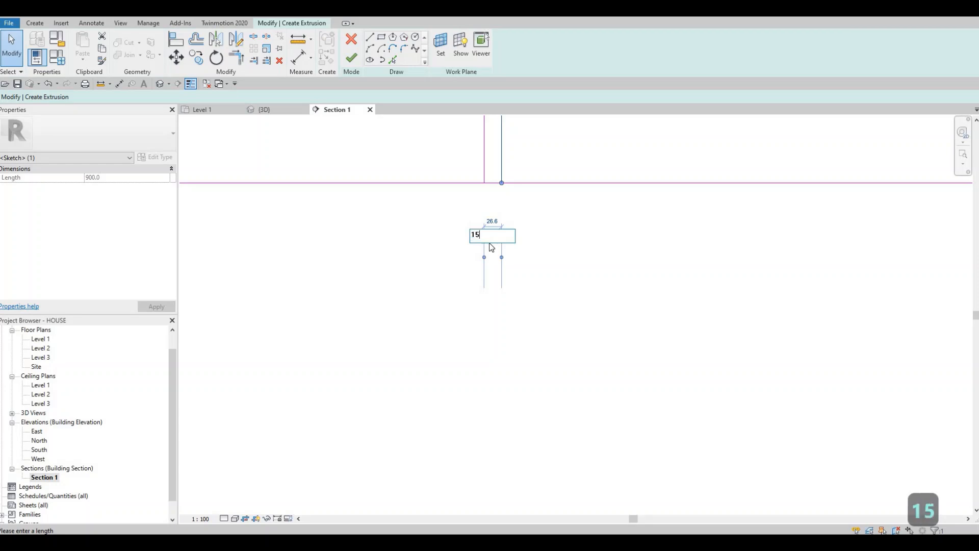
pyautogui.press('Return')
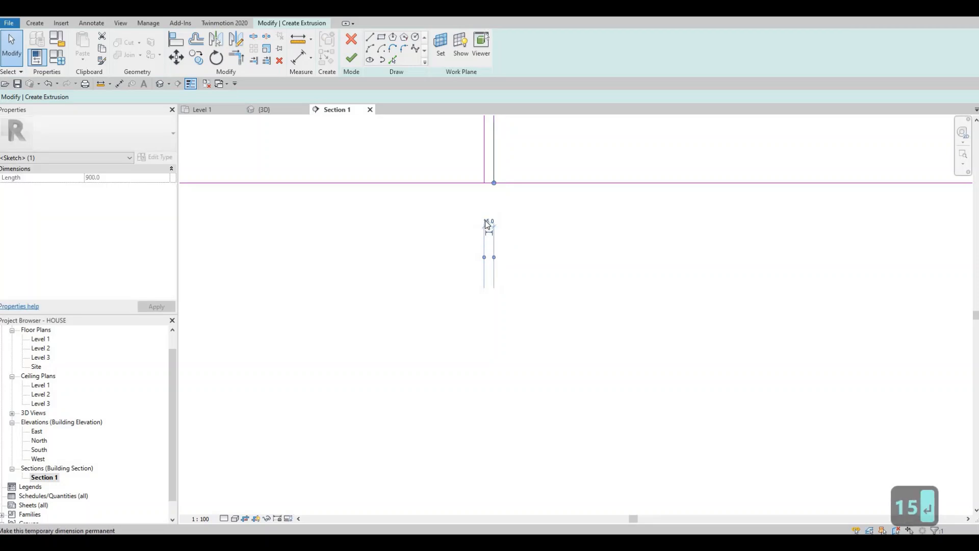
pyautogui.click(488, 222)
pyautogui.write('10')
pyautogui.press('Return')
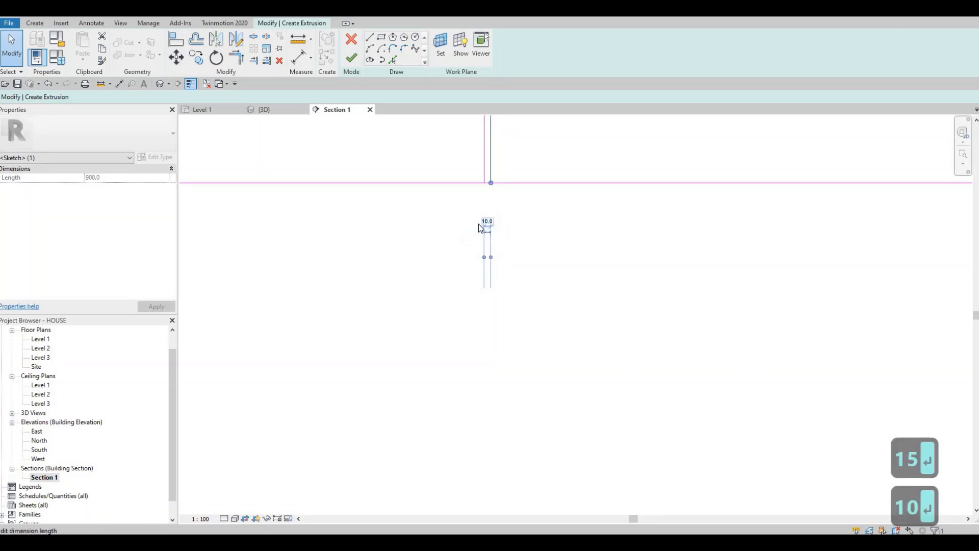
pyautogui.press('Escape')
pyautogui.press('Escape')
# Step: Copy the middle divider rectangle twice with the Multiple option, one about 940 mm to its left and one within the right half
pyautogui.scroll(-3, 483, 297)
pyautogui.scroll(-3, 483, 297)
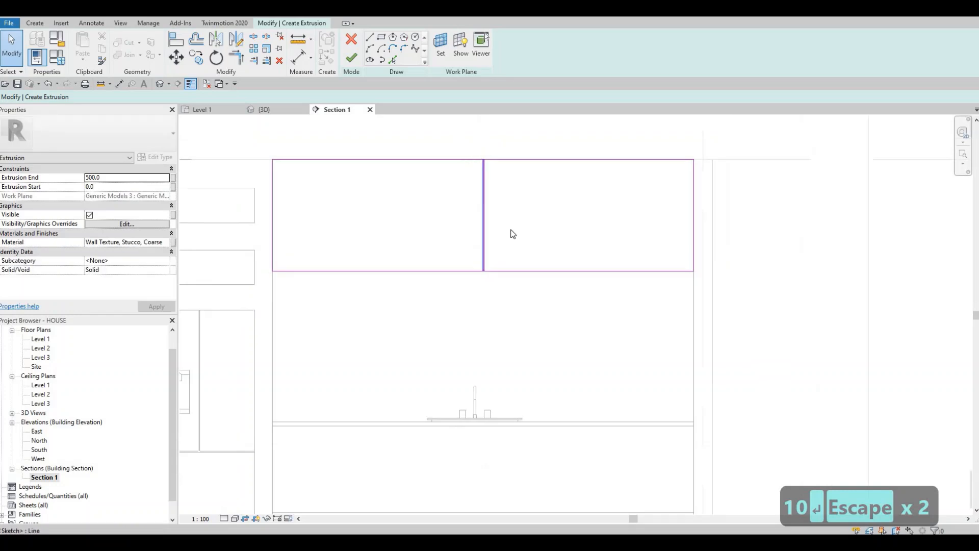
pyautogui.moveTo(522, 290); pyautogui.dragTo(456, 133)
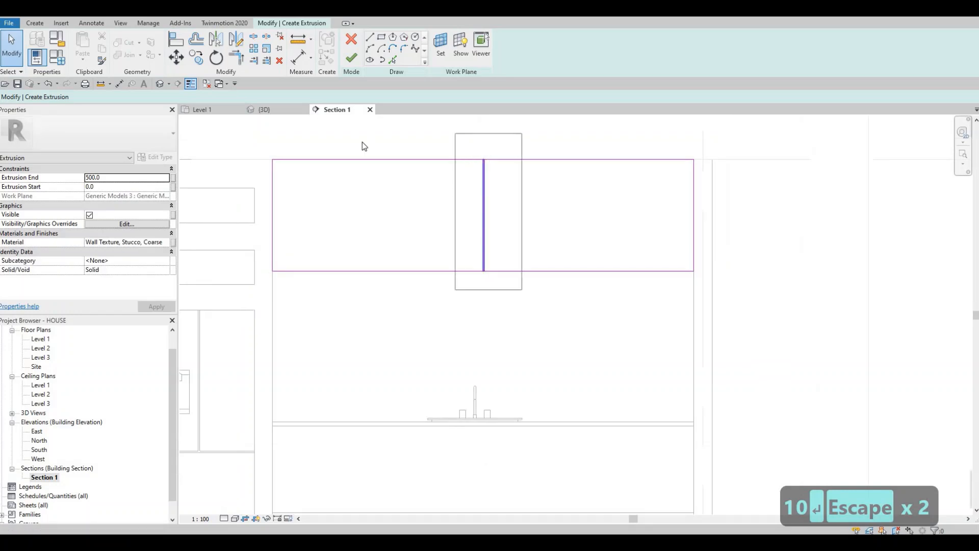
pyautogui.click(200, 61)
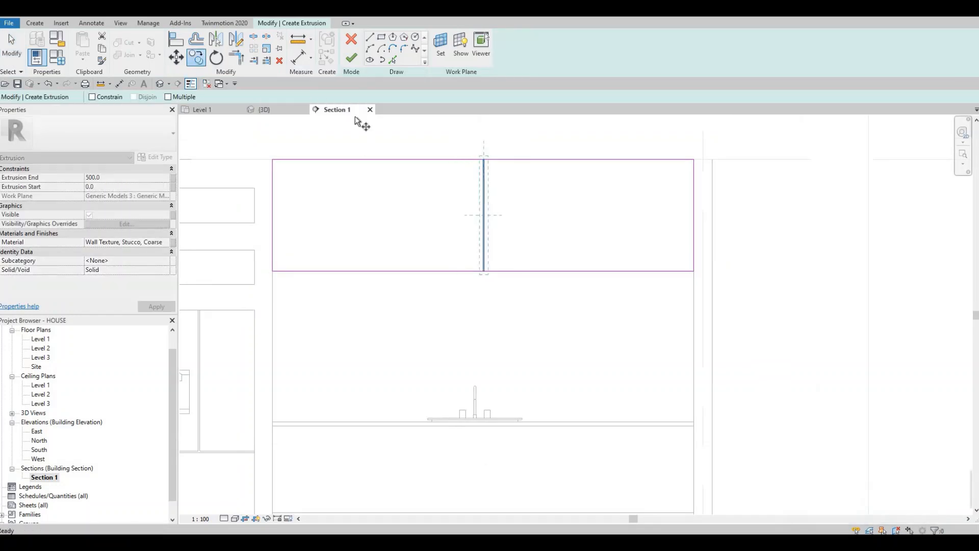
pyautogui.click(496, 132)
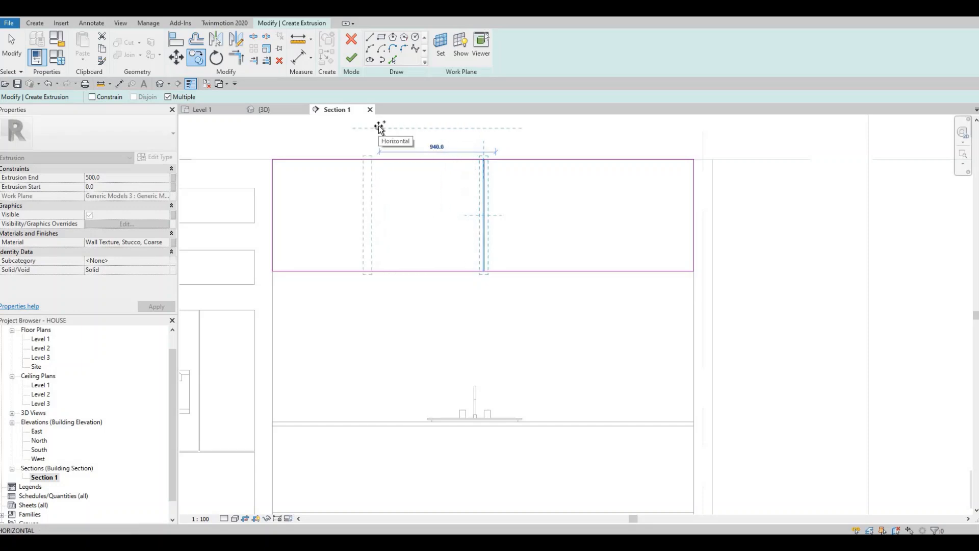
pyautogui.click(525, 130)
pyautogui.click(600, 129)
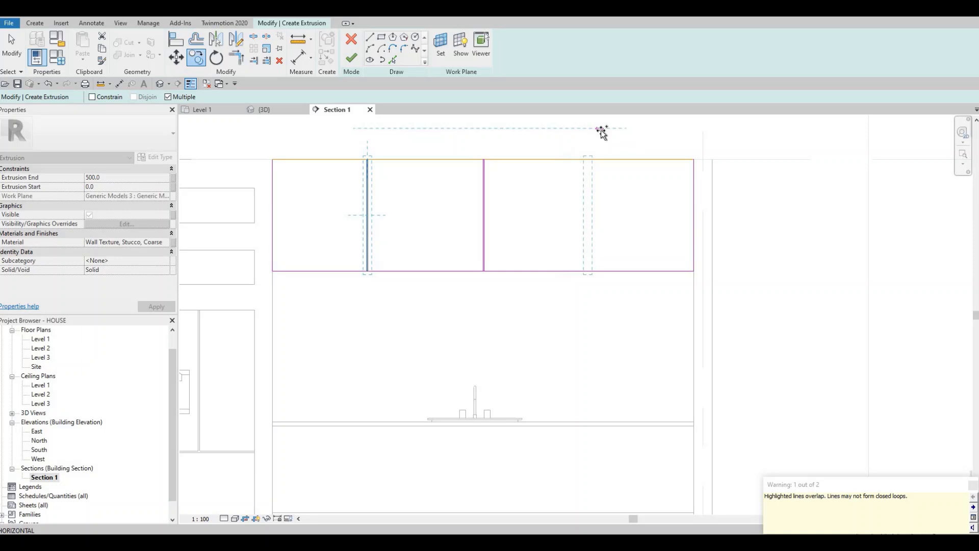
pyautogui.press('Escape')
pyautogui.press('Escape')
pyautogui.press('Escape')
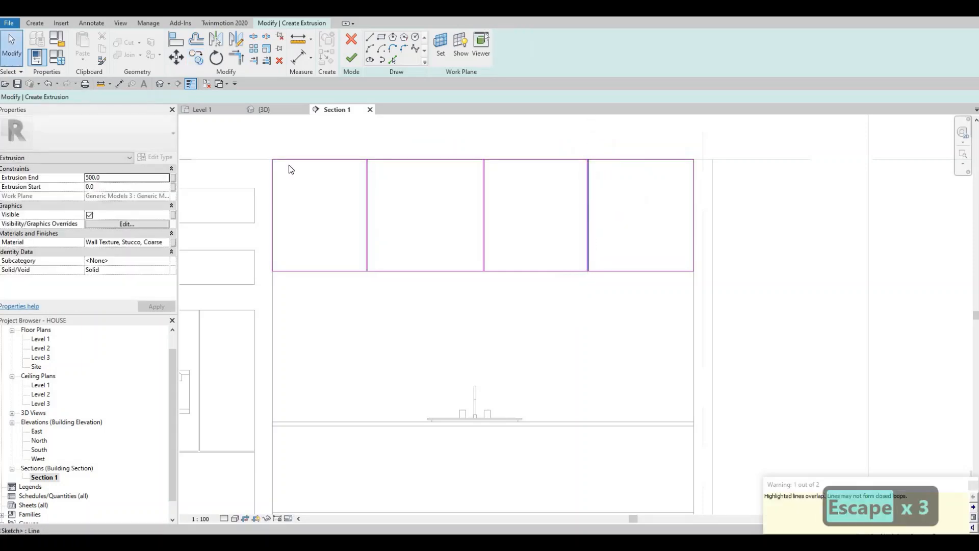
# Step: Delete the short 10 mm segments closing the top and bottom ends of the three divider rectangles
pyautogui.scroll(3, 377, 158)
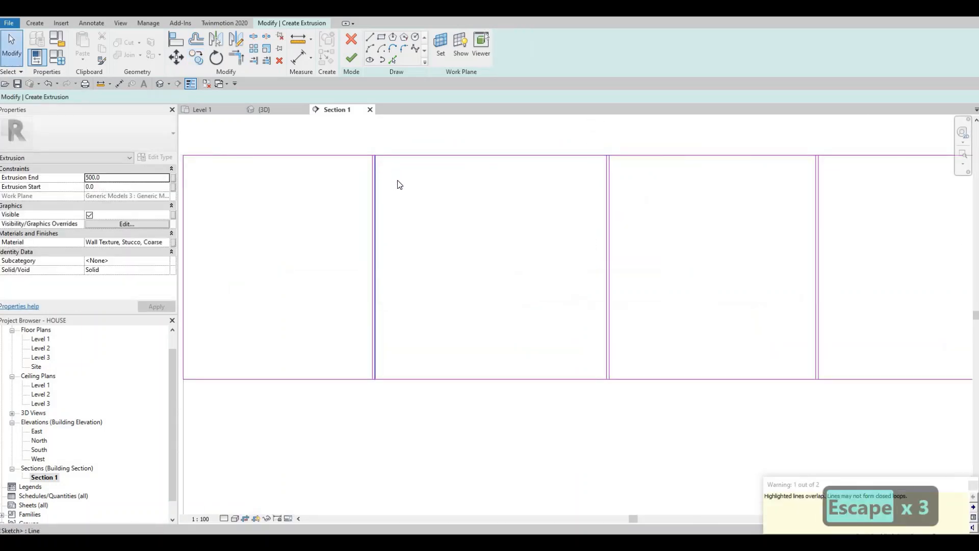
pyautogui.press('Escape')
pyautogui.scroll(-3, 388, 215)
pyautogui.moveTo(350, 132); pyautogui.dragTo(351, 188, button='middle')
pyautogui.moveTo(352, 186); pyautogui.dragTo(670, 233)
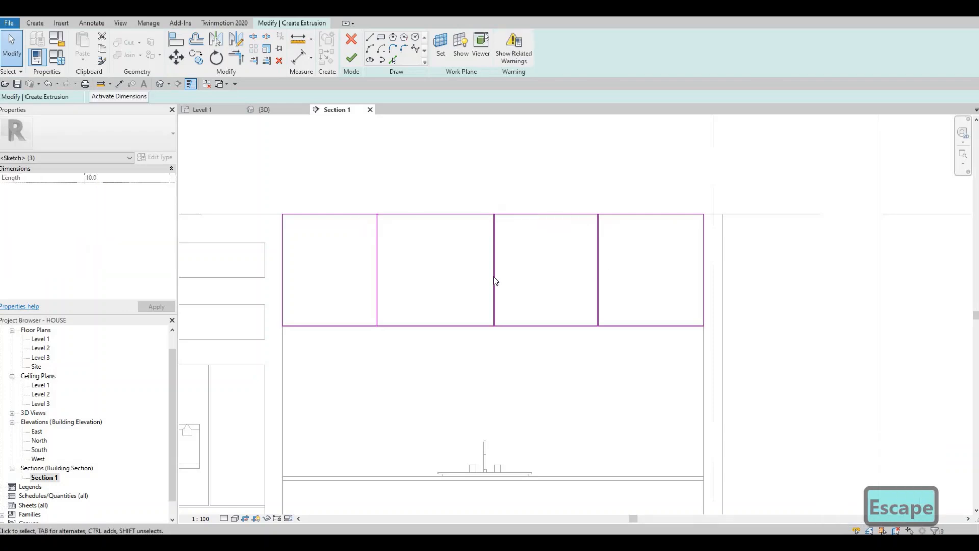
pyautogui.scroll(8, 371, 228)
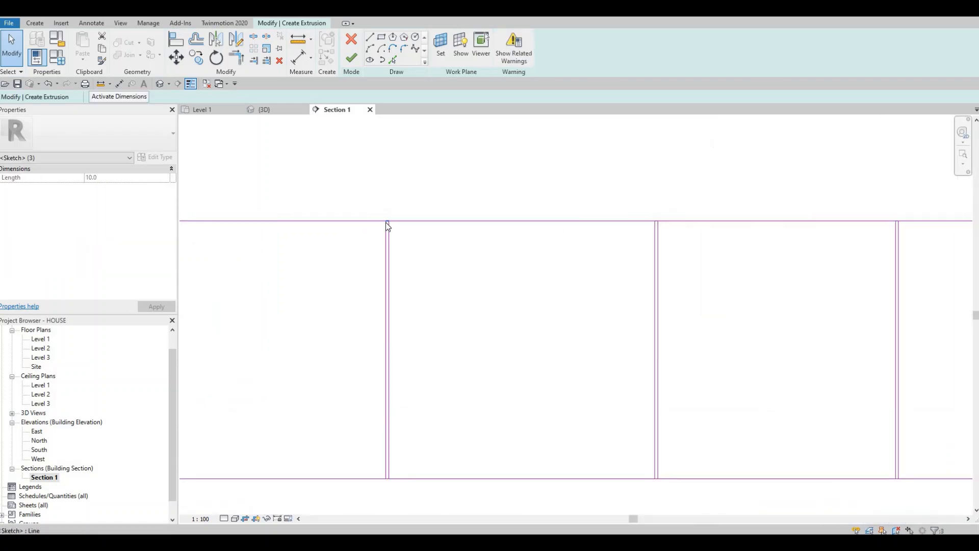
pyautogui.scroll(-8, 453, 254)
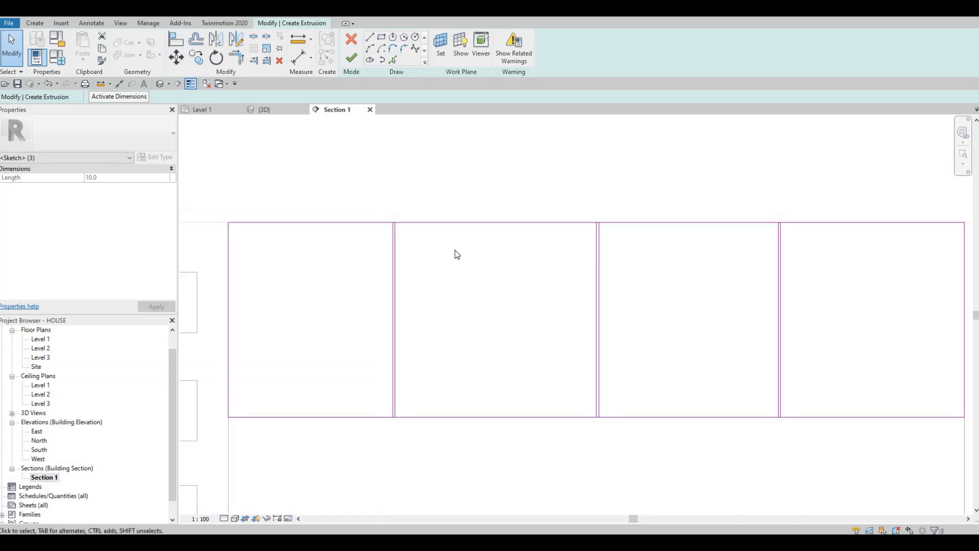
pyautogui.press('Delete')
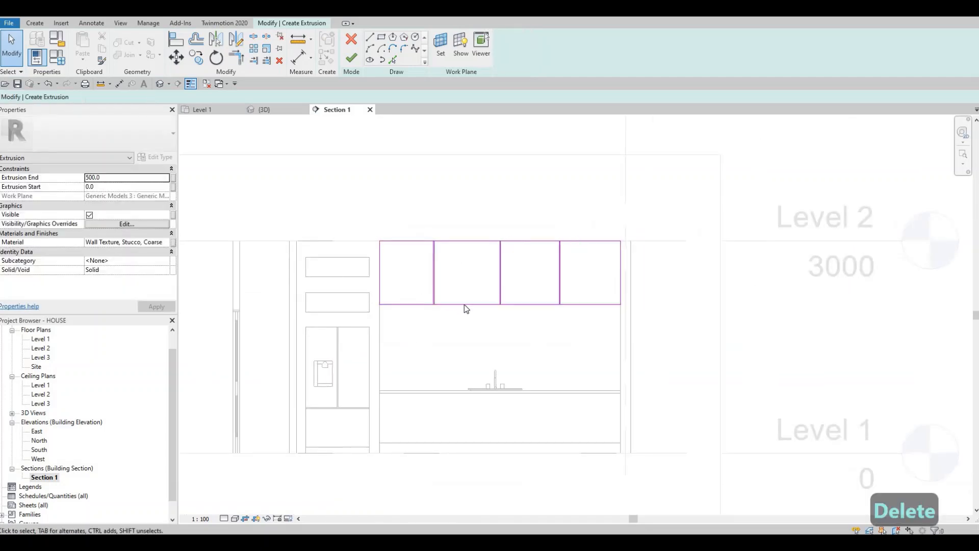
pyautogui.moveTo(404, 287); pyautogui.dragTo(577, 331)
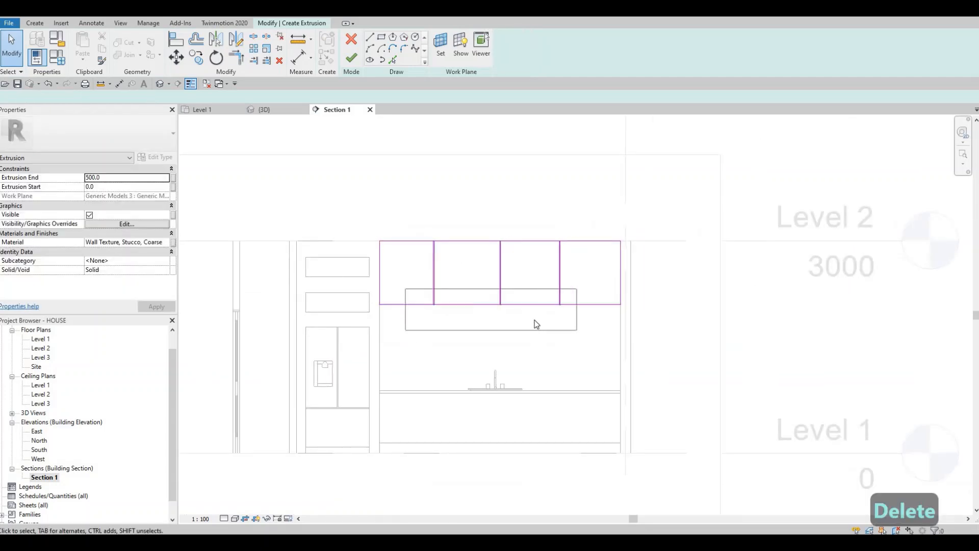
pyautogui.press('Delete')
# Step: Split the outline's bottom edge between the two vertical lines of each of the three dividers
pyautogui.scroll(6, 444, 301)
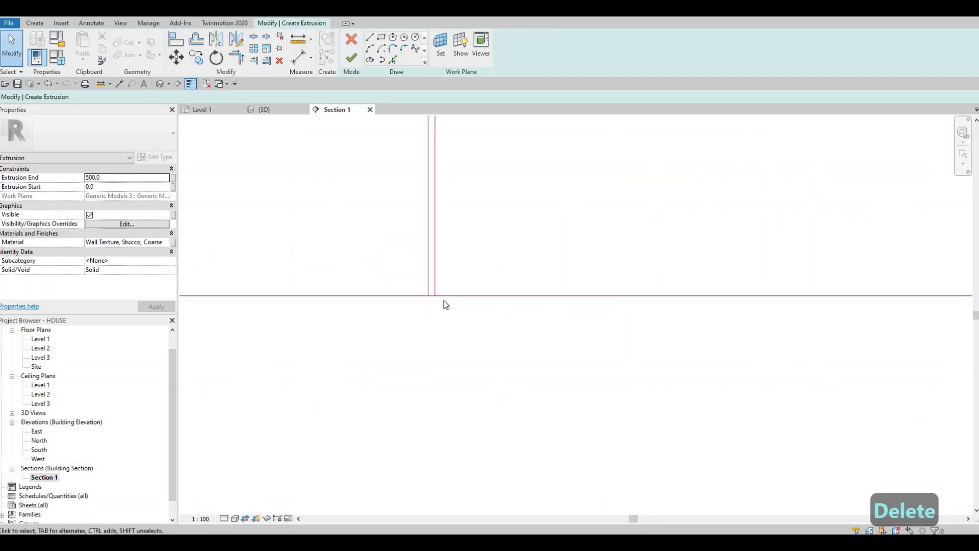
pyautogui.press('s')
pyautogui.press('l')
pyautogui.scroll(2, 449, 277)
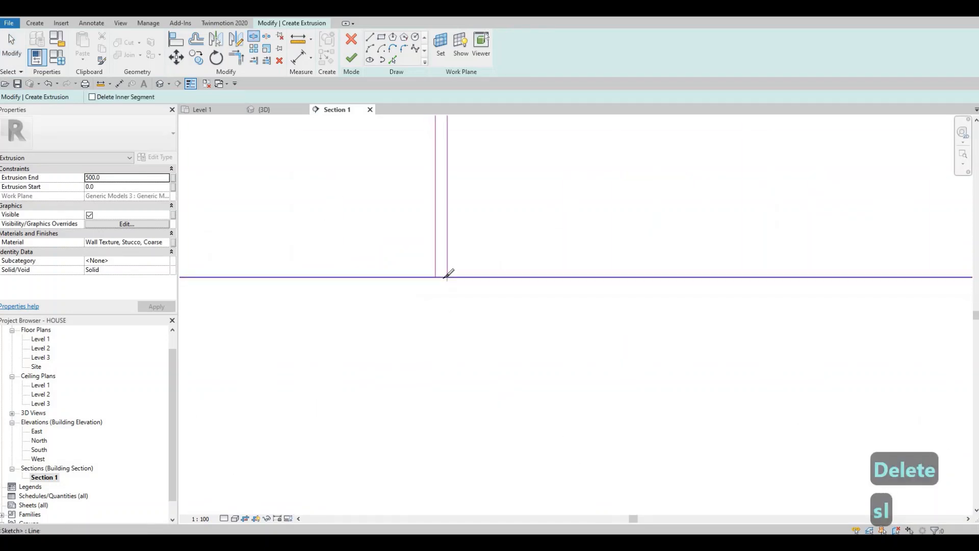
pyautogui.click(442, 278)
pyautogui.scroll(-6, 444, 279)
pyautogui.scroll(5, 532, 273)
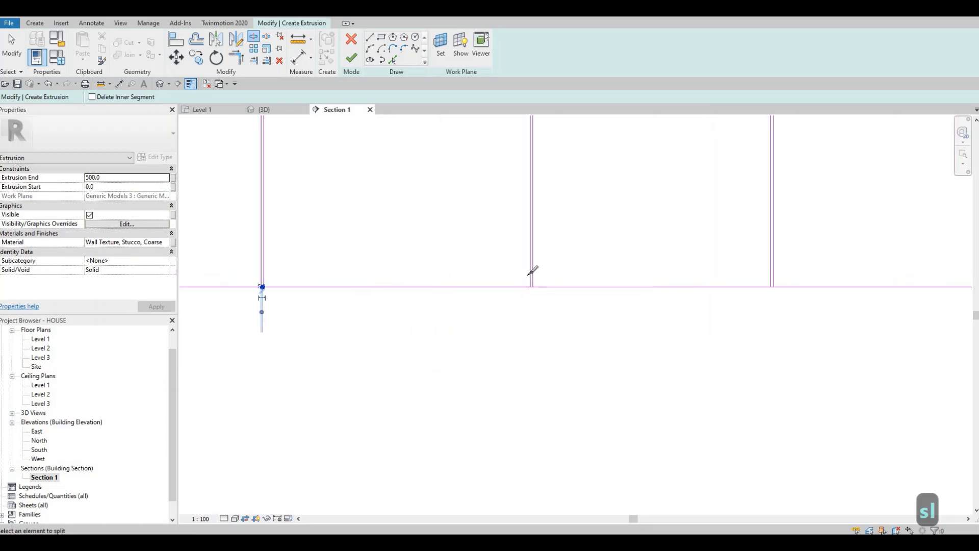
pyautogui.click(534, 271)
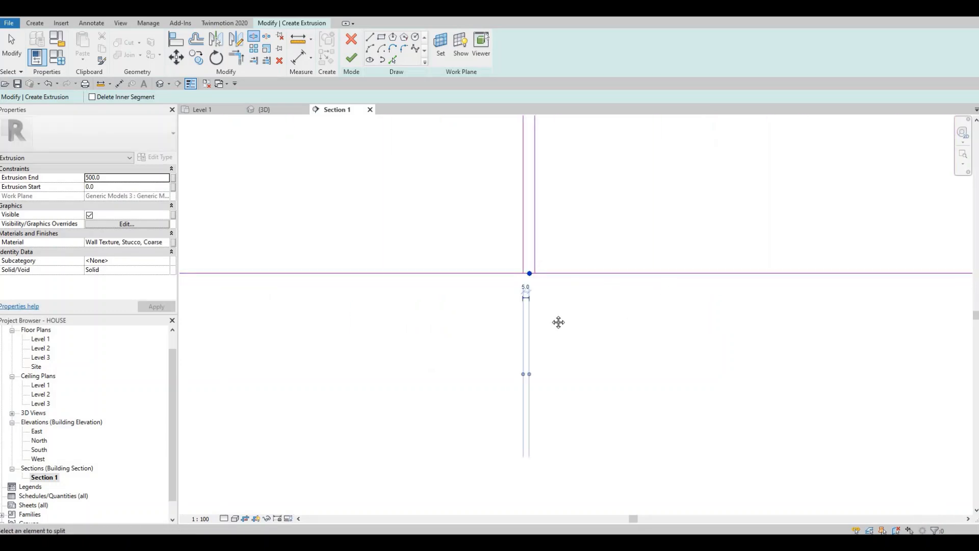
pyautogui.scroll(-4, 558, 323)
pyautogui.scroll(4, 638, 280)
pyautogui.scroll(2, 640, 278)
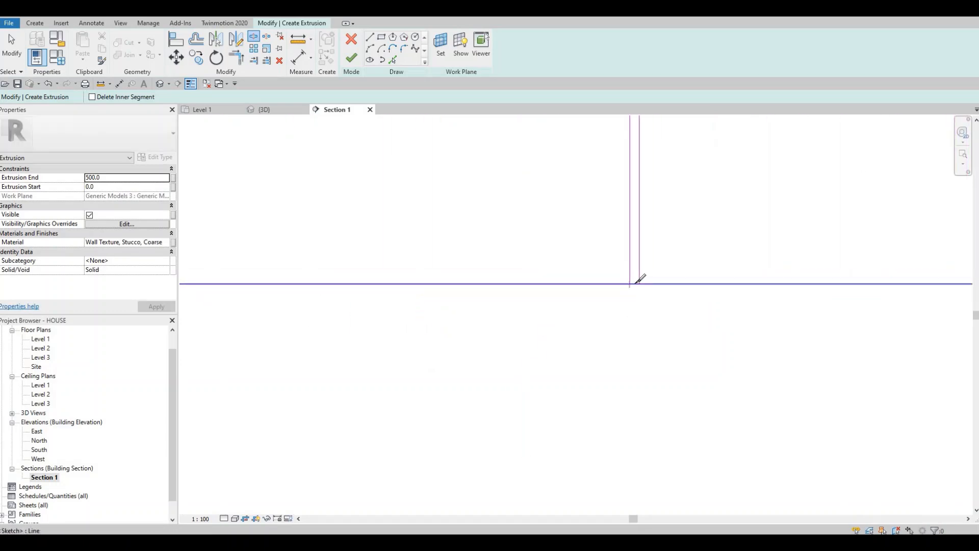
pyautogui.click(630, 254)
# Step: Split the outline's top edge between the two vertical lines of each of the three dividers
pyautogui.scroll(5, 594, 317)
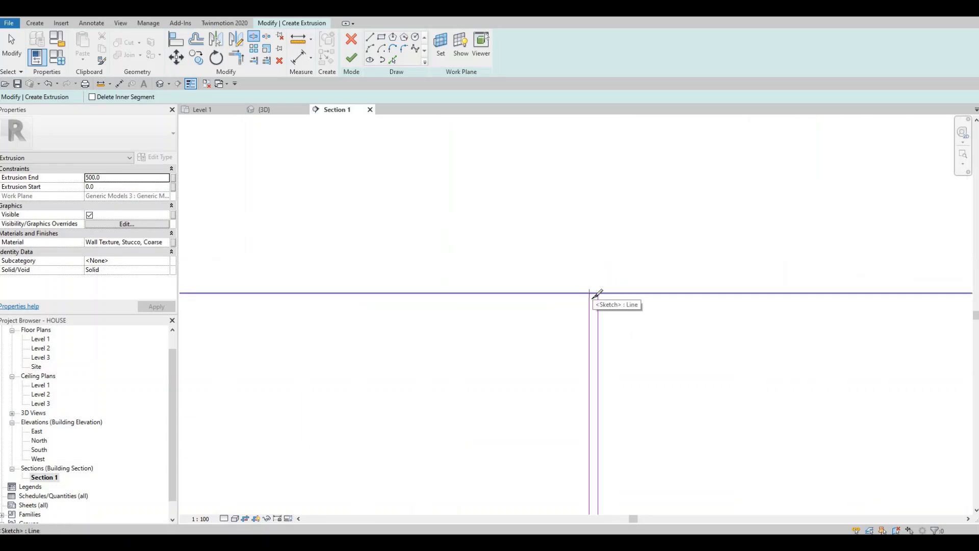
pyautogui.scroll(2, 596, 288)
pyautogui.click(594, 295)
pyautogui.scroll(-3, 485, 301)
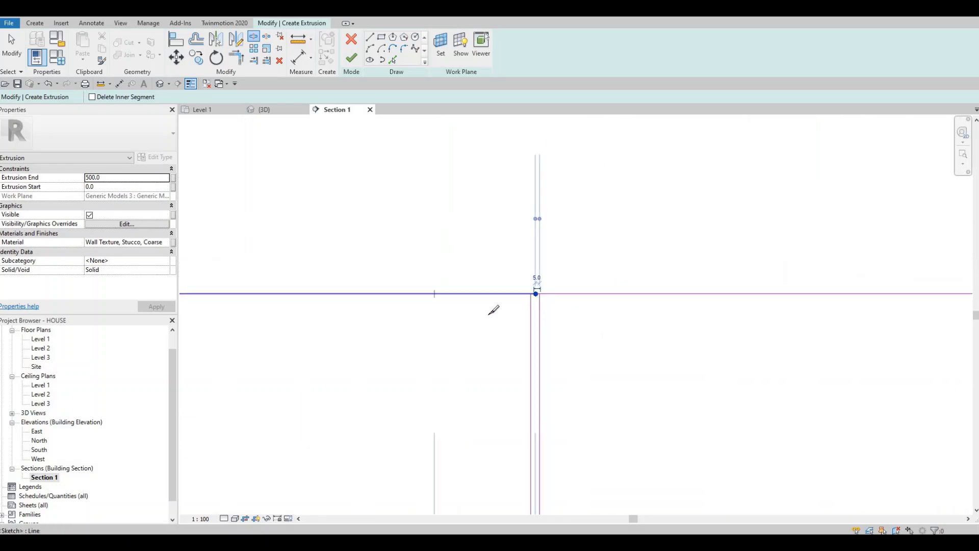
pyautogui.moveTo(265, 301); pyautogui.dragTo(463, 307, button='middle')
pyautogui.scroll(2, 463, 305)
pyautogui.scroll(1, 463, 304)
pyautogui.click(463, 304)
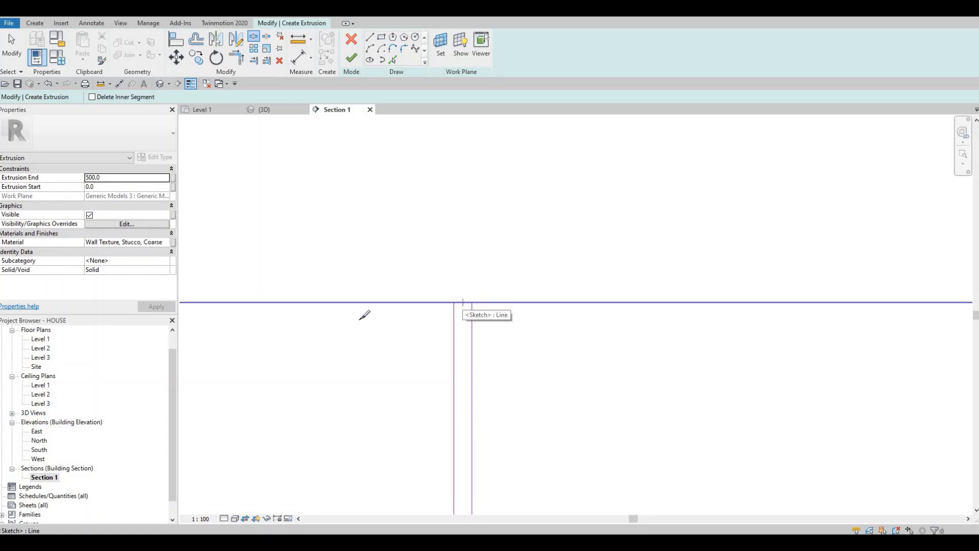
pyautogui.scroll(-2, 464, 301)
pyautogui.scroll(-2, 441, 282)
pyautogui.moveTo(259, 268); pyautogui.dragTo(558, 255, button='middle')
pyautogui.scroll(5, 390, 285)
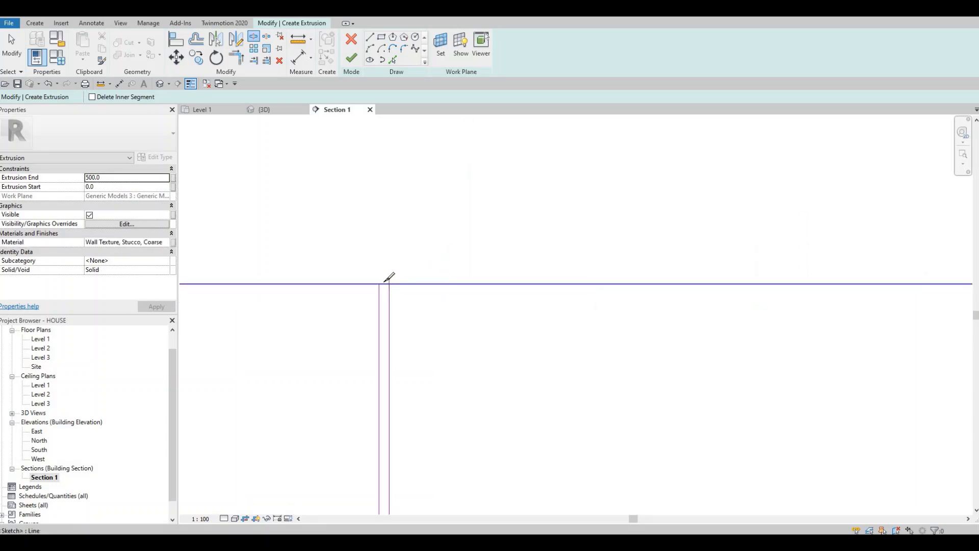
pyautogui.scroll(-2, 402, 289)
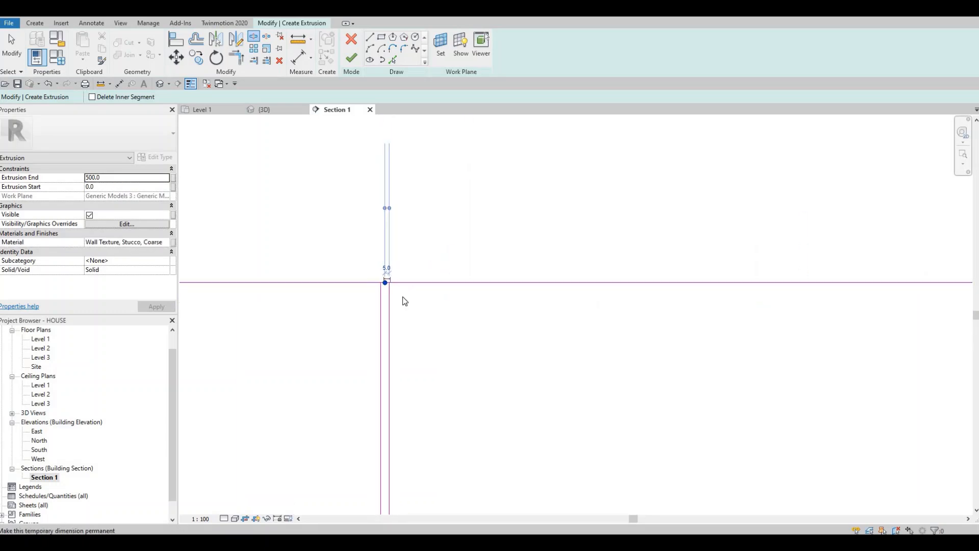
pyautogui.press('Escape')
pyautogui.press('Escape')
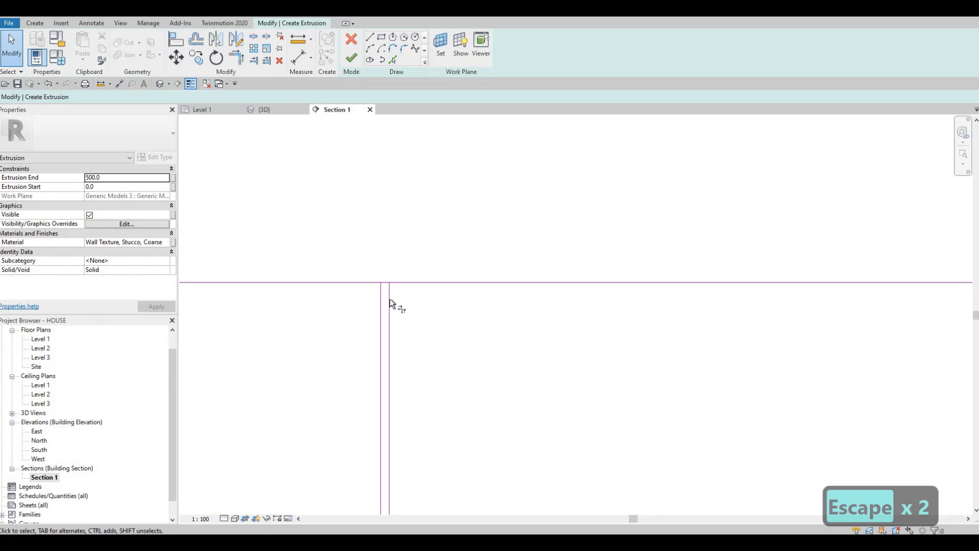
# Step: Trim the split top edge to corners with the vertical lines of the three dividers, opening a gap at each
pyautogui.press('t')
pyautogui.press('r')
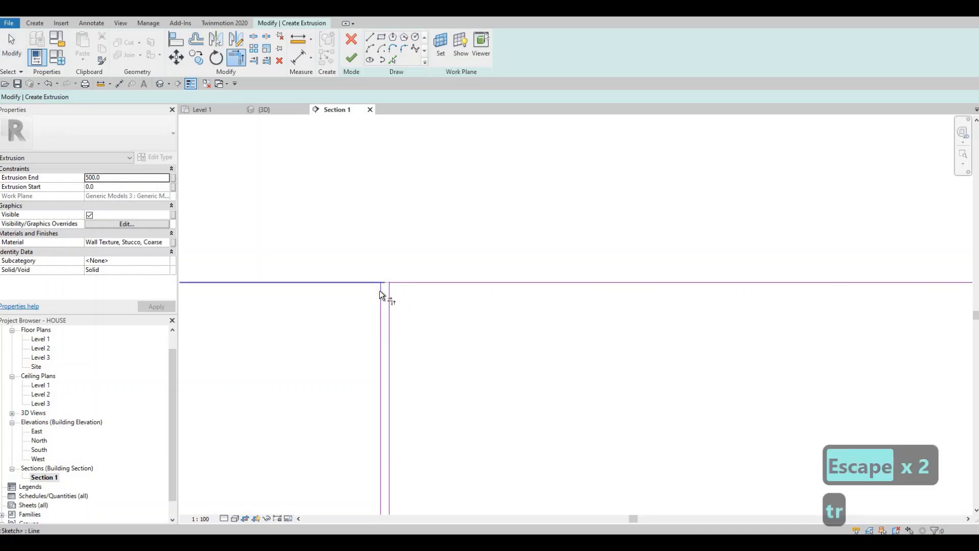
pyautogui.click(380, 291)
pyautogui.scroll(-3, 400, 300)
pyautogui.moveTo(584, 320); pyautogui.dragTo(227, 307, button='middle')
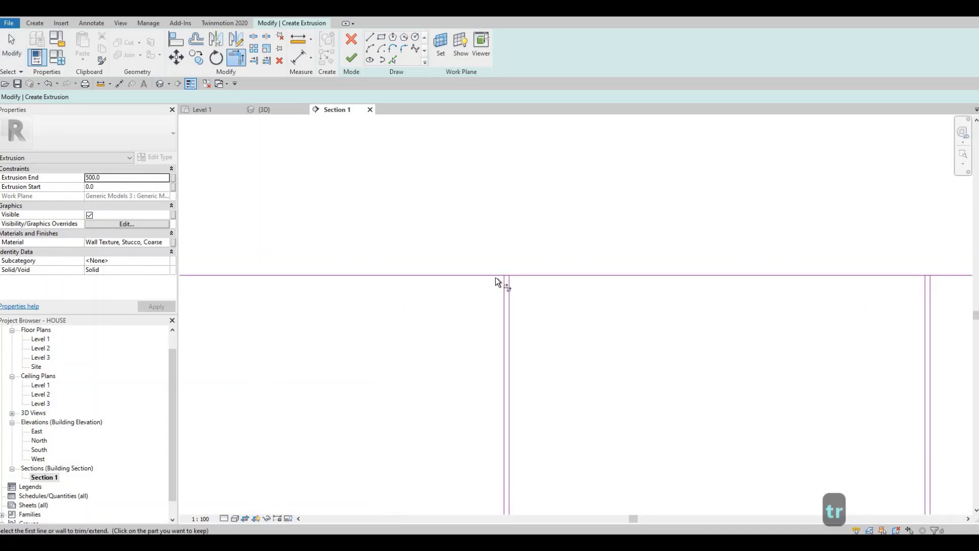
pyautogui.click(494, 277)
pyautogui.click(505, 288)
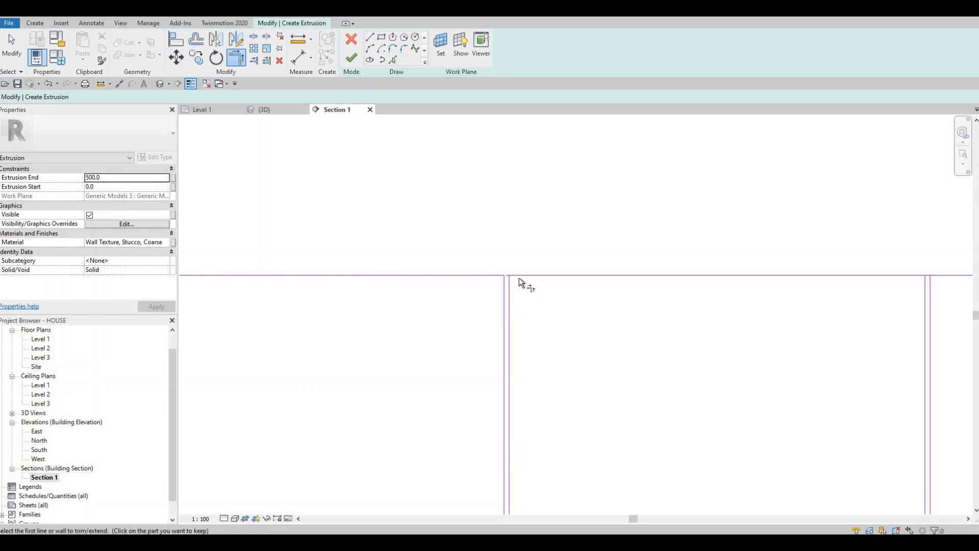
pyautogui.click(510, 290)
pyautogui.click(519, 277)
pyautogui.moveTo(847, 289); pyautogui.dragTo(393, 268, button='middle')
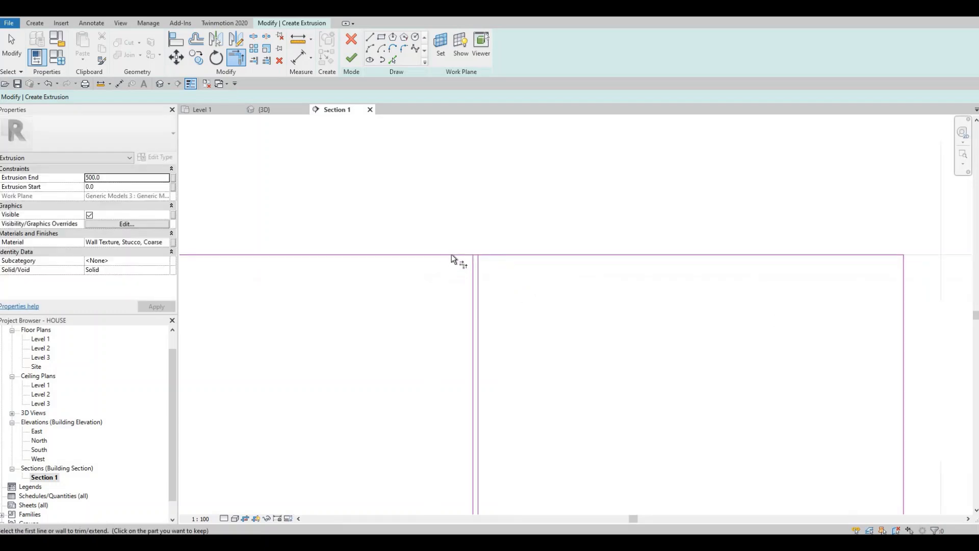
pyautogui.click(452, 254)
pyautogui.click(472, 264)
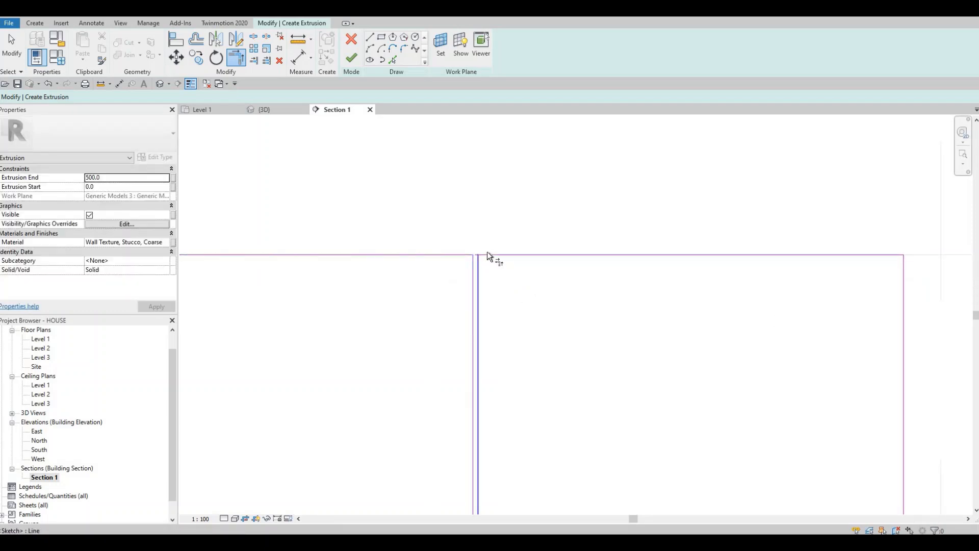
pyautogui.click(488, 253)
# Step: Trim the split bottom edge to corners with the vertical lines of the three dividers, closing the outlines of the four separate panels
pyautogui.scroll(-3, 484, 271)
pyautogui.moveTo(491, 433); pyautogui.dragTo(487, 307, button='middle')
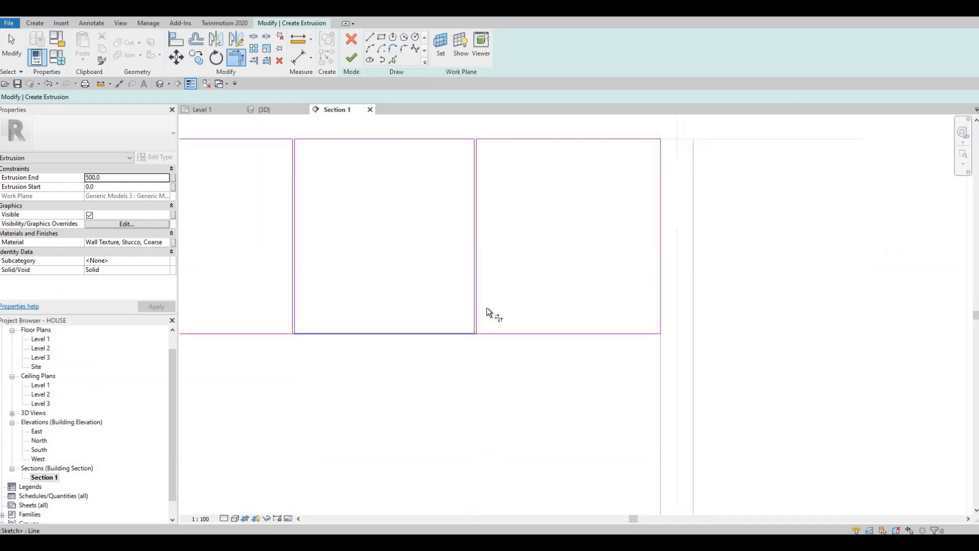
pyautogui.scroll(3, 477, 308)
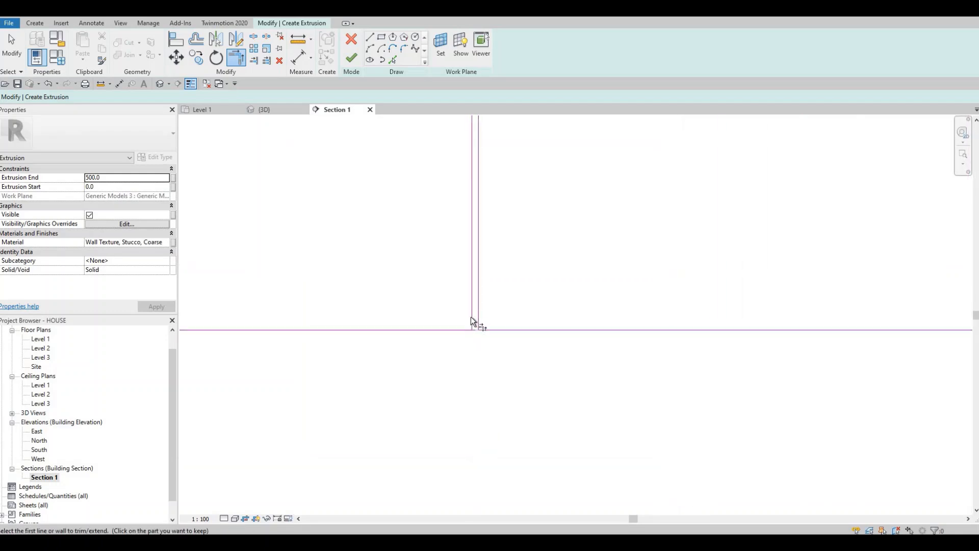
pyautogui.click(470, 321)
pyautogui.click(463, 329)
pyautogui.moveTo(636, 316); pyautogui.dragTo(508, 321, button='middle')
pyautogui.moveTo(906, 325); pyautogui.dragTo(511, 321, button='middle')
pyautogui.click(512, 322)
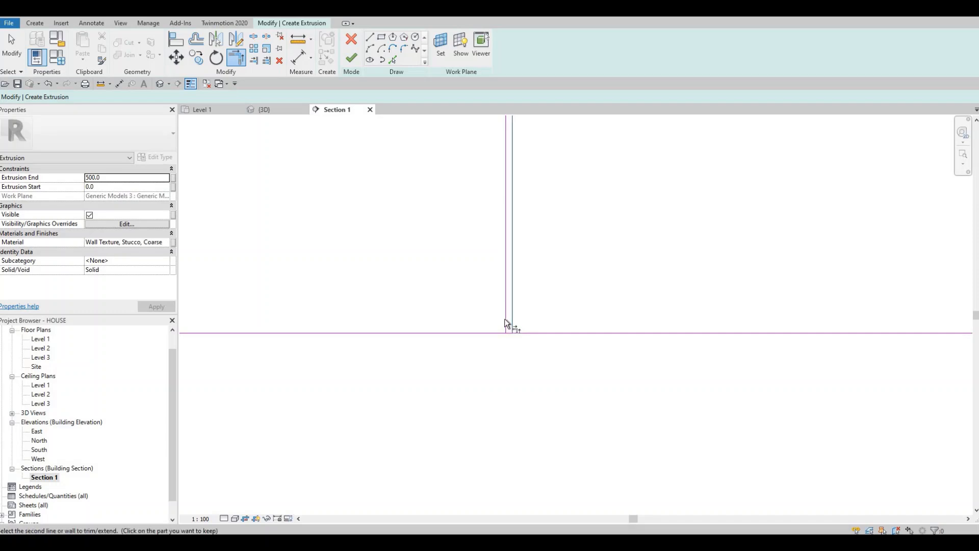
pyautogui.click(500, 334)
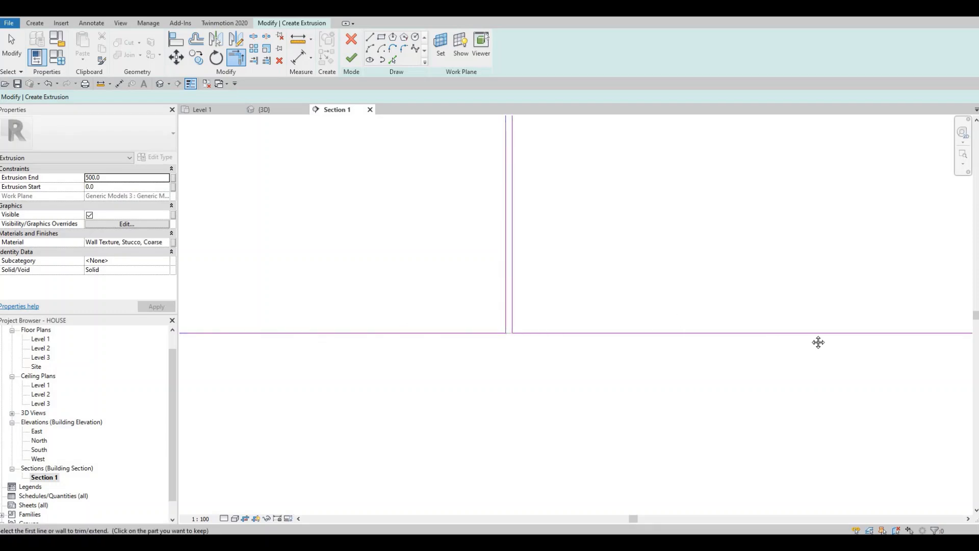
pyautogui.moveTo(819, 342); pyautogui.dragTo(531, 339, button='middle')
pyautogui.moveTo(788, 321); pyautogui.dragTo(511, 325, button='middle')
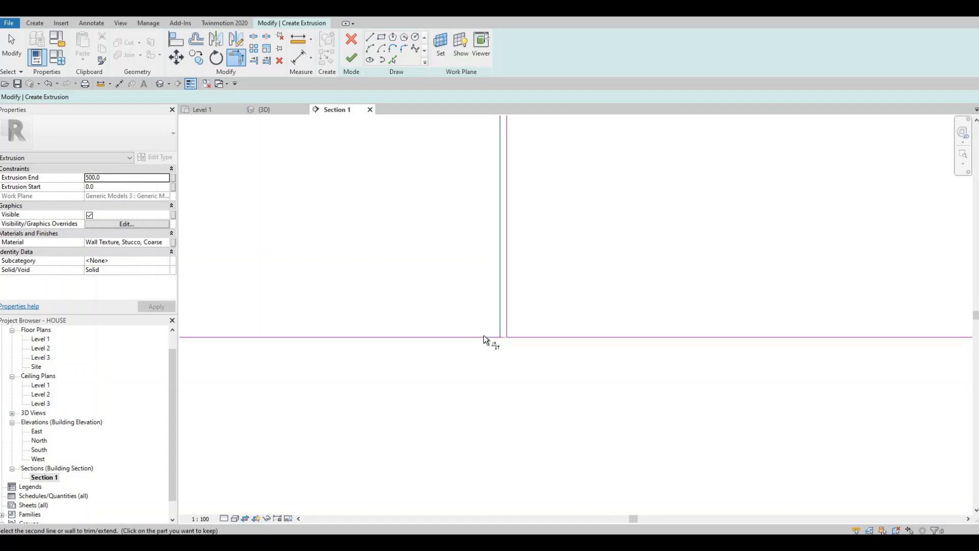
pyautogui.scroll(-2, 459, 300)
pyautogui.scroll(-1, 285, 224)
pyautogui.moveTo(284, 223); pyautogui.dragTo(379, 254, button='middle')
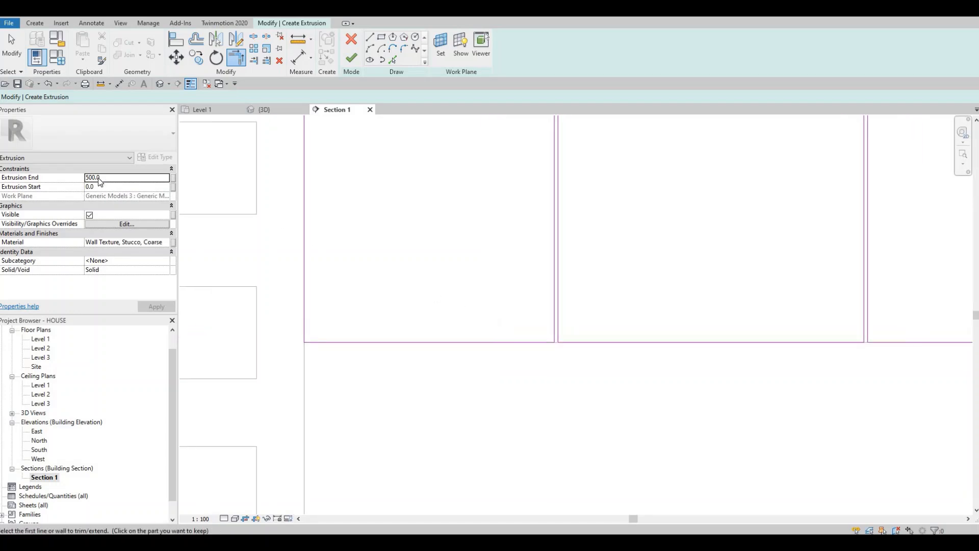
# Step: Extrude the four panels 15 mm with the AEC plaster material Wall Texture, Stucco, Knockdown, and finish the in-place model
pyautogui.click(94, 182)
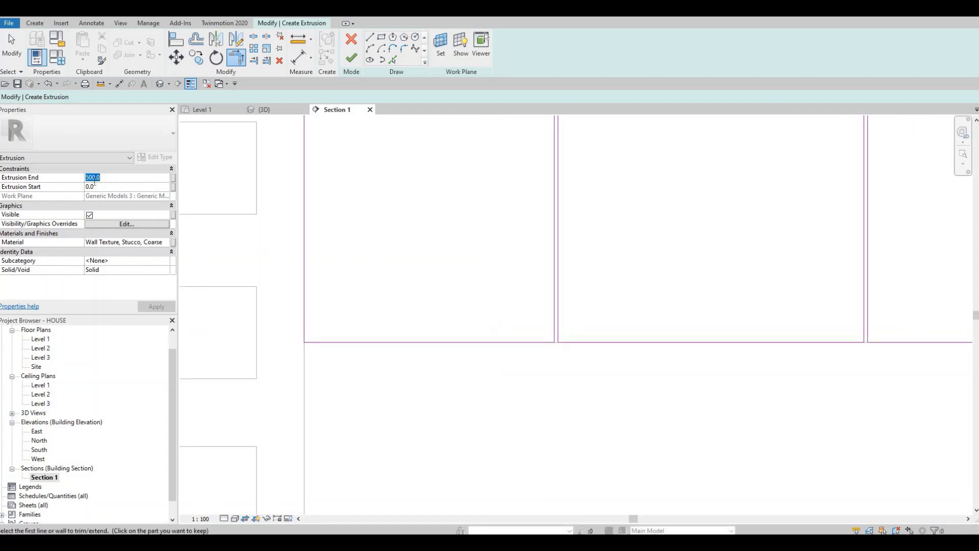
pyautogui.write('15')
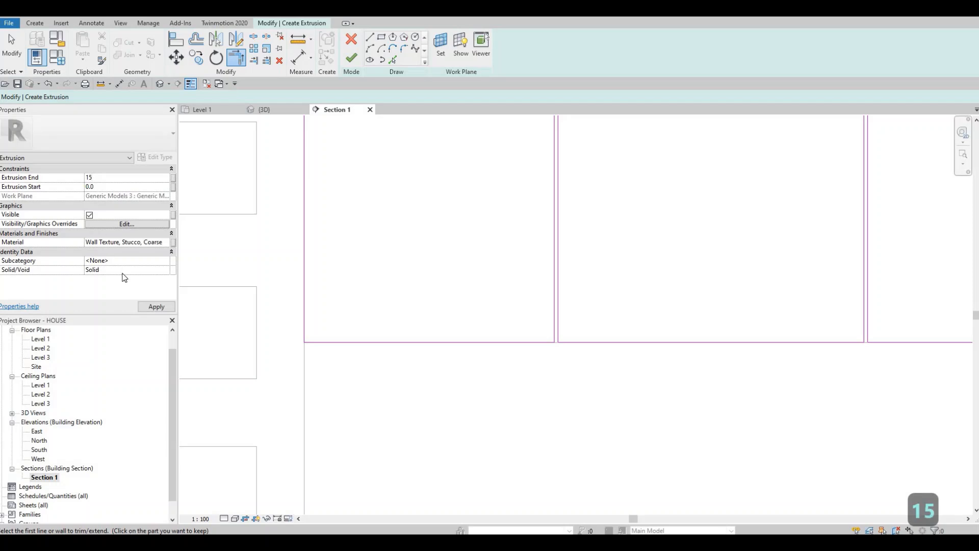
pyautogui.click(166, 243)
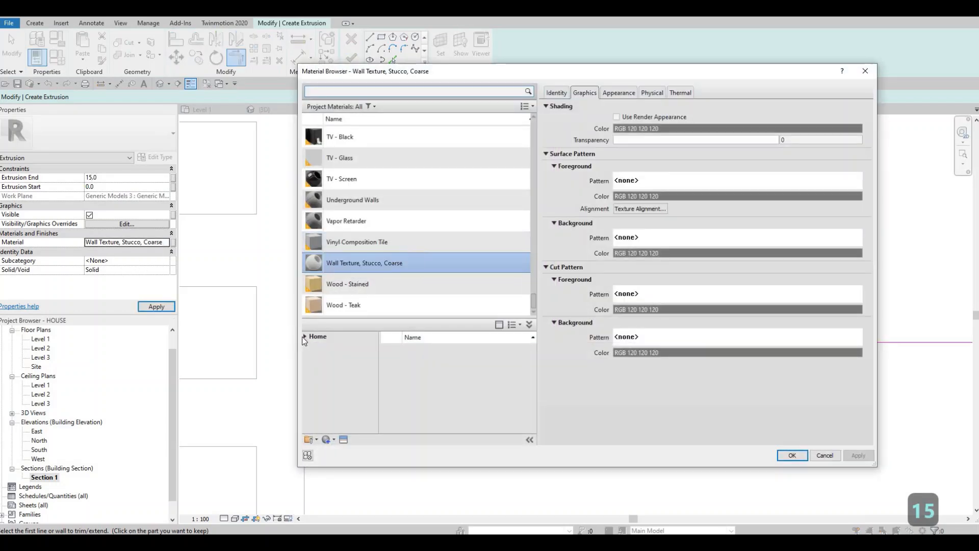
pyautogui.click(304, 337)
pyautogui.click(308, 356)
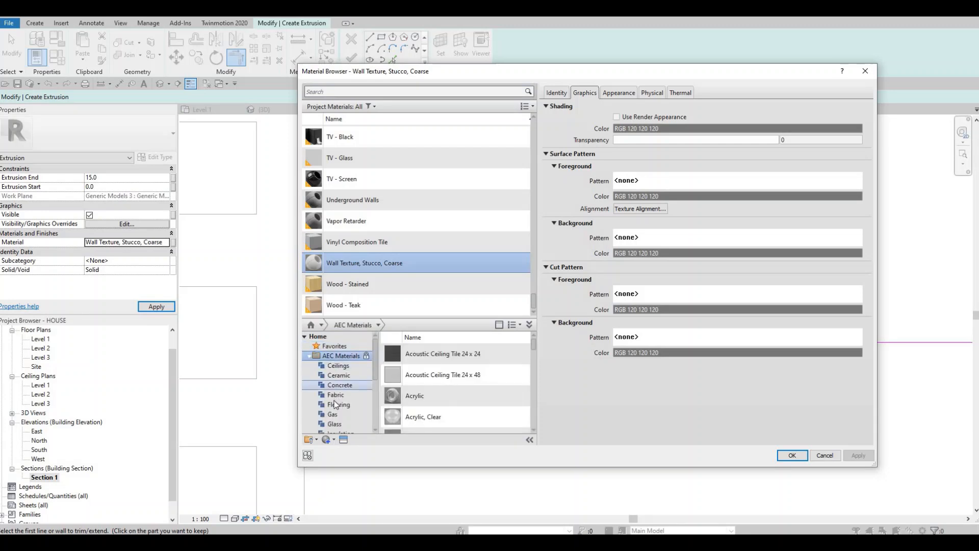
pyautogui.scroll(-3, 338, 403)
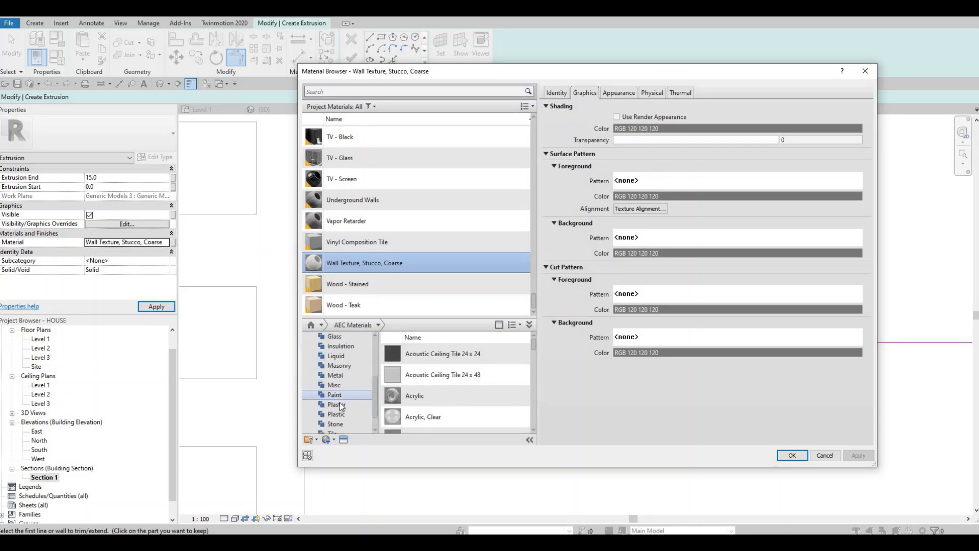
pyautogui.click(340, 405)
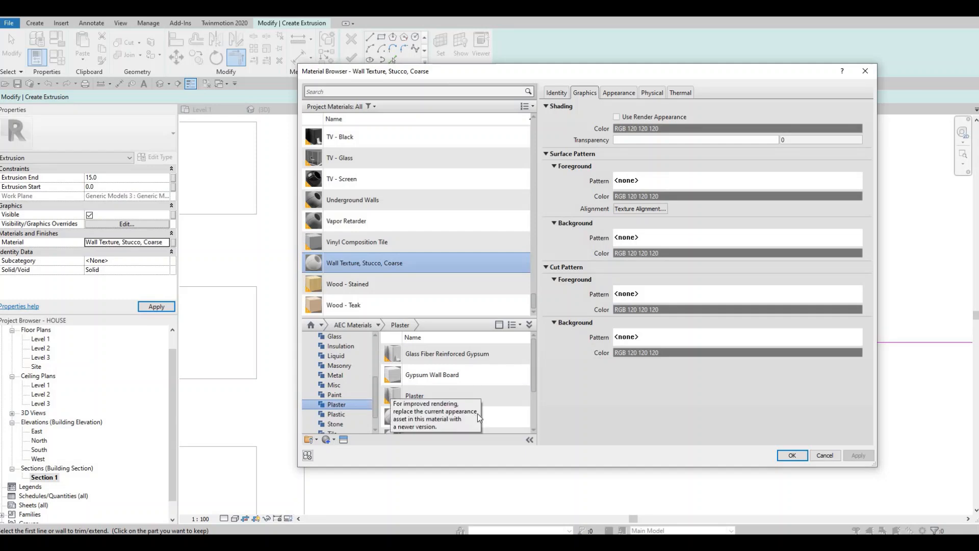
pyautogui.scroll(-3, 478, 413)
pyautogui.moveTo(508, 402)
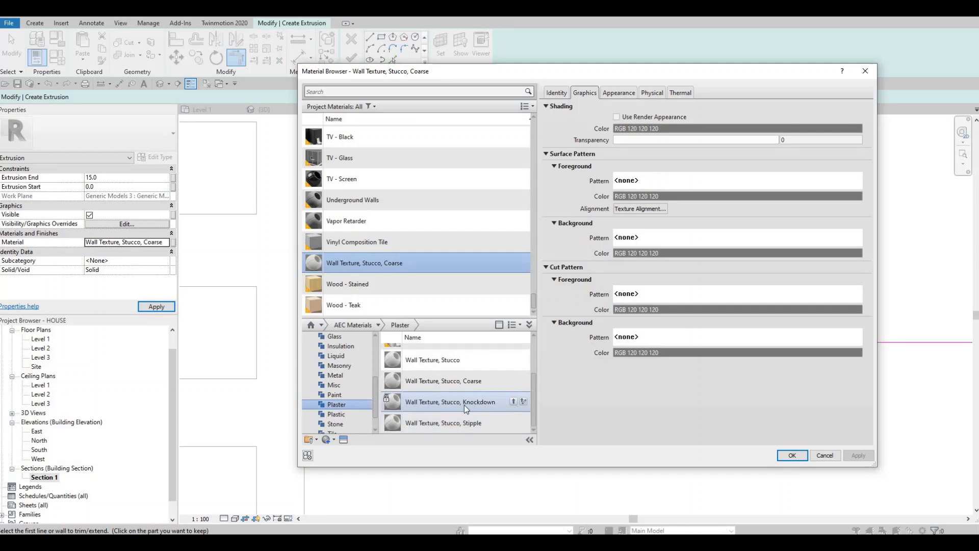
pyautogui.click(513, 402)
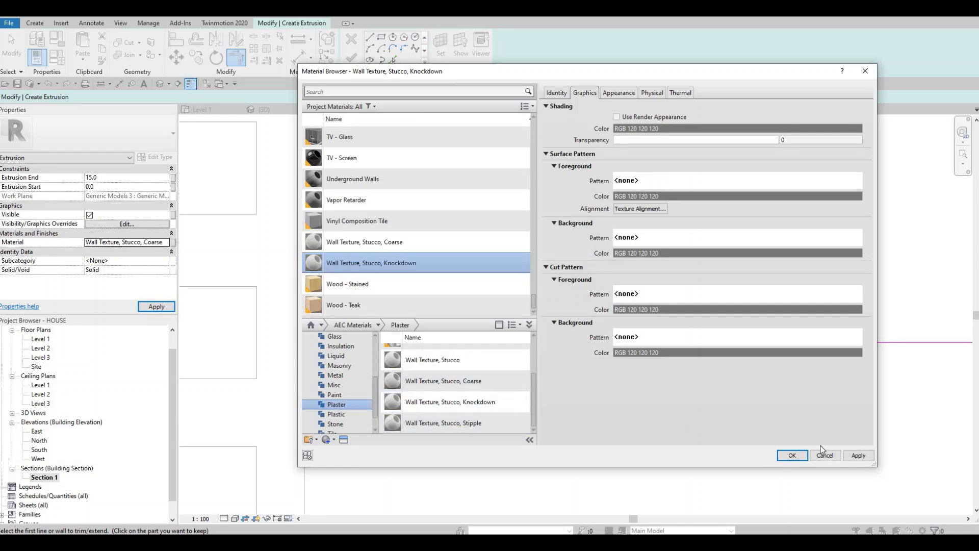
pyautogui.click(851, 452)
pyautogui.click(796, 457)
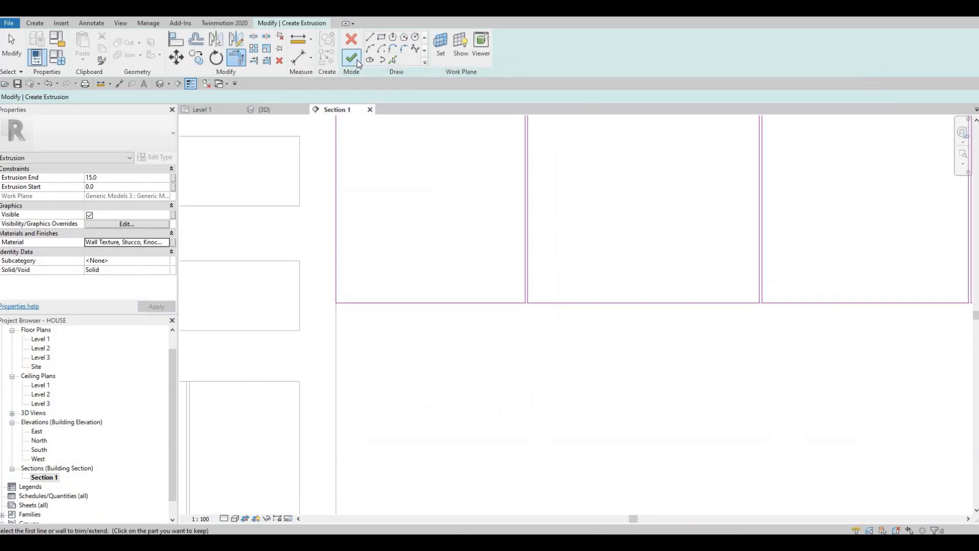
pyautogui.click(357, 59)
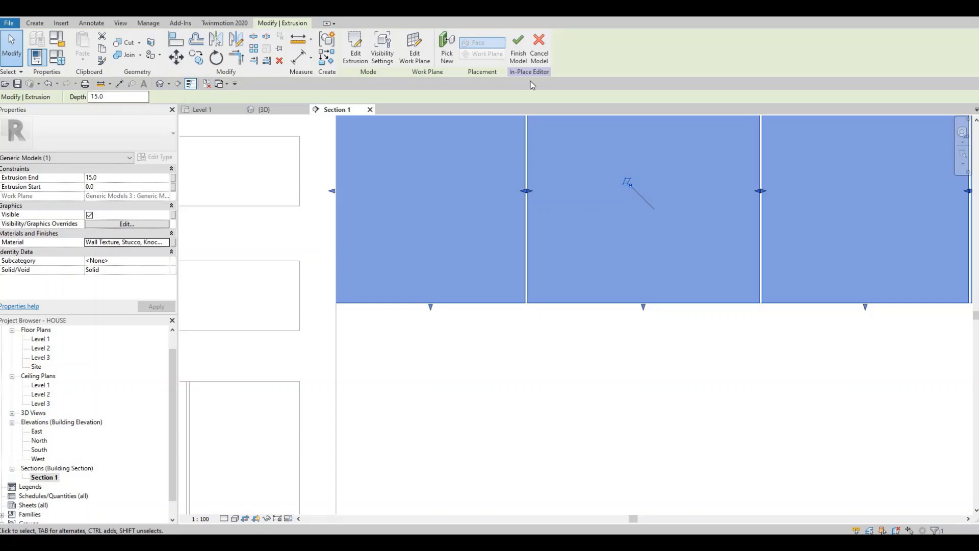
pyautogui.click(518, 49)
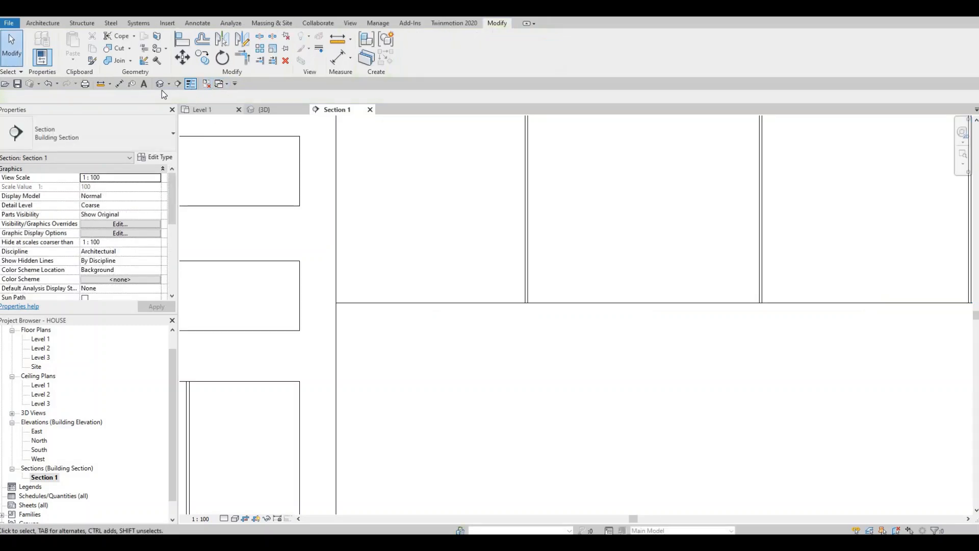
# Step: Examine the upper panels and their gaps in the 3D view, along with the counter, sink and refrigerator surround
pyautogui.click(160, 84)
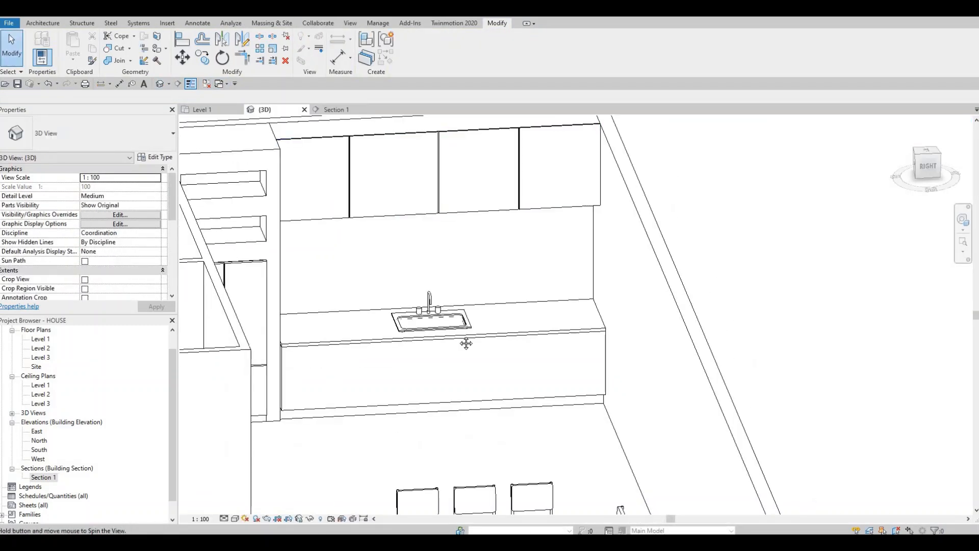
pyautogui.scroll(3, 465, 340)
pyautogui.moveTo(472, 172); pyautogui.dragTo(485, 278, button='middle')
pyautogui.scroll(4, 485, 212)
pyautogui.moveTo(555, 250); pyautogui.dragTo(558, 202, button='middle')
pyautogui.scroll(-3, 561, 206)
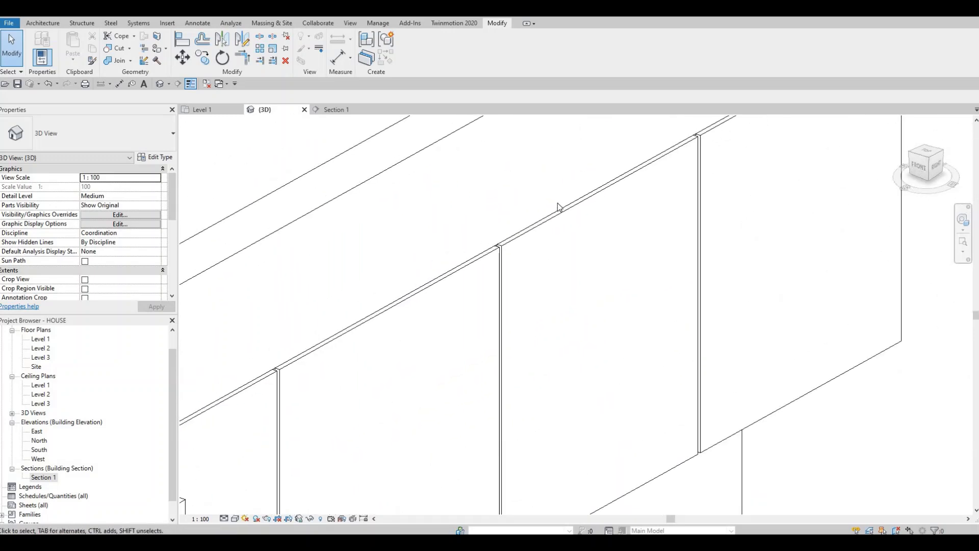
pyautogui.scroll(-4, 592, 245)
pyautogui.moveTo(566, 256); pyautogui.dragTo(563, 225, button='middle')
pyautogui.scroll(-2, 563, 225)
pyautogui.moveTo(562, 331); pyautogui.dragTo(515, 245, button='middle')
pyautogui.scroll(-1, 588, 304)
pyautogui.keyDown('shift'); pyautogui.moveTo(590, 308); pyautogui.dragTo(457, 302, button='middle'); pyautogui.keyUp('shift')
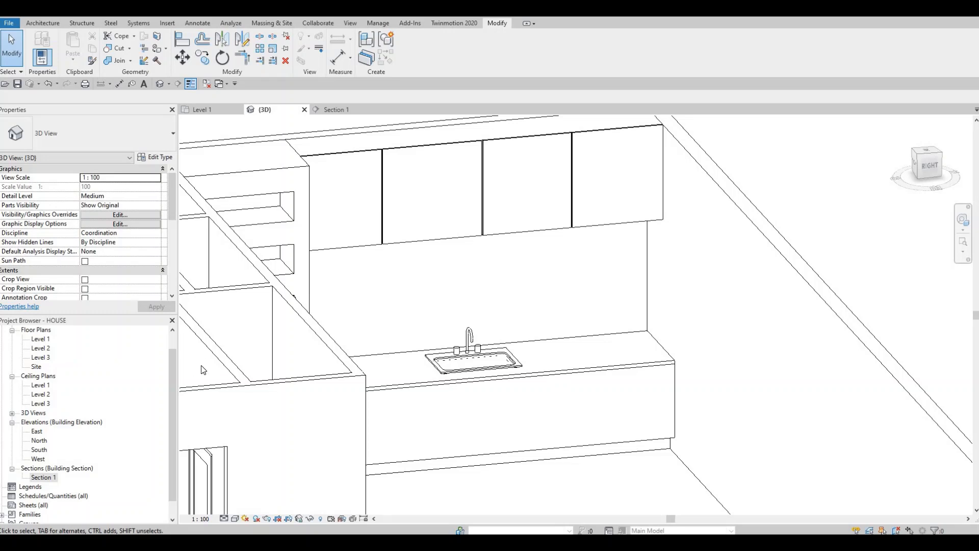
pyautogui.keyDown('shift'); pyautogui.moveTo(378, 439); pyautogui.dragTo(516, 322, button='middle'); pyautogui.keyUp('shift')
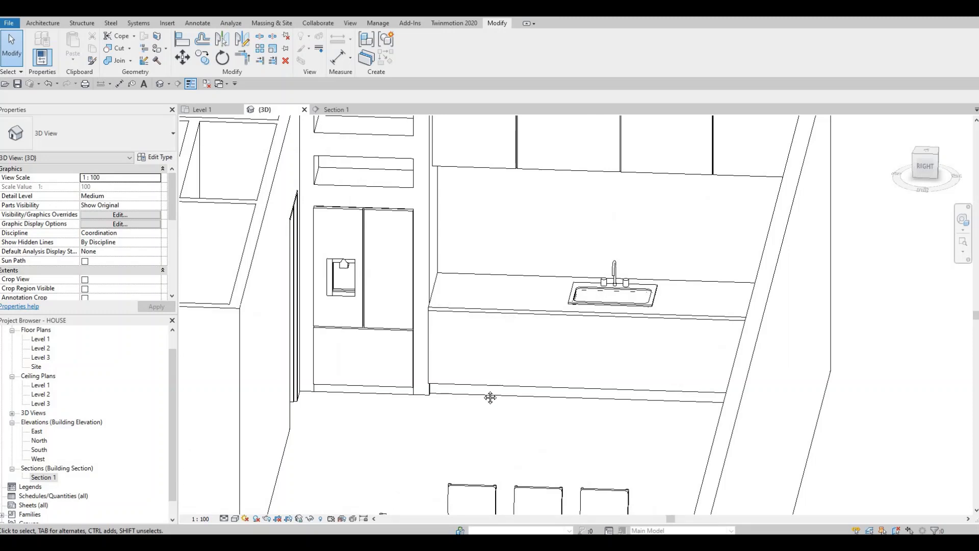
pyautogui.keyDown('shift'); pyautogui.moveTo(491, 397); pyautogui.dragTo(476, 413, button='middle'); pyautogui.keyUp('shift')
pyautogui.moveTo(494, 353); pyautogui.dragTo(472, 412, button='middle')
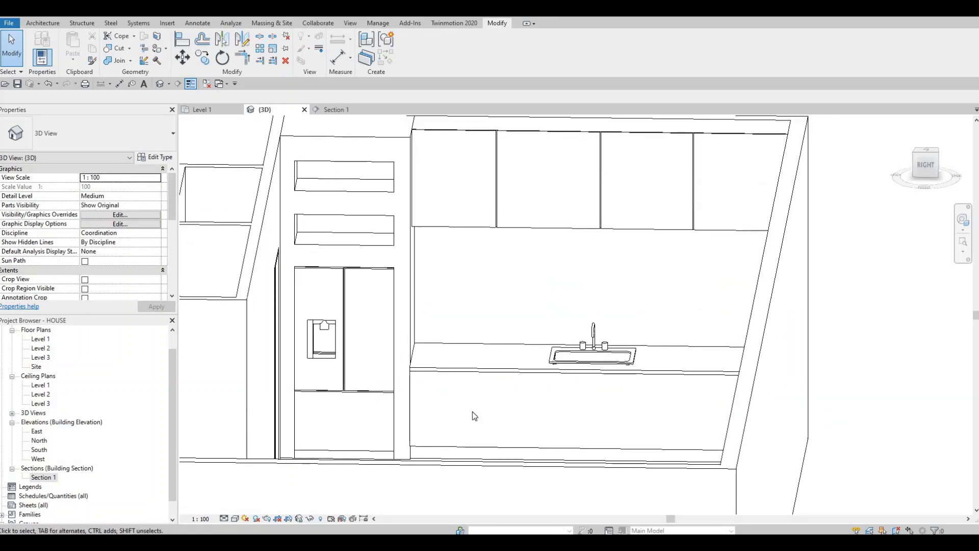